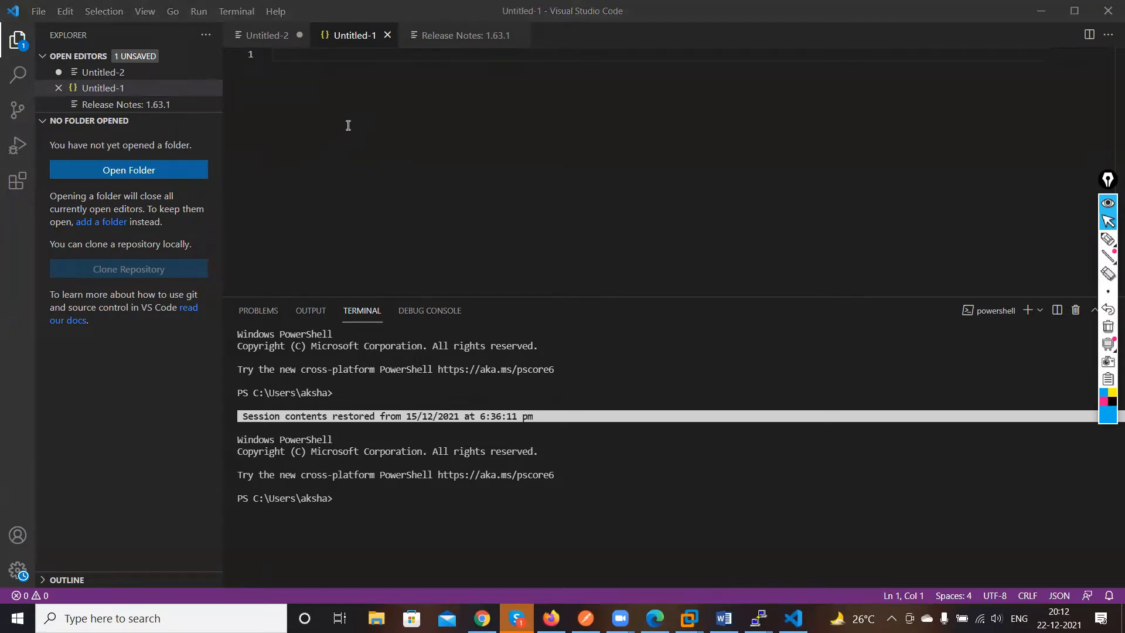
# Write the comment line "#json - javascript object notation" on the first line of the untitled file
pyautogui.click(348, 125)
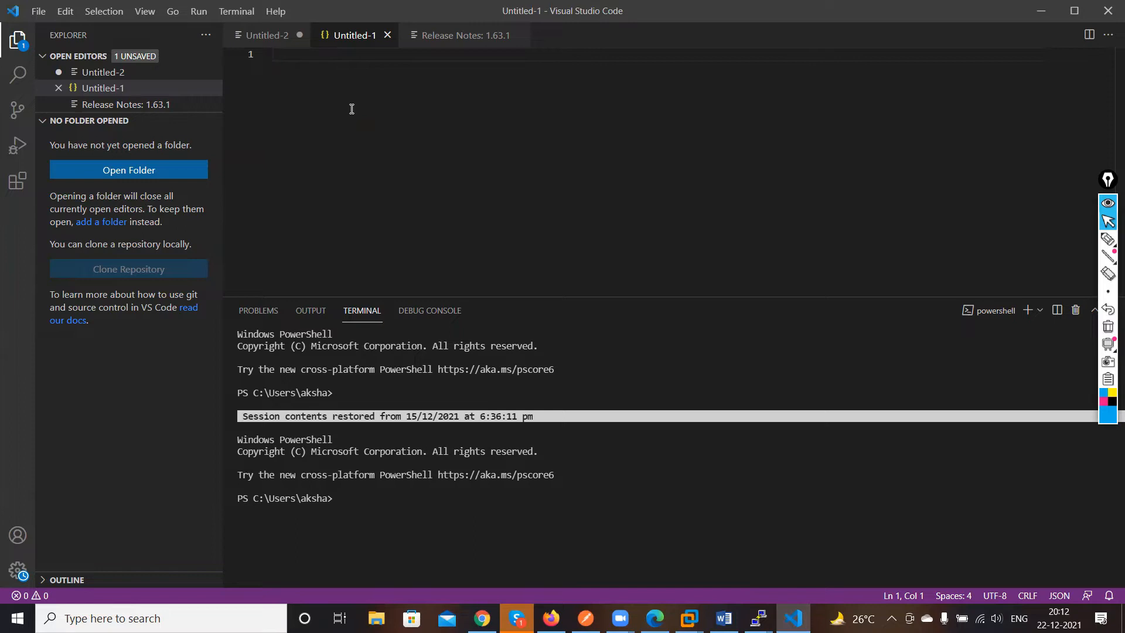
pyautogui.write('#json - javascript ')
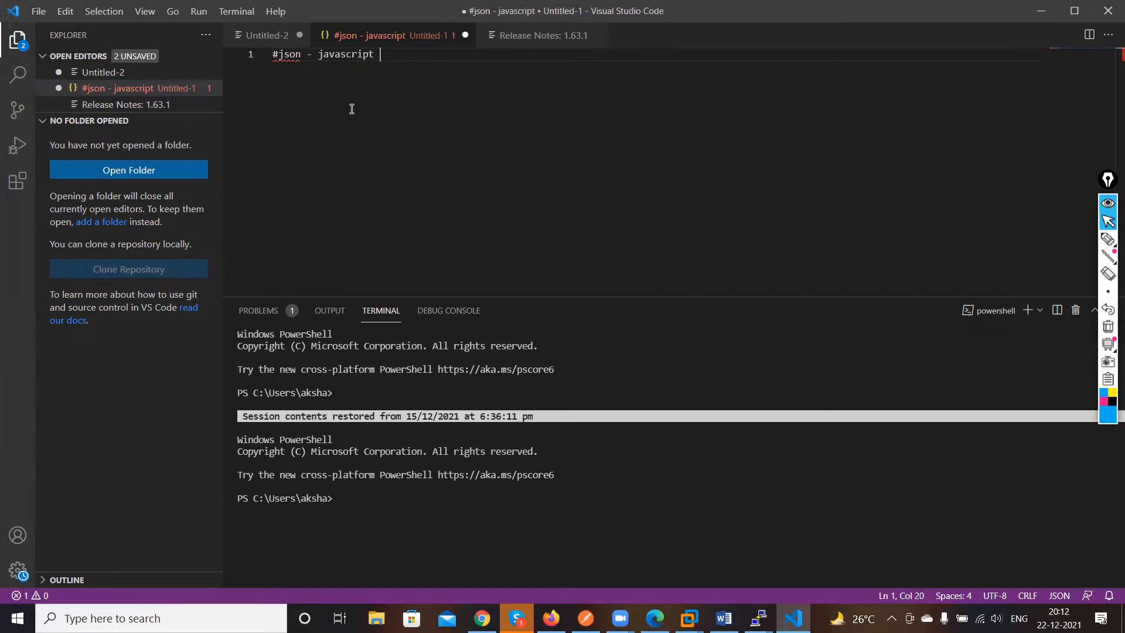
pyautogui.write('obje')
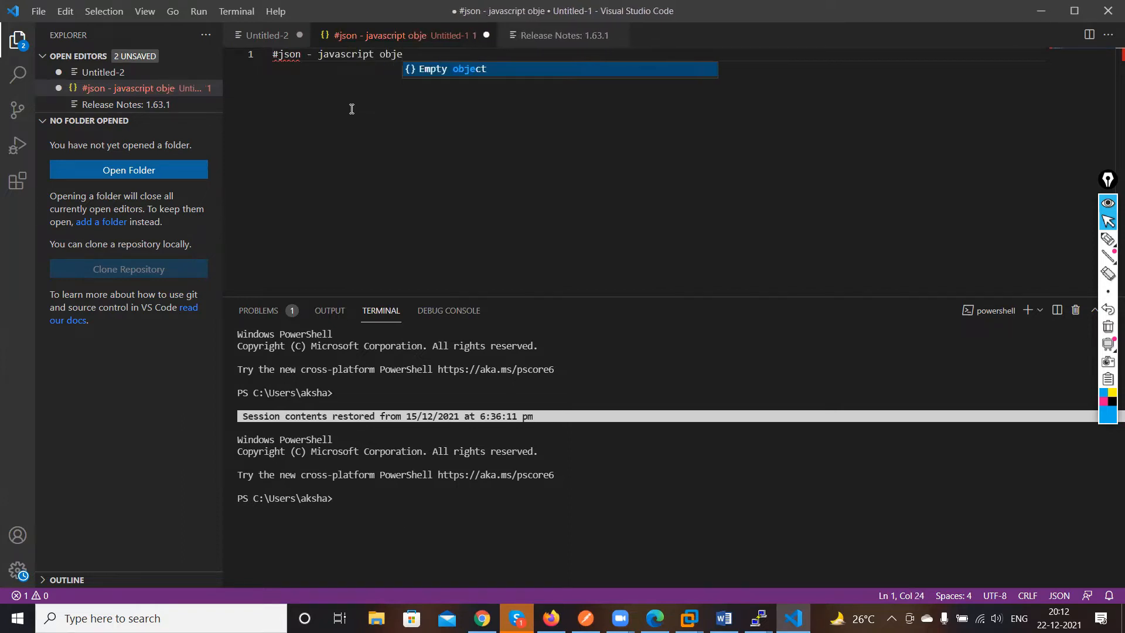
pyautogui.write('ct notat')
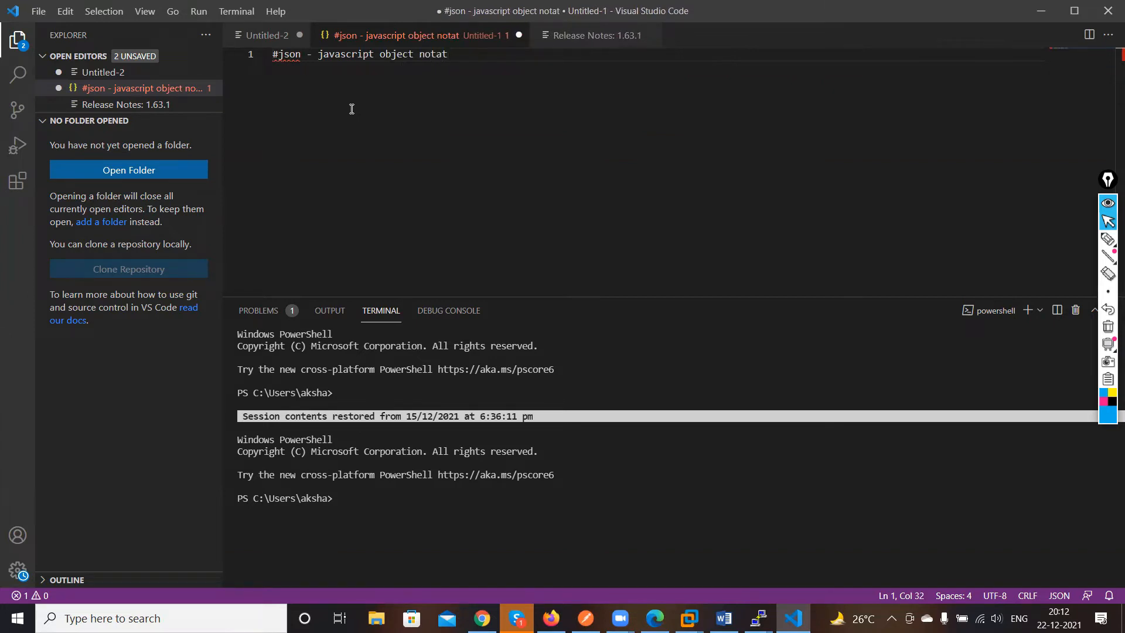
pyautogui.write('iom')
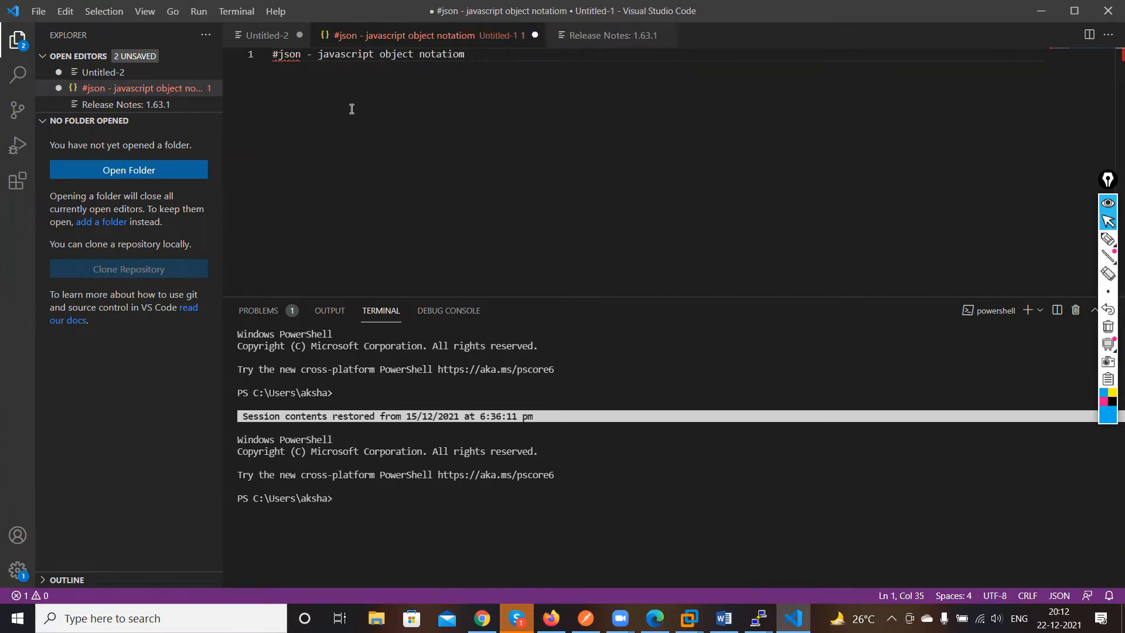
pyautogui.press('BackSpace')
pyautogui.write('n')
pyautogui.press('Return')
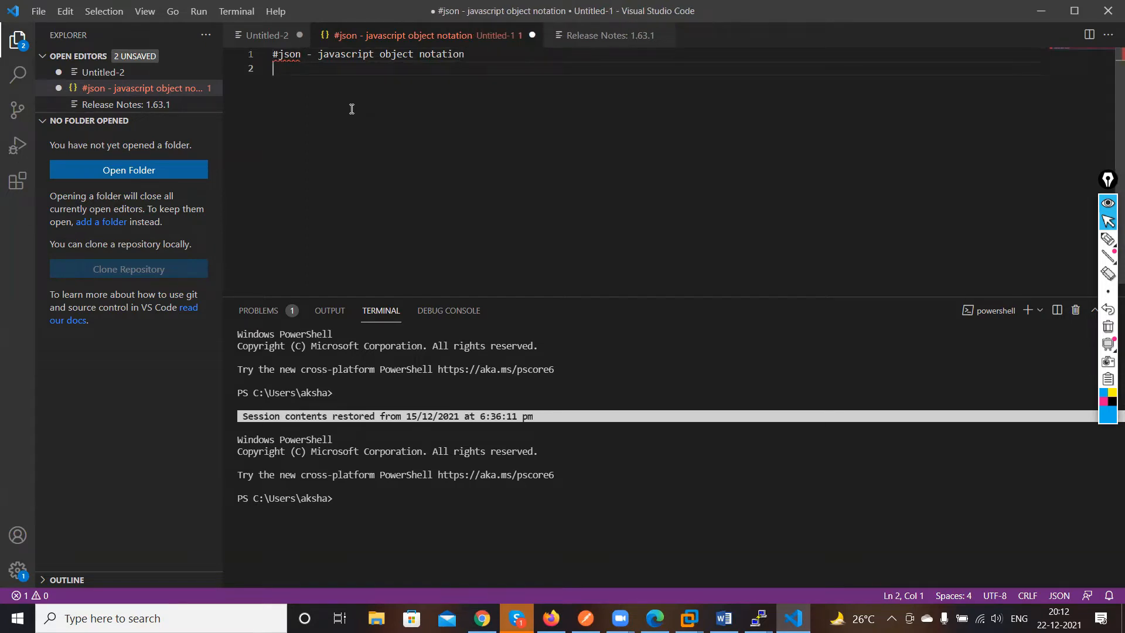
# Add a second comment line "#json - storing and transporting data" followed by a blank line
pyautogui.write('#')
pyautogui.write('jaon')
pyautogui.press('BackSpace')
pyautogui.press('BackSpace')
pyautogui.press('BackSpace')
pyautogui.press('BackSpace')
pyautogui.write('json - storing and ')
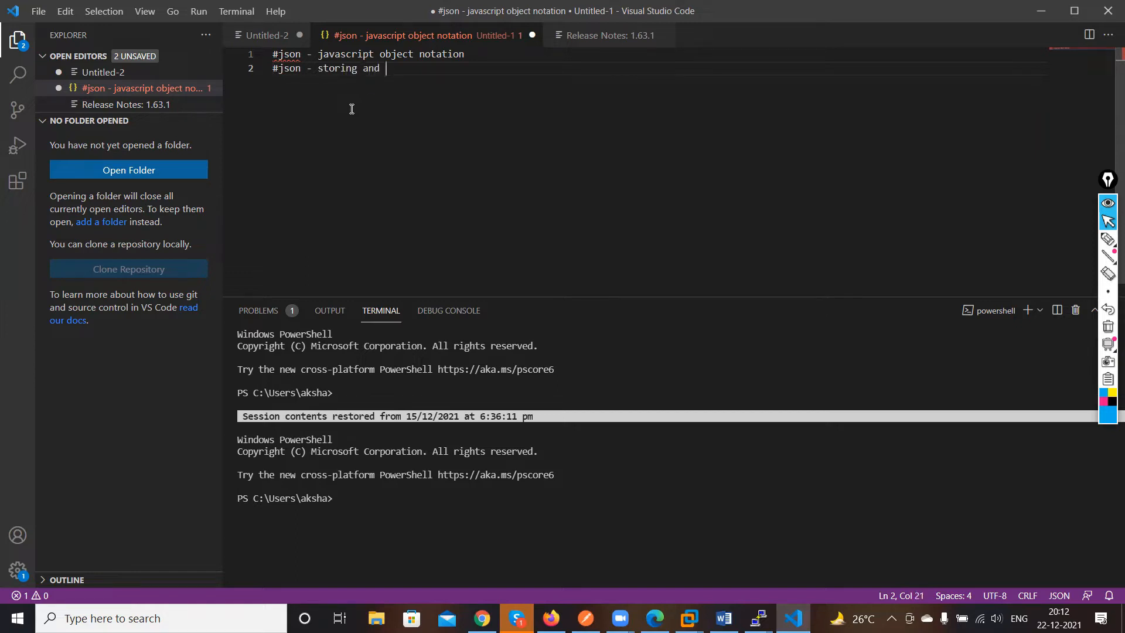
pyautogui.write('transport')
pyautogui.write('ing data')
pyautogui.press('Return')
pyautogui.press('Return')
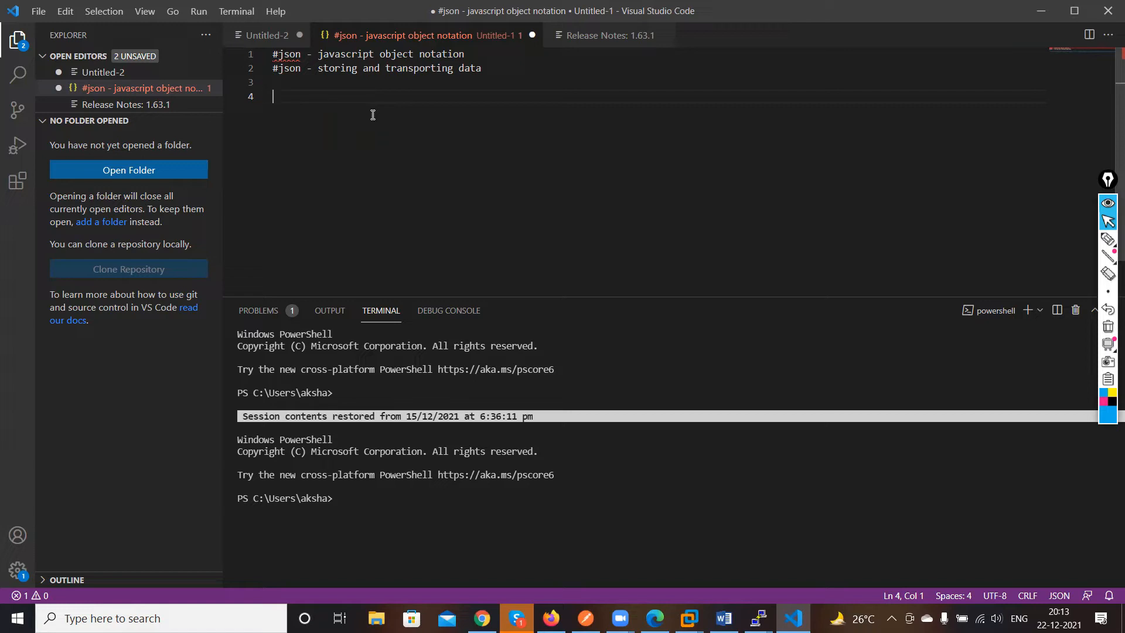
# Create a JSON object containing "name":"jack" and "age":"13"
pyautogui.write('{}')
pyautogui.press('Return')
pyautogui.write('"name"')
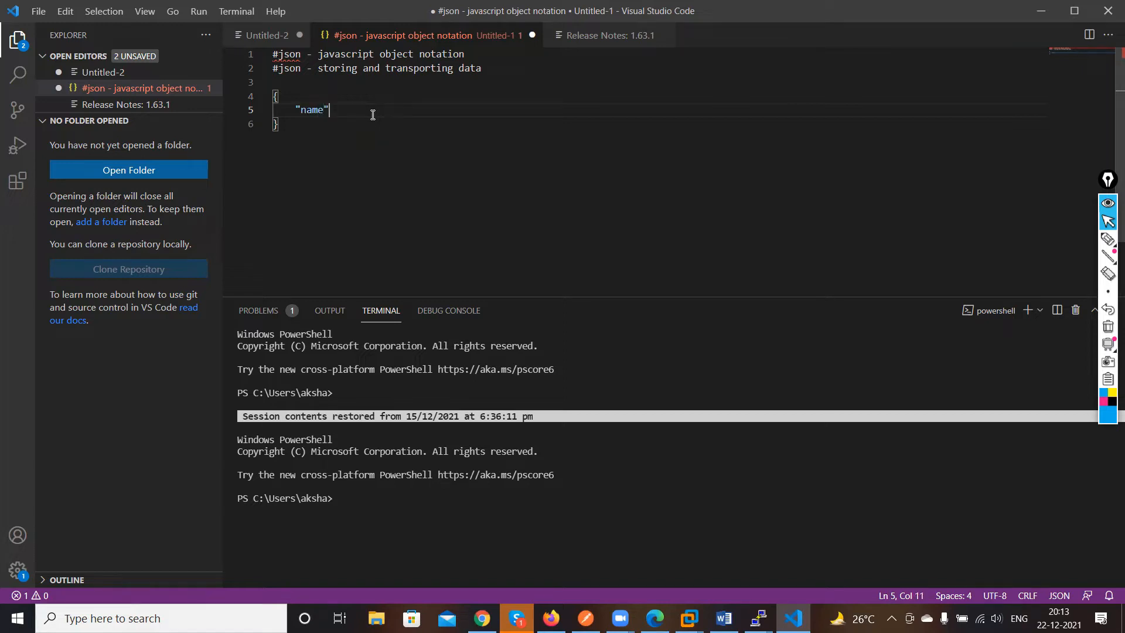
pyautogui.write(':"jack",')
pyautogui.press('Return')
pyautogui.write('"age":')
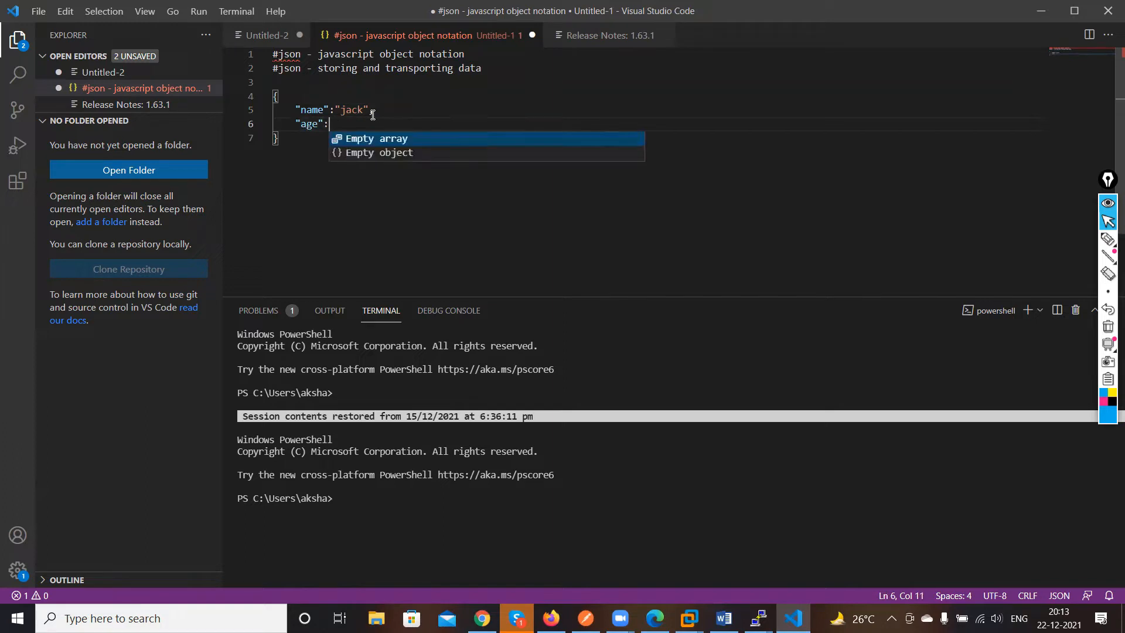
pyautogui.write('"')
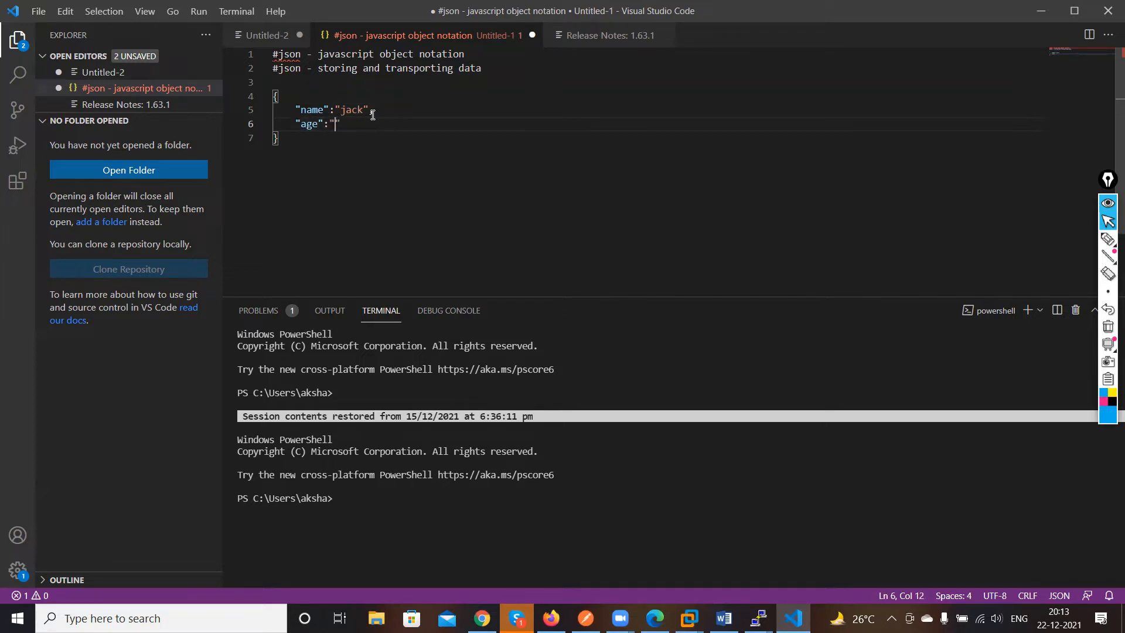
pyautogui.write('13",')
# Add a third key "education" with the value "ccna" to the object
pyautogui.press('Return')
pyautogui.write('"')
pyautogui.write('eduction')
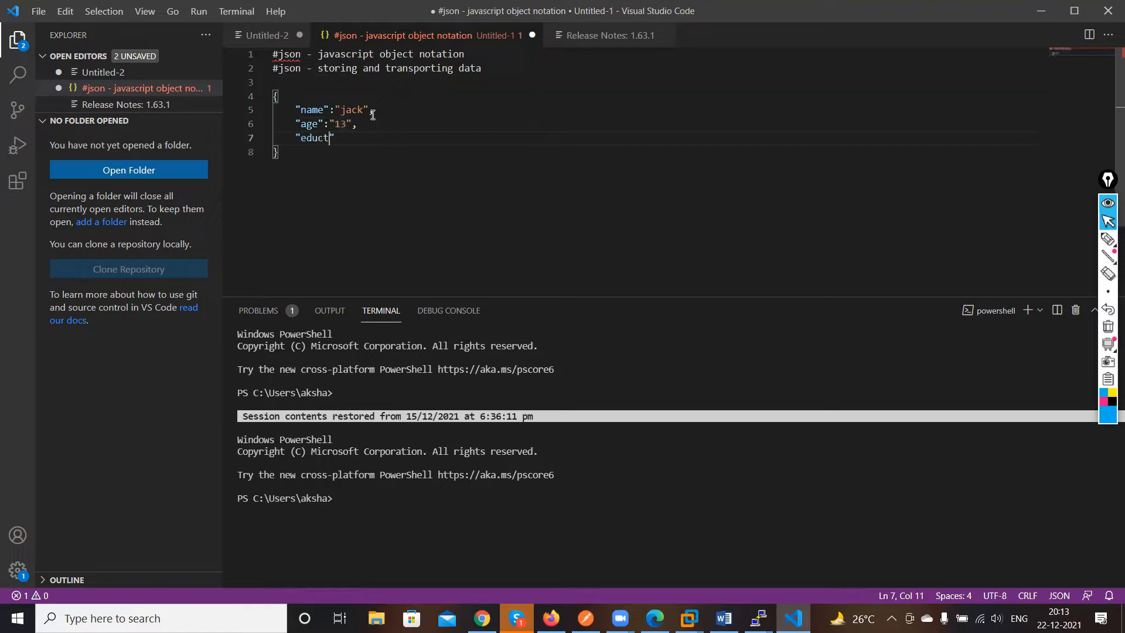
pyautogui.press('BackSpace')
pyautogui.press('BackSpace')
pyautogui.press('BackSpace')
pyautogui.press('BackSpace')
pyautogui.press('BackSpace')
pyautogui.write('cation" :"ccna')
# Select the whole JSON object block in the editor
pyautogui.moveTo(273, 97); pyautogui.dragTo(355, 170)
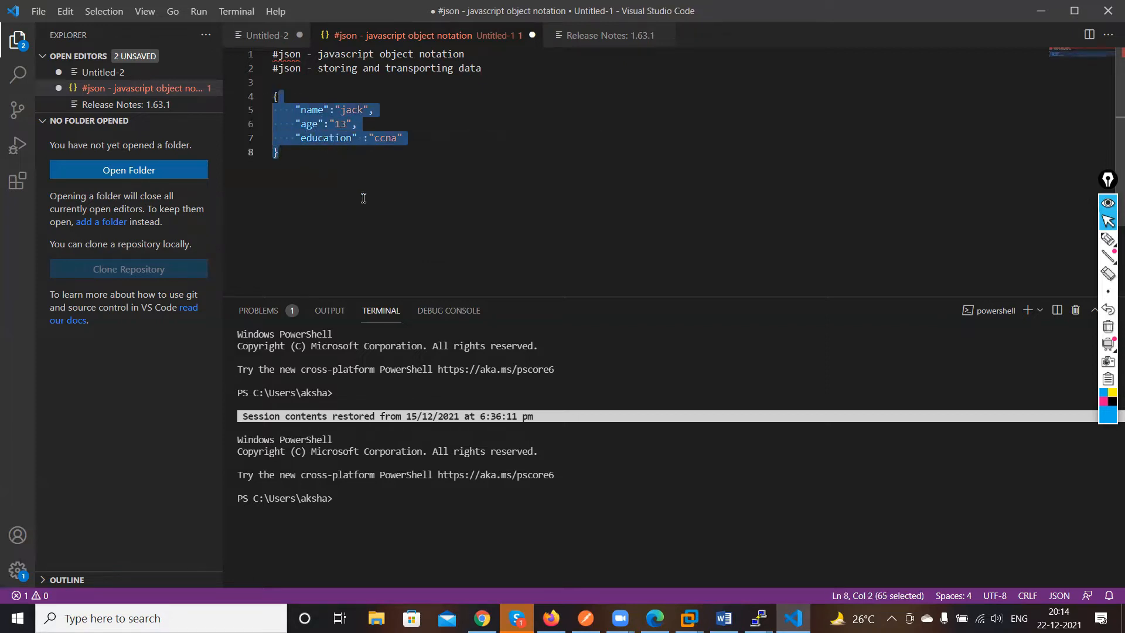
pyautogui.press('Escape')
pyautogui.moveTo(273, 97); pyautogui.dragTo(337, 177)
# Switch to the browser and open jsonlint.com from the address bar
pyautogui.click(483, 615)
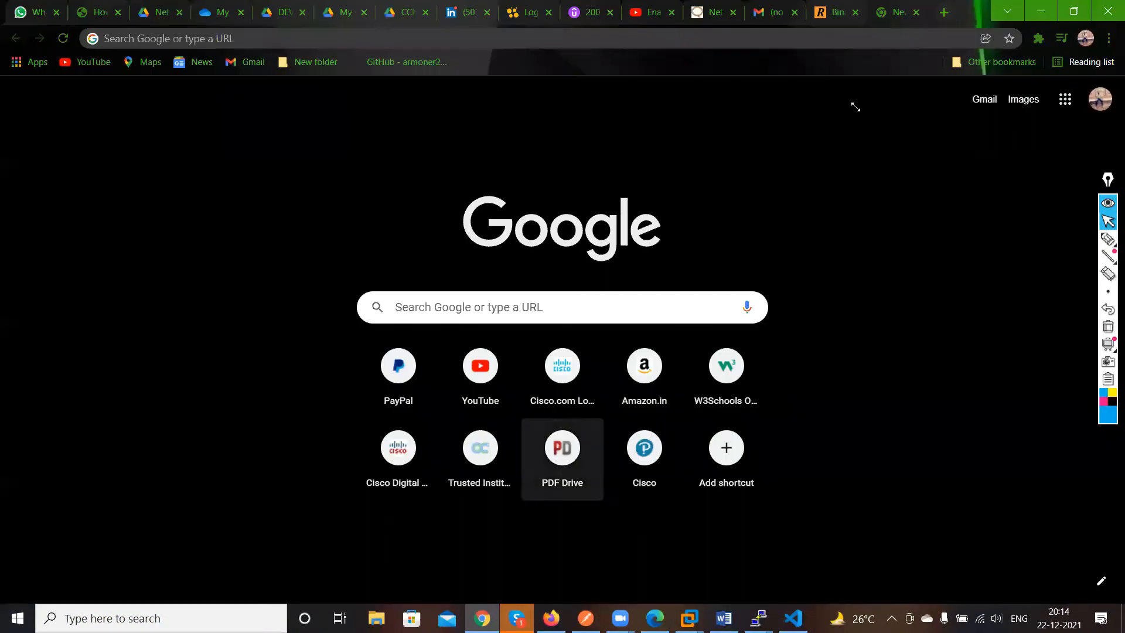
pyautogui.click(536, 39)
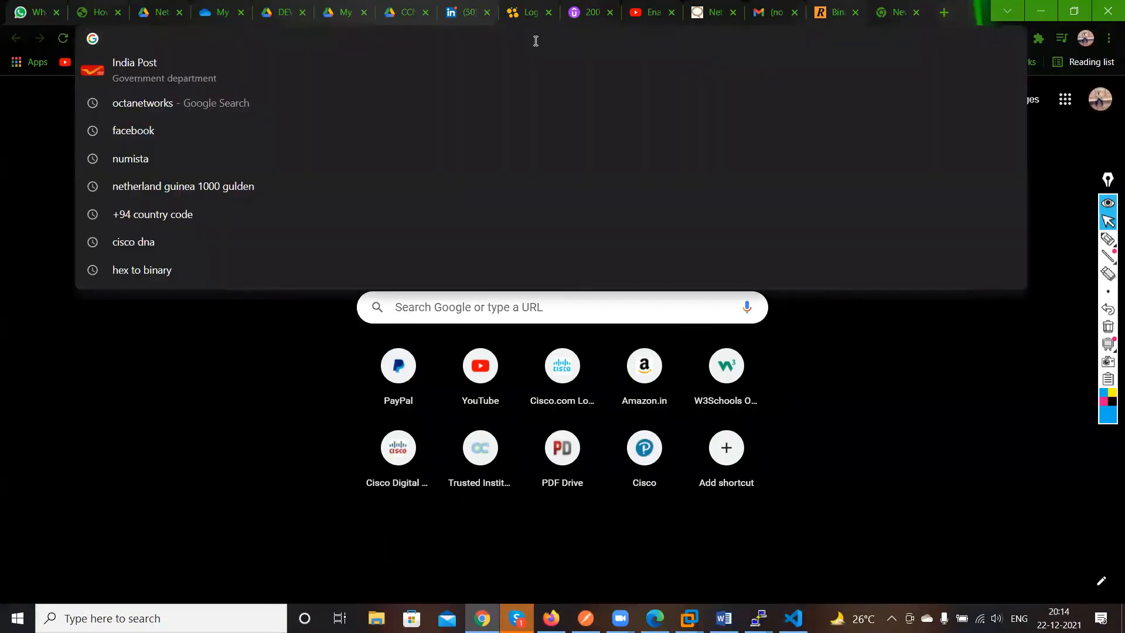
pyautogui.write('jsonlint.com')
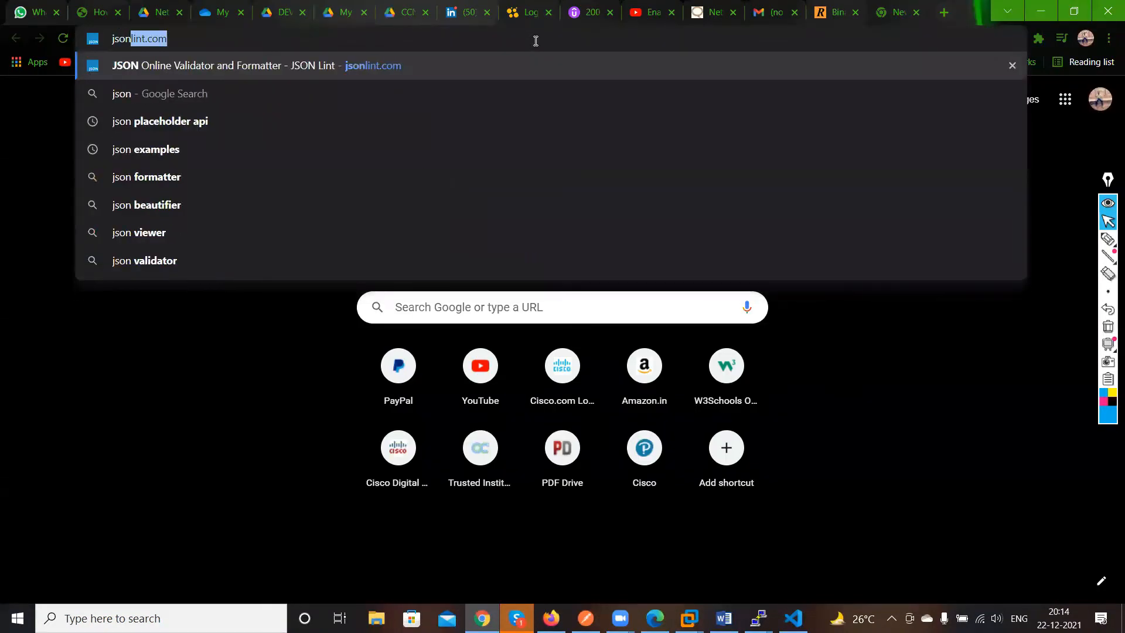
pyautogui.press('Return')
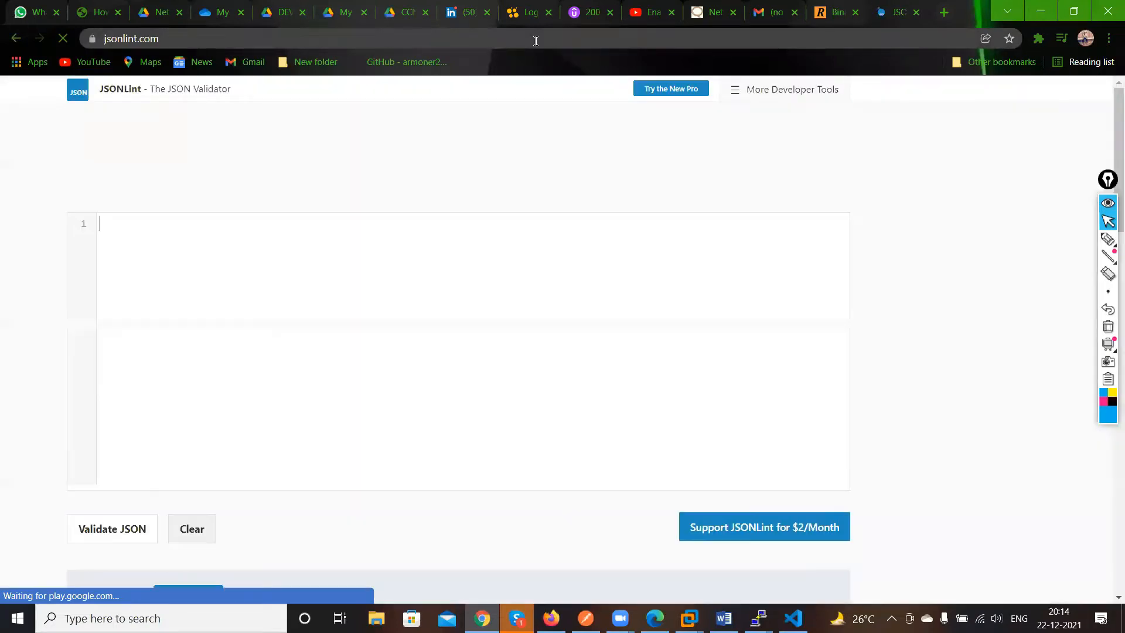
pyautogui.click(83, 37)
pyautogui.hotkey('ctrl', 'c')
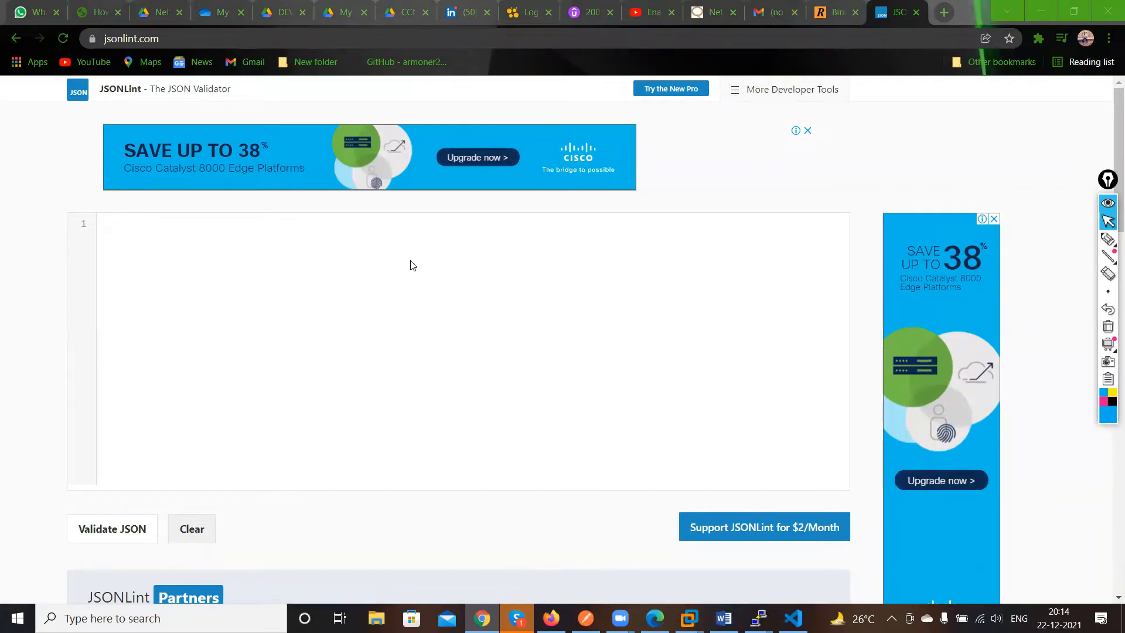
pyautogui.click(159, 347)
pyautogui.hotkey('ctrl', 'v')
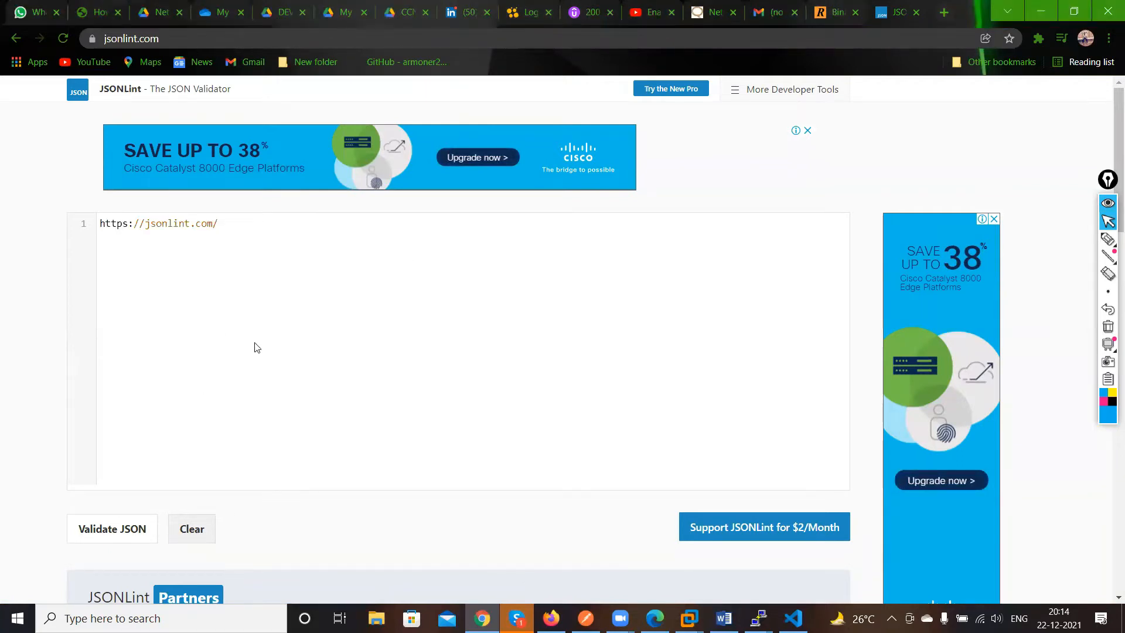
pyautogui.press('BackSpace')
pyautogui.press('BackSpace')
pyautogui.press('BackSpace')
pyautogui.press('BackSpace')
pyautogui.press('BackSpace')
pyautogui.press('BackSpace')
pyautogui.press('BackSpace')
pyautogui.press('BackSpace')
pyautogui.press('BackSpace')
pyautogui.press('BackSpace')
pyautogui.press('BackSpace')
pyautogui.press('BackSpace')
pyautogui.press('BackSpace')
pyautogui.press('BackSpace')
pyautogui.press('BackSpace')
pyautogui.press('BackSpace')
pyautogui.press('BackSpace')
pyautogui.press('BackSpace')
pyautogui.press('BackSpace')
pyautogui.press('BackSpace')
# Copy the selected JSON object from the editor and paste it into the JSONLint input box
pyautogui.click(792, 618)
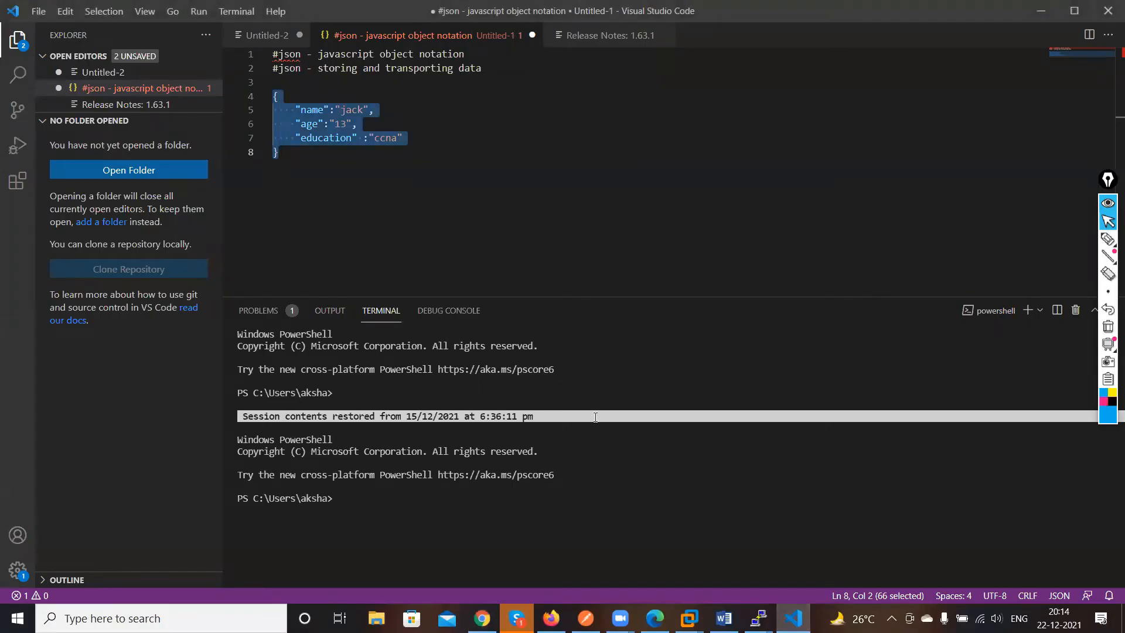
pyautogui.hotkey('ctrl', 'c')
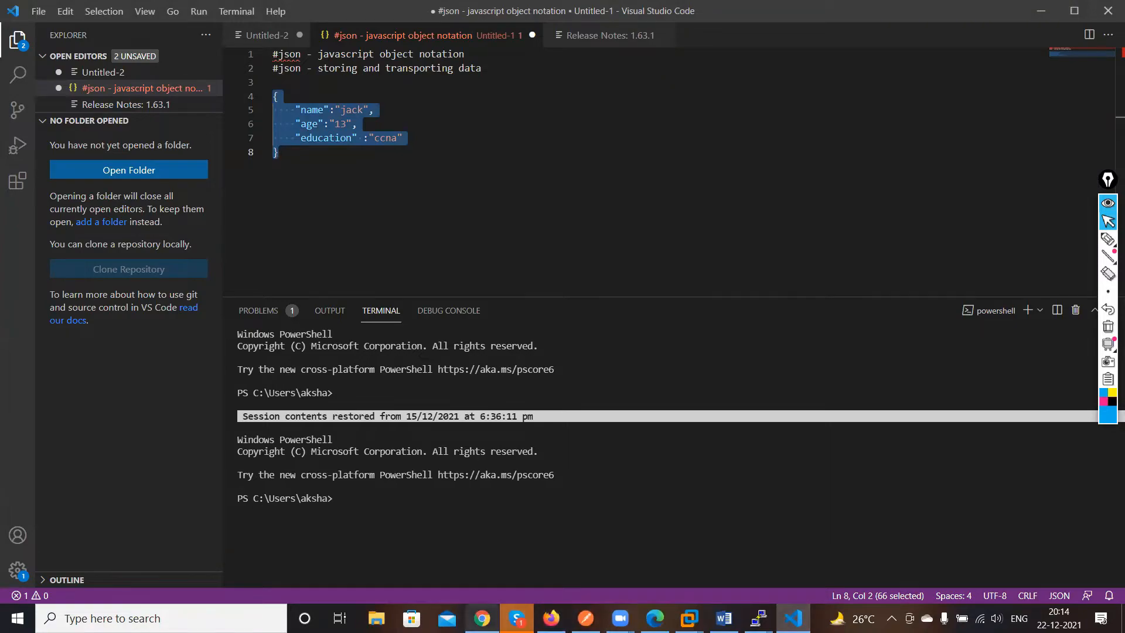
pyautogui.click(482, 618)
pyautogui.hotkey('ctrl', 'v')
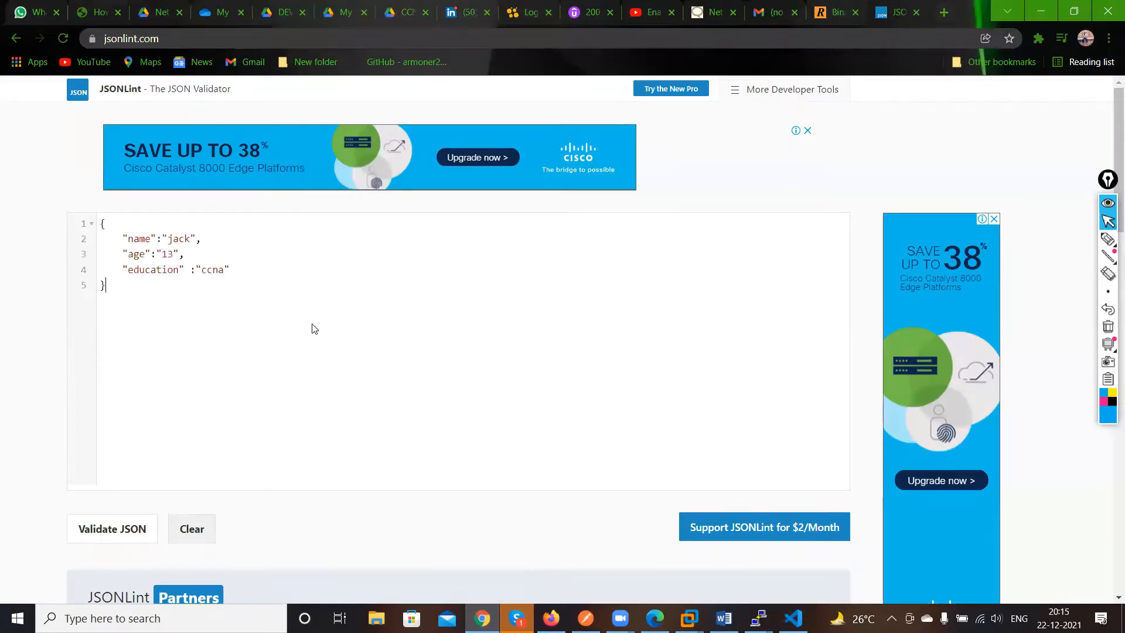
# Validate the pasted JSON with JSONLint and check the results
pyautogui.scroll(-3, 312, 328)
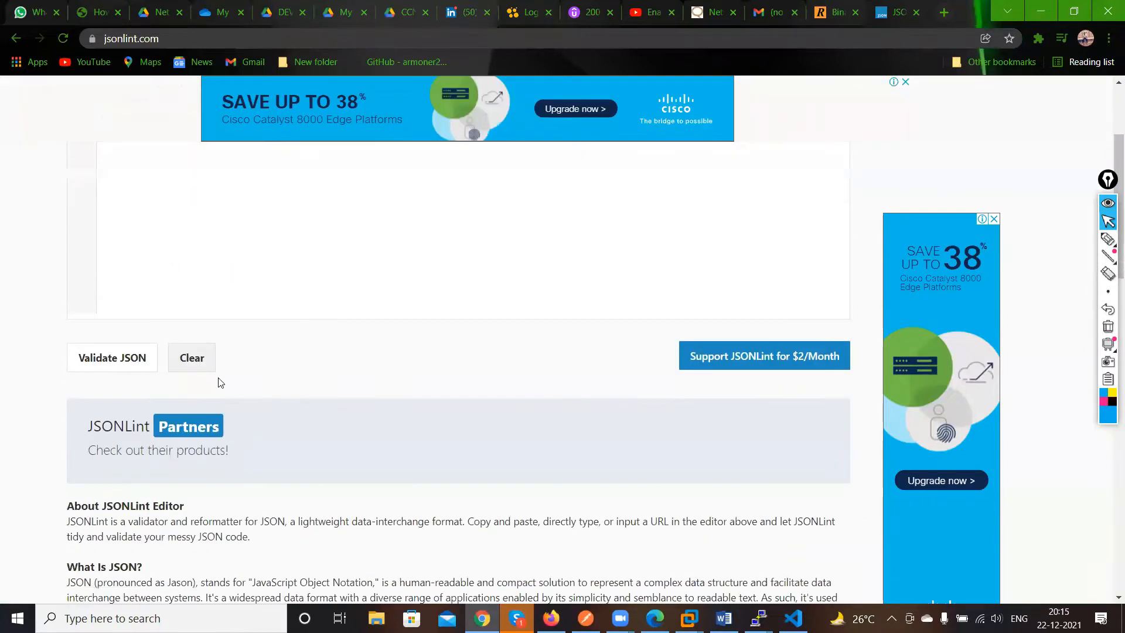
pyautogui.click(101, 369)
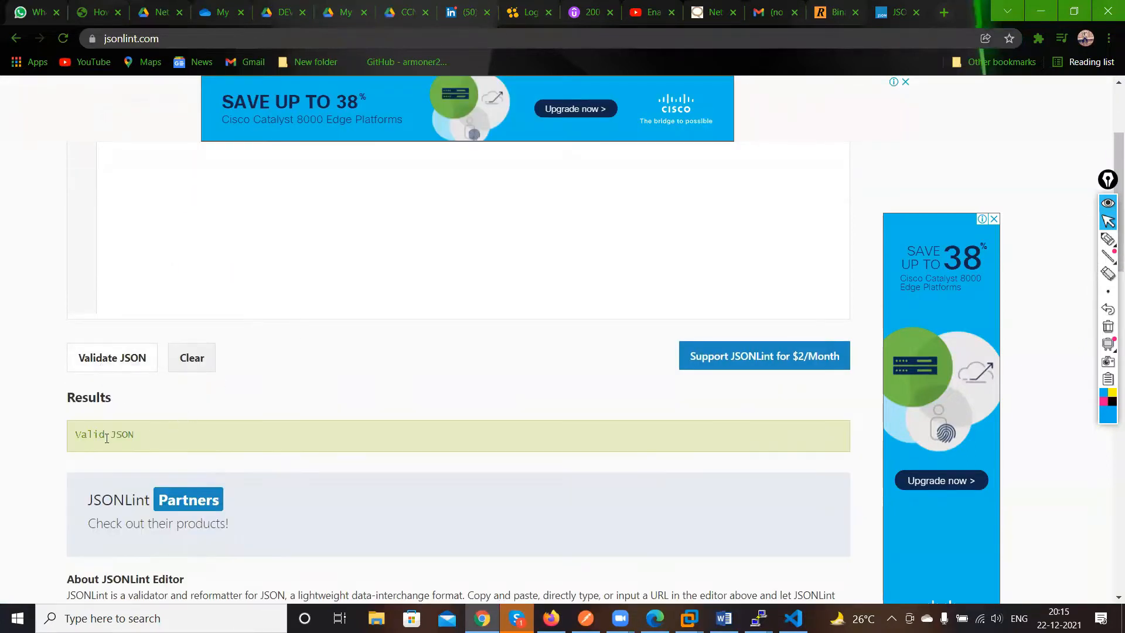
pyautogui.moveTo(83, 430); pyautogui.dragTo(66, 429)
pyautogui.scroll(3, 228, 433)
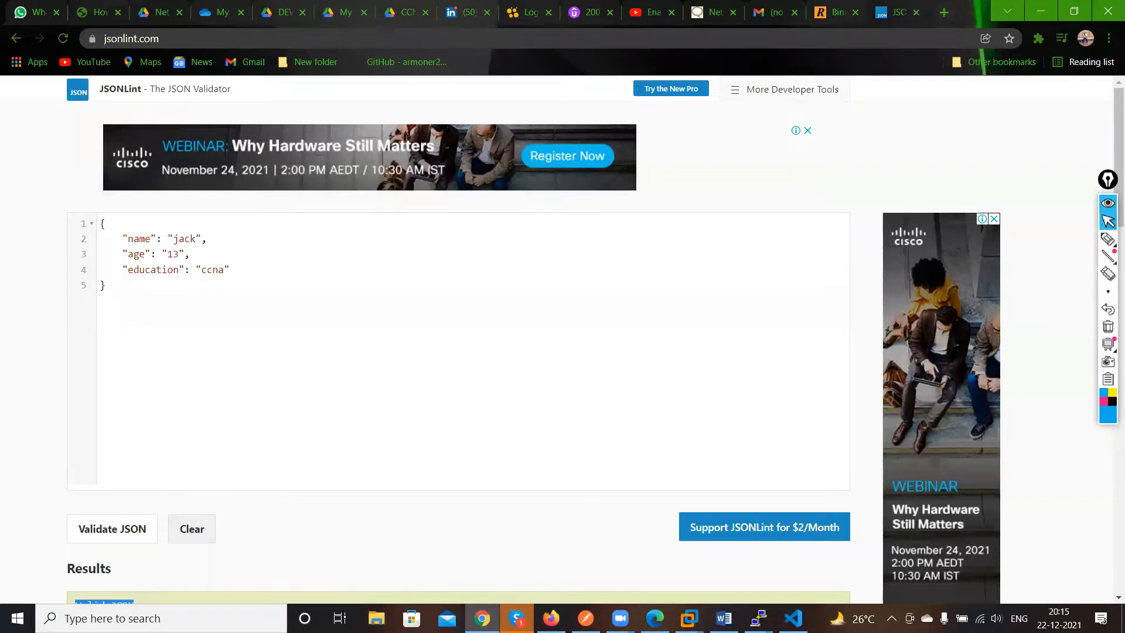
# Return to the code editor and start a second empty JSON object below the first one
pyautogui.hotkey('alt', 'Tab')
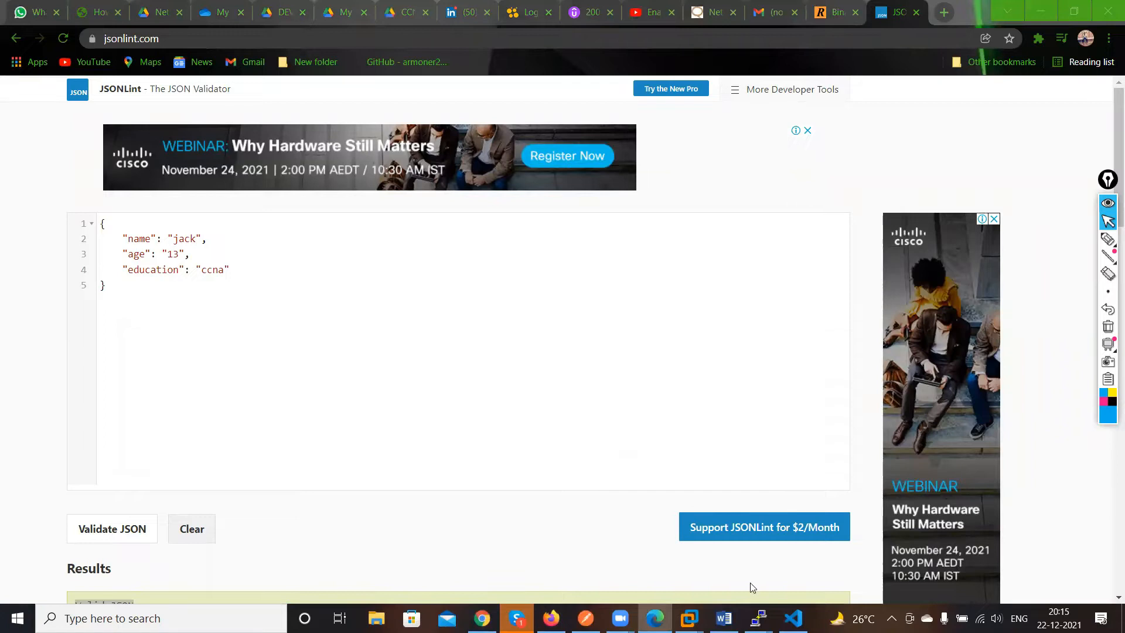
pyautogui.click(793, 618)
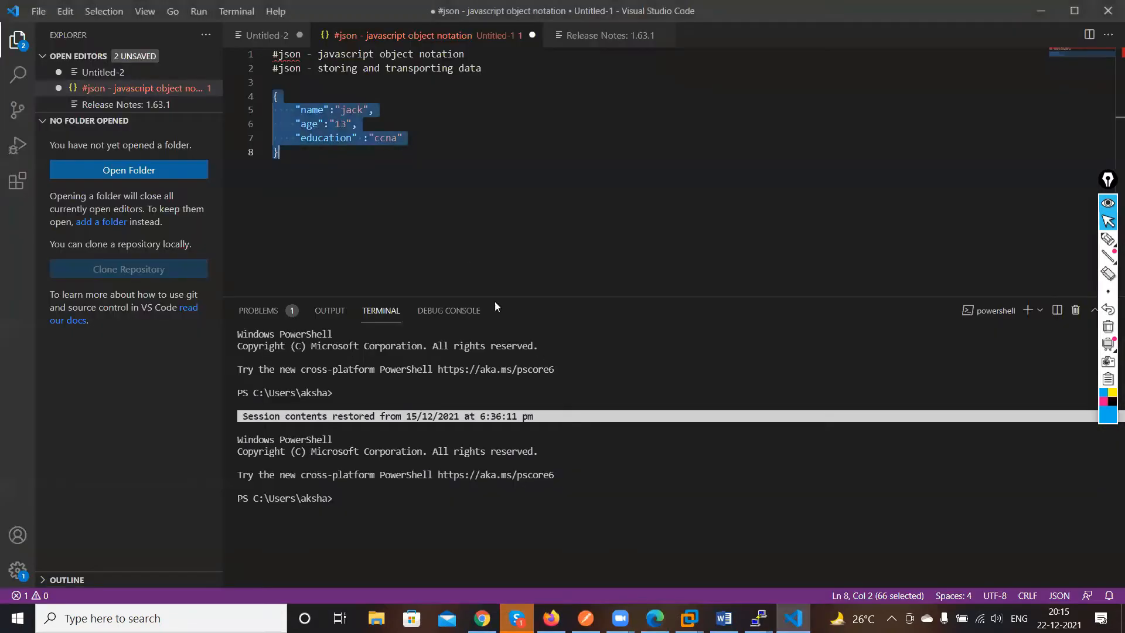
pyautogui.click(396, 251)
pyautogui.press('Return')
pyautogui.press('Return')
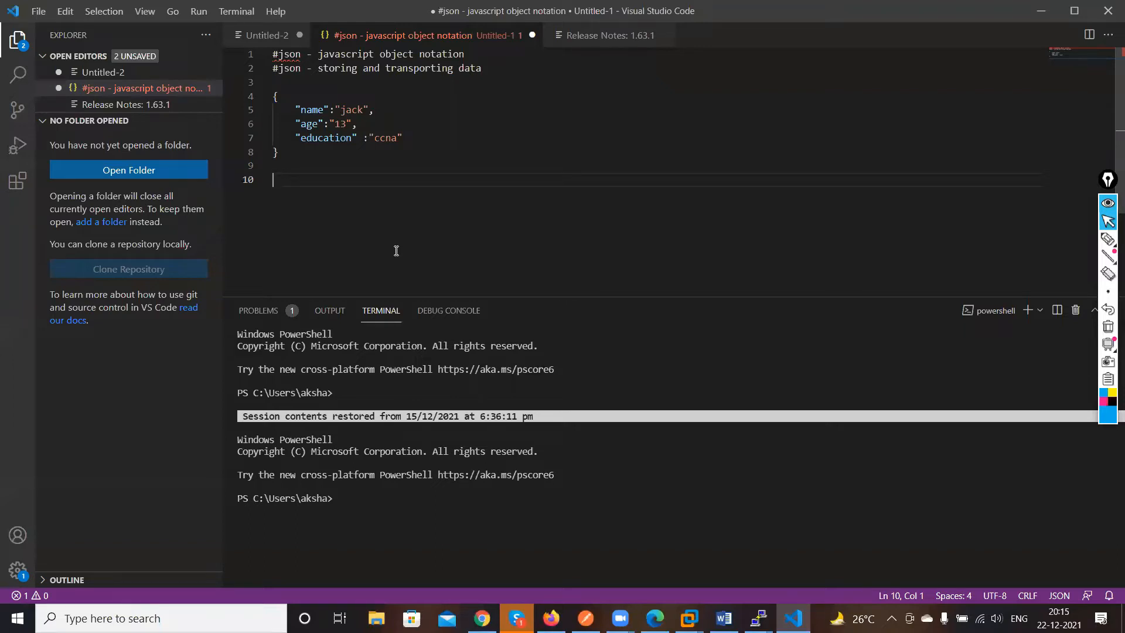
pyautogui.write('{}')
pyautogui.press('Return')
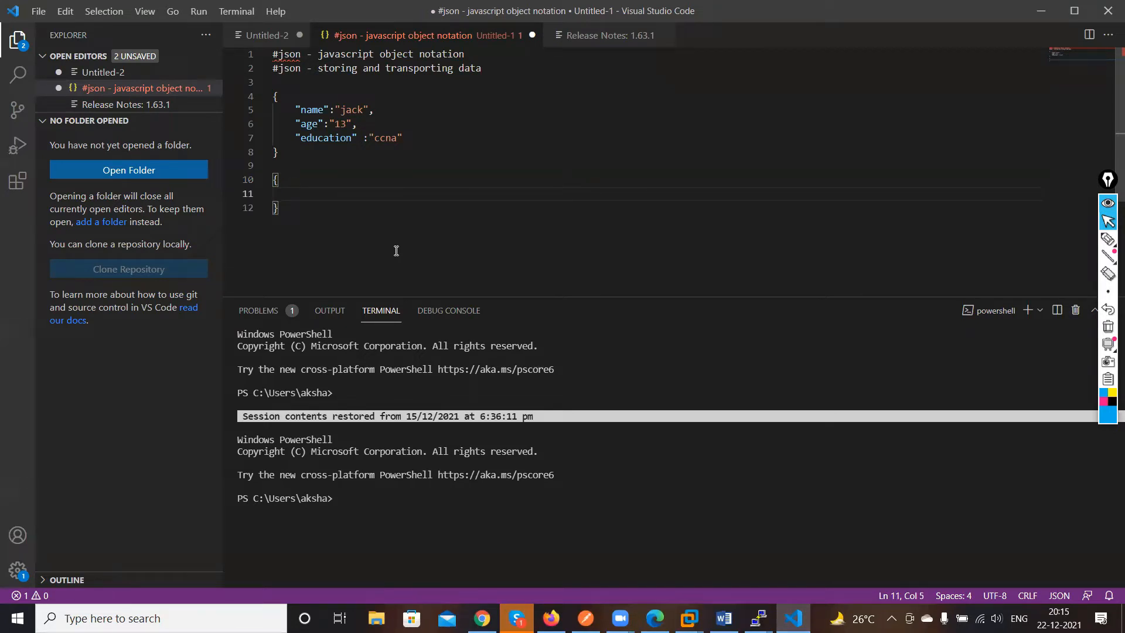
# Add a "routers" key with an empty array value inside the new object
pyautogui.write('"routers"')
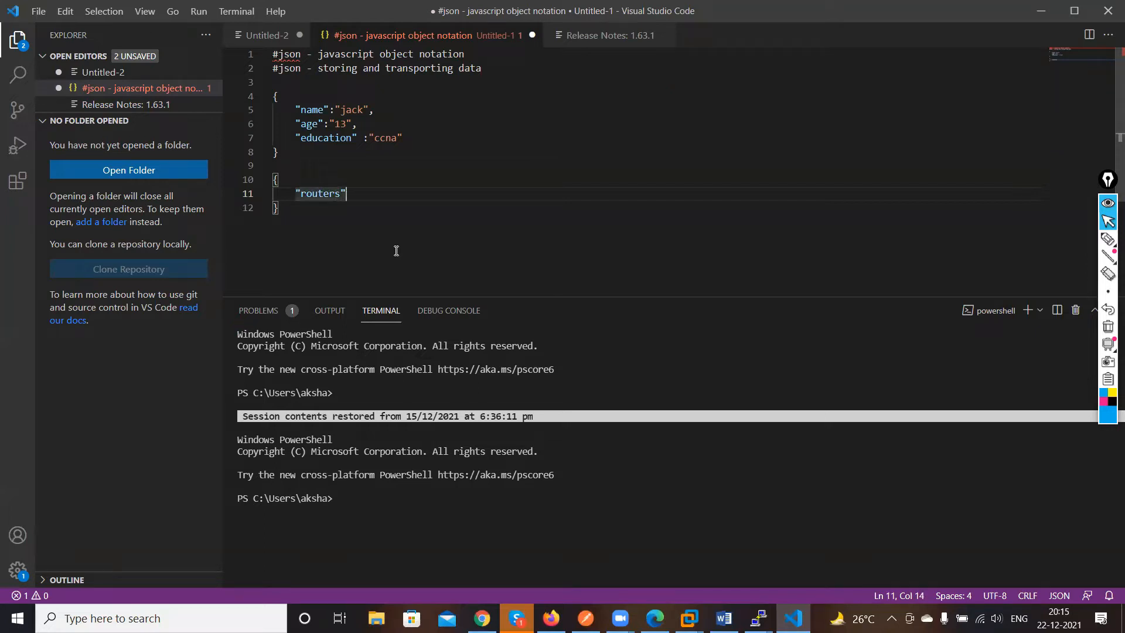
pyautogui.write(':')
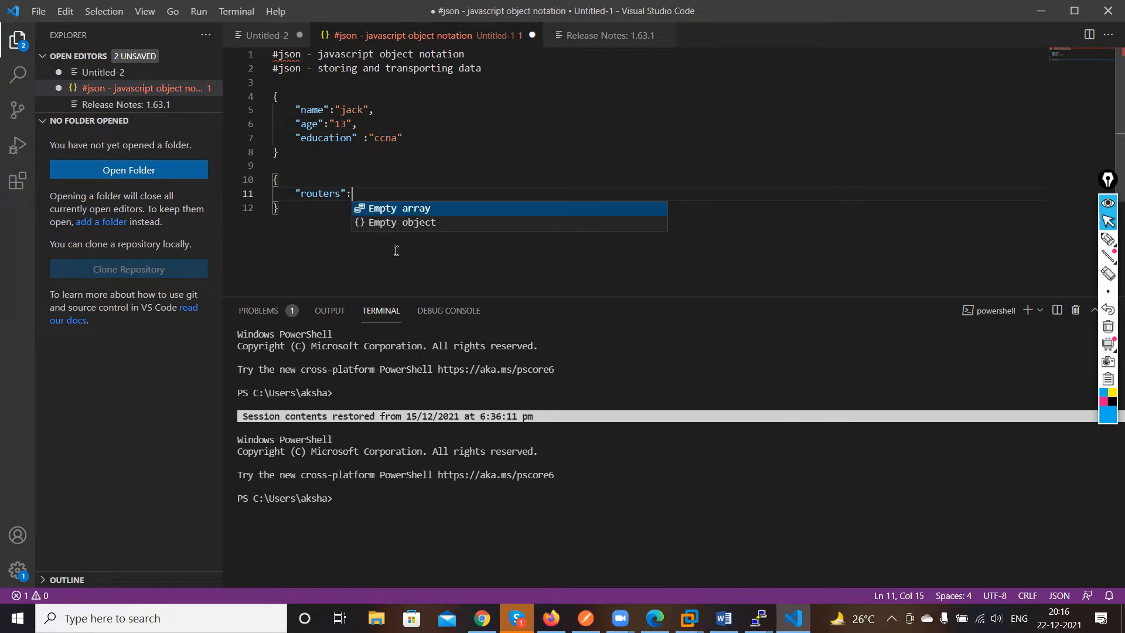
pyautogui.write('[')
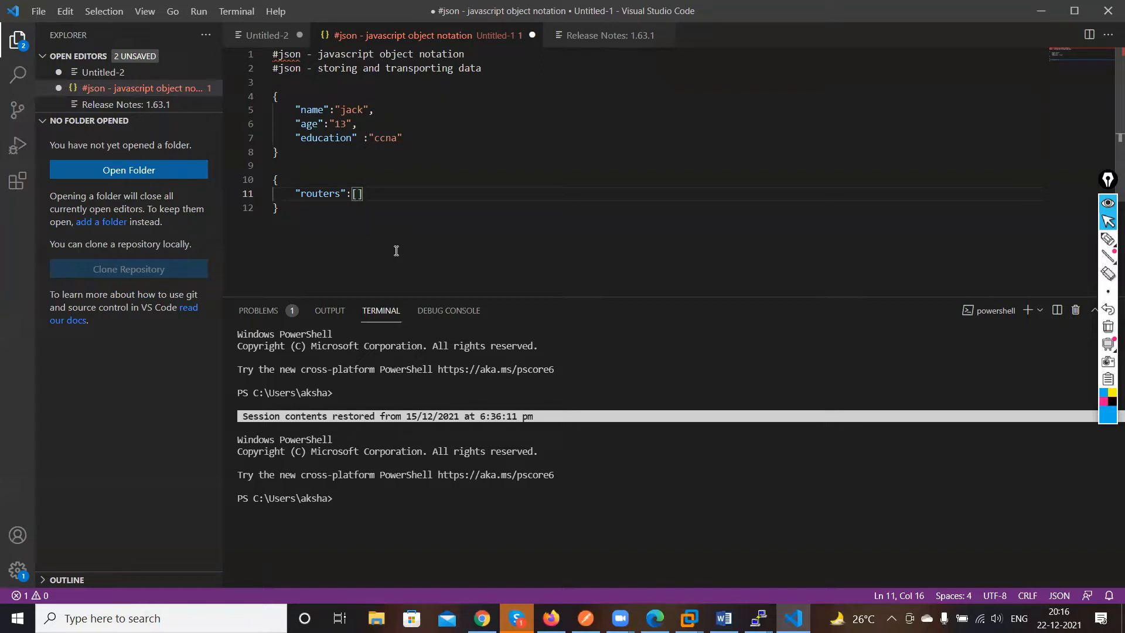
pyautogui.press('Return')
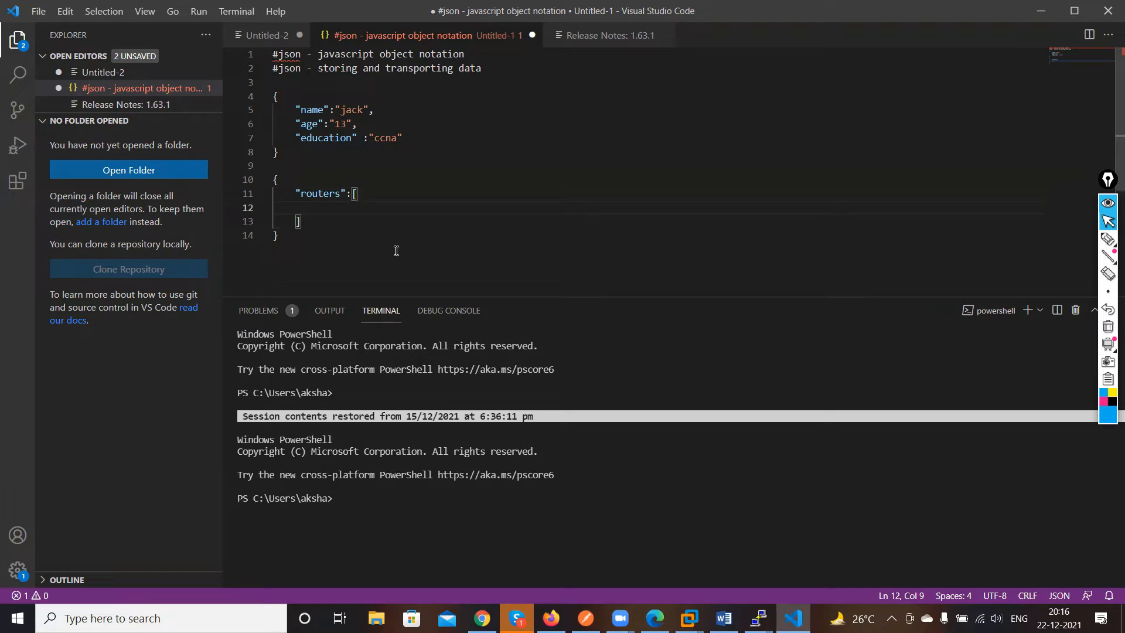
# Inside the routers array, add an object with a "username" key set to "CISCO"
pyautogui.write('{}')
pyautogui.press('Left')
pyautogui.write('"')
pyautogui.write('username')
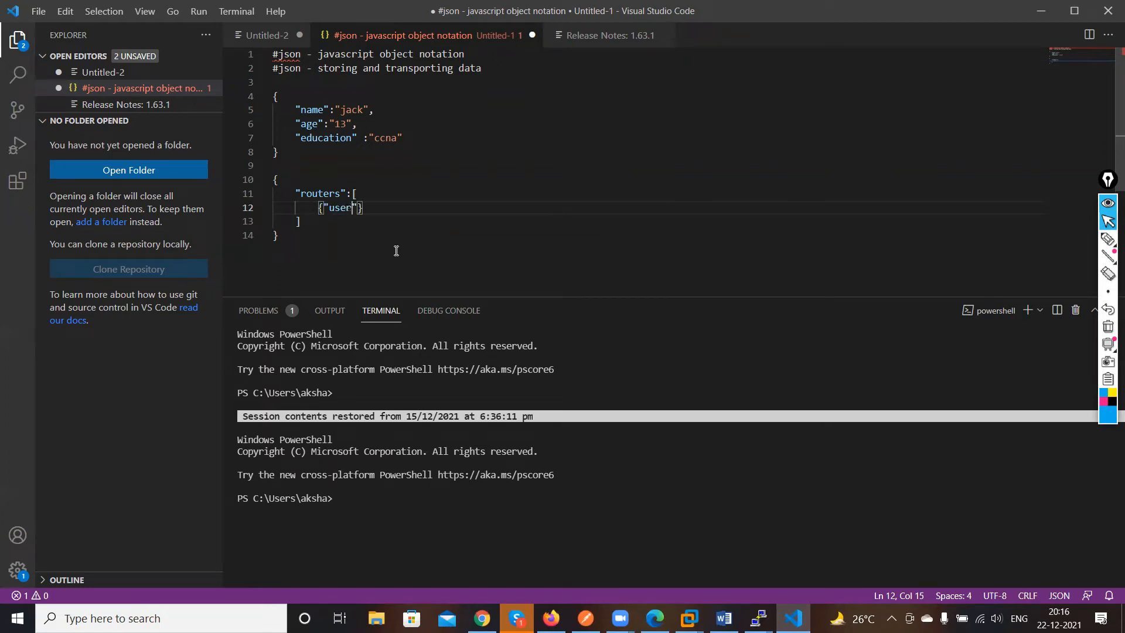
pyautogui.write('"')
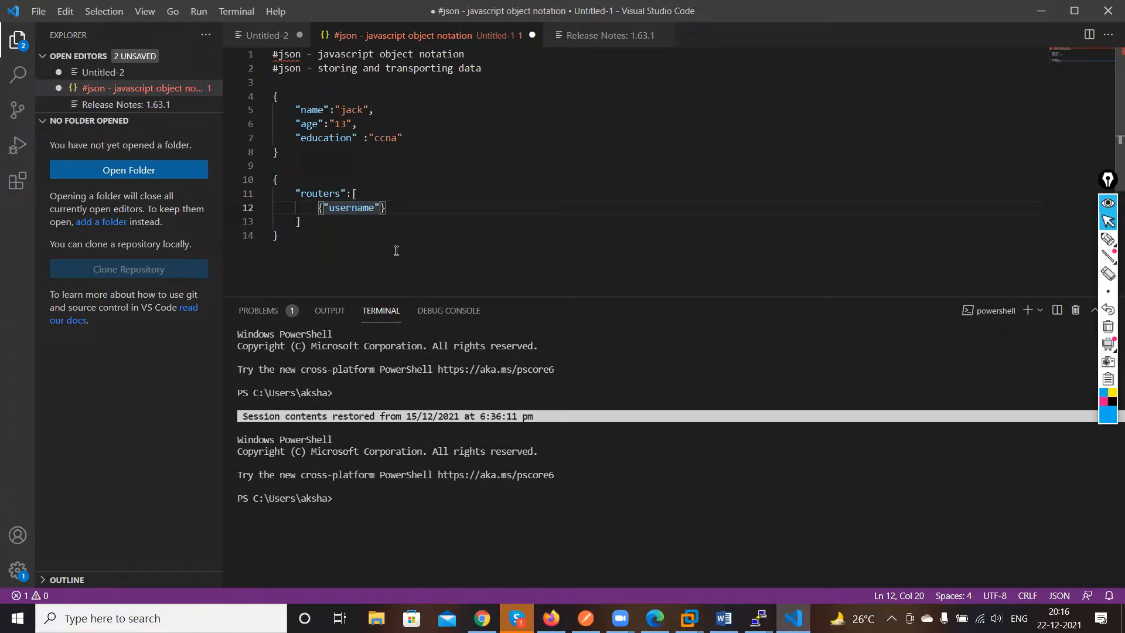
pyautogui.write(':')
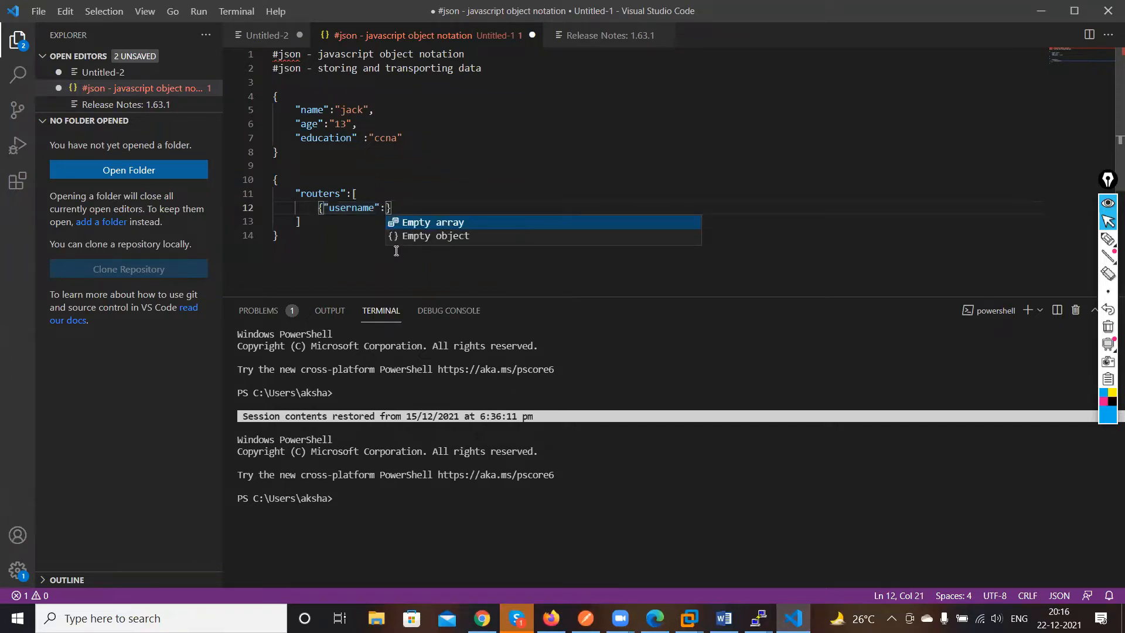
pyautogui.write('"CISCO')
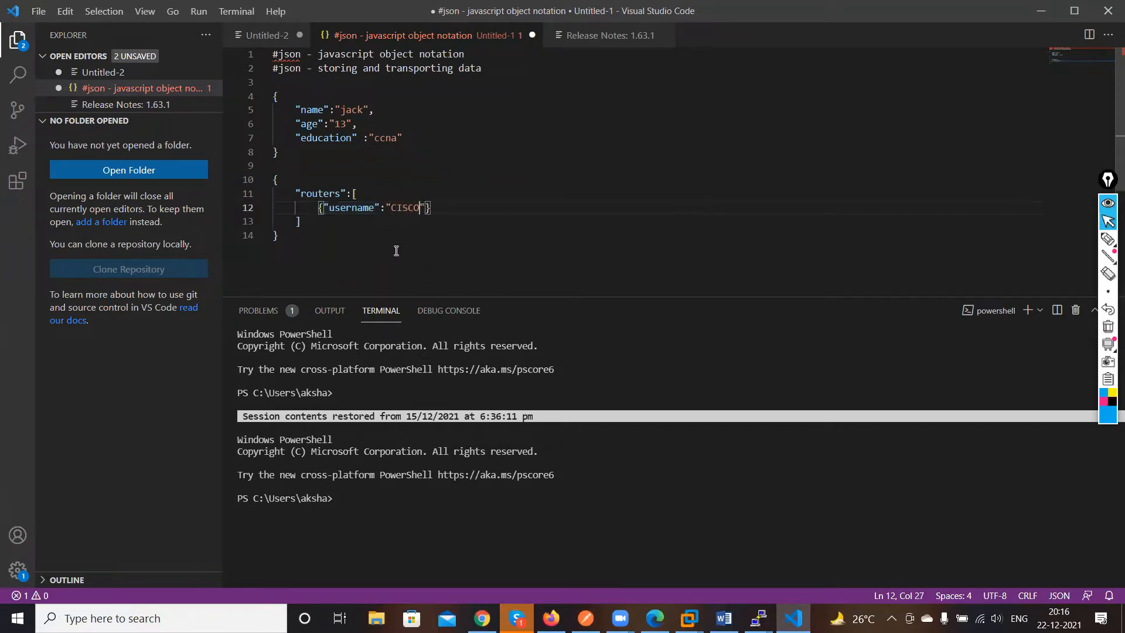
pyautogui.write('","password":')
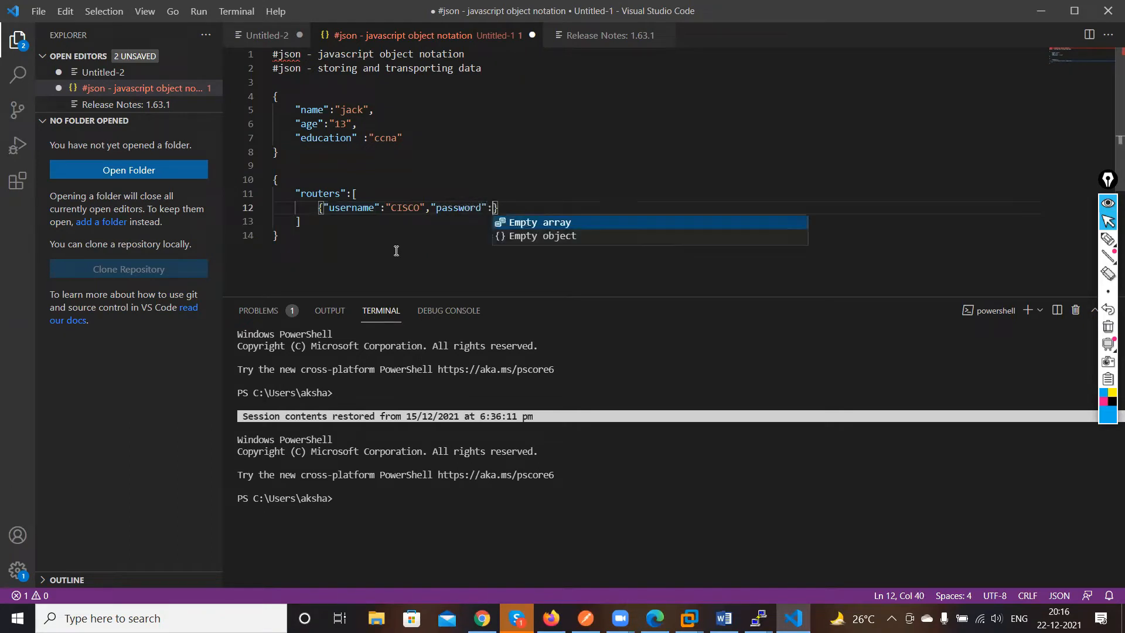
pyautogui.write('"')
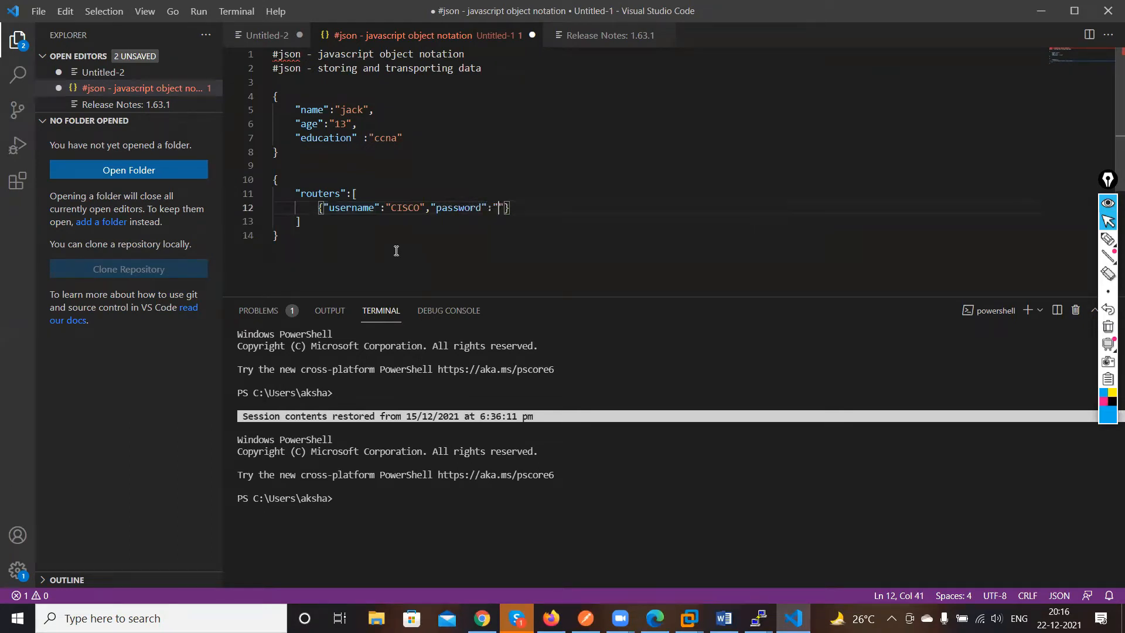
pyautogui.write('CISCO!23","IP"')
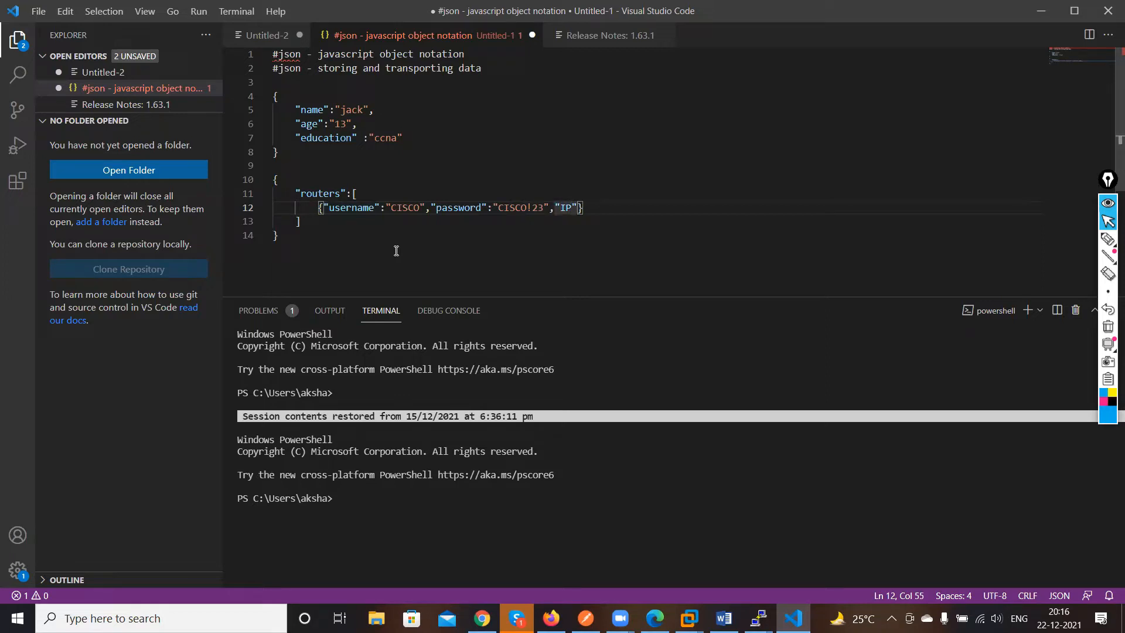
pyautogui.write(':')
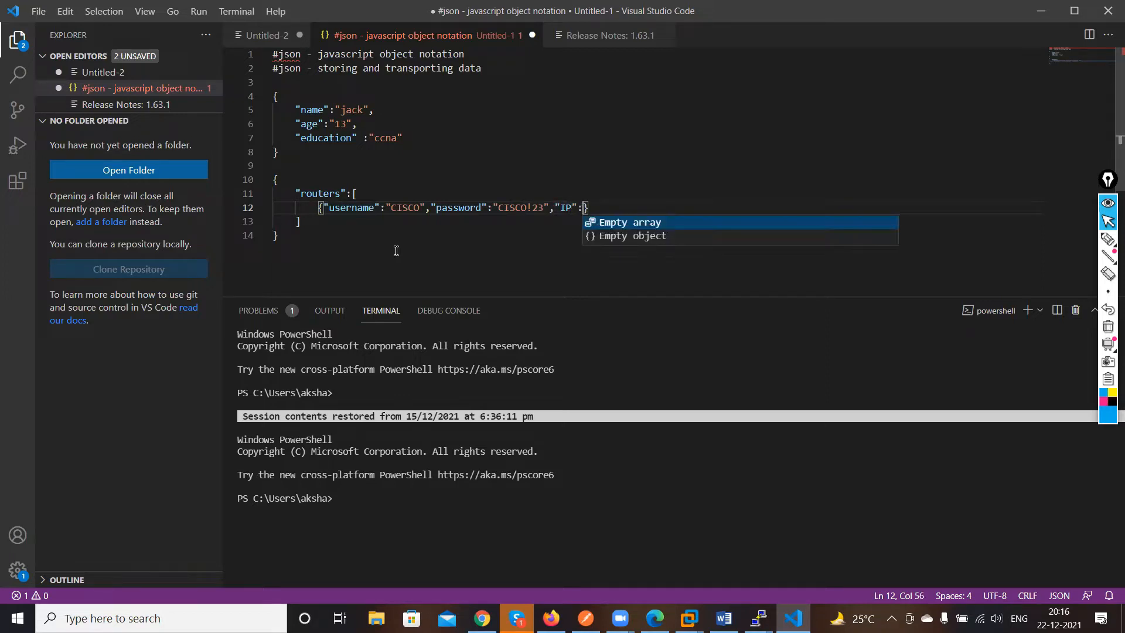
# Add an "IP" key with the value "192.167.1.1" to the router object
pyautogui.press('Escape')
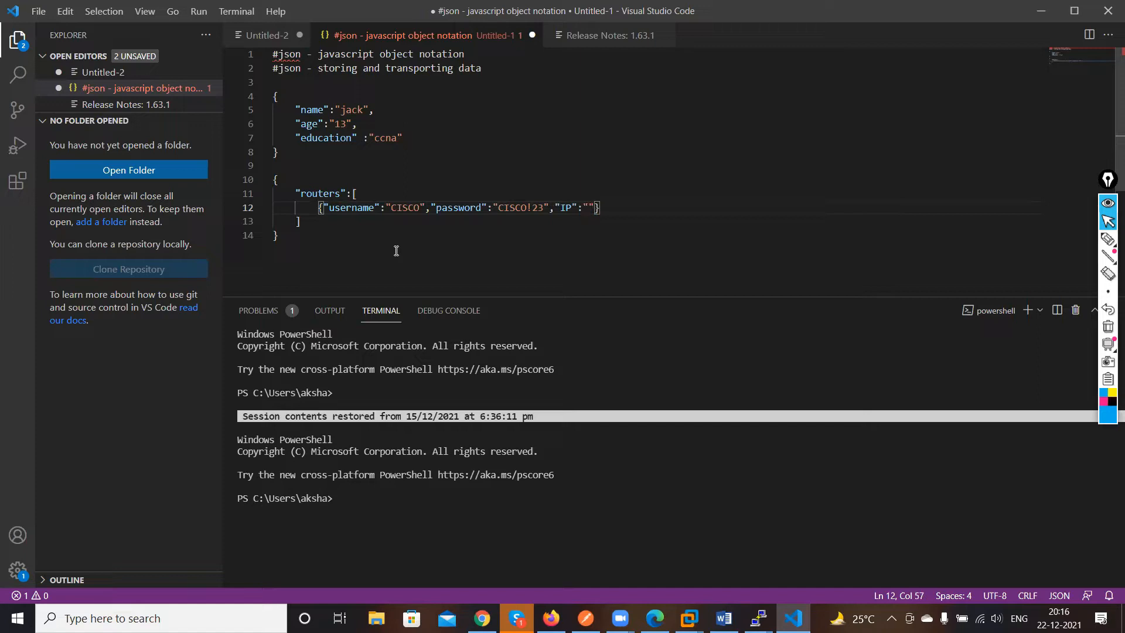
pyautogui.write('"192.167.1.1')
# Duplicate the router object onto a new line below it
pyautogui.click(317, 207)
pyautogui.moveTo(317, 208); pyautogui.dragTo(665, 209)
pyautogui.hotkey('ctrl', 'c')
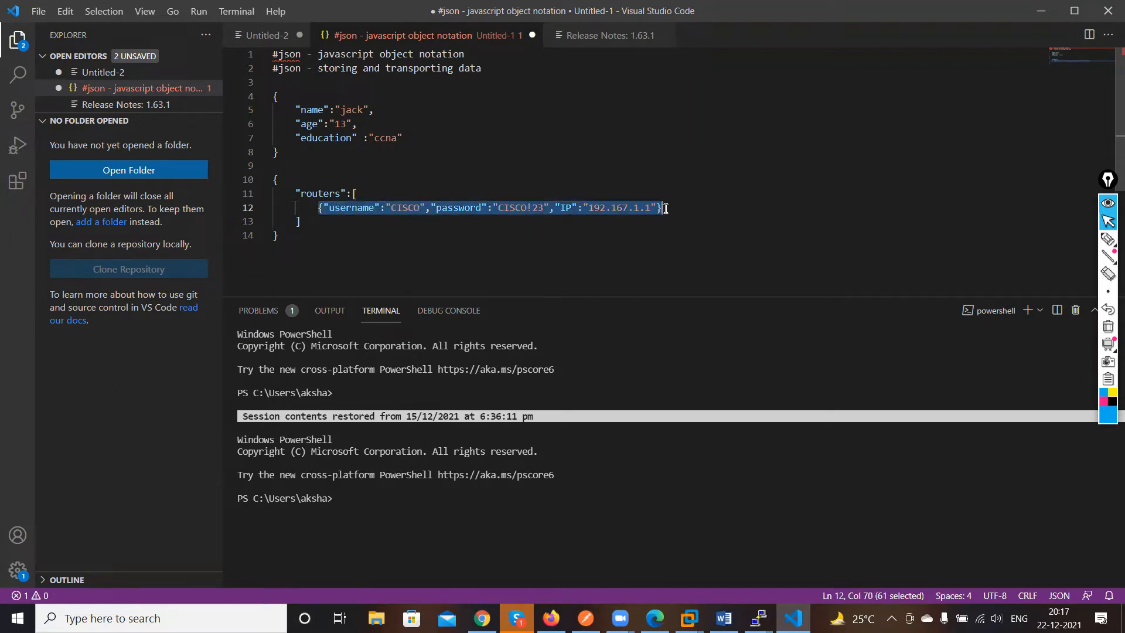
pyautogui.click(665, 209)
pyautogui.press('Return')
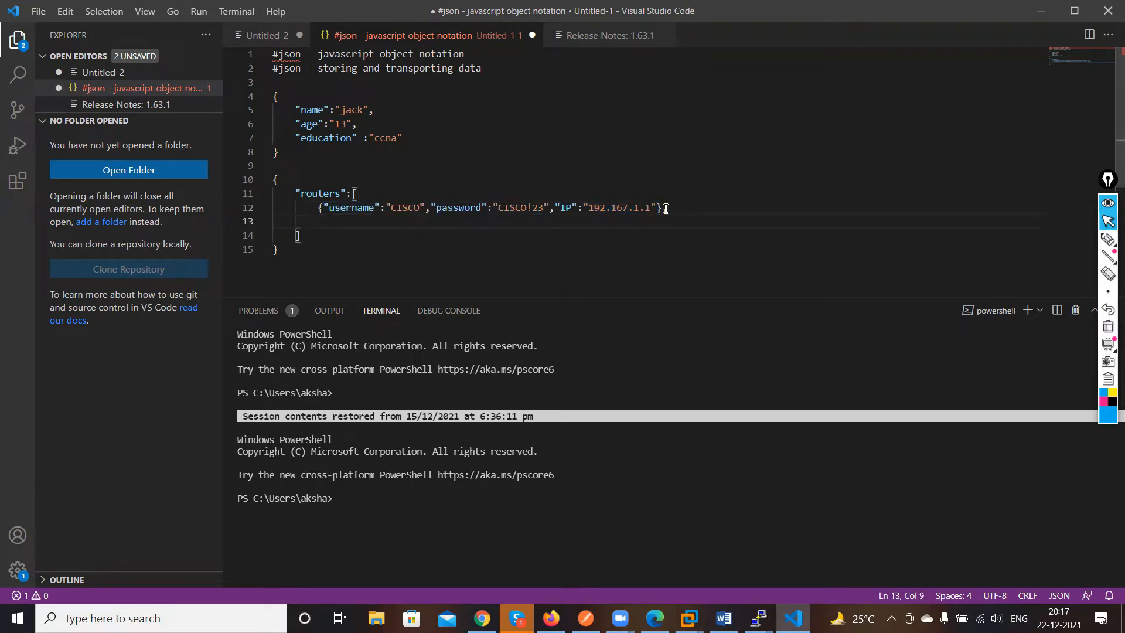
pyautogui.hotkey('ctrl', 'v')
pyautogui.press('Return')
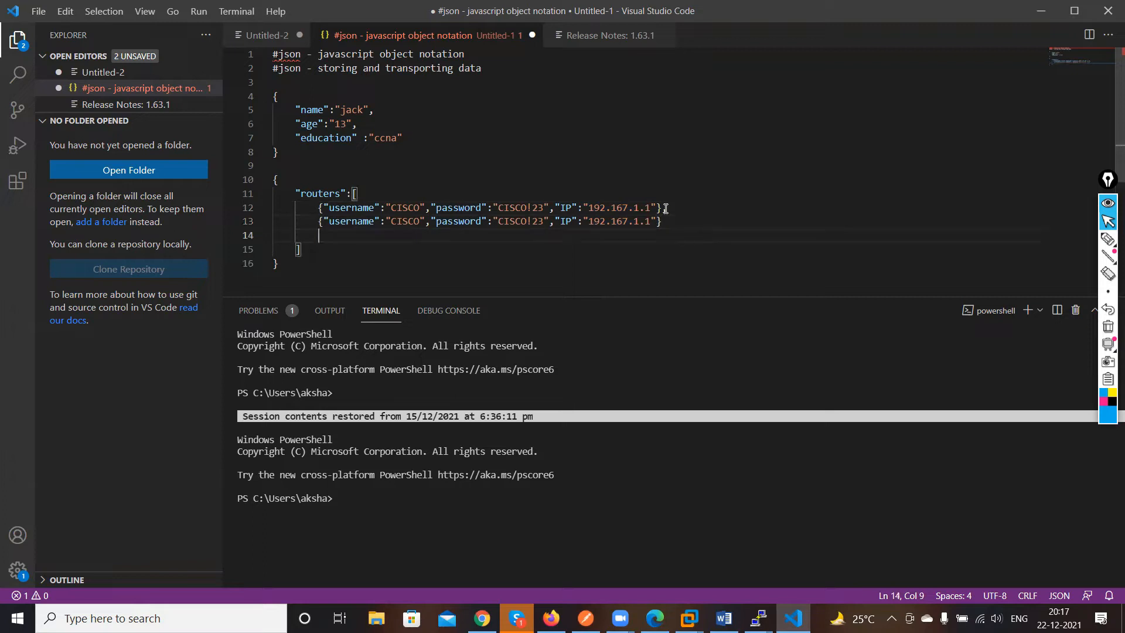
# Paste two more copies of the router object on the following lines of the array
pyautogui.press('Return')
pyautogui.press('BackSpace')
pyautogui.press('Return')
pyautogui.doubleClick(321, 221)
pyautogui.moveTo(320, 221); pyautogui.dragTo(674, 225)
pyautogui.hotkey('ctrl', 'c')
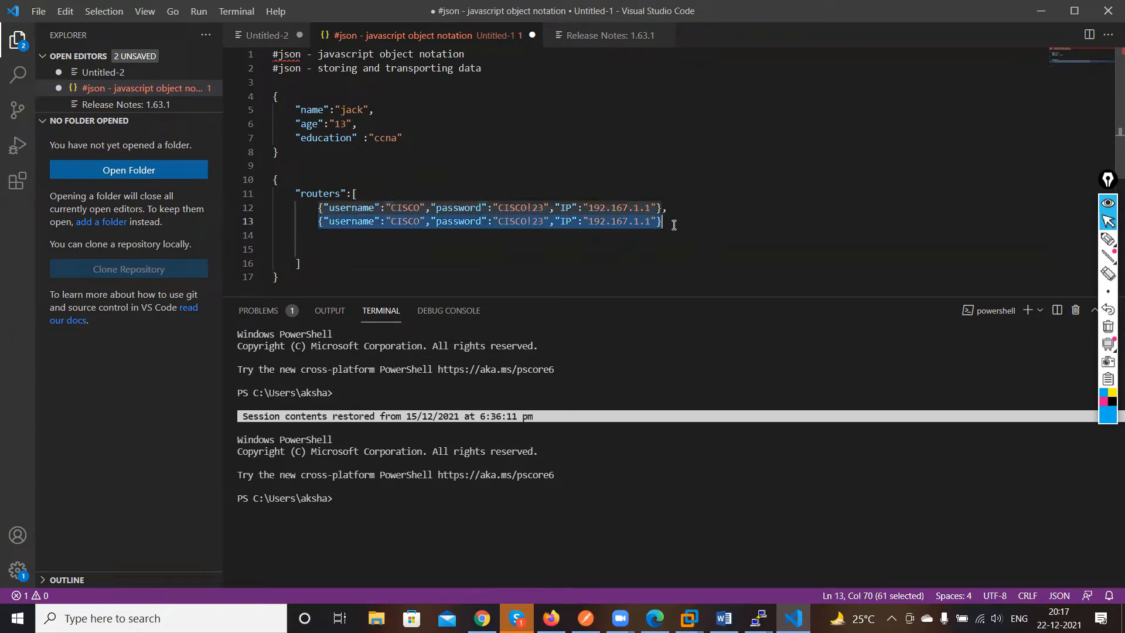
pyautogui.click(423, 247)
pyautogui.click(356, 235)
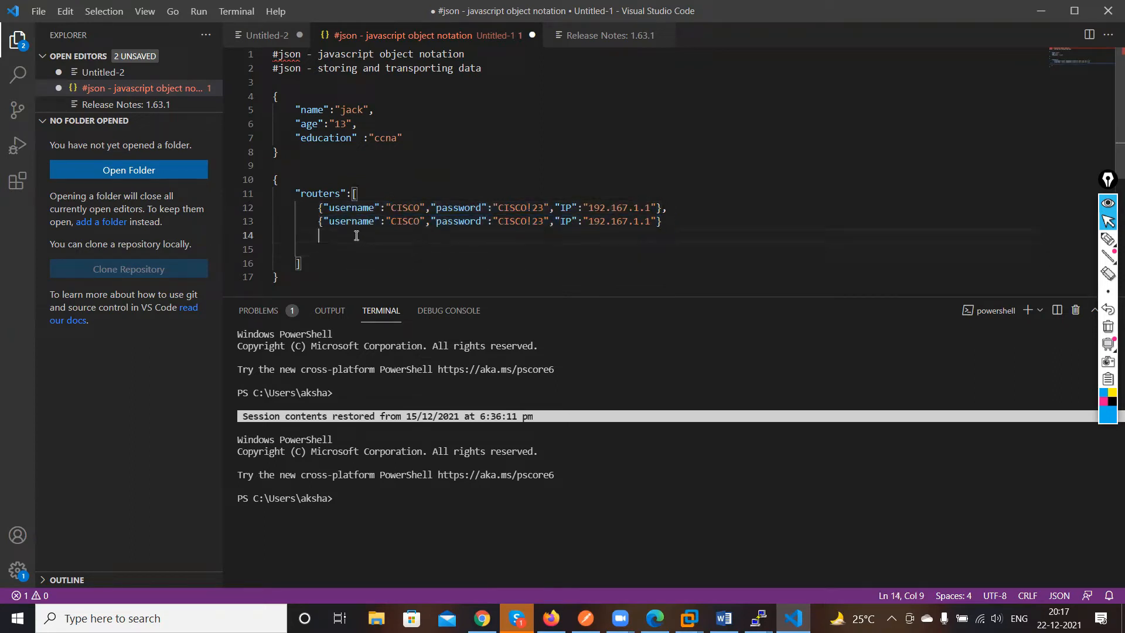
pyautogui.hotkey('ctrl', 'v')
pyautogui.click(351, 251)
pyautogui.hotkey('ctrl', 'v')
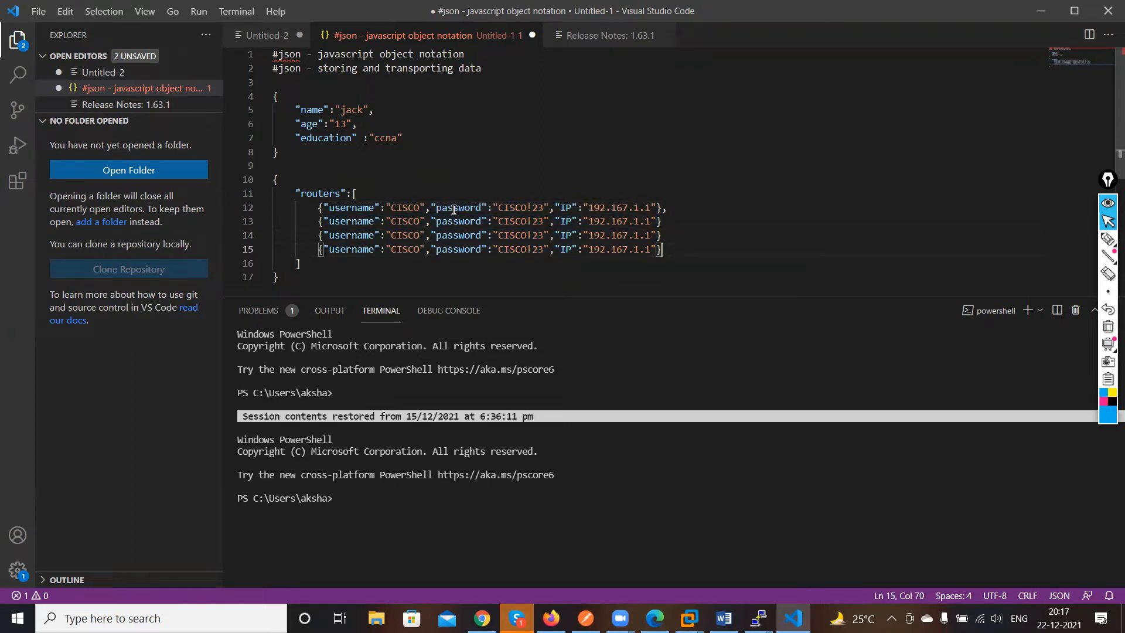
# Rename the four router usernames to CISCO1, CISCO2, CISCO3 and CISCO4
pyautogui.click(422, 208)
pyautogui.write('1')
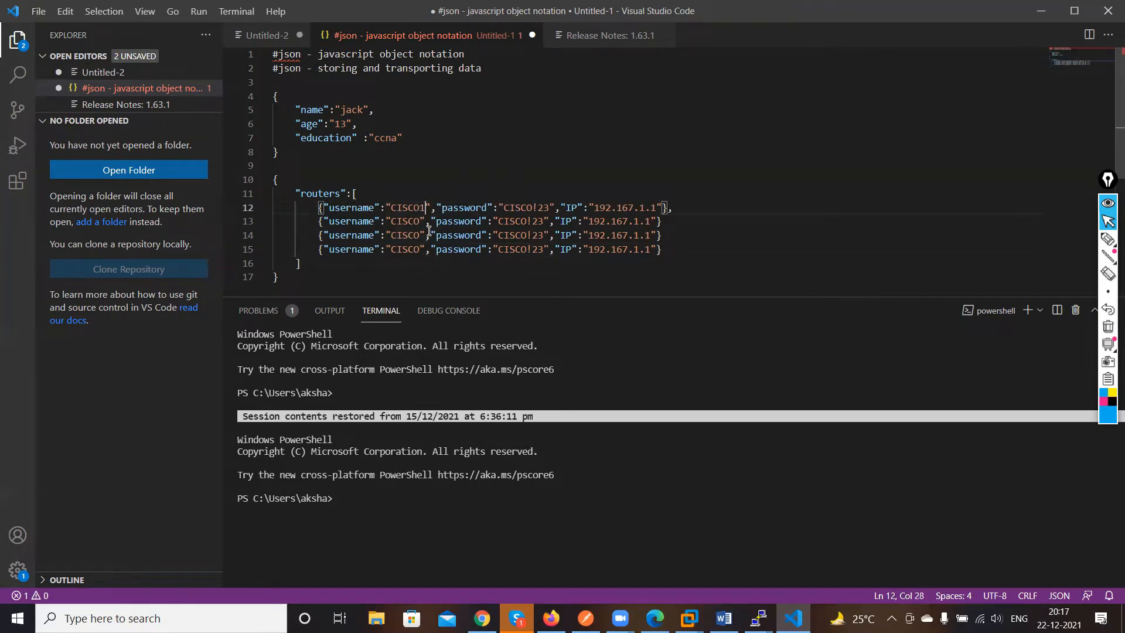
pyautogui.click(424, 221)
pyautogui.write('2')
pyautogui.click(421, 235)
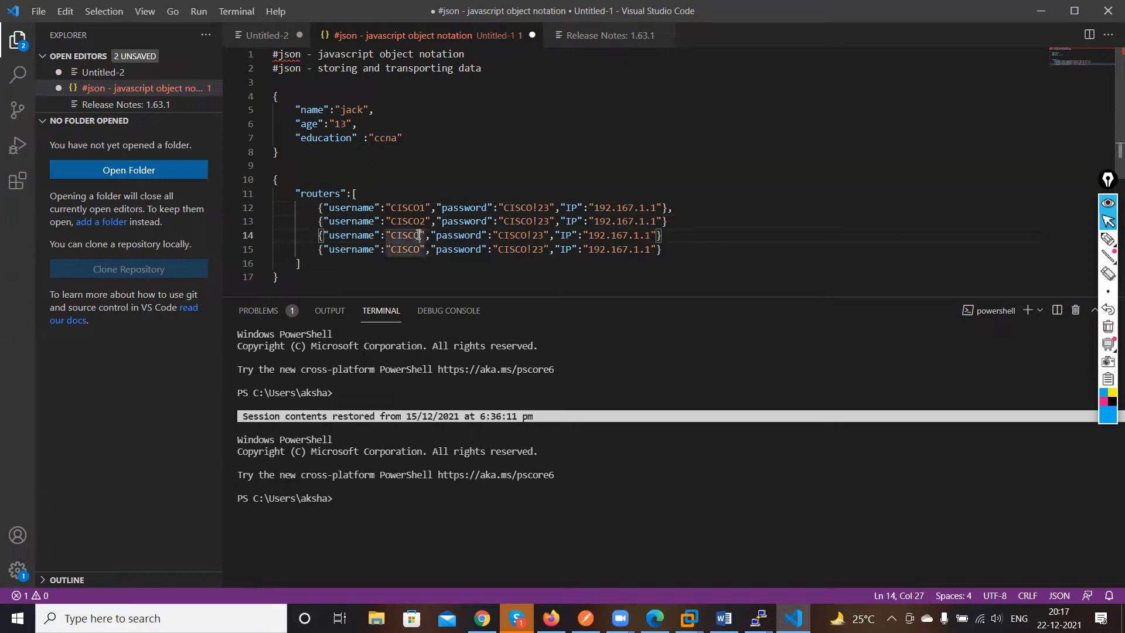
pyautogui.write('3')
pyautogui.click(427, 249)
pyautogui.write('4')
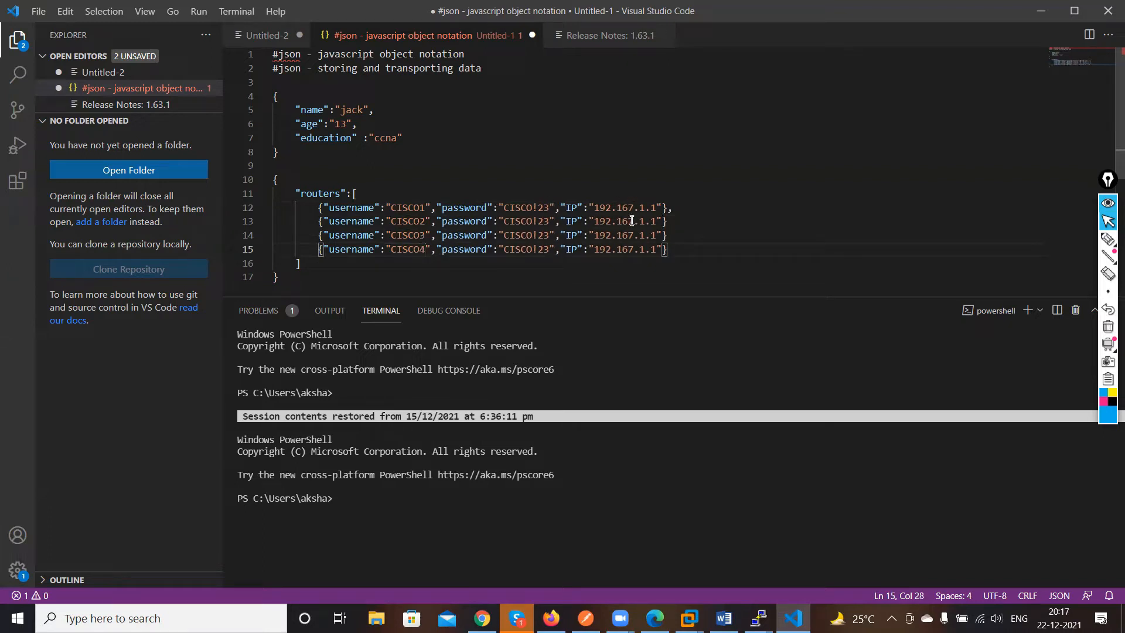
# Change the four router IPs to 192.167.1.11, 192.167.1.12, 192.167.1.13 and 192.167.1.14
pyautogui.click(661, 208)
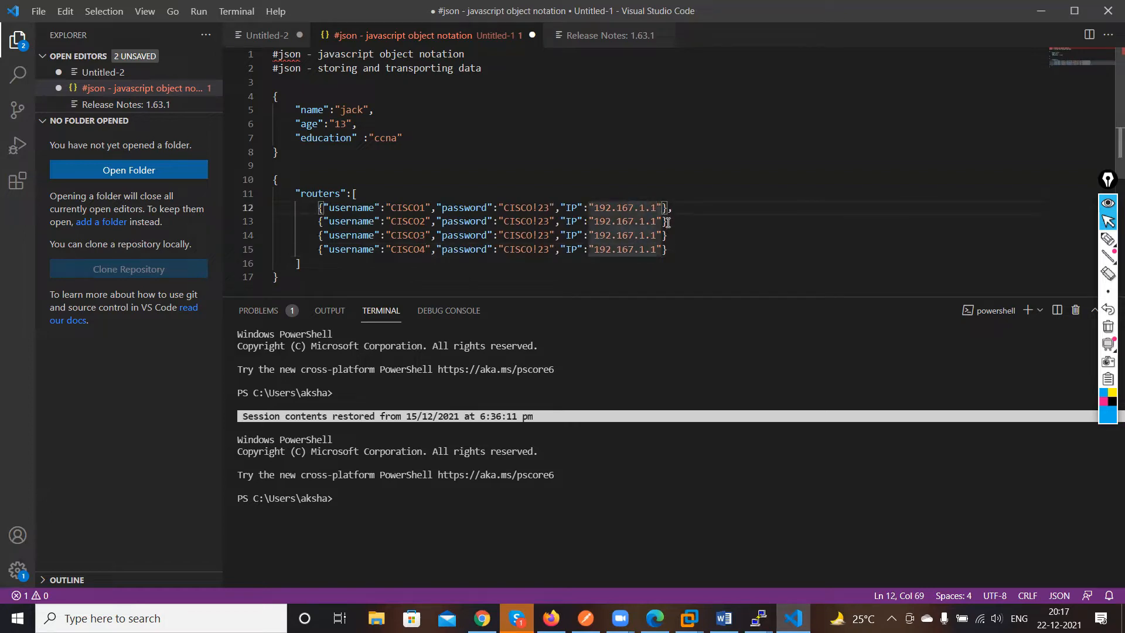
pyautogui.write('1')
pyautogui.click(661, 222)
pyautogui.write('2')
pyautogui.click(657, 235)
pyautogui.write('3')
pyautogui.click(661, 248)
pyautogui.write('4')
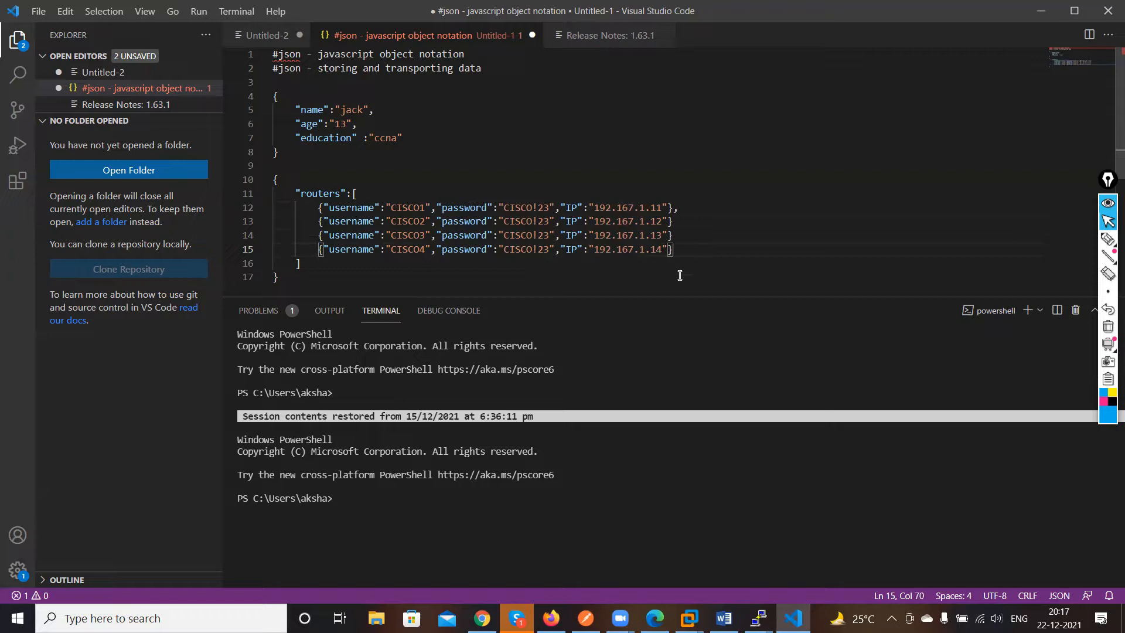
# Add the missing commas between the router objects in the array
pyautogui.click(696, 220)
pyautogui.click(724, 250)
pyautogui.click(696, 237)
pyautogui.write(',')
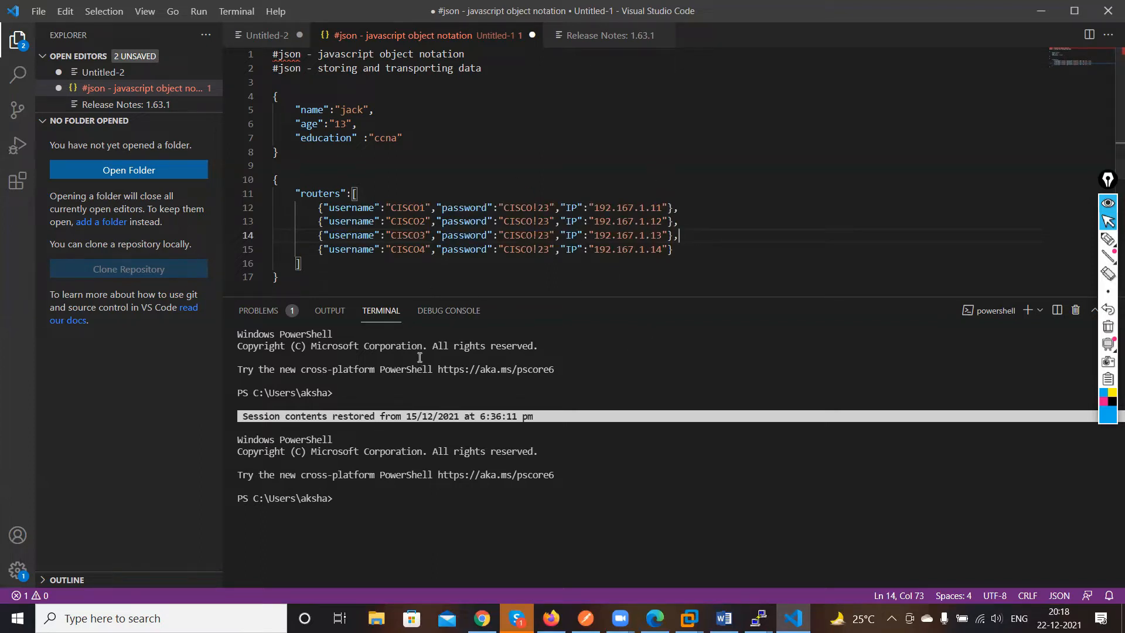
pyautogui.click(298, 195)
pyautogui.moveTo(299, 195); pyautogui.dragTo(359, 195)
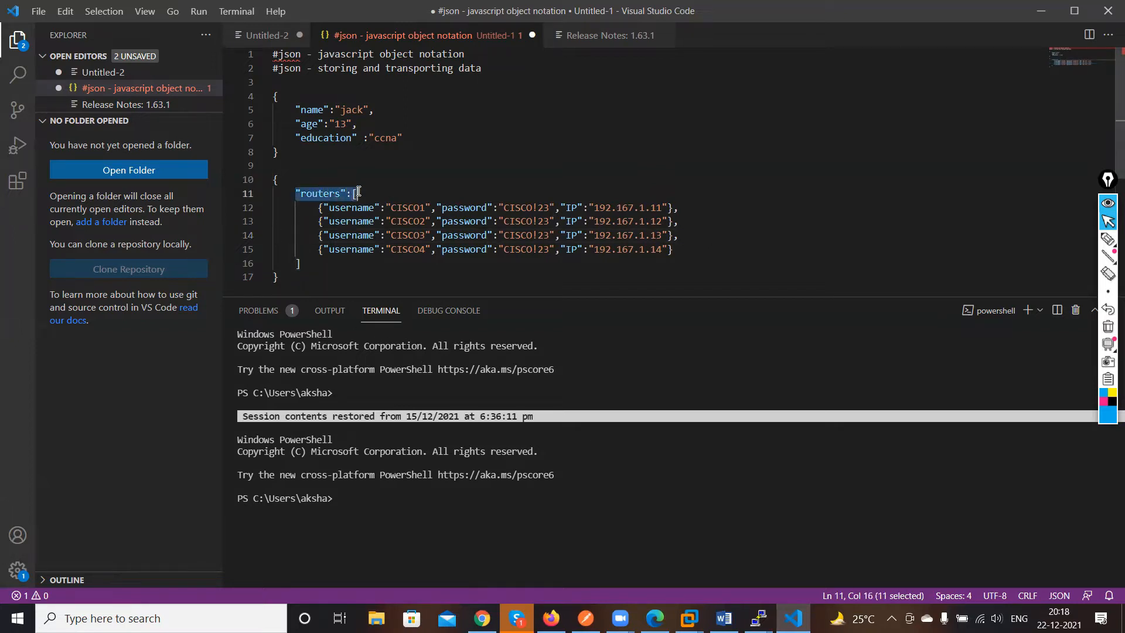
pyautogui.click(401, 275)
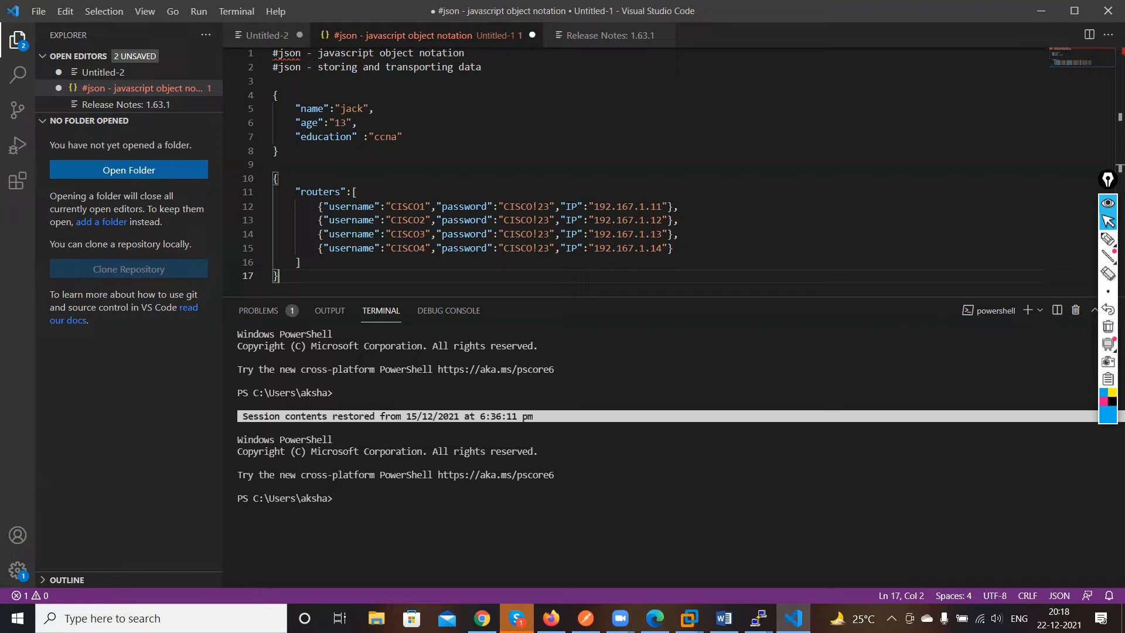
# Copy the routers JSON object and paste it into the JSONLint input, replacing its previous content
pyautogui.hotkey('alt', 'Tab')
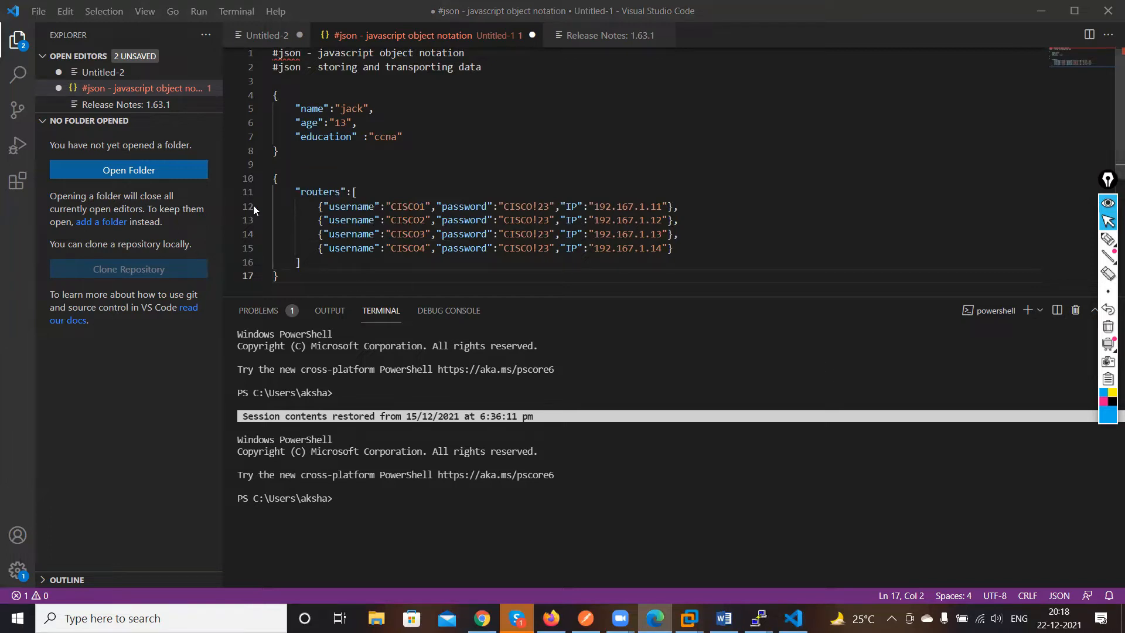
pyautogui.moveTo(275, 180); pyautogui.dragTo(413, 284)
pyautogui.hotkey('ctrl', 'c')
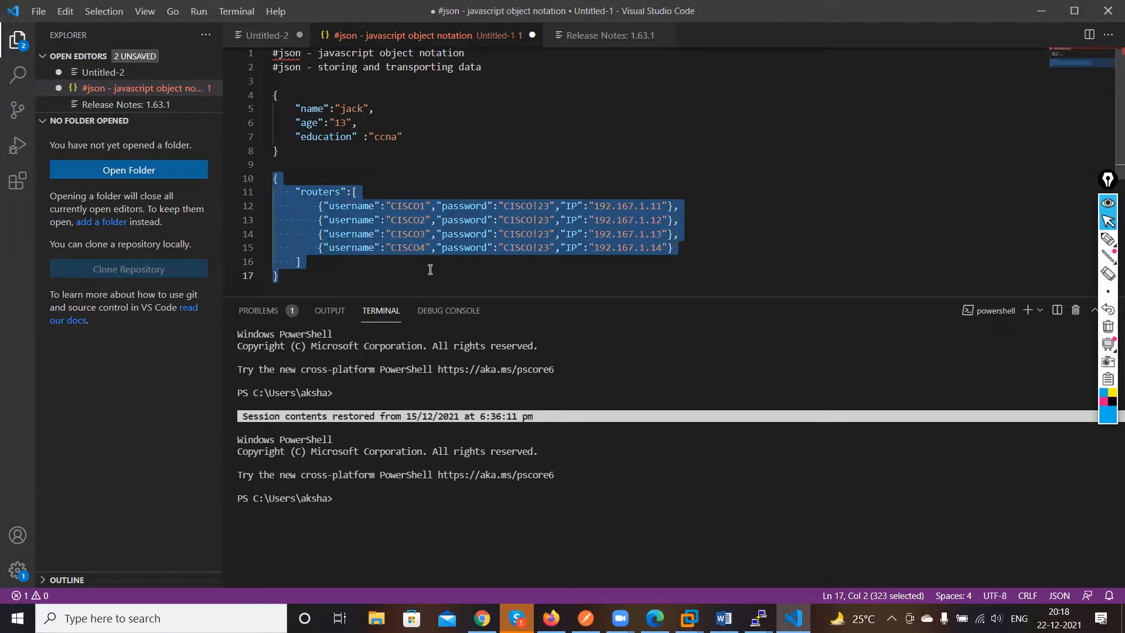
pyautogui.click(481, 618)
pyautogui.hotkey('ctrl', 'a')
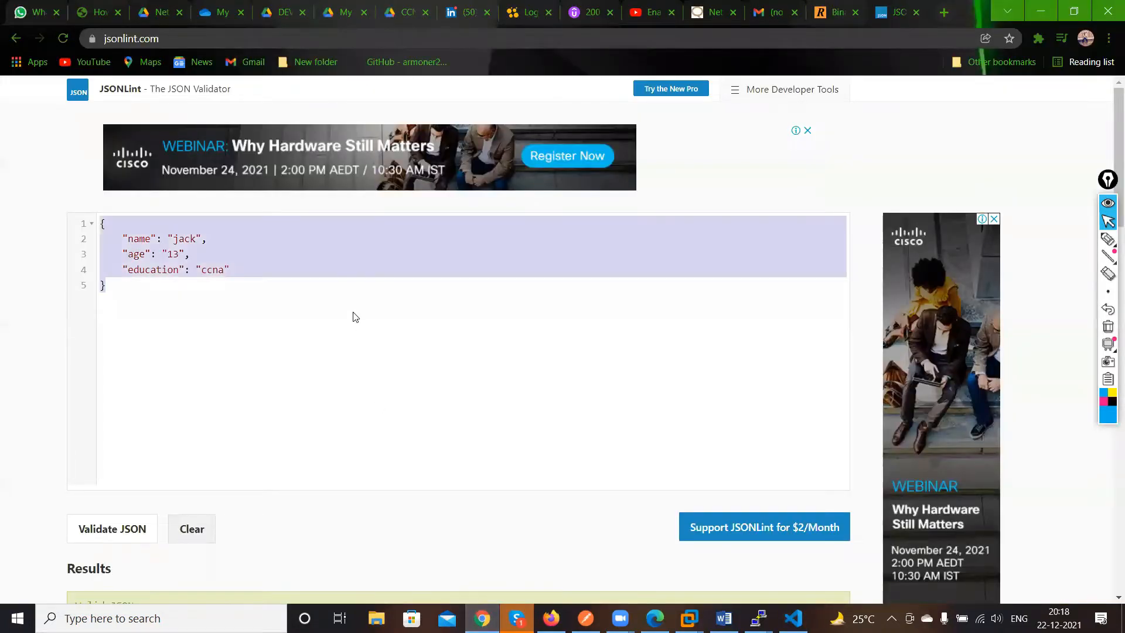
pyautogui.hotkey('ctrl', 'v')
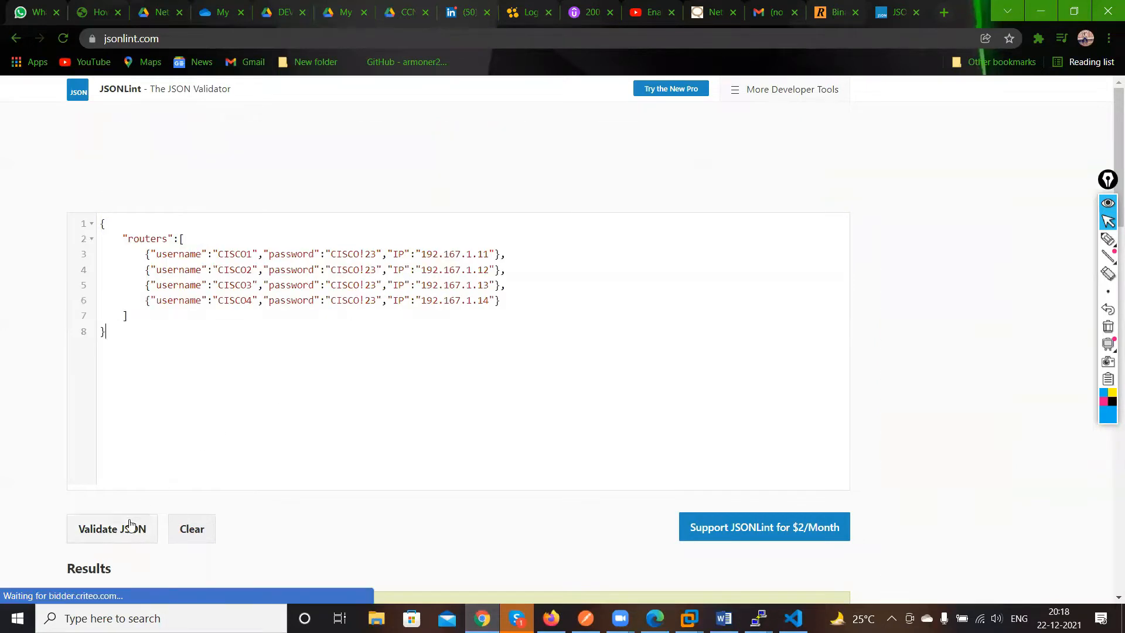
# Validate the pasted routers JSON and review the formatted output
pyautogui.click(130, 528)
pyautogui.scroll(-10, 273, 420)
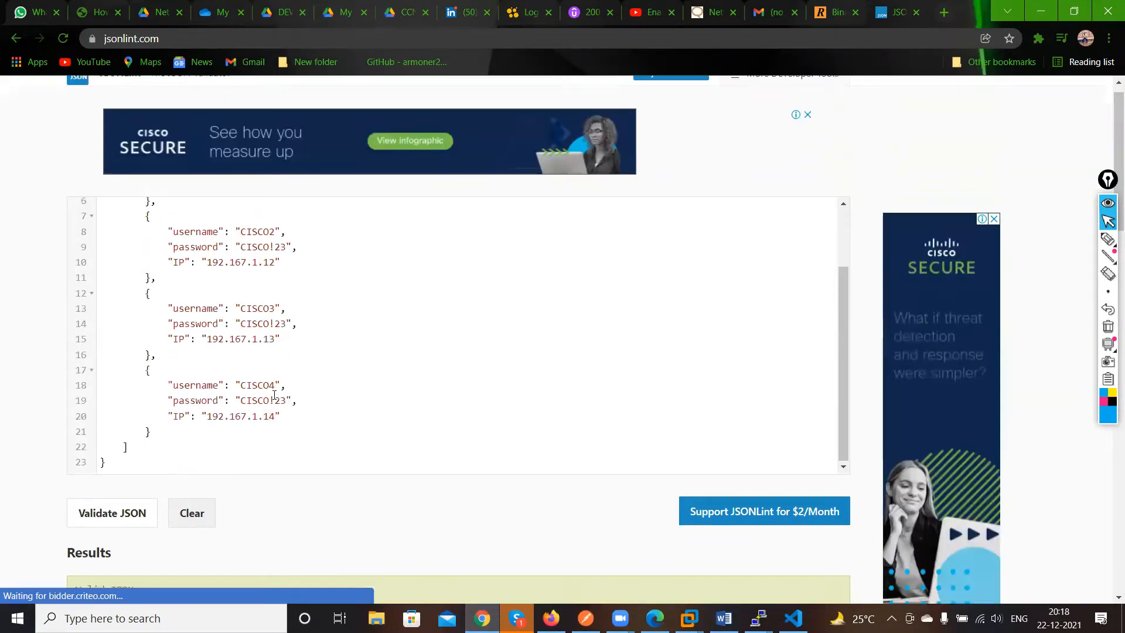
pyautogui.scroll(15, 272, 421)
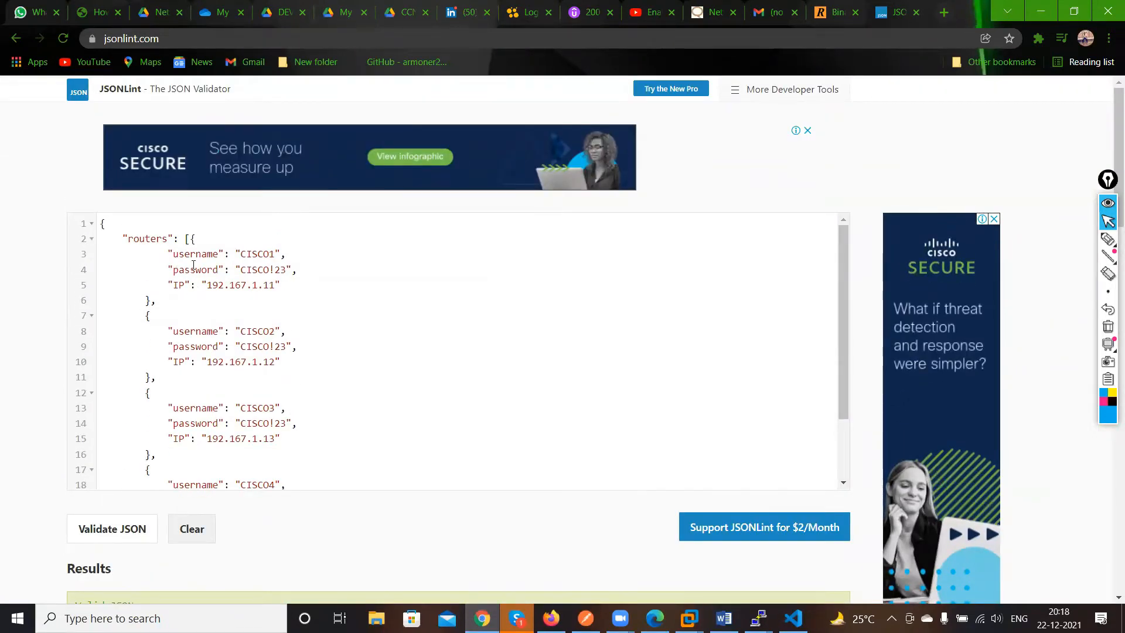
pyautogui.click(182, 241)
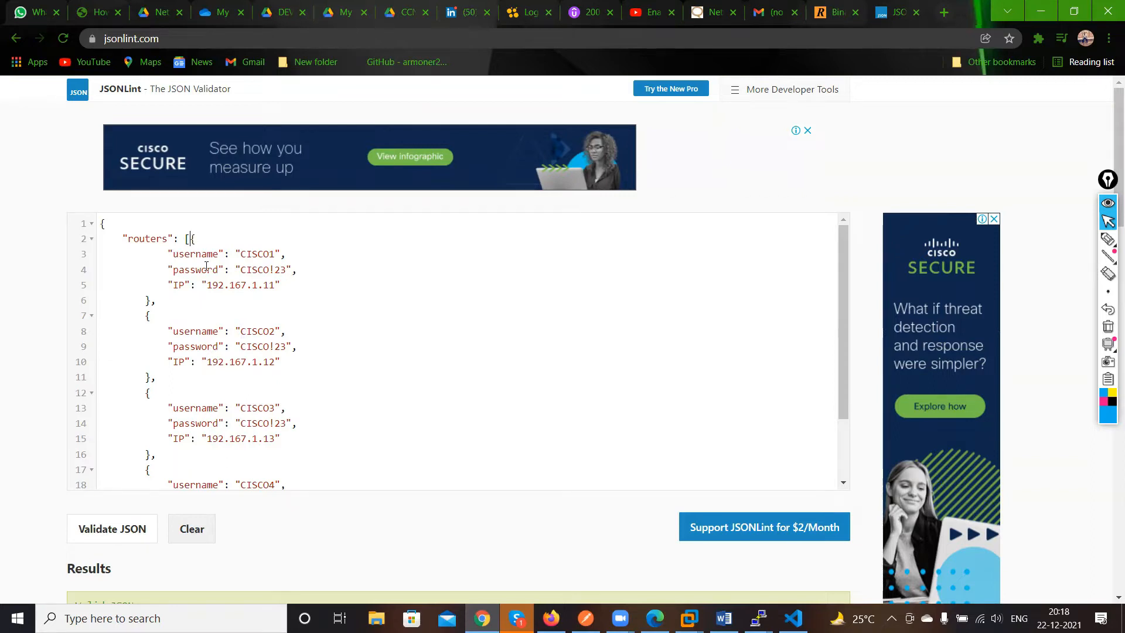
pyautogui.moveTo(121, 238); pyautogui.dragTo(171, 231)
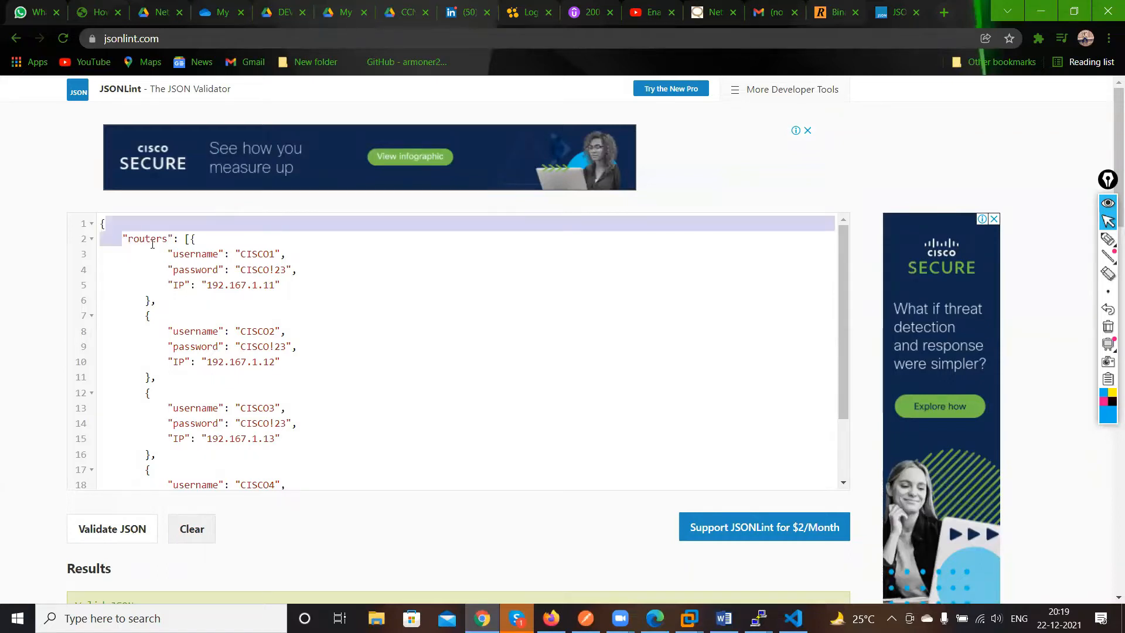
pyautogui.click(152, 241)
pyautogui.moveTo(169, 254); pyautogui.dragTo(282, 287)
pyautogui.click(308, 321)
pyautogui.scroll(-3, 344, 349)
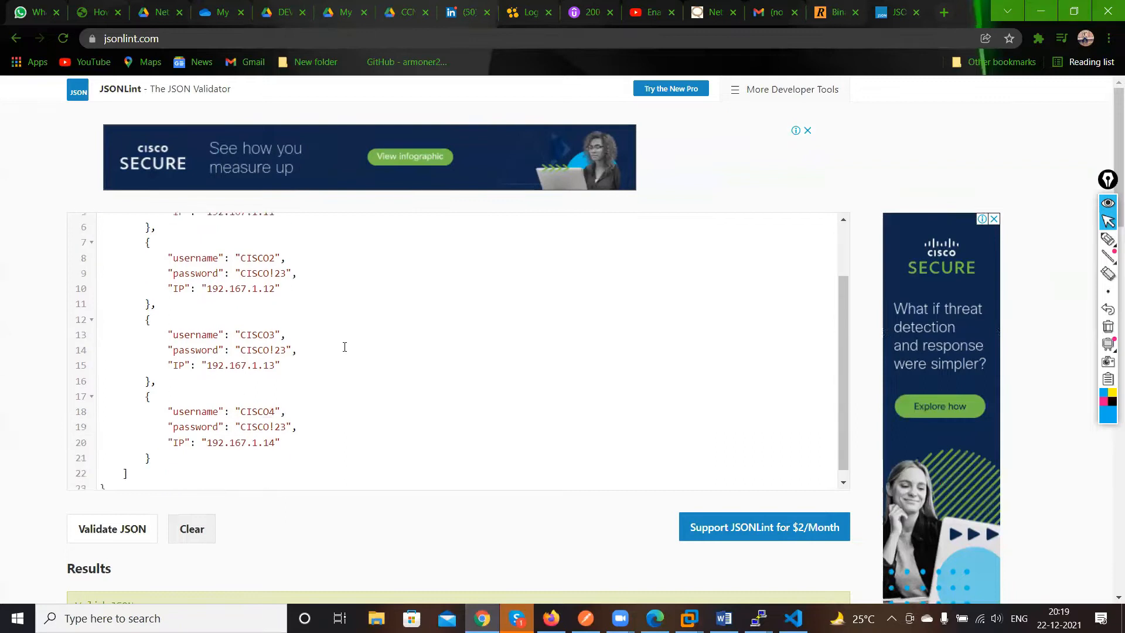
pyautogui.scroll(-5, 324, 357)
pyautogui.scroll(6, 311, 355)
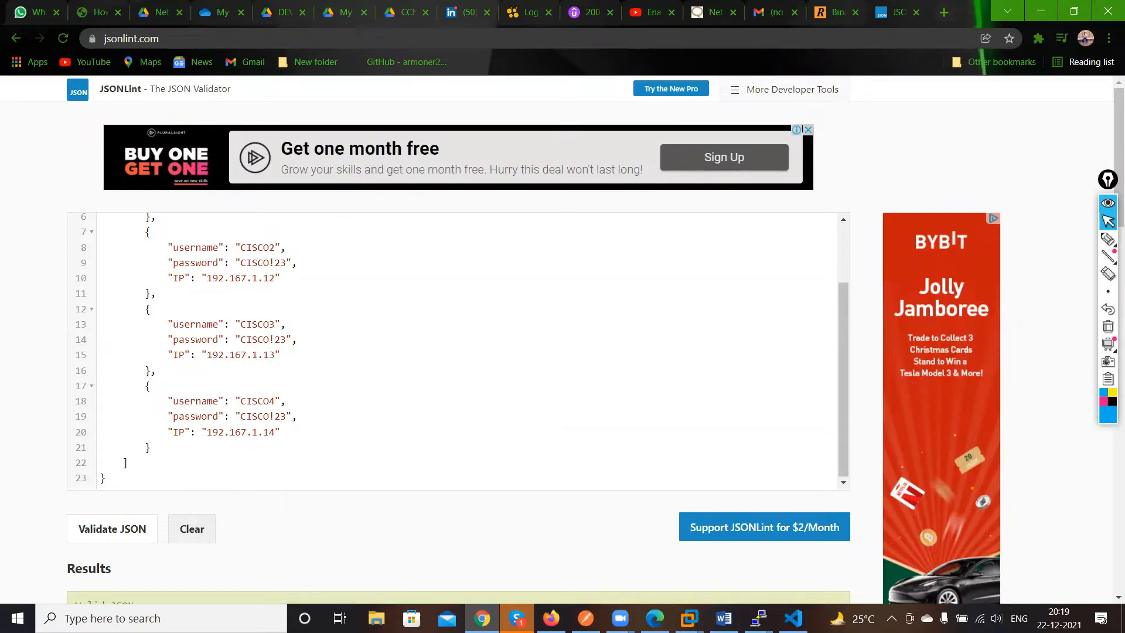
# Return to the code editor and add a new blank line below the routers object
pyautogui.hotkey('alt', 'Tab')
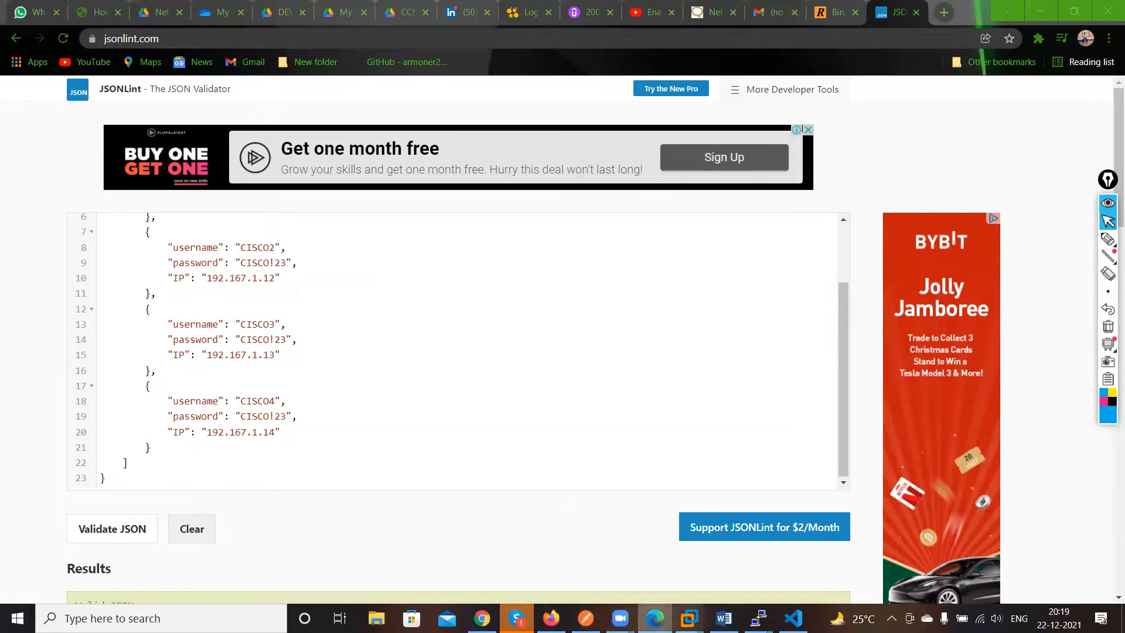
pyautogui.click(793, 619)
pyautogui.click(356, 280)
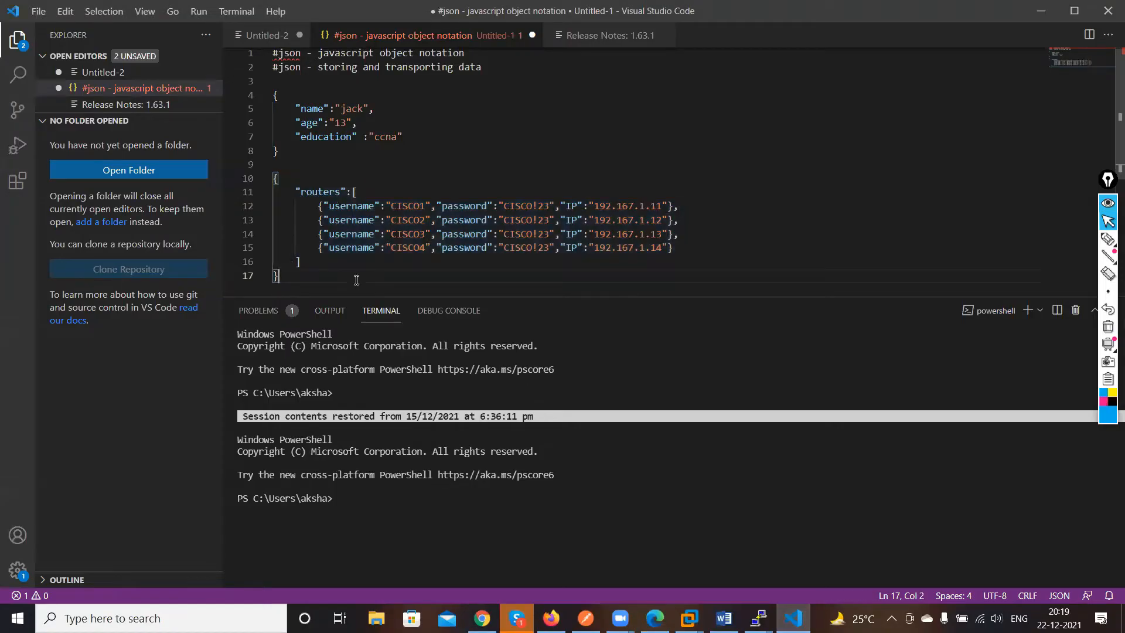
pyautogui.press('Return')
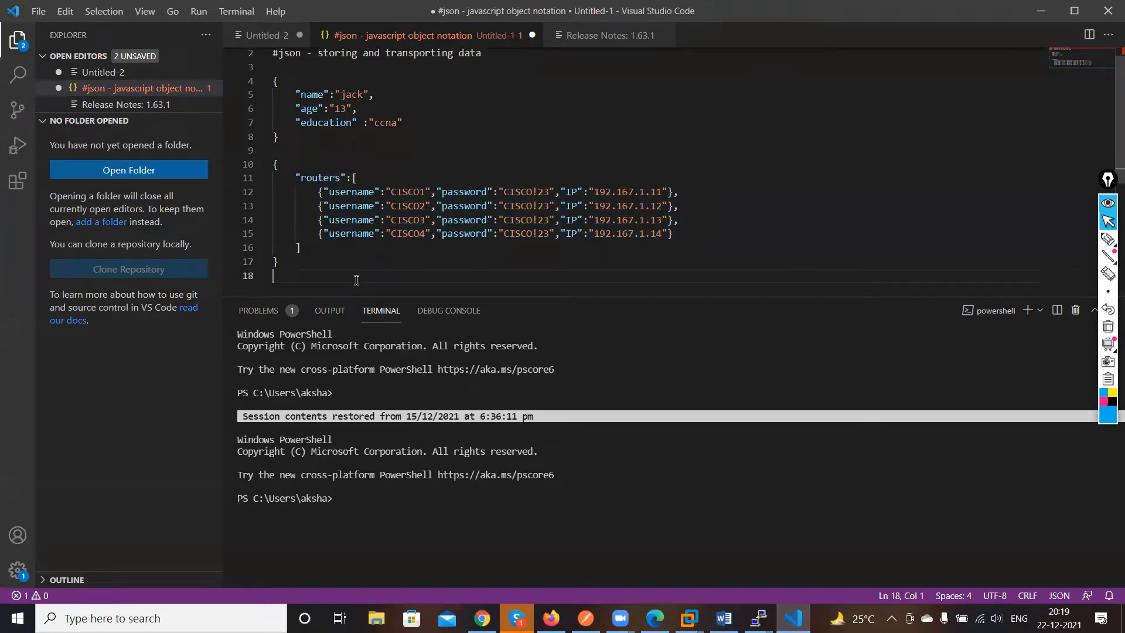
# On a new line, write a JSON array containing the strings "CCNA", "CCNP" and "CCIE"
pyautogui.press('Return')
pyautogui.write('[]')
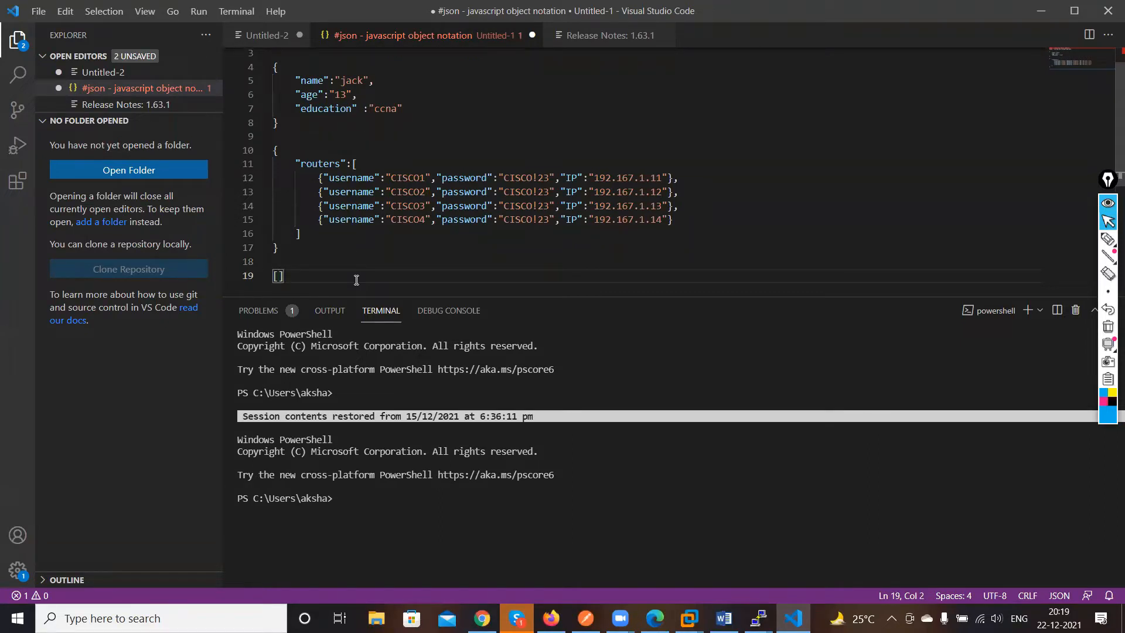
pyautogui.write('"CCNA","CCNP","CC')
pyautogui.press('BackSpace')
pyautogui.press('BackSpace')
pyautogui.write('CCIE')
pyautogui.press('Right')
pyautogui.press('Right')
# Select the array, paste it into the JSONLint input in place of its previous content, and validate it
pyautogui.moveTo(401, 275); pyautogui.dragTo(273, 279)
pyautogui.hotkey('ctrl', 'c')
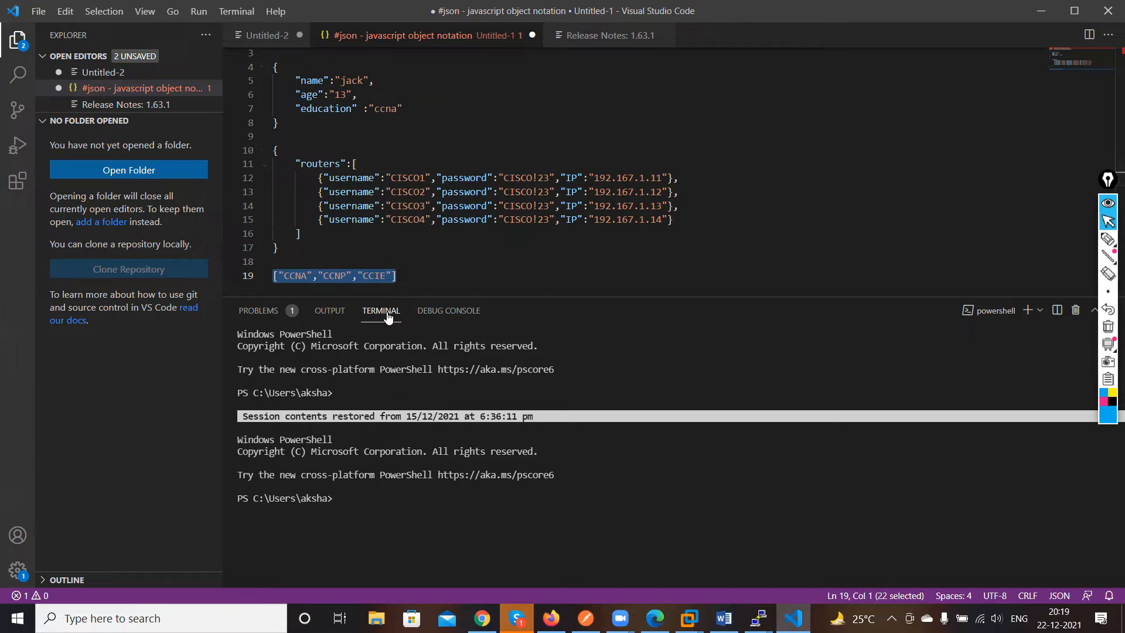
pyautogui.click(482, 618)
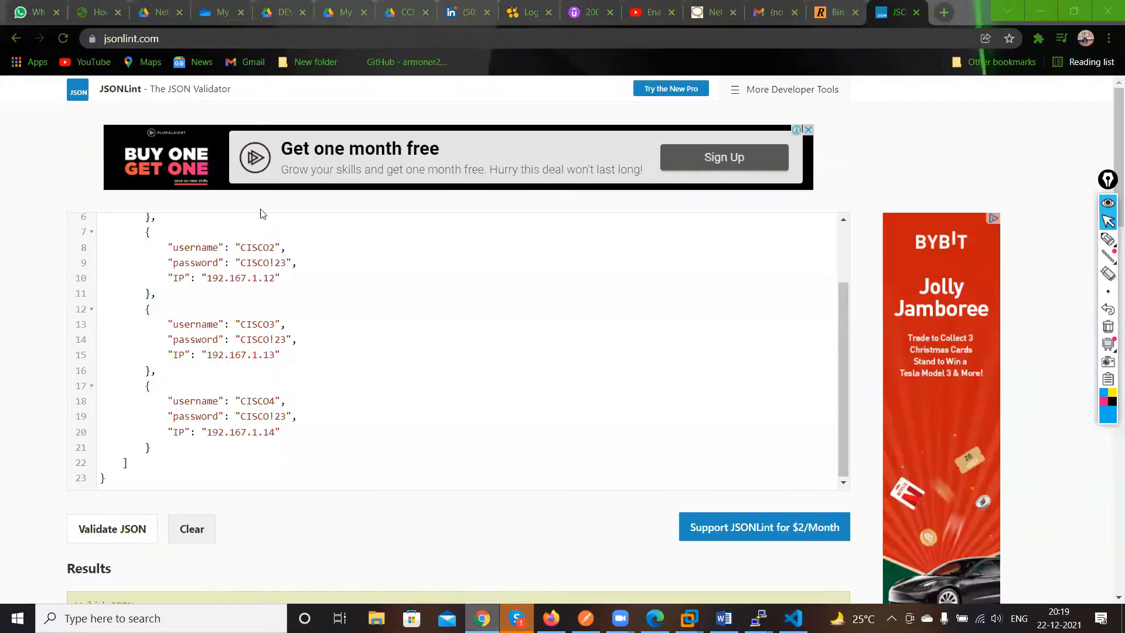
pyautogui.hotkey('ctrl', 'a')
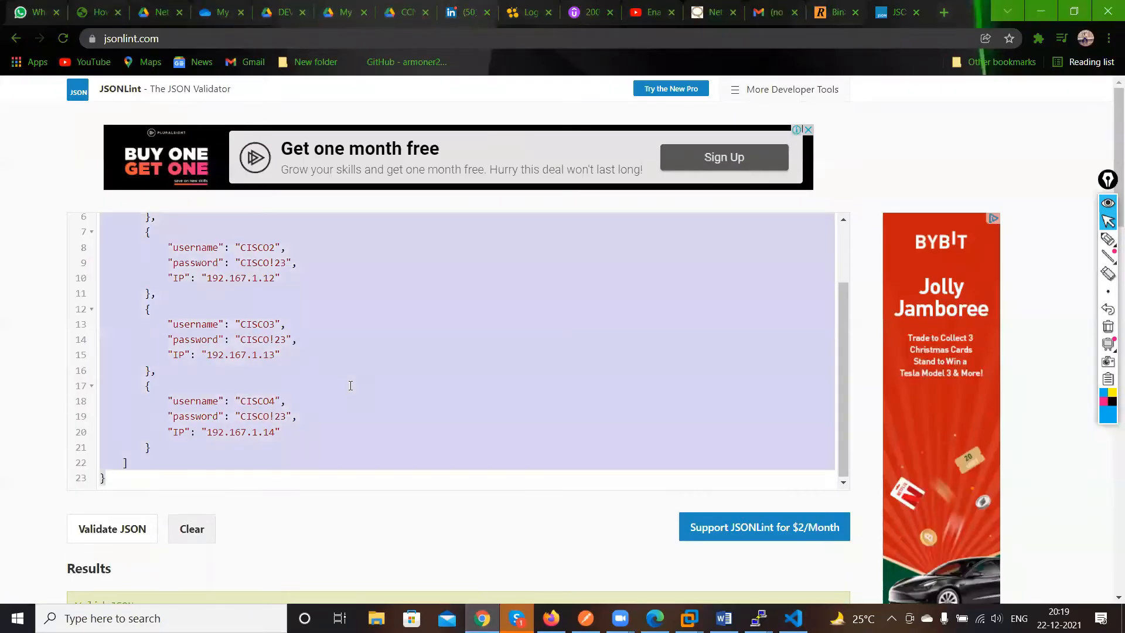
pyautogui.hotkey('ctrl', 'v')
pyautogui.click(125, 526)
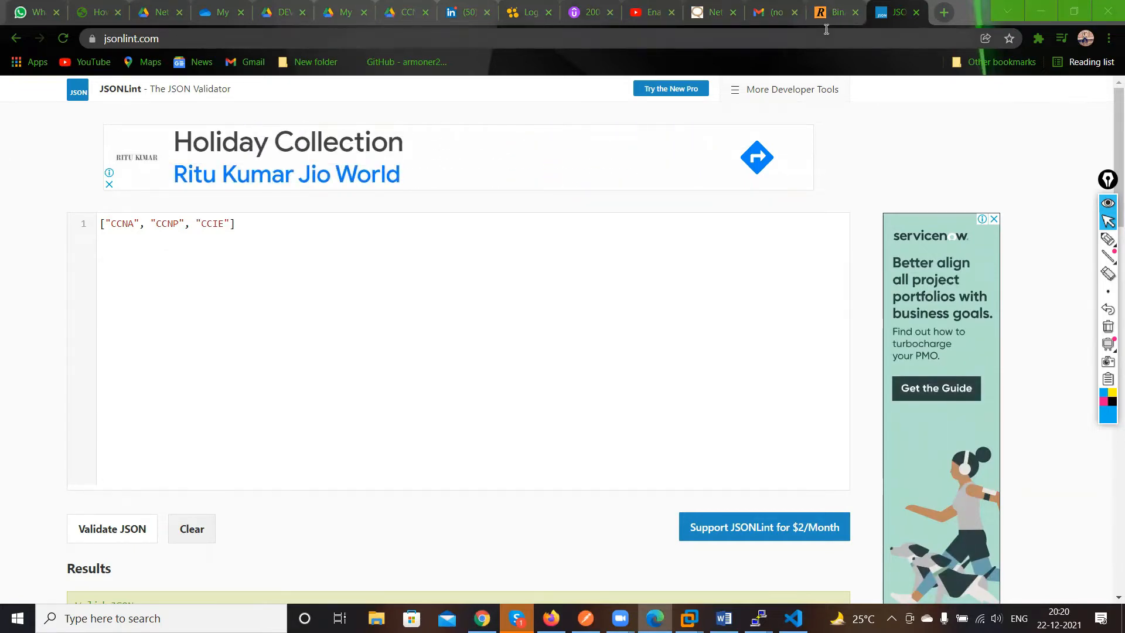
pyautogui.click(793, 618)
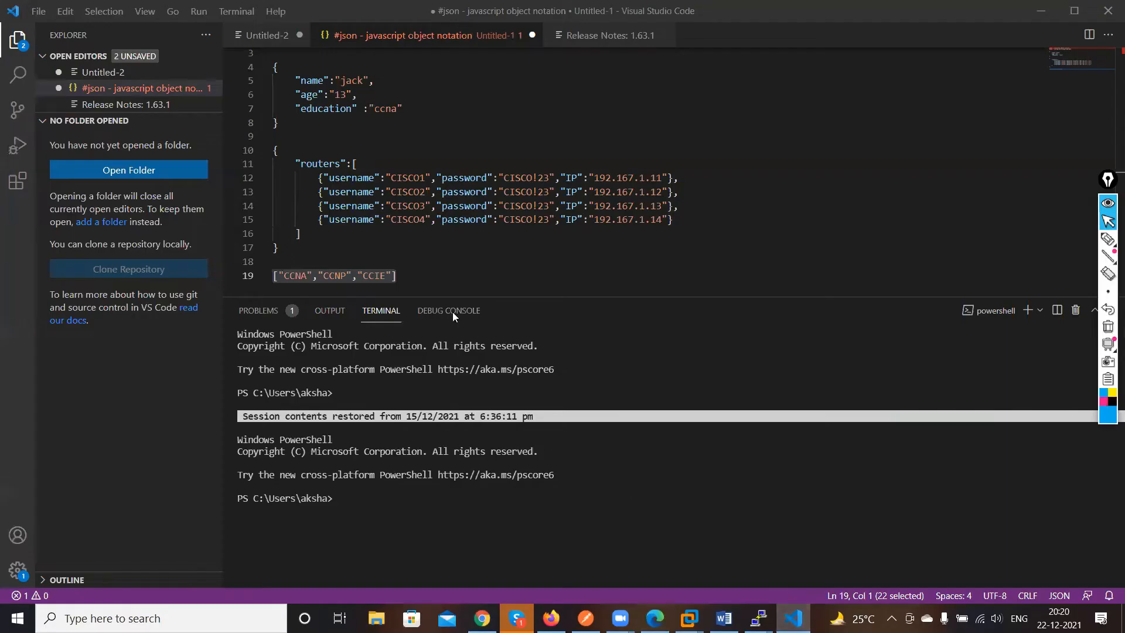
pyautogui.click(412, 248)
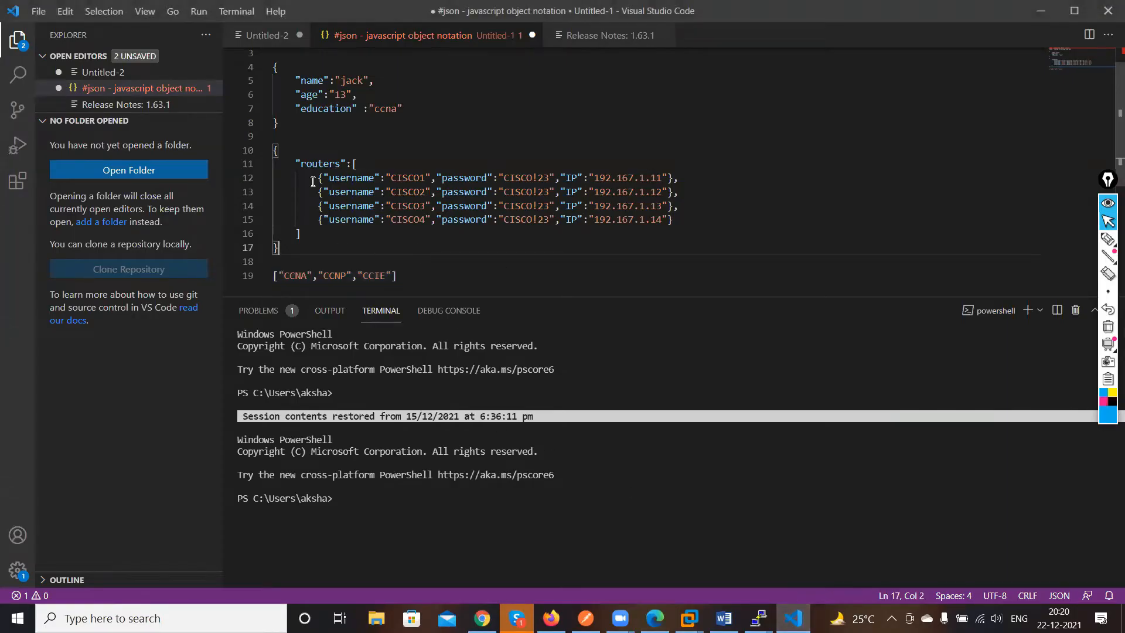
pyautogui.scroll(1, 476, 254)
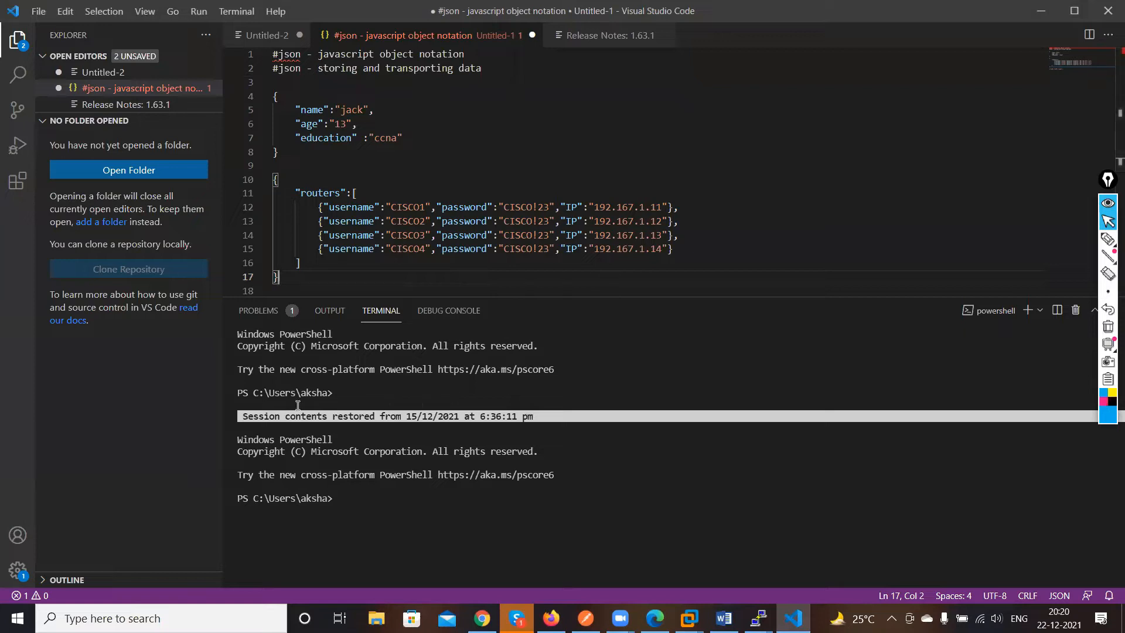
pyautogui.click(1040, 20)
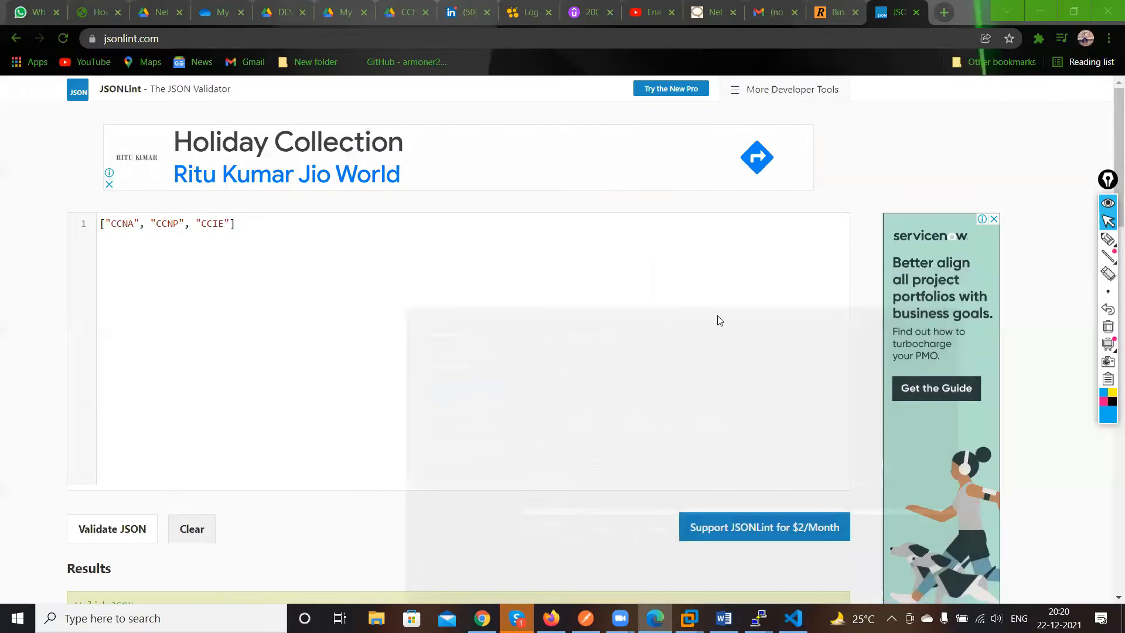
pyautogui.click(1026, 17)
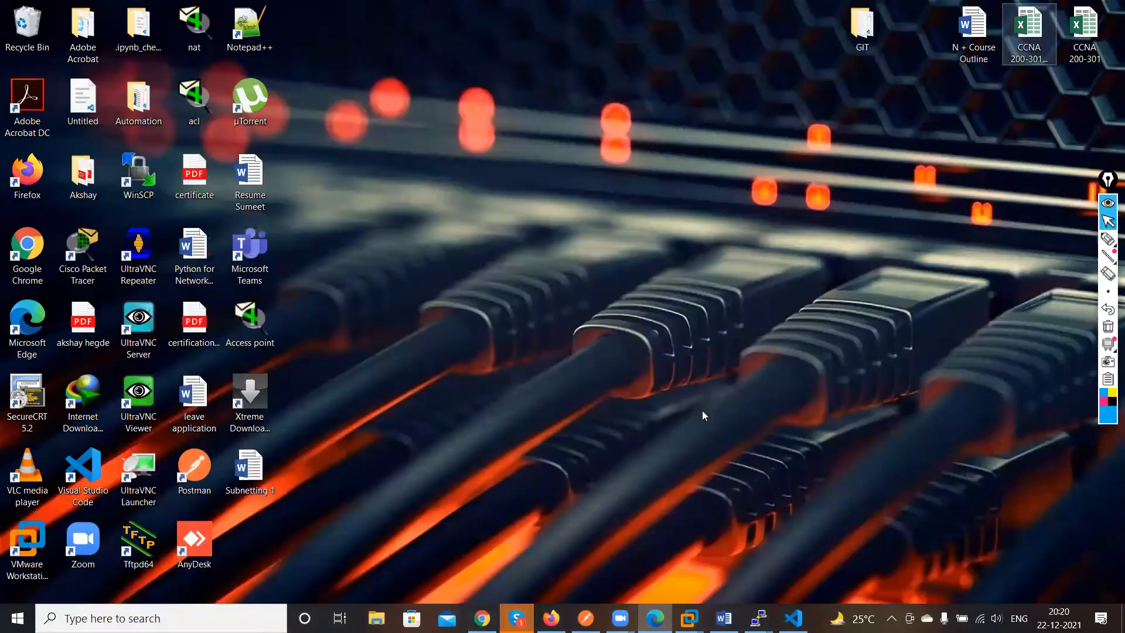
pyautogui.rightClick(500, 302)
pyautogui.click(545, 352)
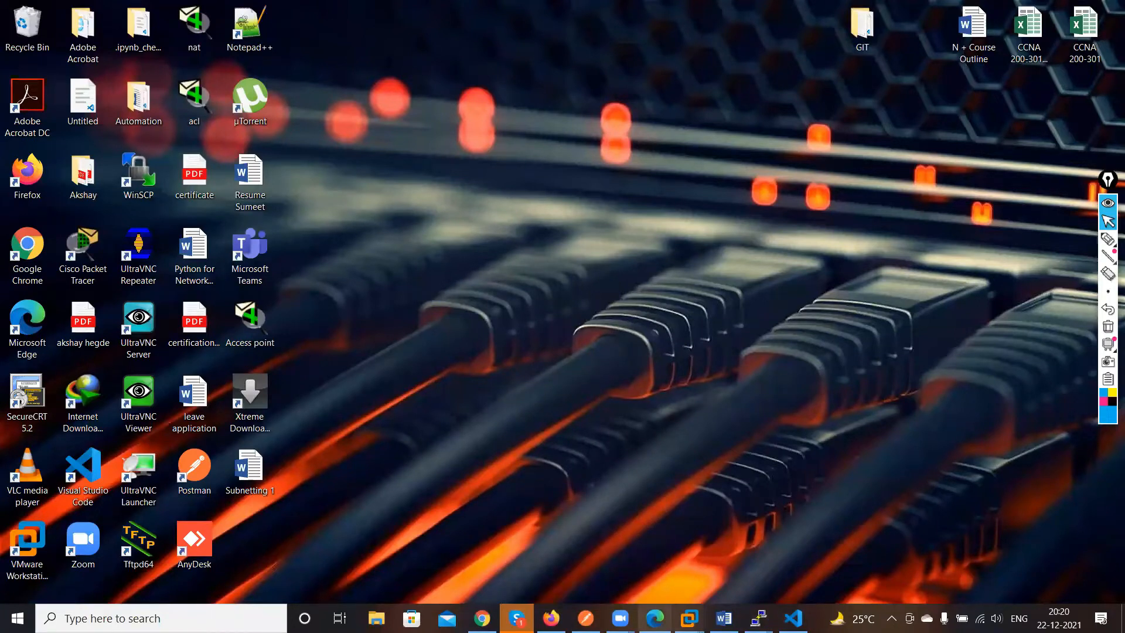
# Switch to Firefox and reposition the R1 router node closer to the left in the EVE topology
pyautogui.click(551, 618)
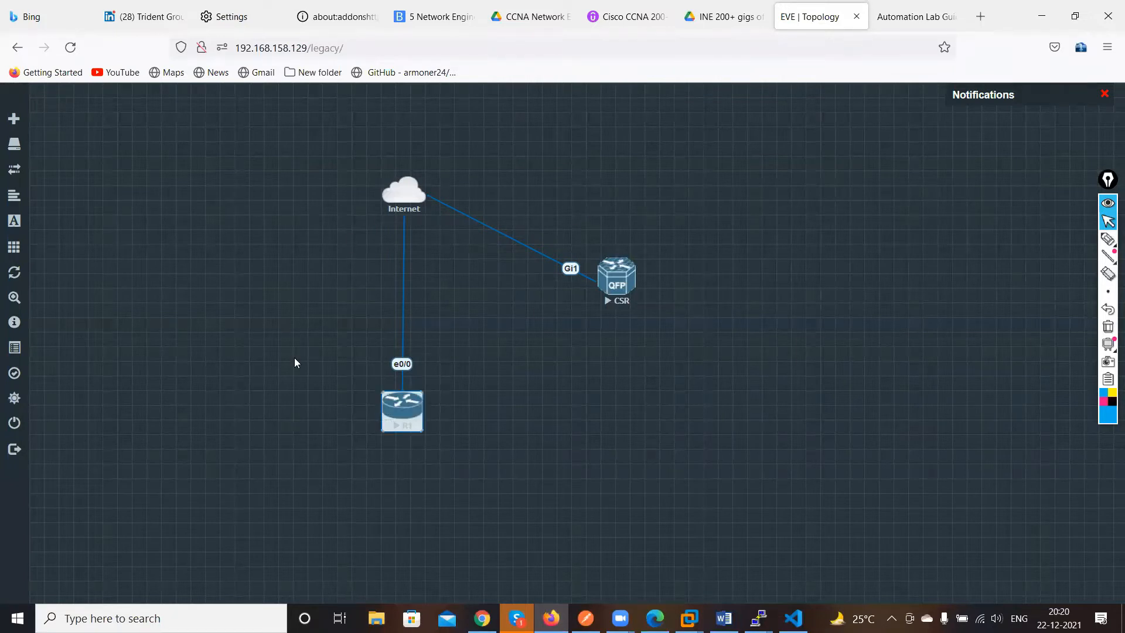
pyautogui.click(385, 409)
pyautogui.moveTo(402, 410); pyautogui.dragTo(323, 402)
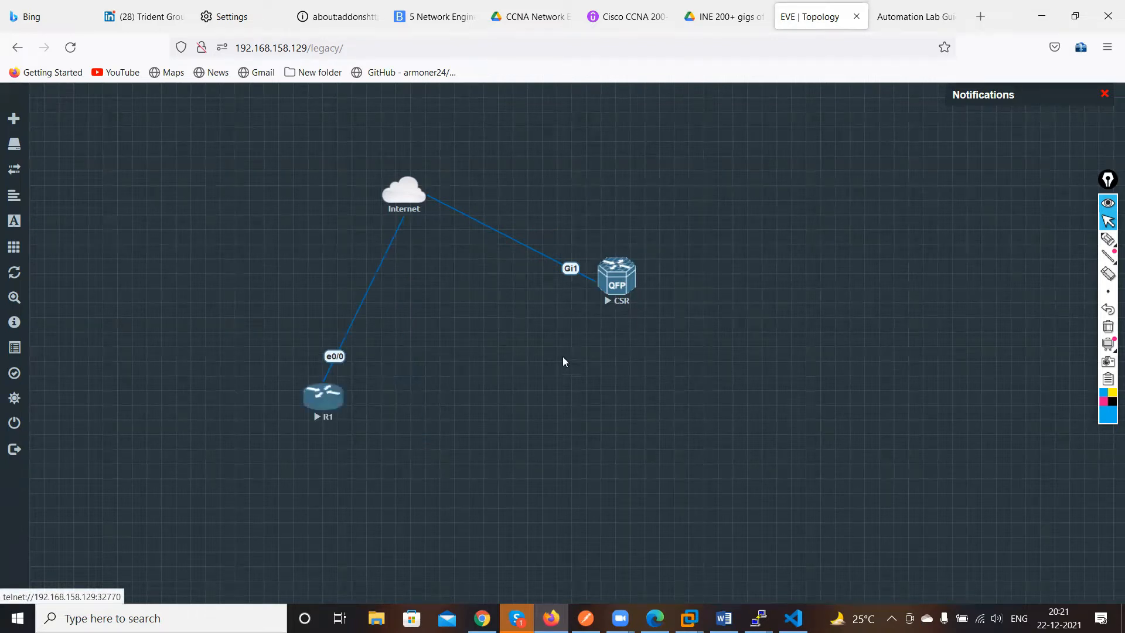
pyautogui.click(355, 393)
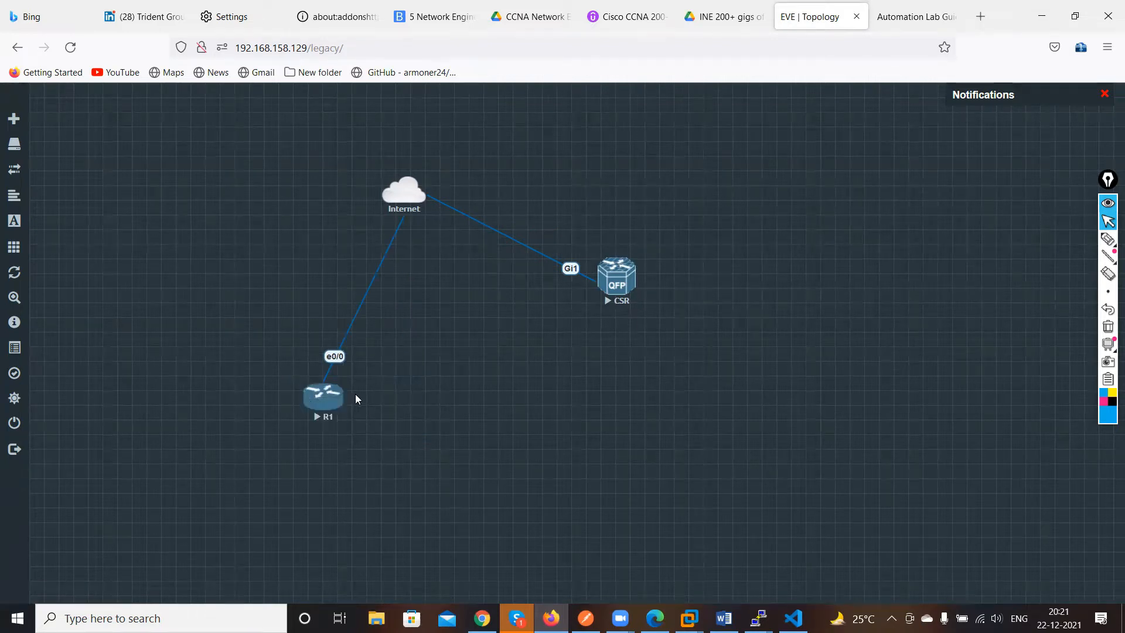
pyautogui.moveTo(339, 414); pyautogui.dragTo(242, 353)
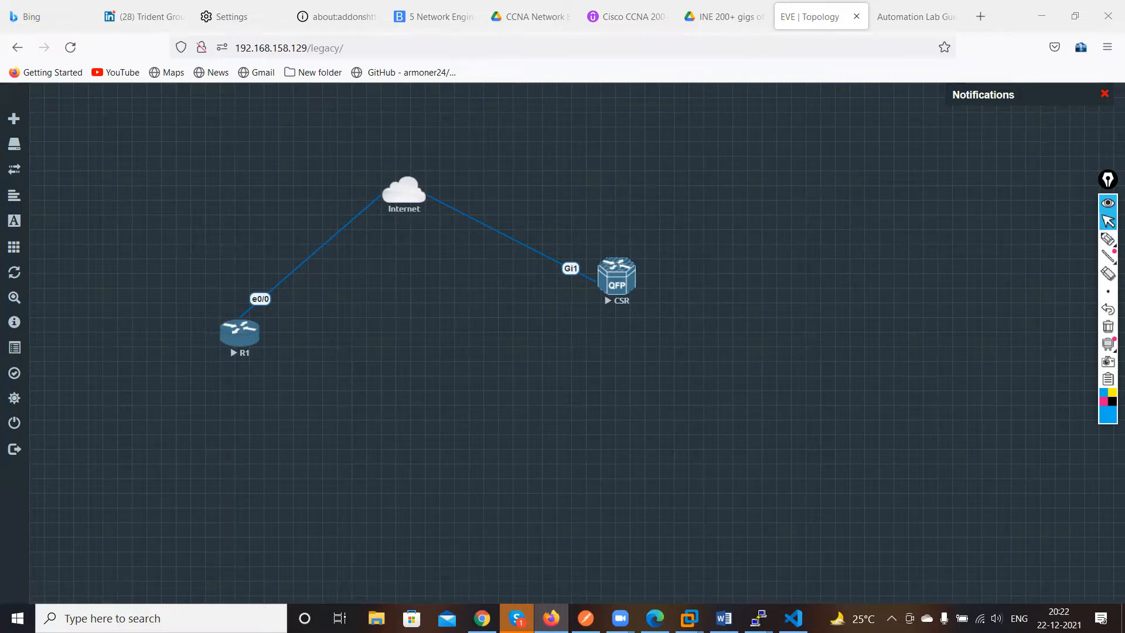
# Stop all nodes in the lab and close the lab
pyautogui.moveTo(49, 230)
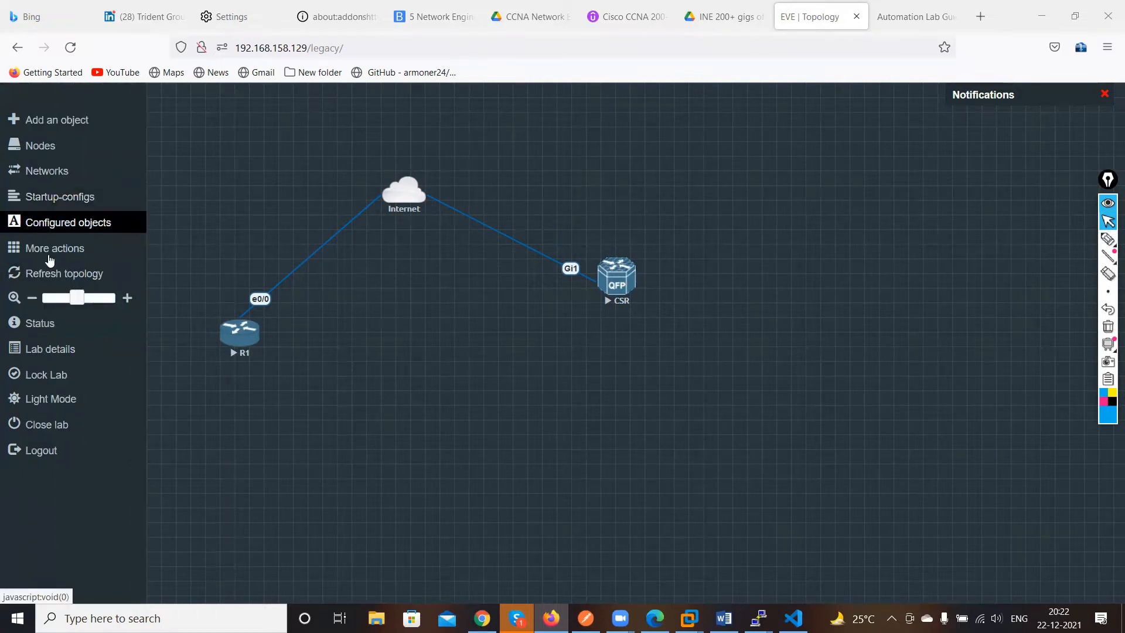
pyautogui.click(53, 252)
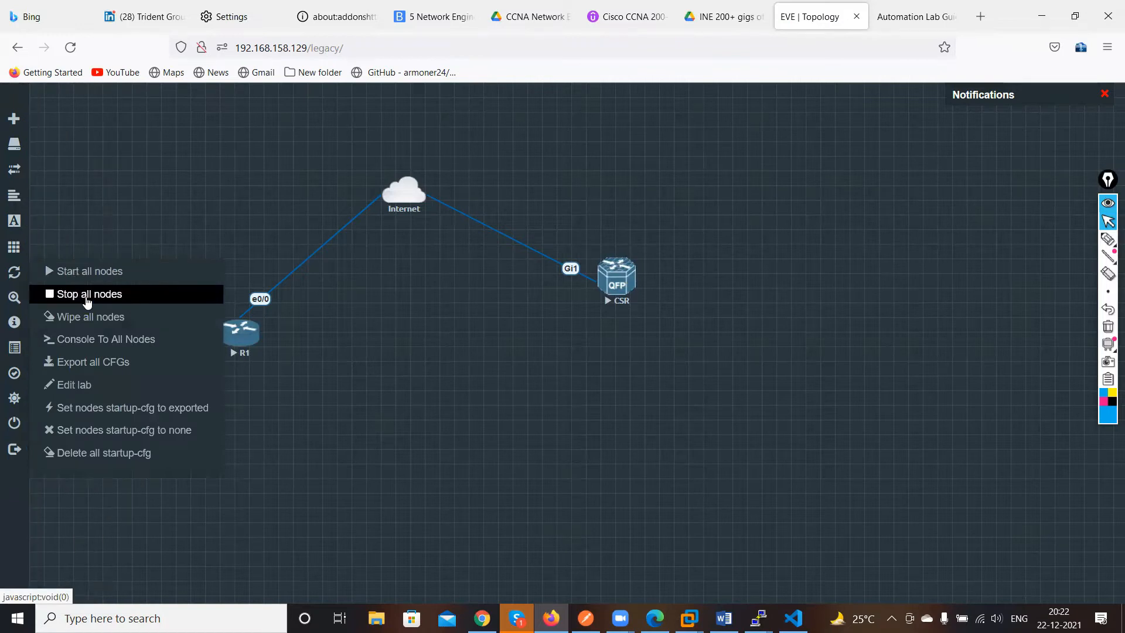
pyautogui.click(86, 294)
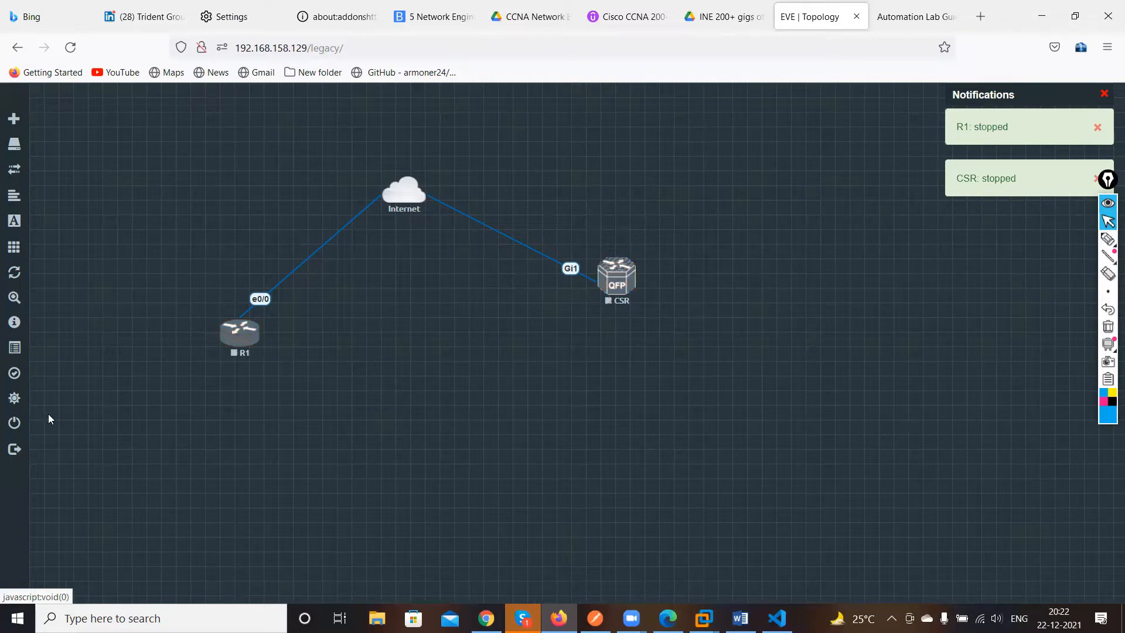
pyautogui.moveTo(20, 423)
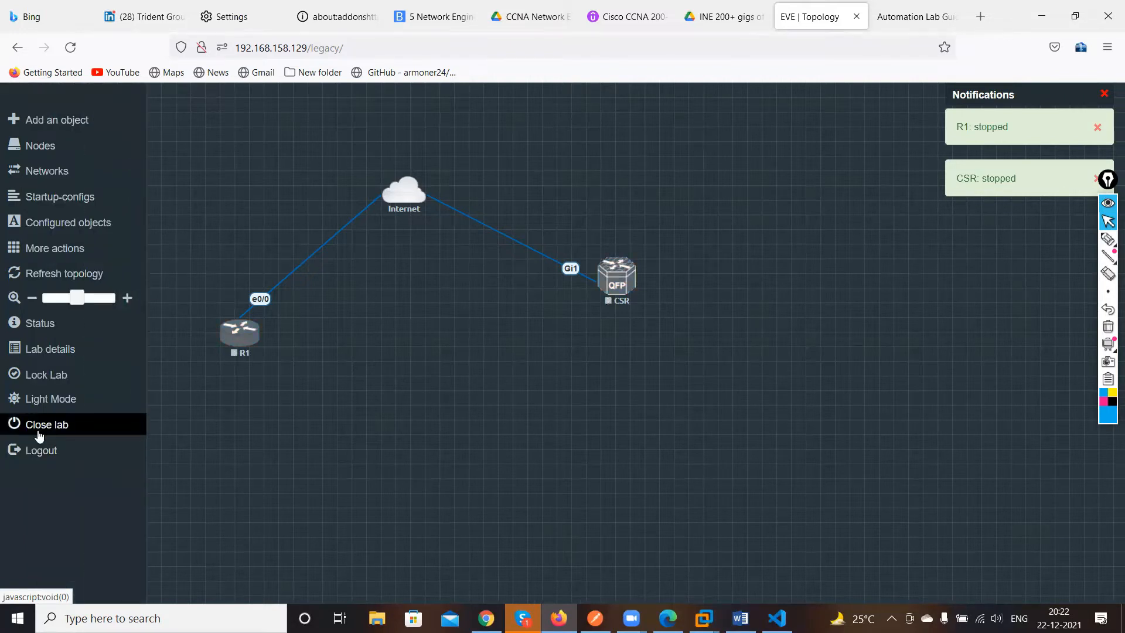
pyautogui.click(39, 435)
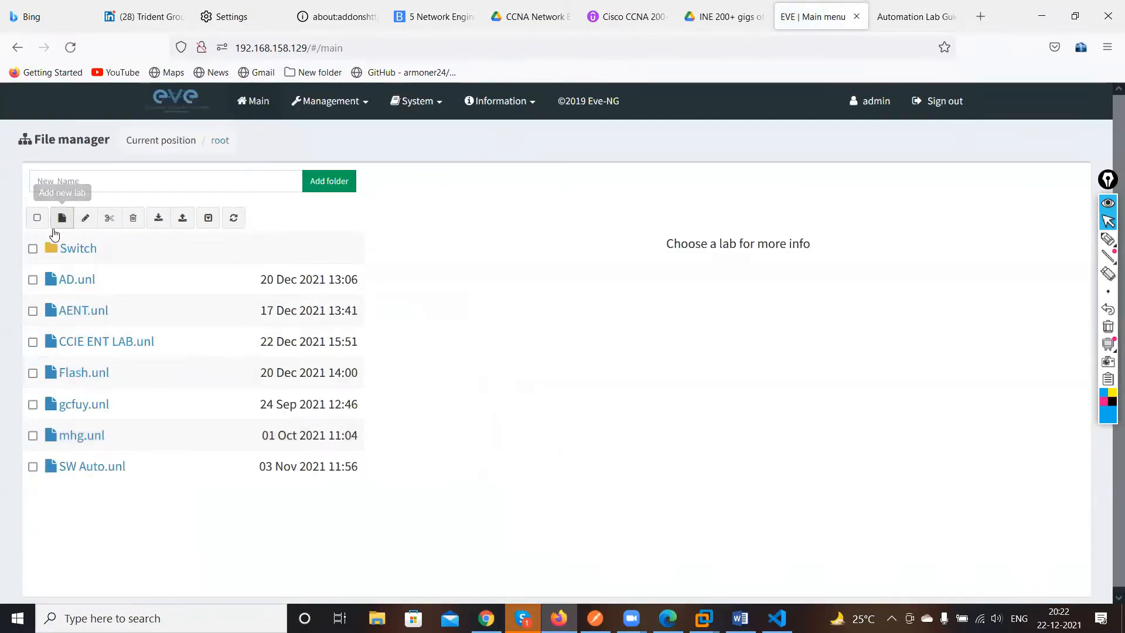
# Create a new lab named ccie
pyautogui.click(61, 218)
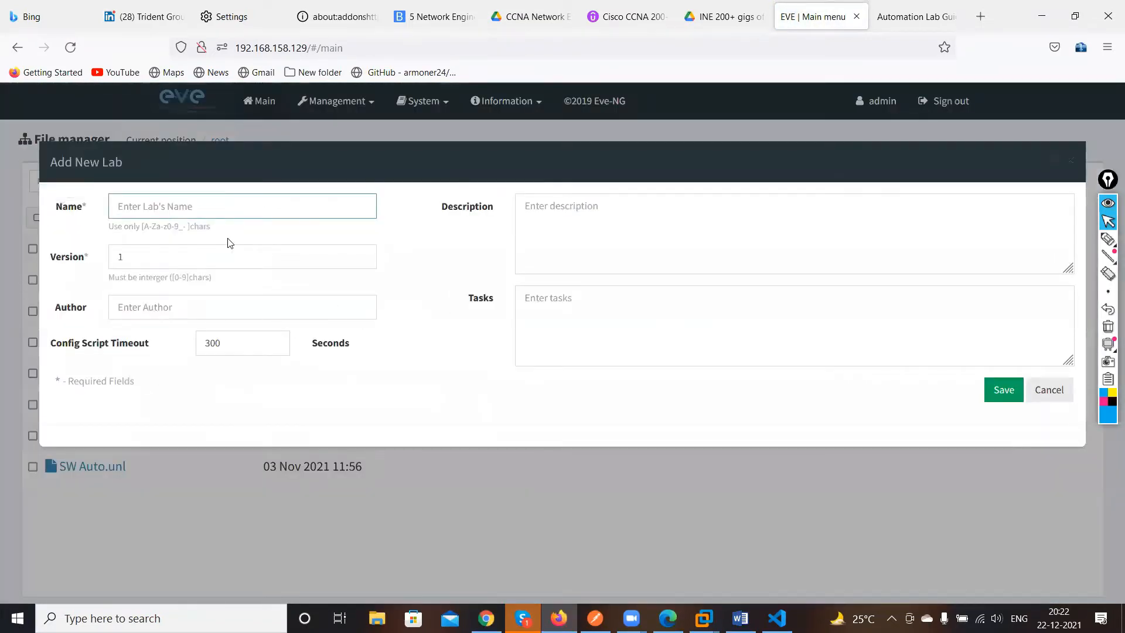
pyautogui.write('ccie')
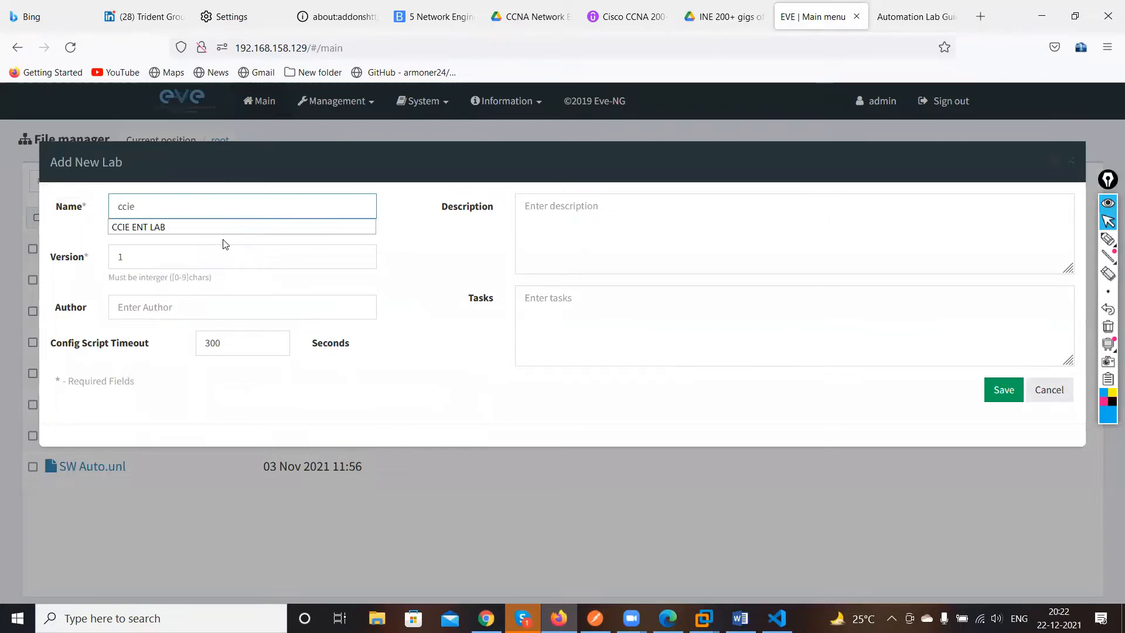
pyautogui.click(997, 395)
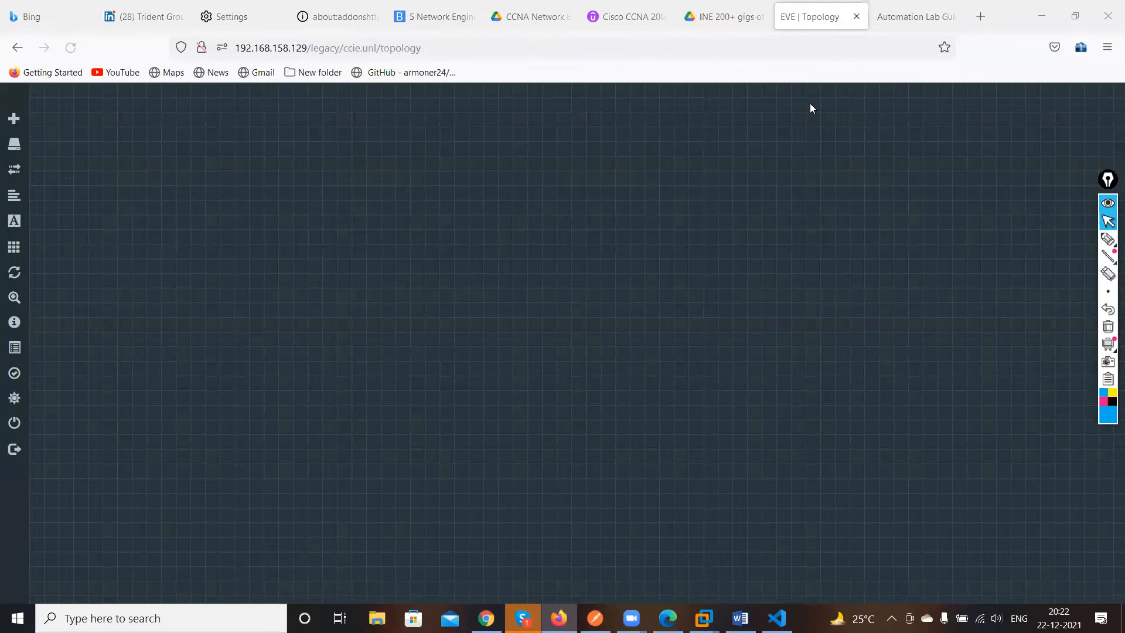
# Add a network of type Management(Cloud0) to the lab and move it towards the upper left
pyautogui.rightClick(562, 282)
pyautogui.click(573, 304)
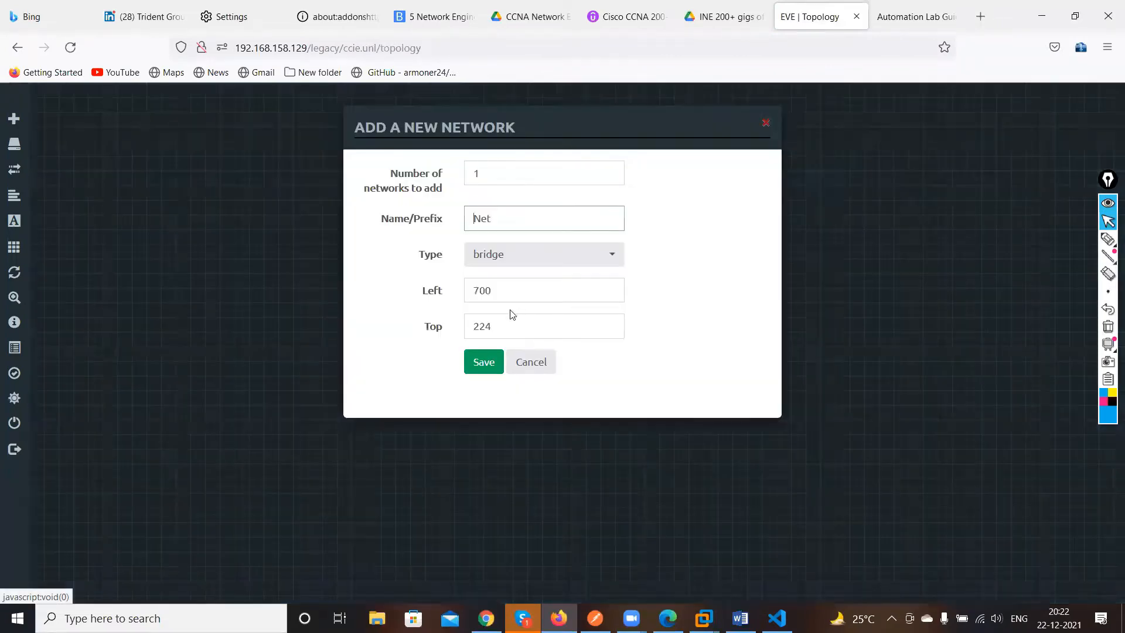
pyautogui.click(535, 258)
pyautogui.click(530, 333)
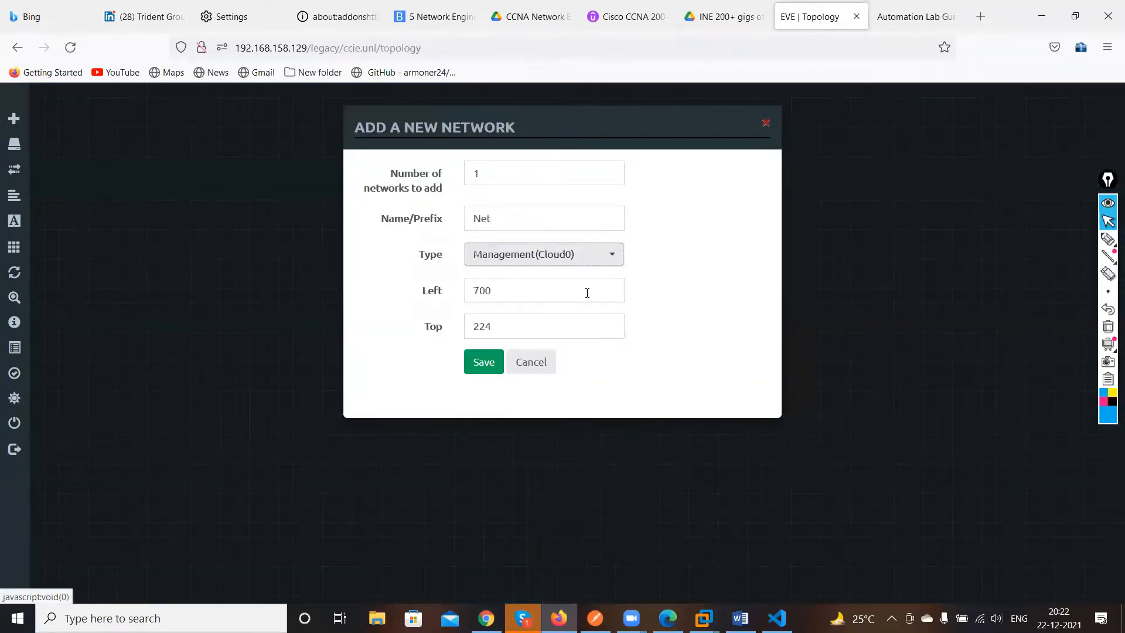
pyautogui.click(483, 366)
pyautogui.moveTo(548, 270); pyautogui.dragTo(402, 197)
# Add a Cisco CSR 1000V (XE 16.x) node to the topology with default settings
pyautogui.rightClick(480, 277)
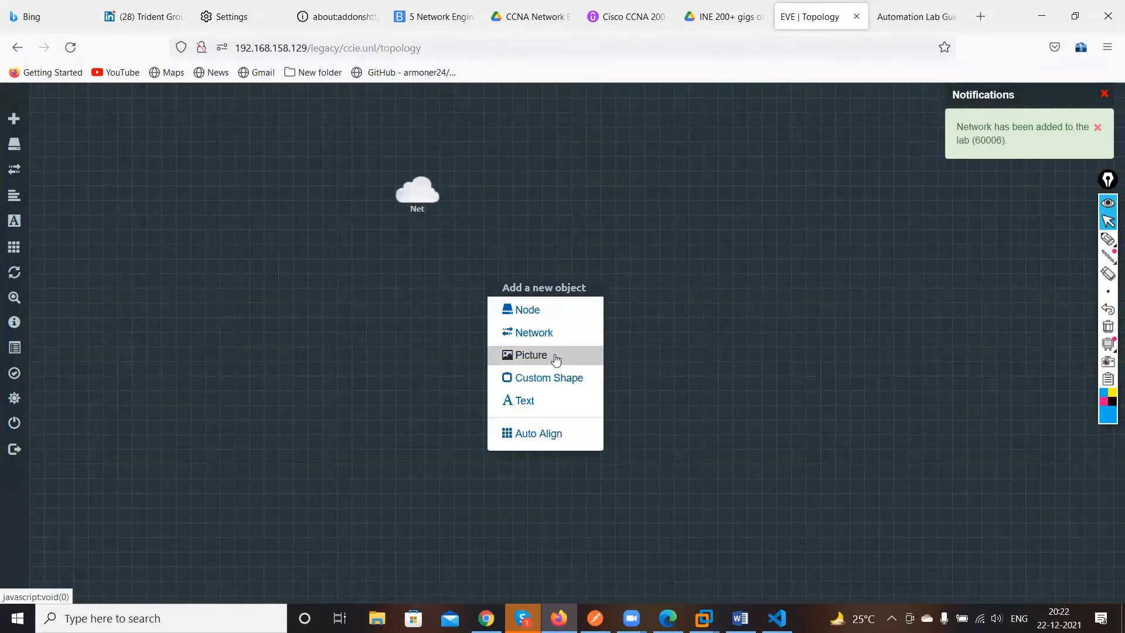
pyautogui.click(532, 314)
pyautogui.scroll(-5, 487, 390)
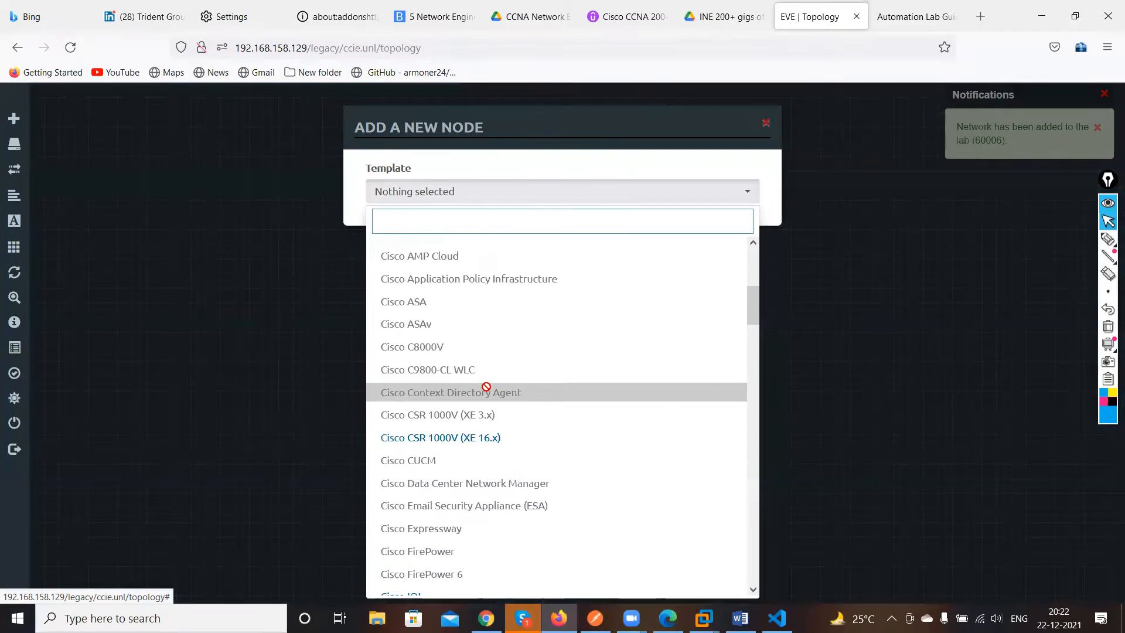
pyautogui.click(481, 438)
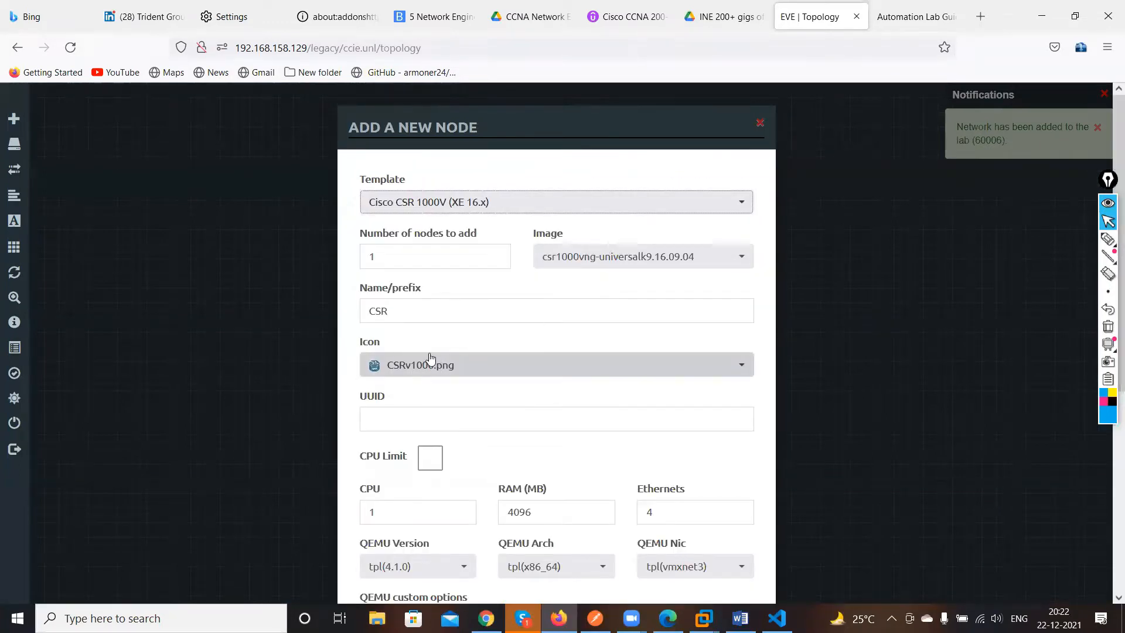
pyautogui.scroll(-2, 444, 392)
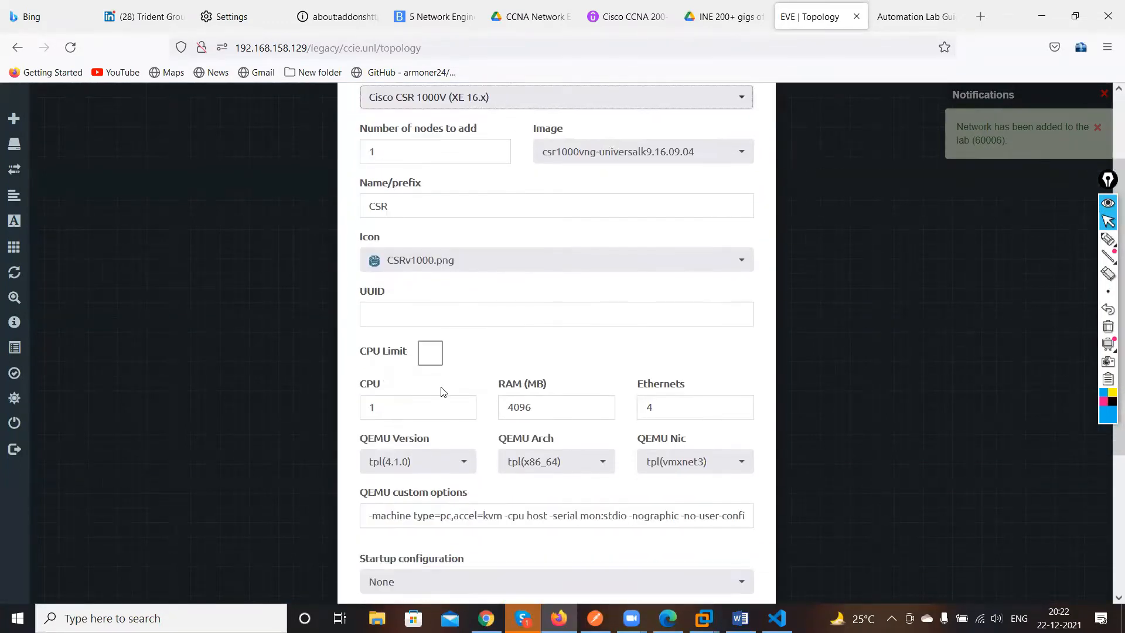
pyautogui.scroll(-4, 444, 392)
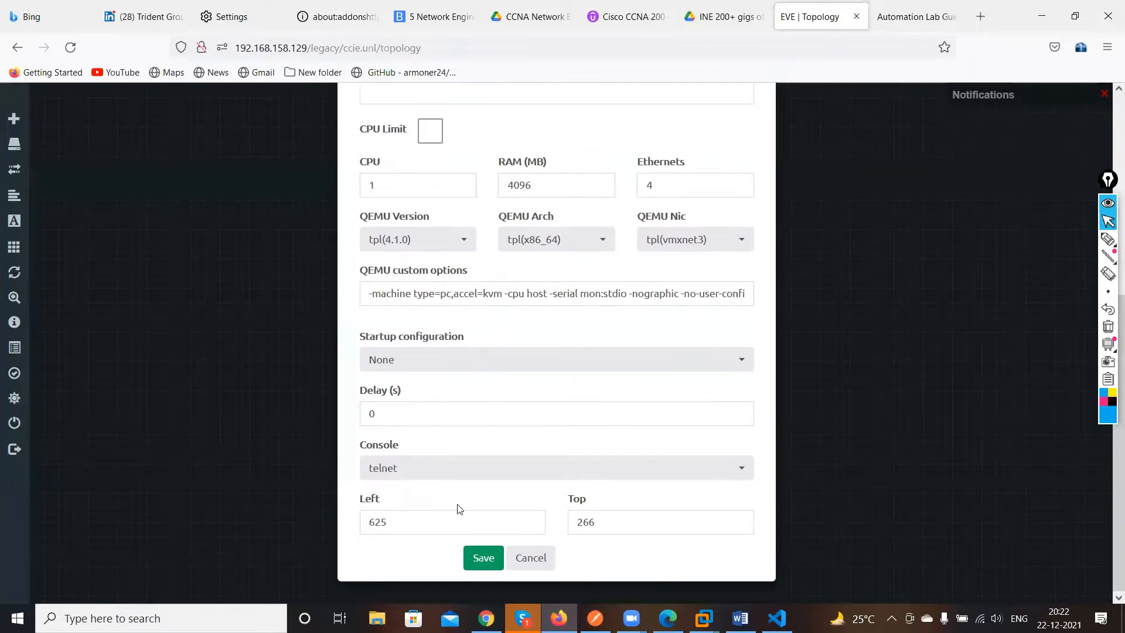
pyautogui.press('Return')
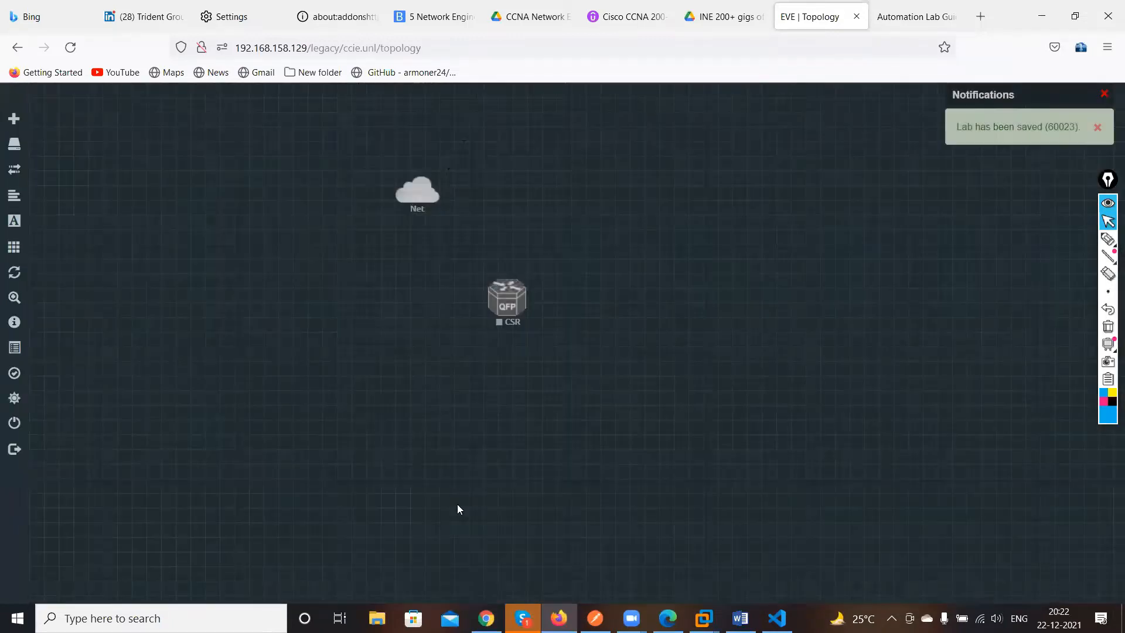
# Connect the CSR node's Gi1 interface to the Net cloud and start the CSR node
pyautogui.moveTo(521, 293); pyautogui.dragTo(416, 197)
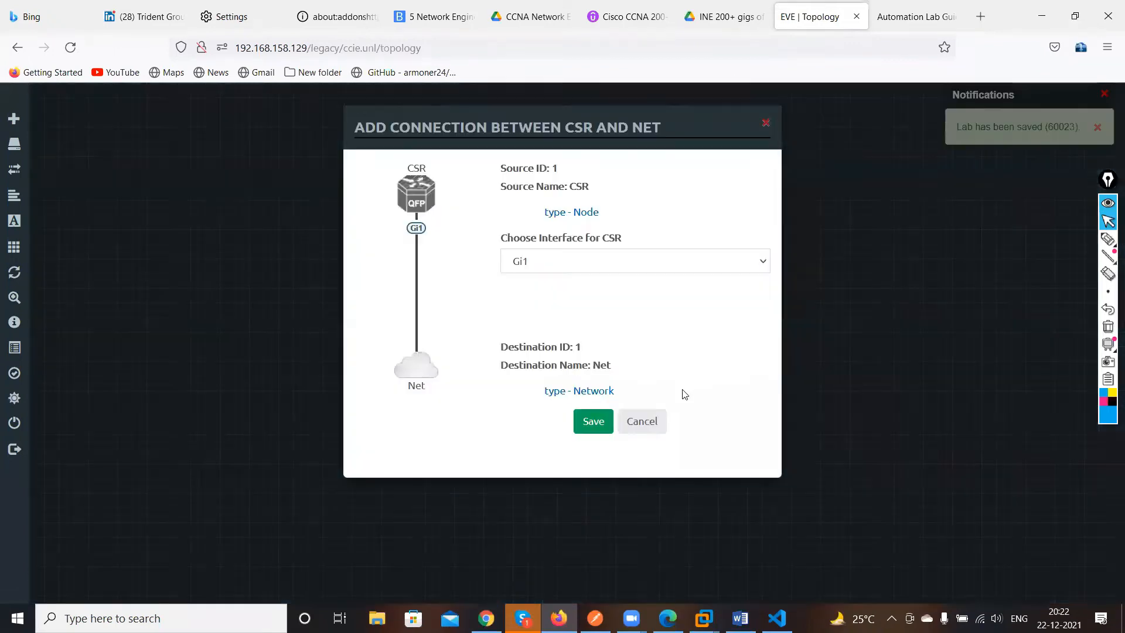
pyautogui.click(599, 423)
pyautogui.rightClick(521, 316)
pyautogui.click(593, 330)
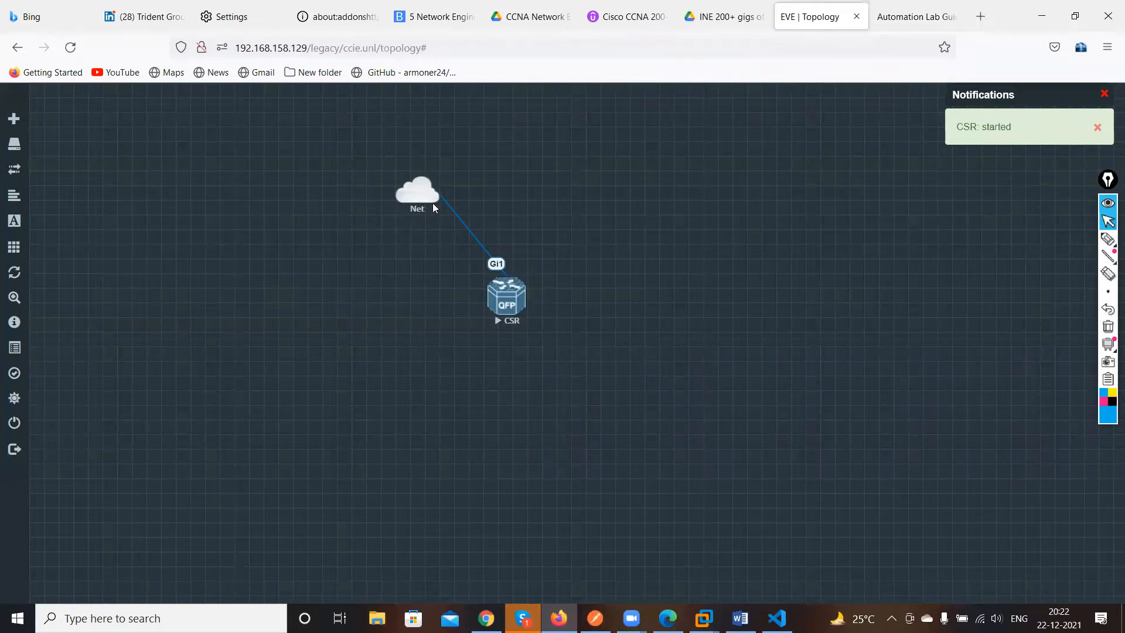
# Move the CSR node lower left and open its console
pyautogui.moveTo(521, 305); pyautogui.dragTo(234, 347)
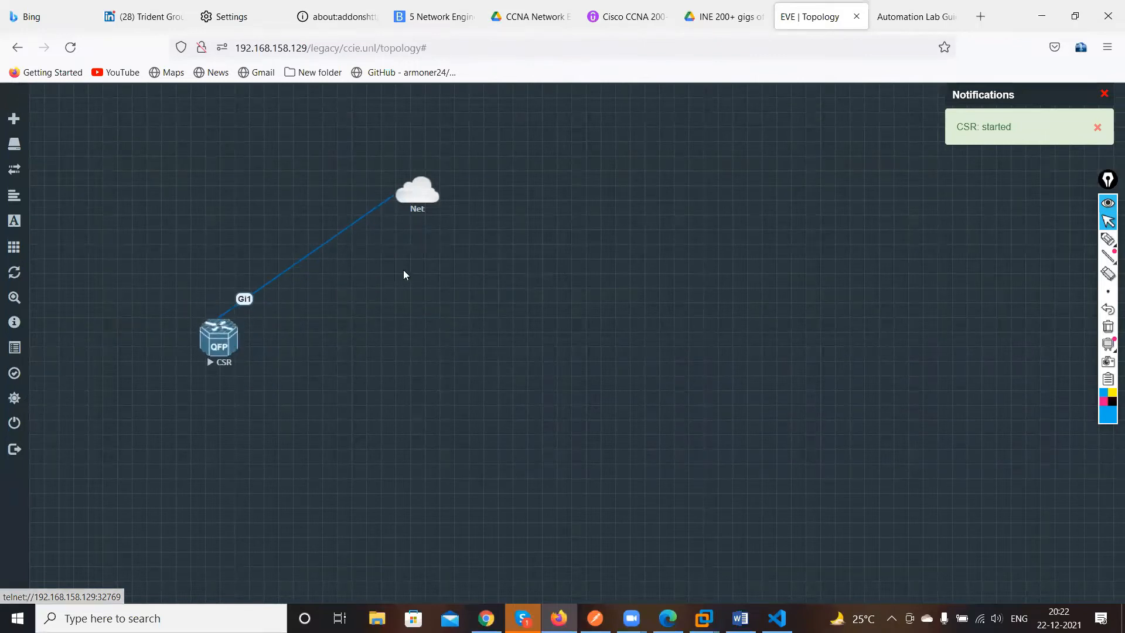
pyautogui.click(222, 339)
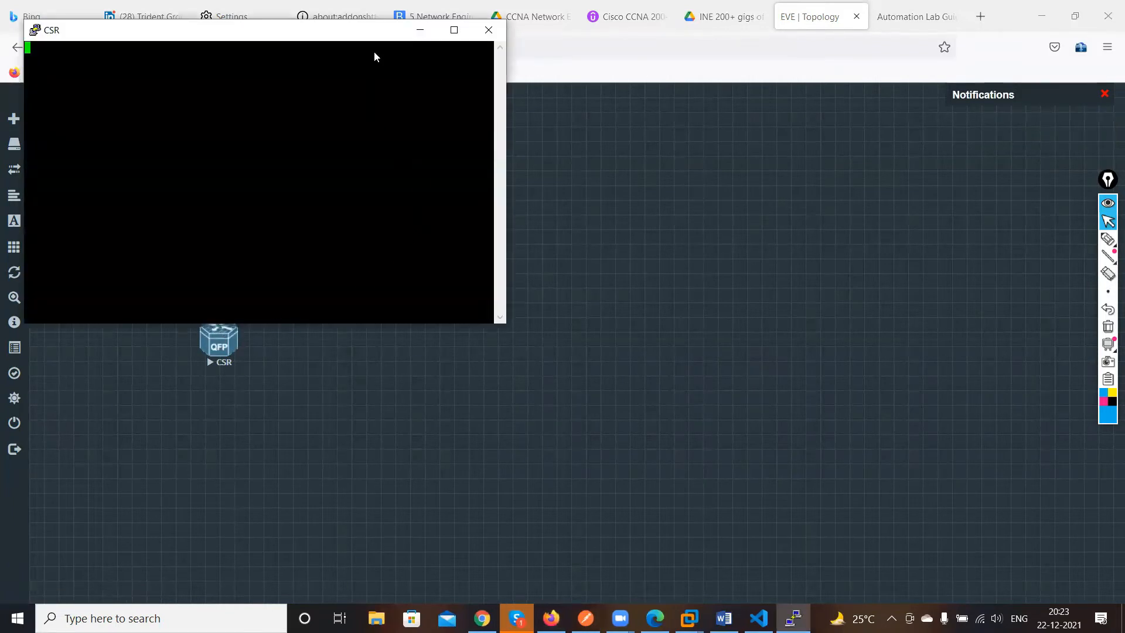
pyautogui.moveTo(235, 37); pyautogui.dragTo(668, 201)
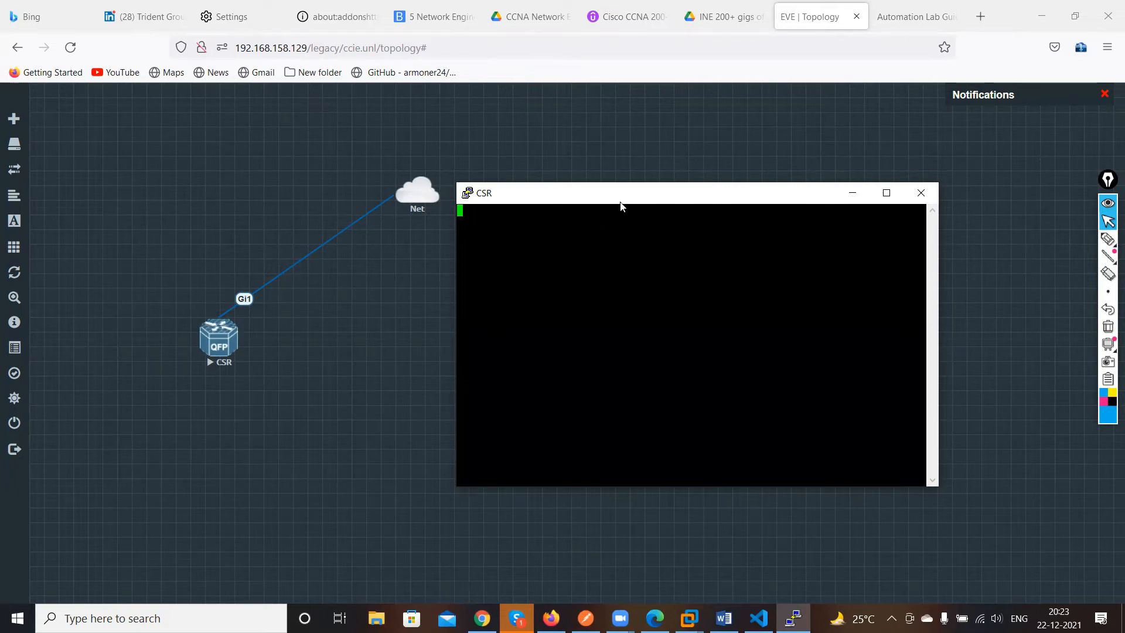
pyautogui.moveTo(610, 193); pyautogui.dragTo(499, 157)
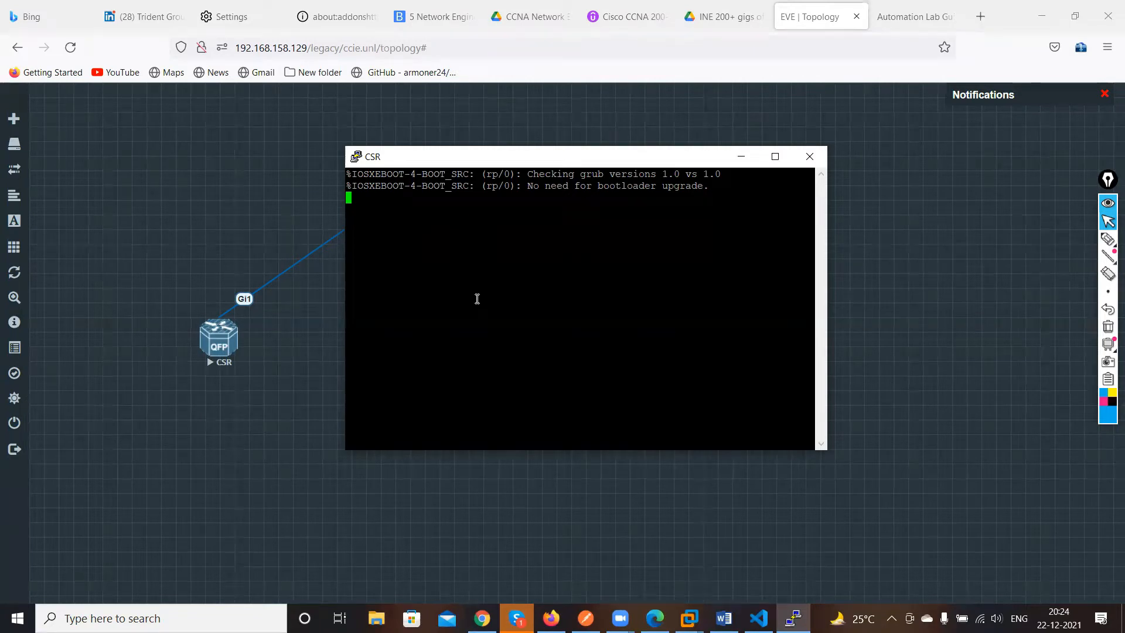
pyautogui.click(741, 156)
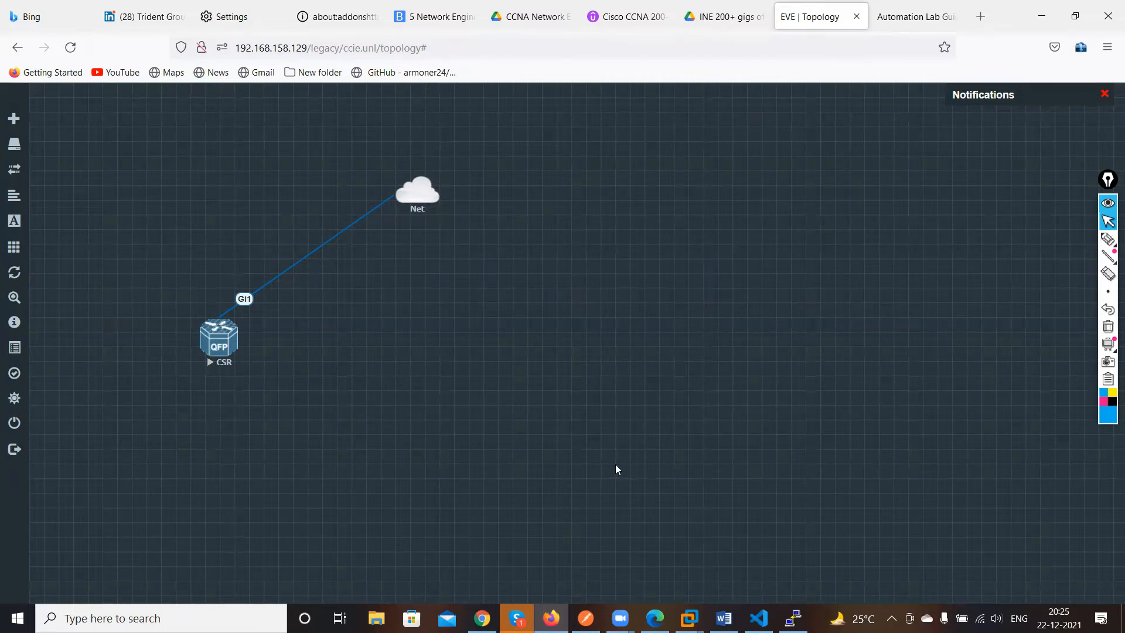
pyautogui.click(793, 619)
pyautogui.moveTo(622, 309); pyautogui.dragTo(619, 304)
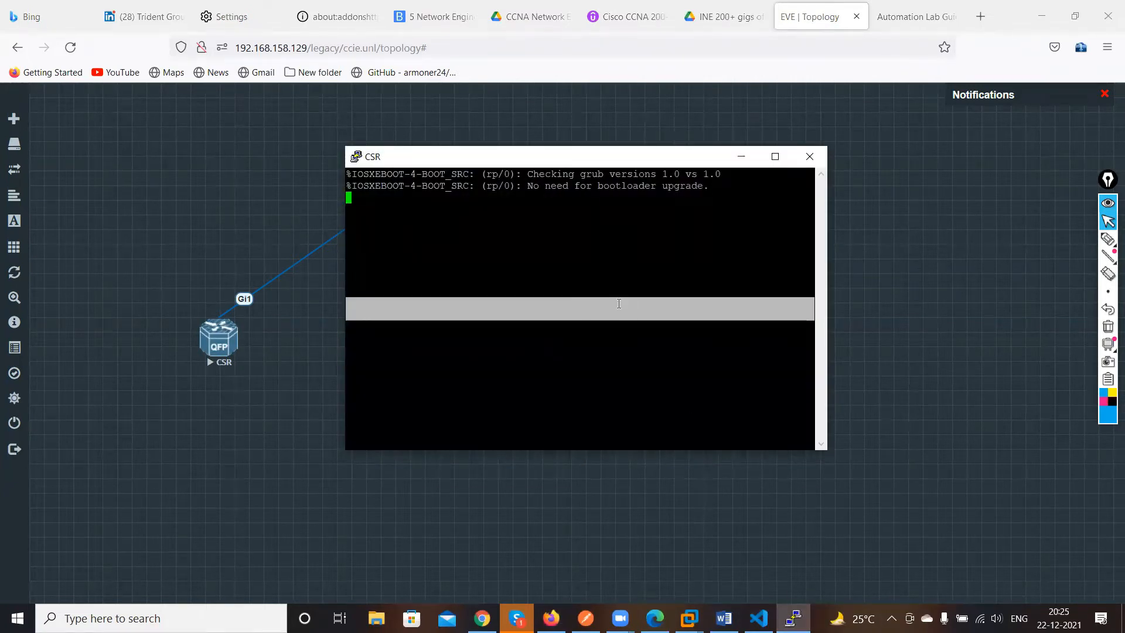
pyautogui.click(472, 206)
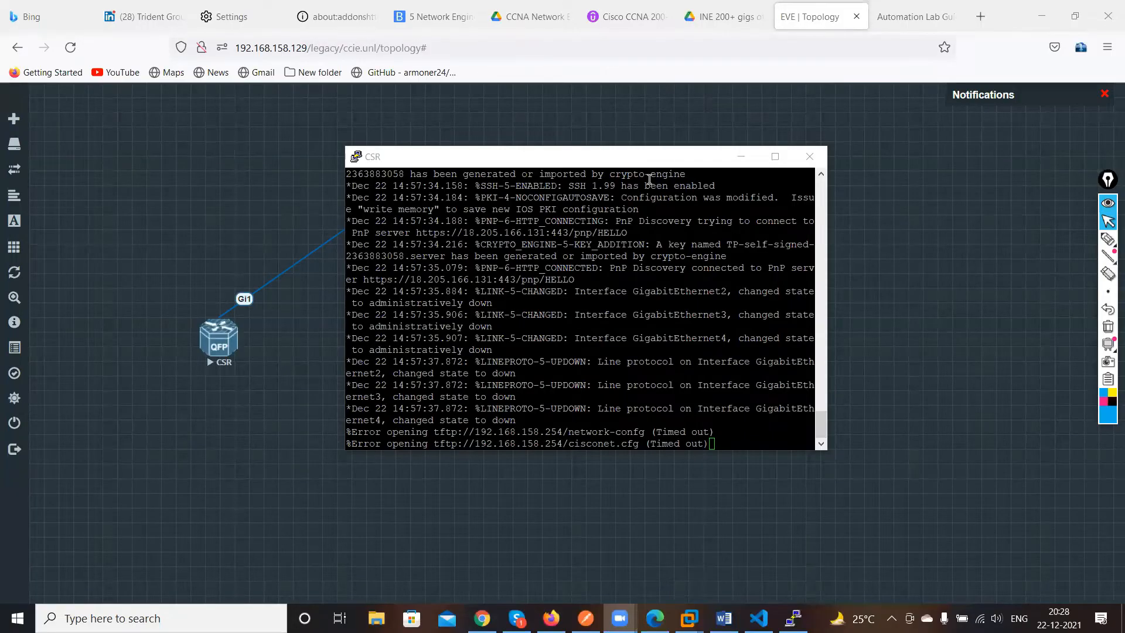
# Switch to the browser and open the octanetworks.com website
pyautogui.click(482, 618)
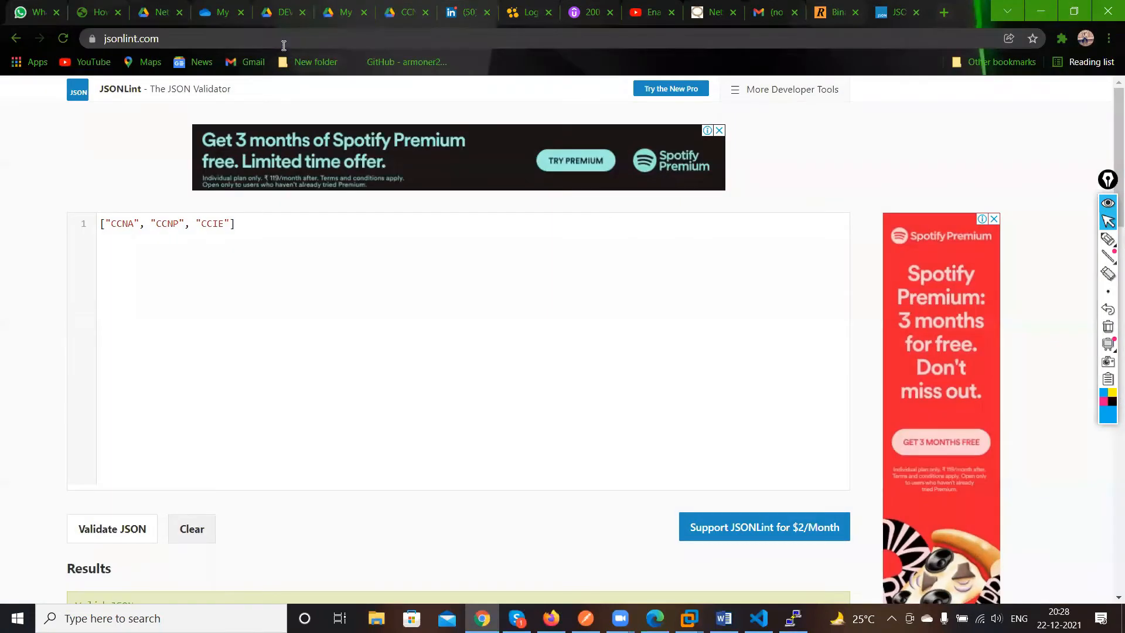
pyautogui.click(284, 45)
pyautogui.write('octanetworks')
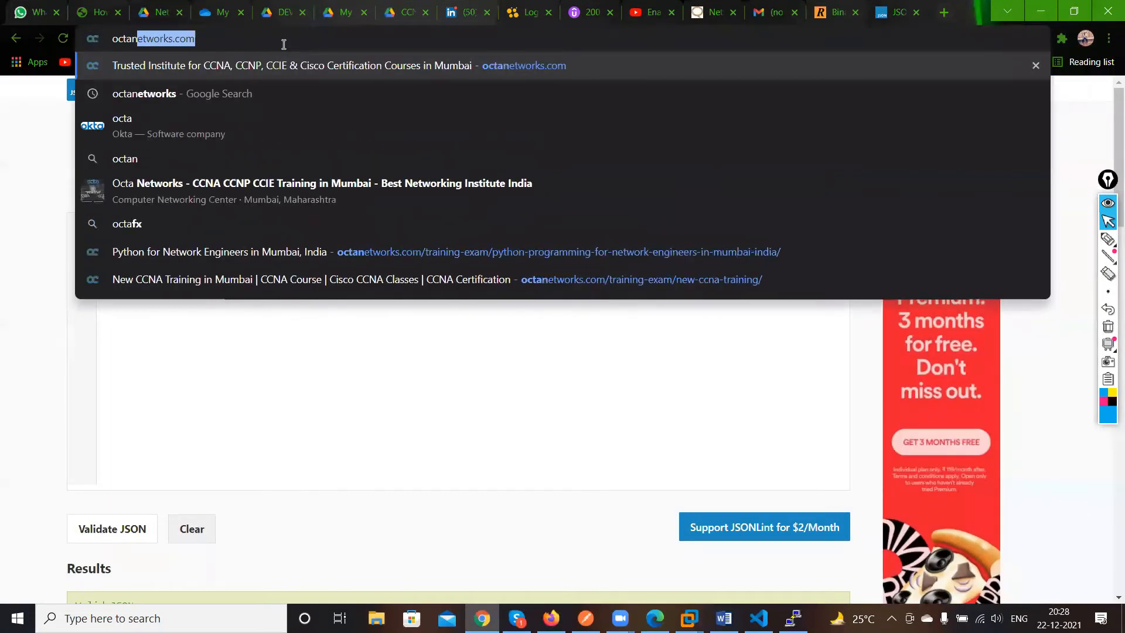
pyautogui.press('Return')
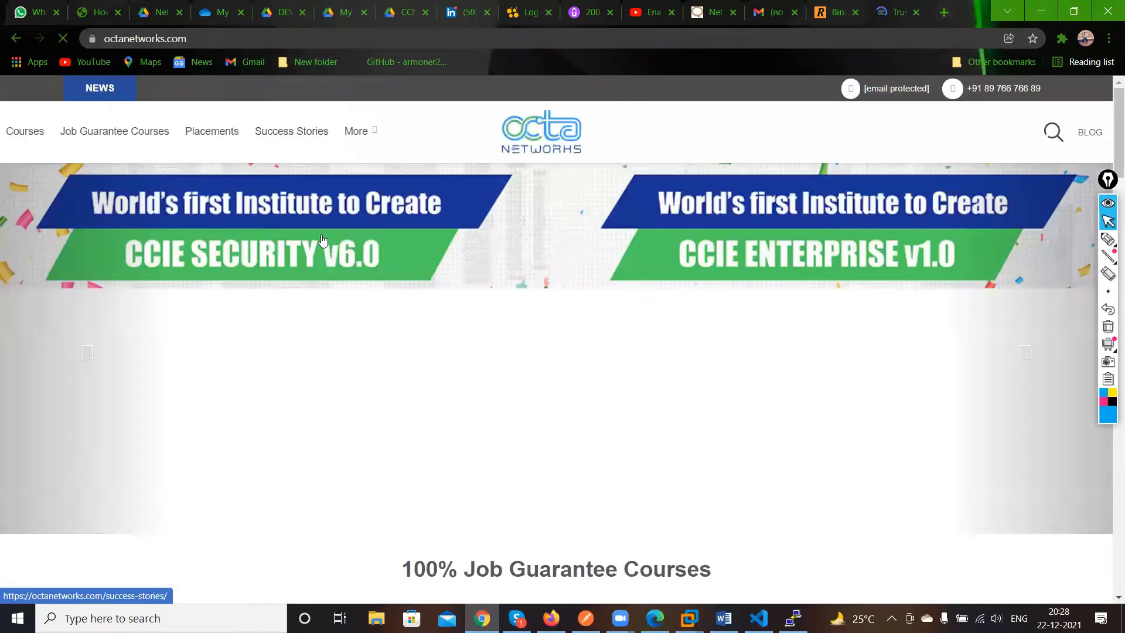
pyautogui.scroll(-3, 346, 381)
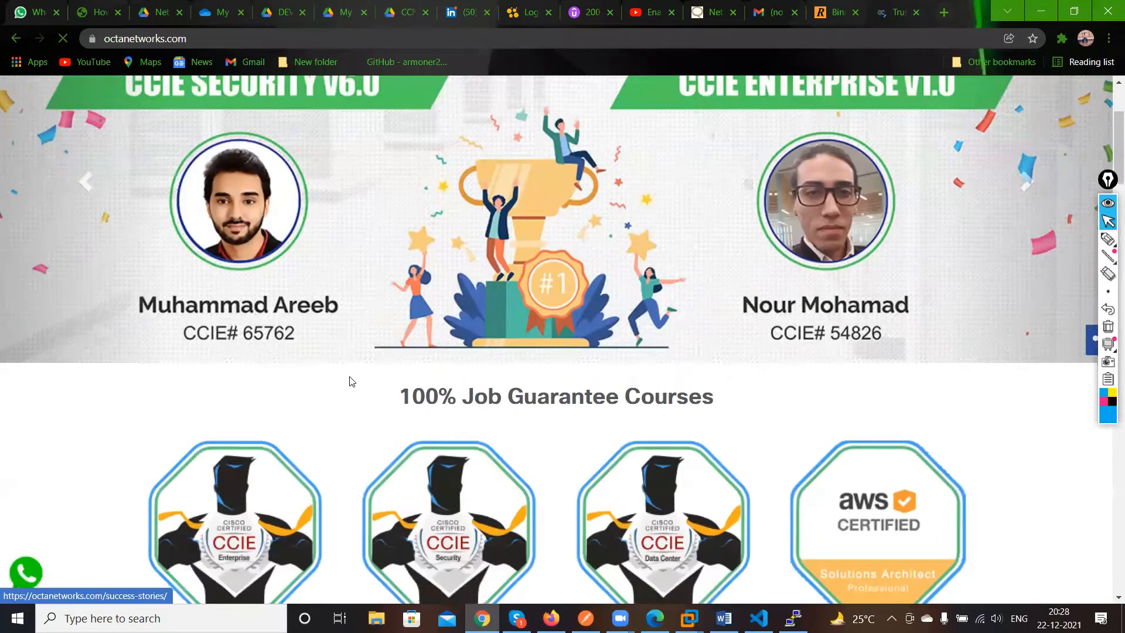
pyautogui.scroll(3, 350, 379)
# Search Google for octa networks
pyautogui.click(246, 38)
pyautogui.doubleClick(246, 39)
pyautogui.press('BackSpace')
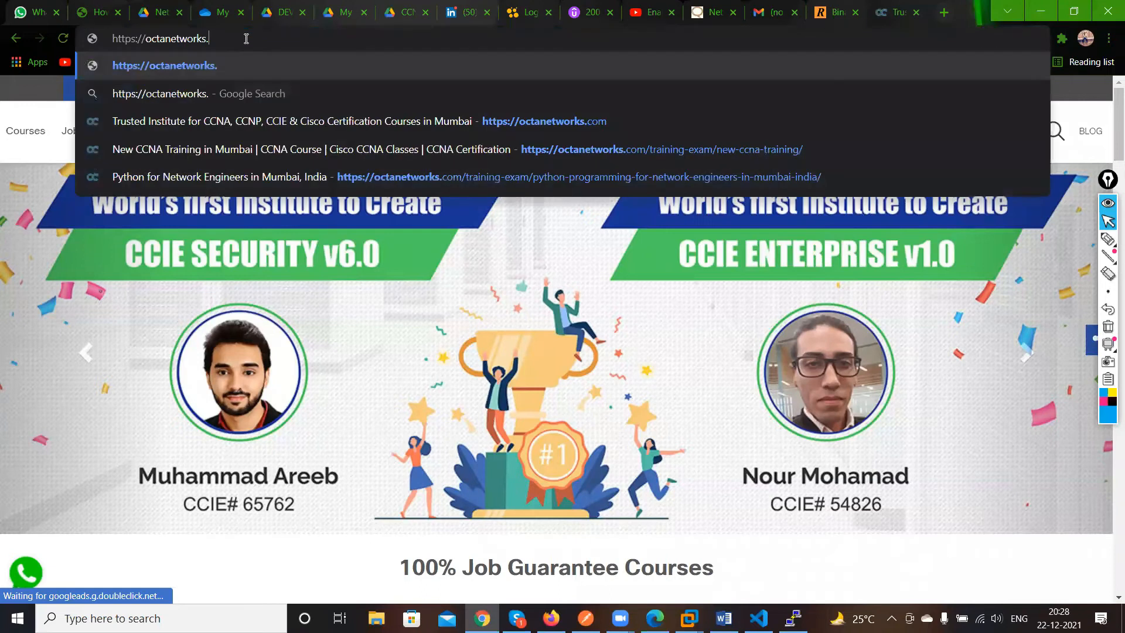
pyautogui.press('Return')
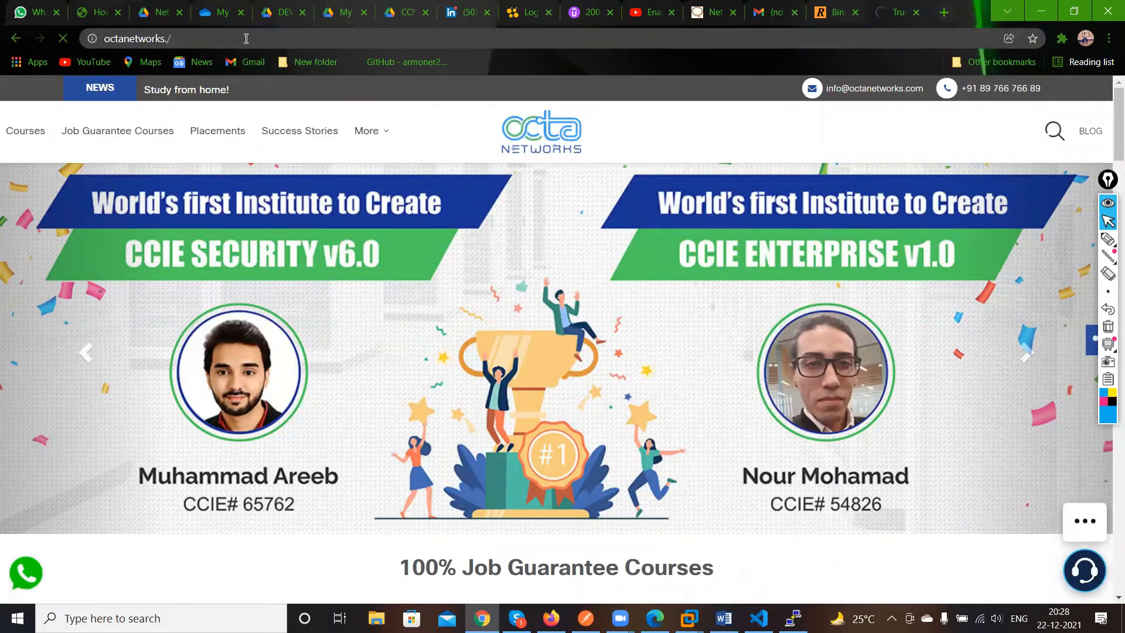
pyautogui.click(182, 38)
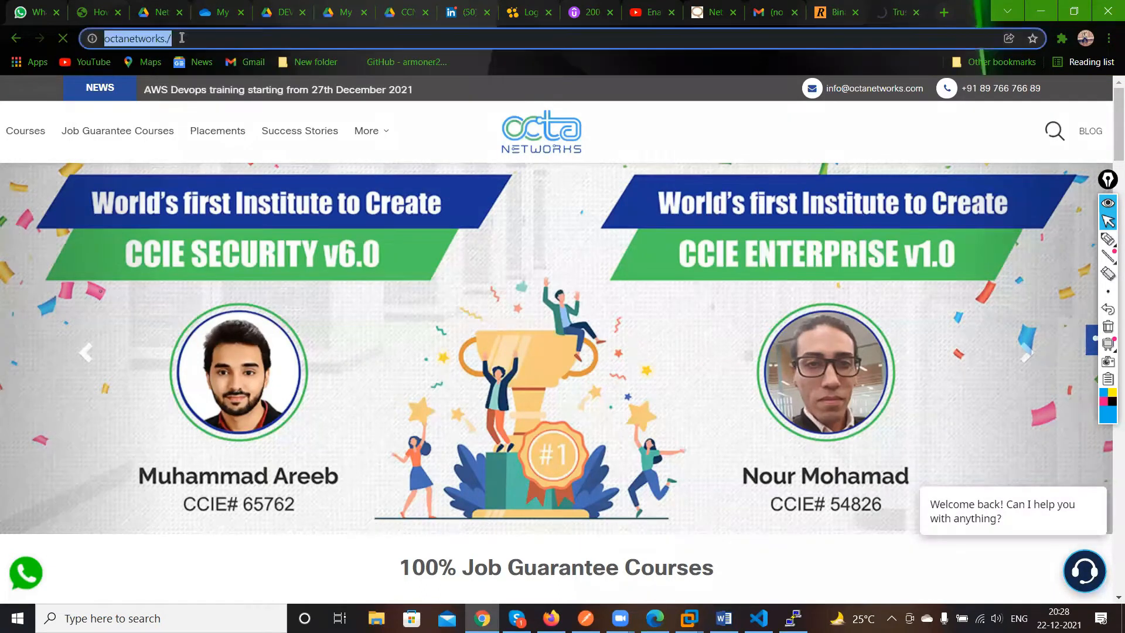
pyautogui.press('BackSpace')
pyautogui.write('octa networks')
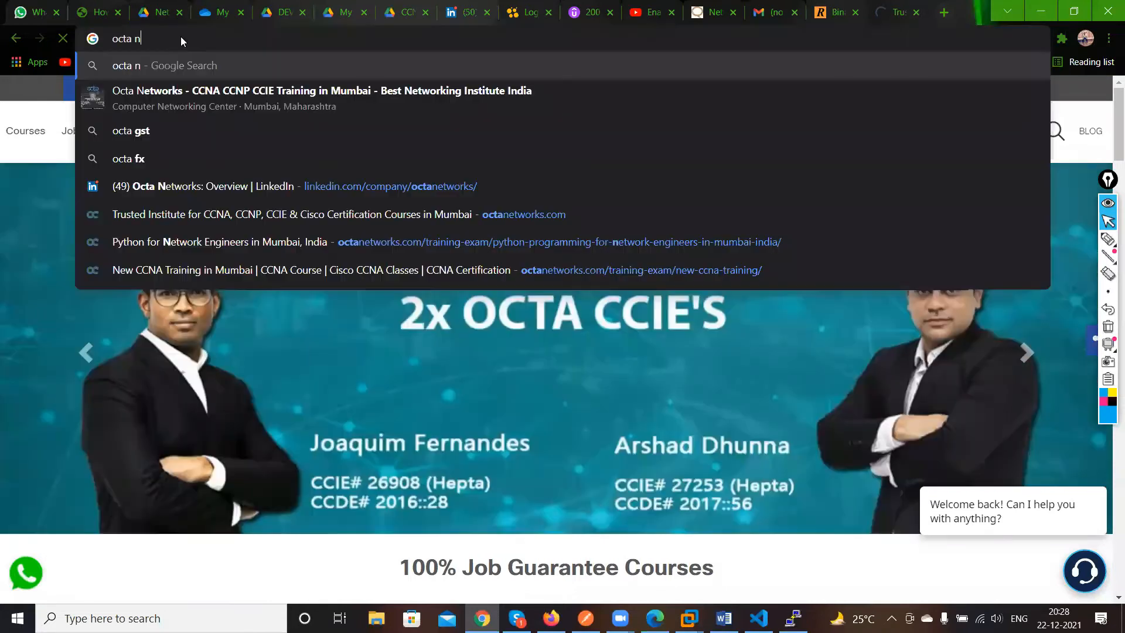
pyautogui.press('Return')
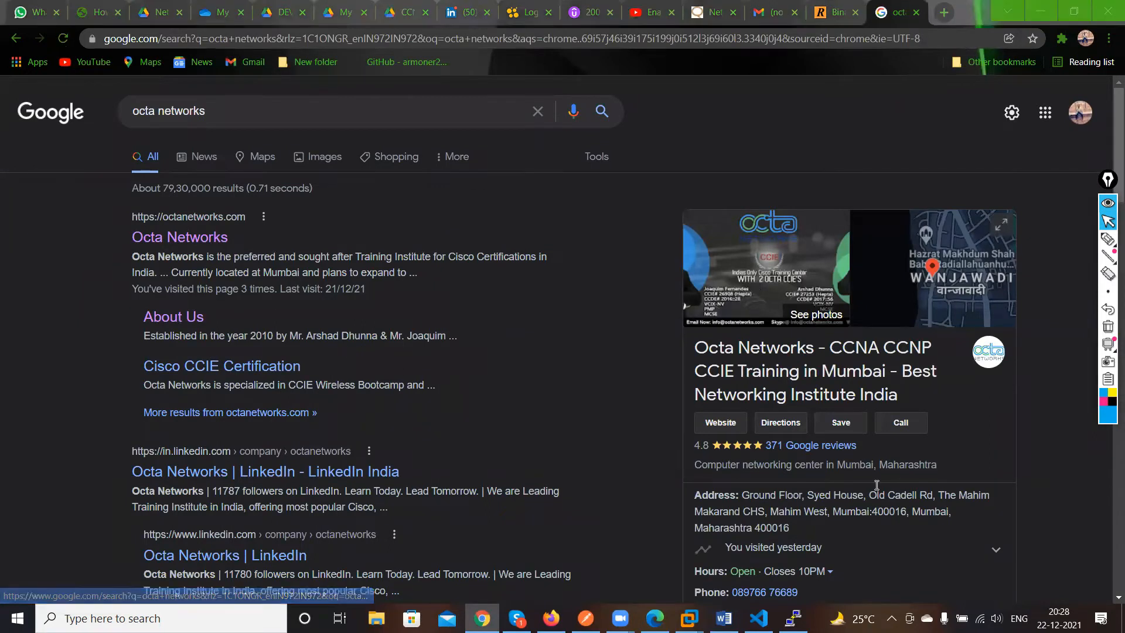
# Open the Octa Networks Google reviews and sort them by Newest
pyautogui.scroll(-3, 912, 457)
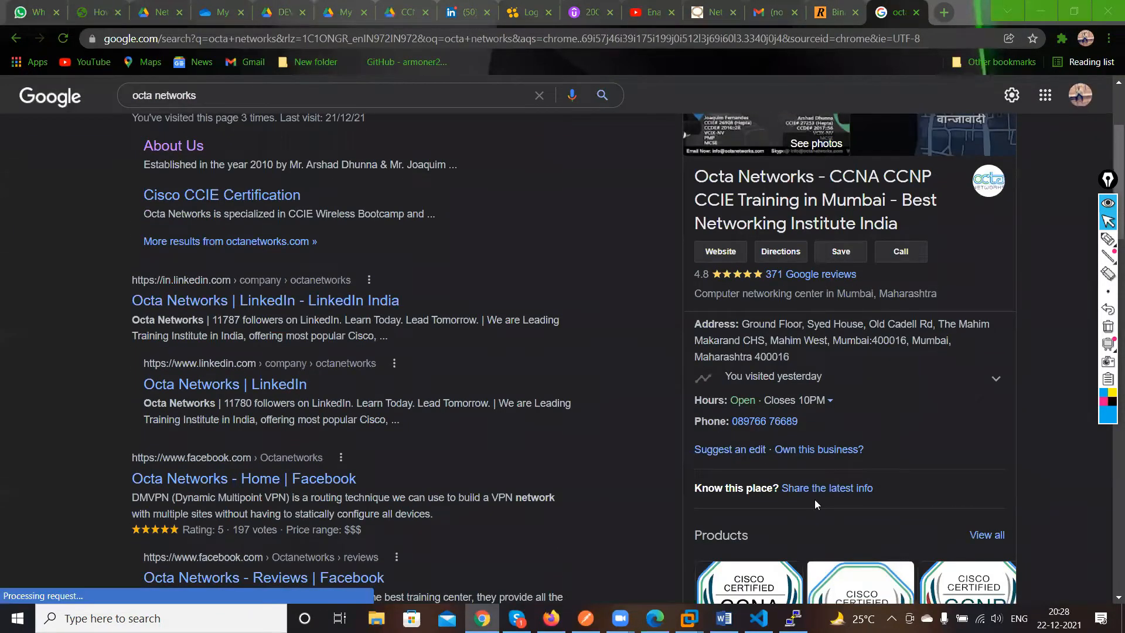
pyautogui.click(840, 273)
pyautogui.scroll(-4, 452, 458)
pyautogui.scroll(4, 560, 419)
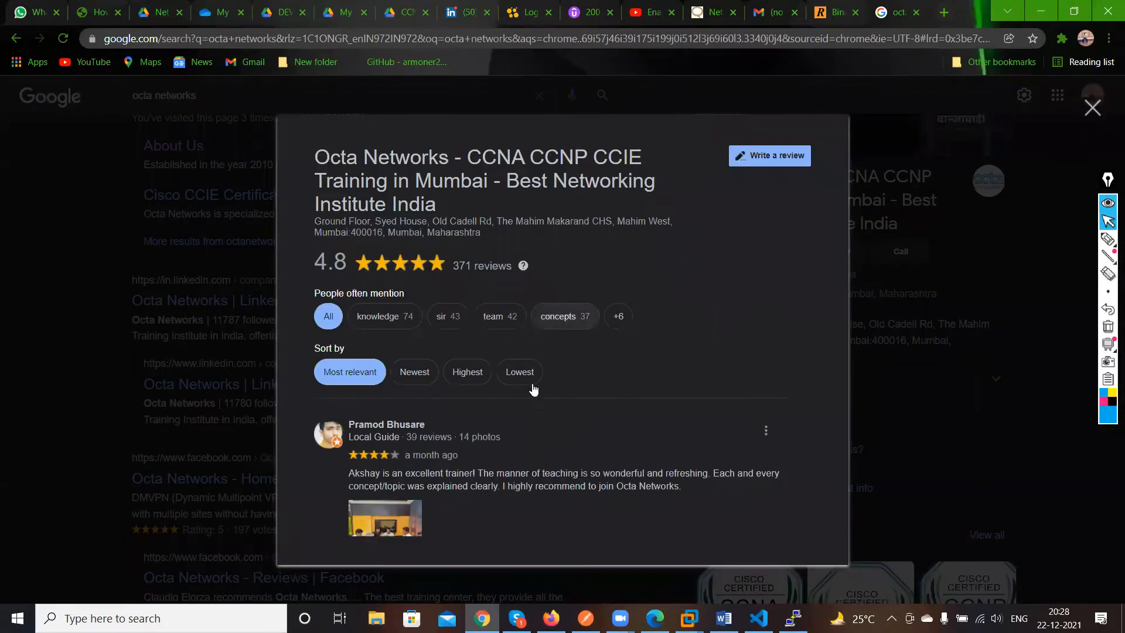
pyautogui.click(431, 373)
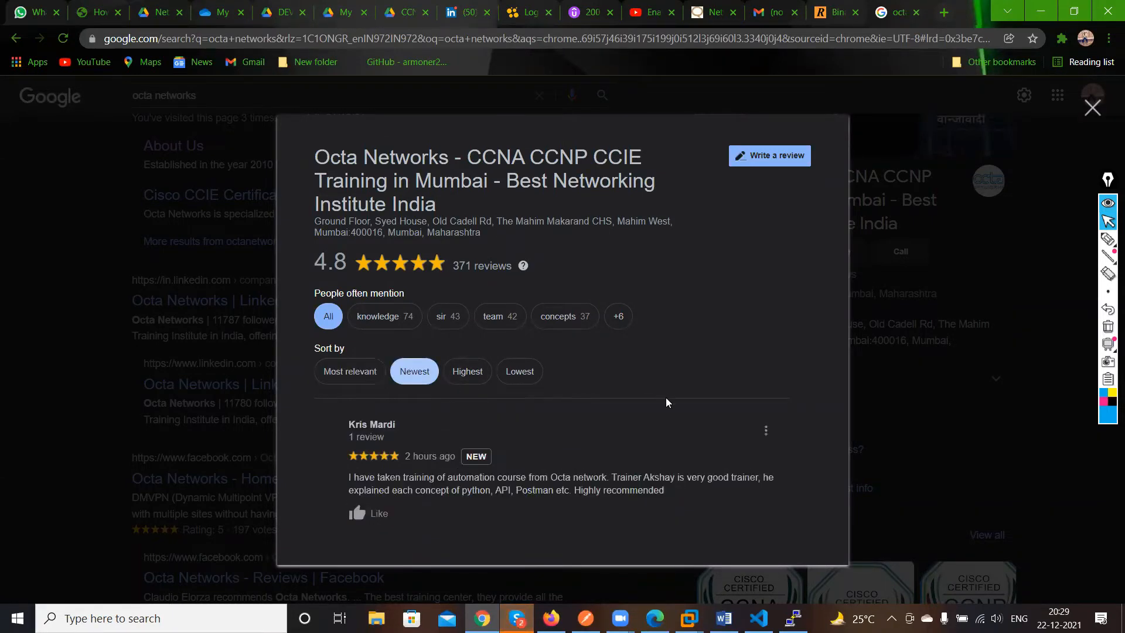
# Scroll through the newest Octa Networks reviews, then close the reviews panel
pyautogui.scroll(-3, 658, 463)
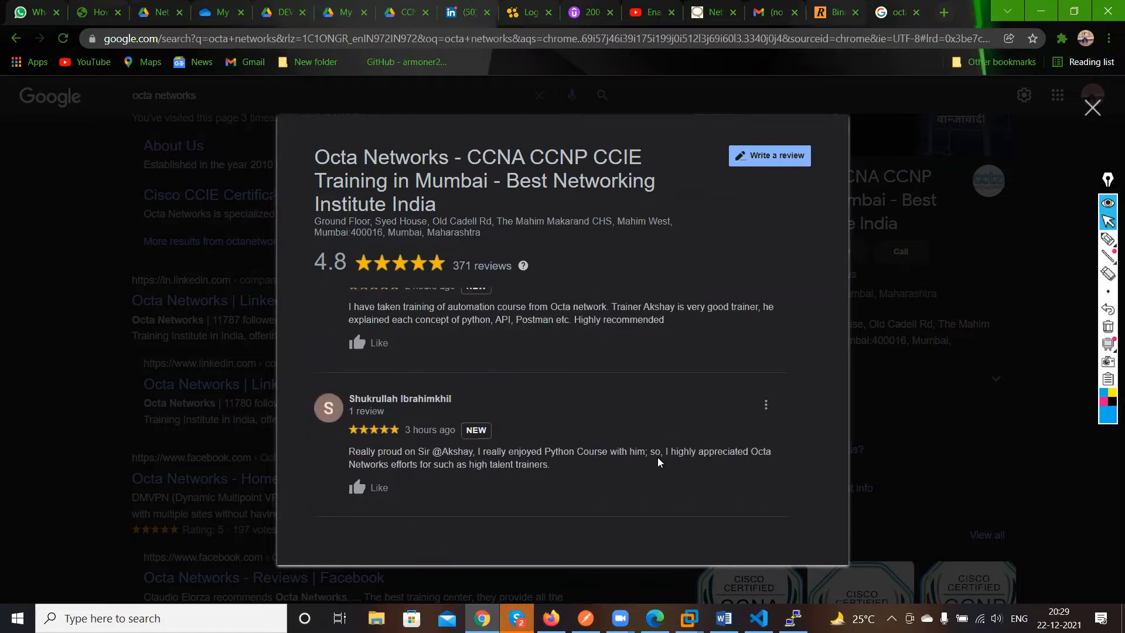
pyautogui.scroll(-3, 658, 460)
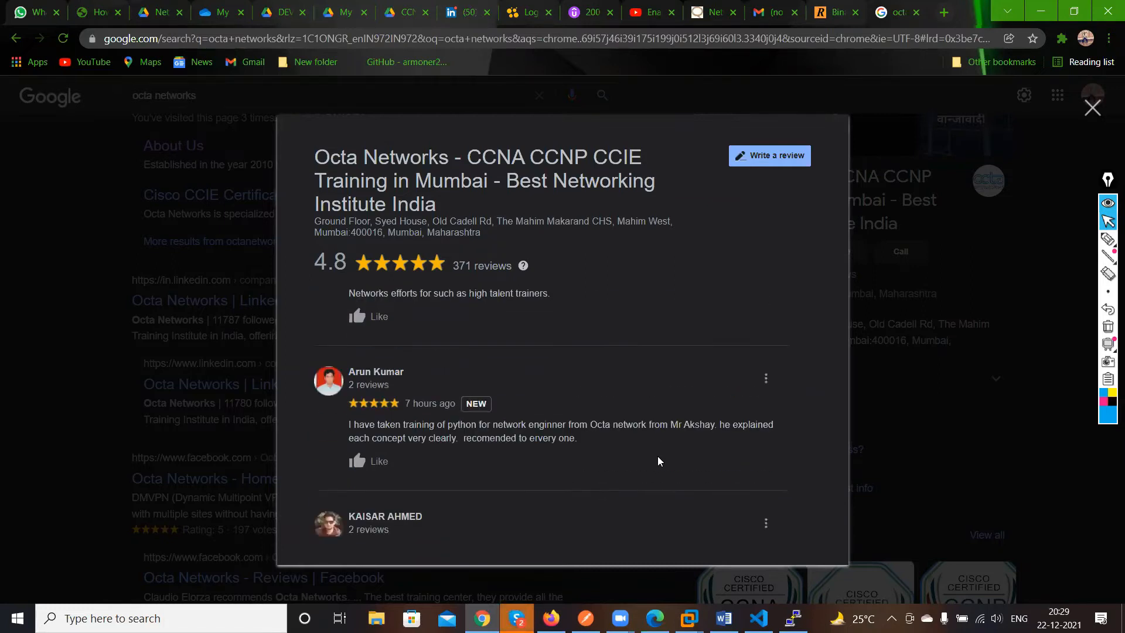
pyautogui.scroll(-5, 657, 456)
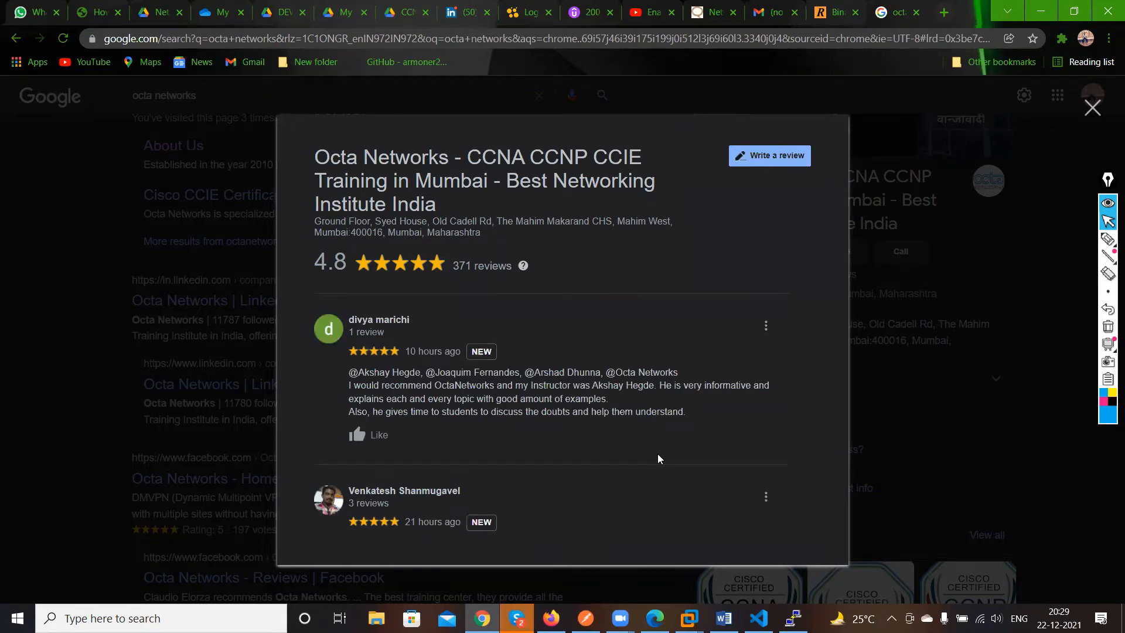
pyautogui.scroll(-3, 657, 454)
pyautogui.scroll(-3, 659, 449)
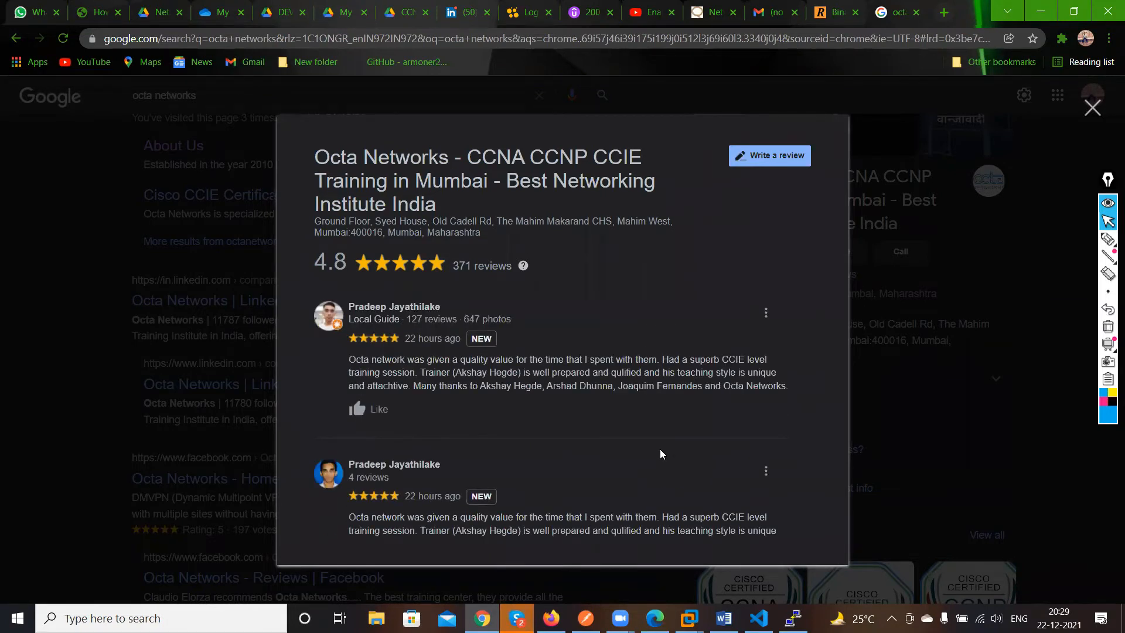
pyautogui.scroll(-5, 660, 452)
pyautogui.scroll(-6, 661, 453)
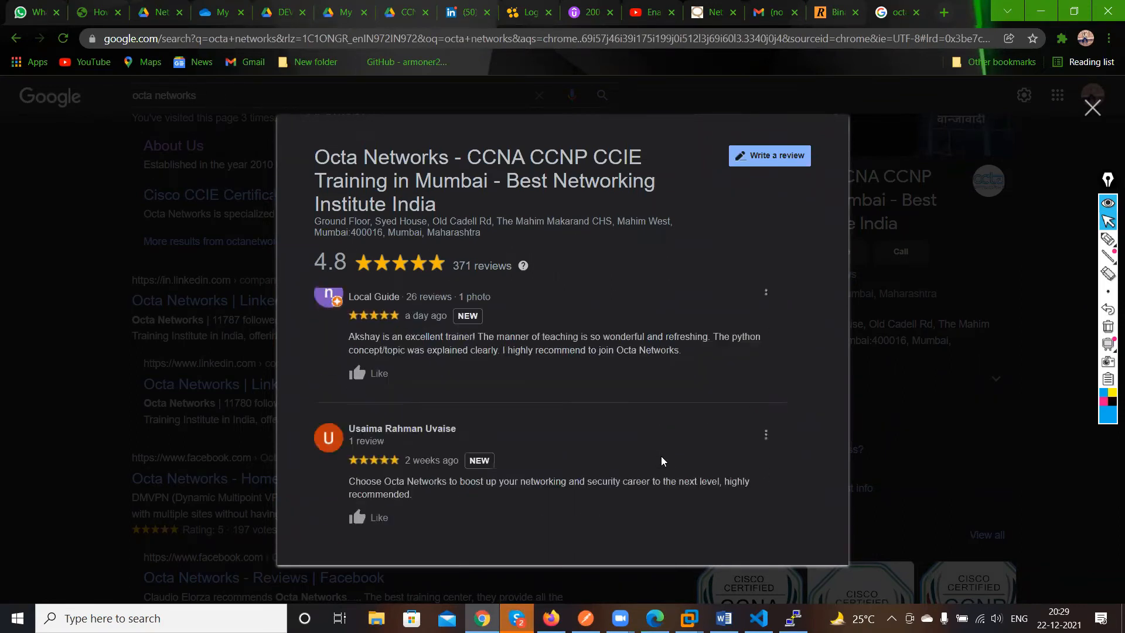
pyautogui.scroll(-2, 661, 456)
pyautogui.scroll(-3, 493, 428)
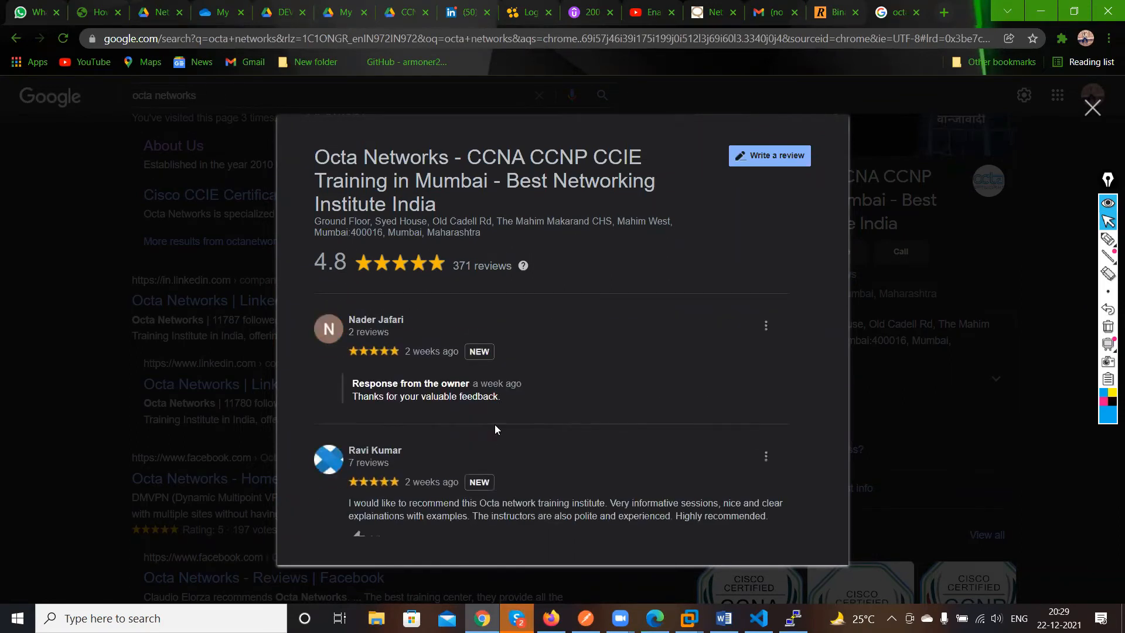
pyautogui.click(1091, 108)
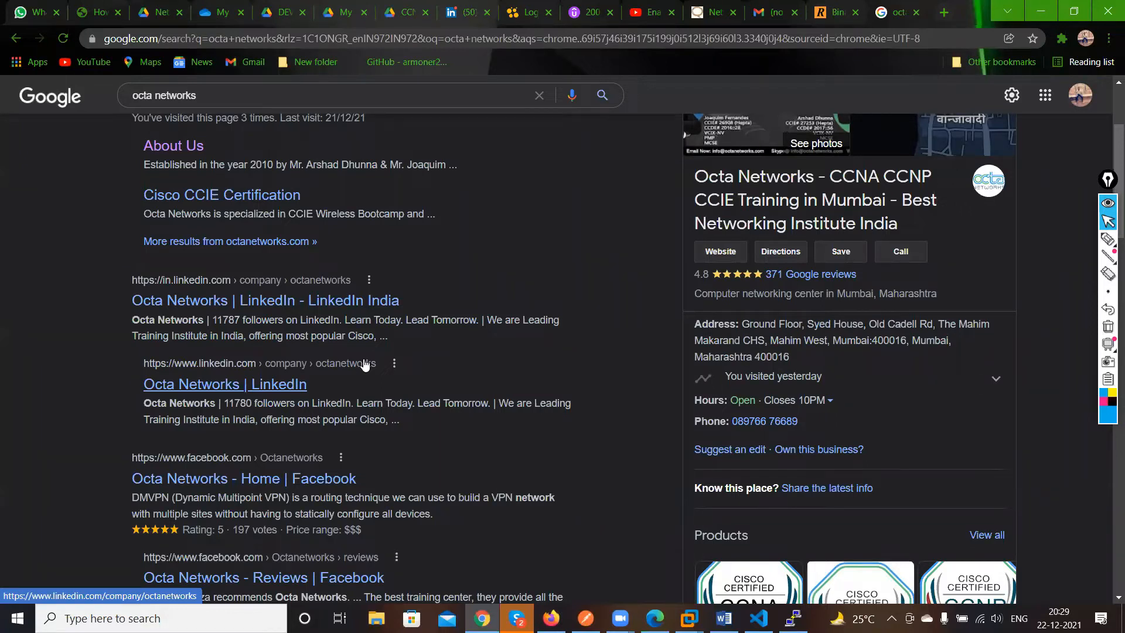
# Return to the CSR console window, reposition it, and bring up the router prompt
pyautogui.click(1041, 10)
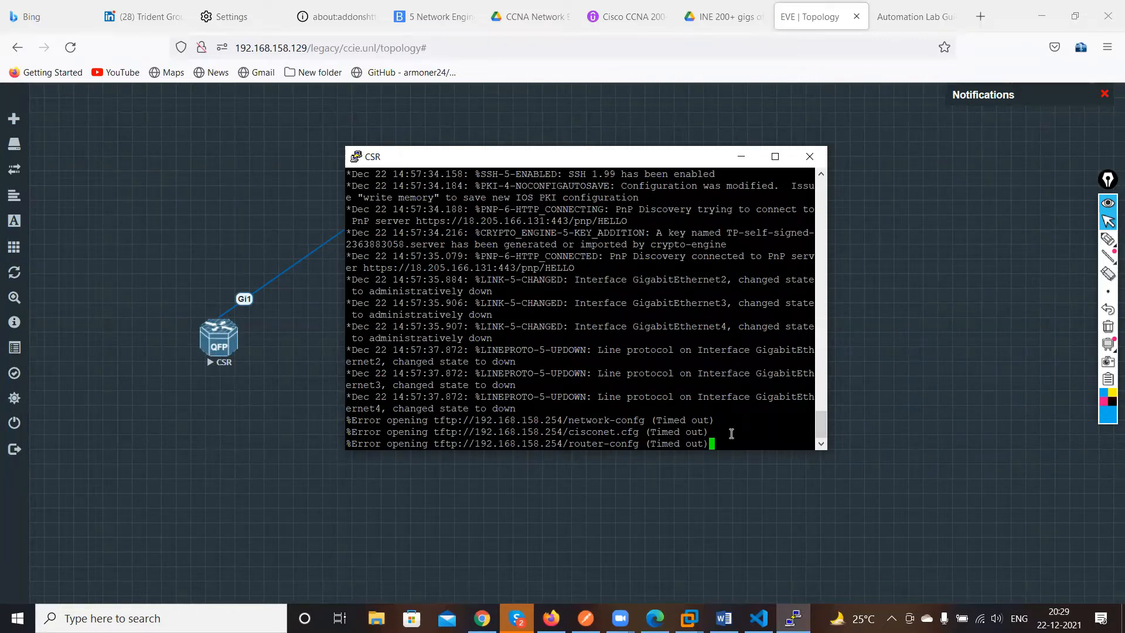
pyautogui.moveTo(570, 166); pyautogui.dragTo(769, 139)
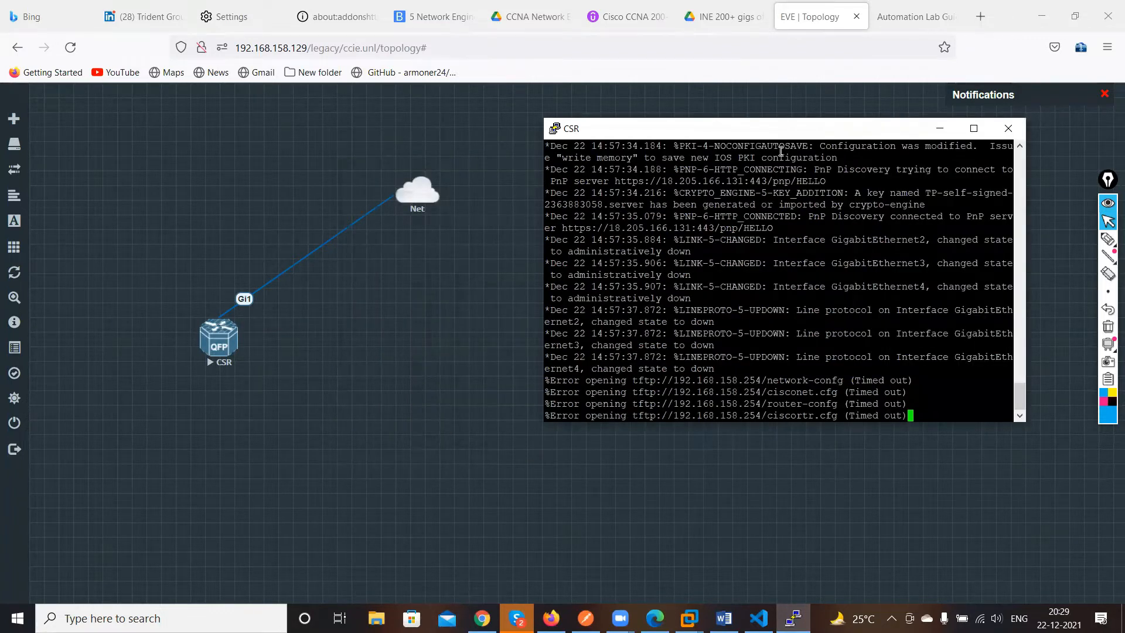
pyautogui.moveTo(770, 141); pyautogui.dragTo(583, 120)
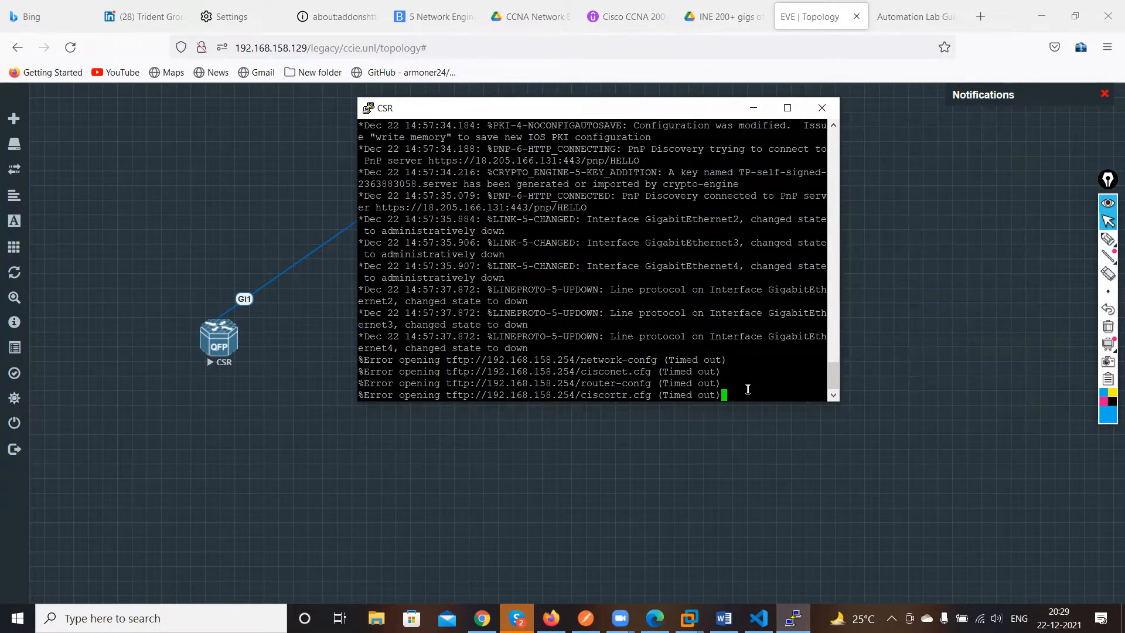
pyautogui.press('Return')
pyautogui.press('Return')
pyautogui.press('Return')
pyautogui.press('Return')
pyautogui.press('Return')
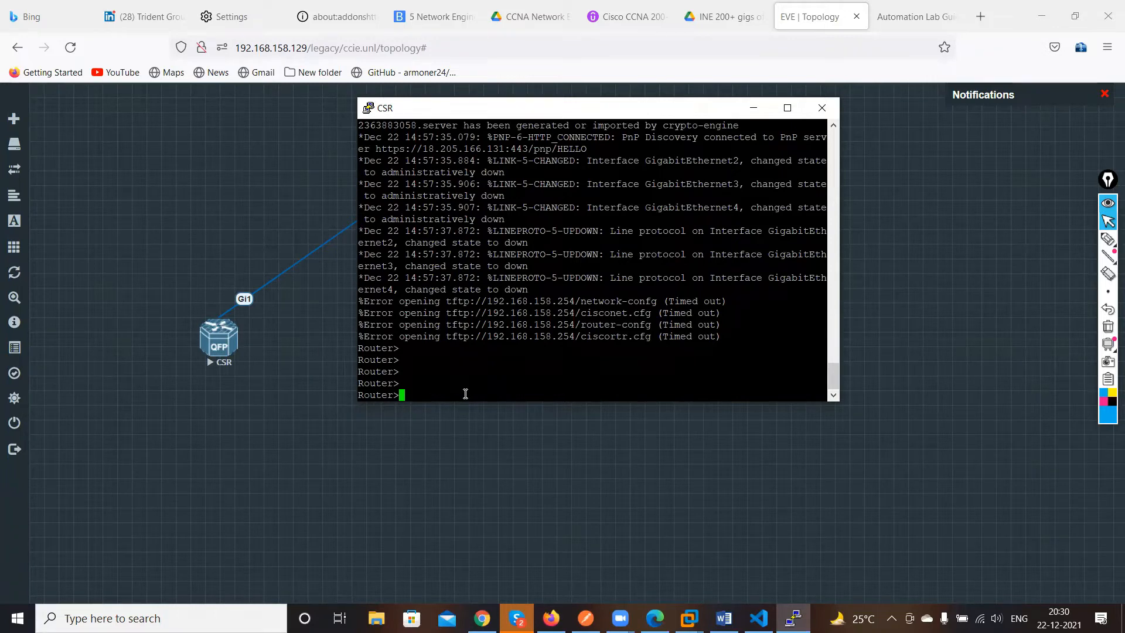
# Enter privileged EXEC mode with en and global configuration mode with conf on the router
pyautogui.write('con')
pyautogui.press('BackSpace')
pyautogui.press('BackSpace')
pyautogui.press('BackSpace')
pyautogui.press('BackSpace')
pyautogui.write('en')
pyautogui.press('Return')
pyautogui.write('conf')
pyautogui.press('Return')
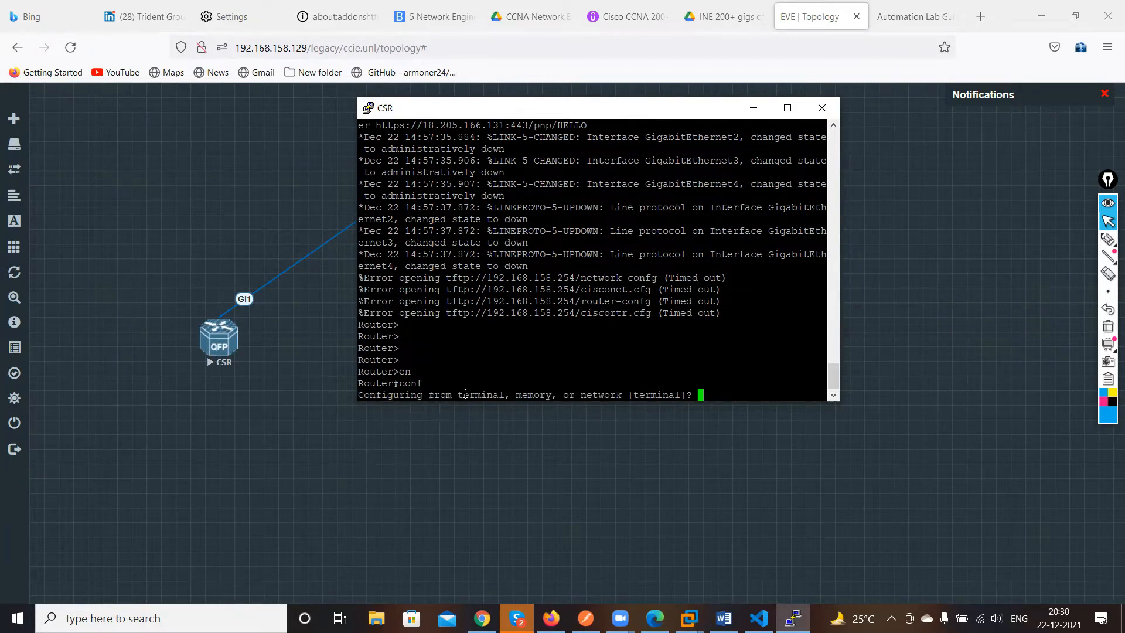
pyautogui.press('Return')
# Try to enter interface configuration for GigabitEthernet1
pyautogui.write('int g ')
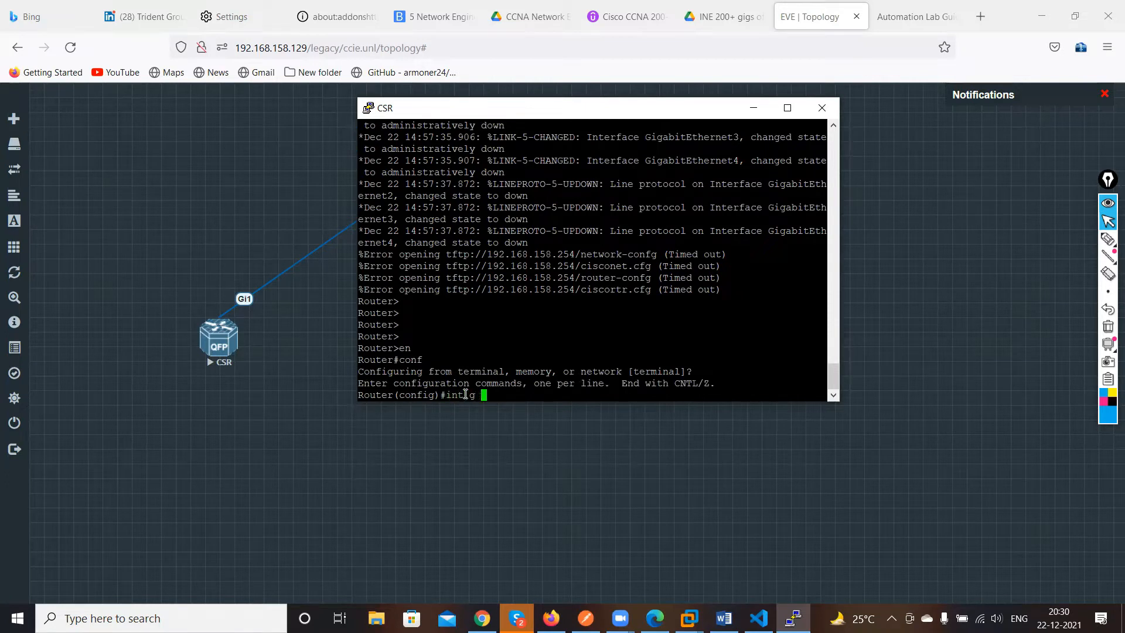
pyautogui.write('1')
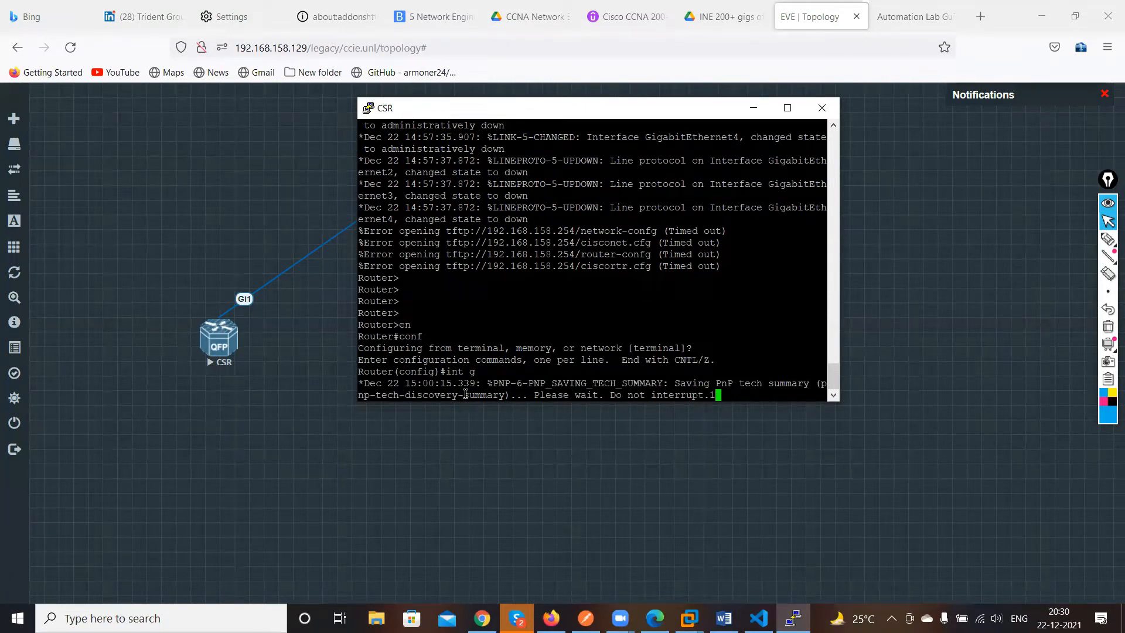
pyautogui.press('Return')
pyautogui.write('int g')
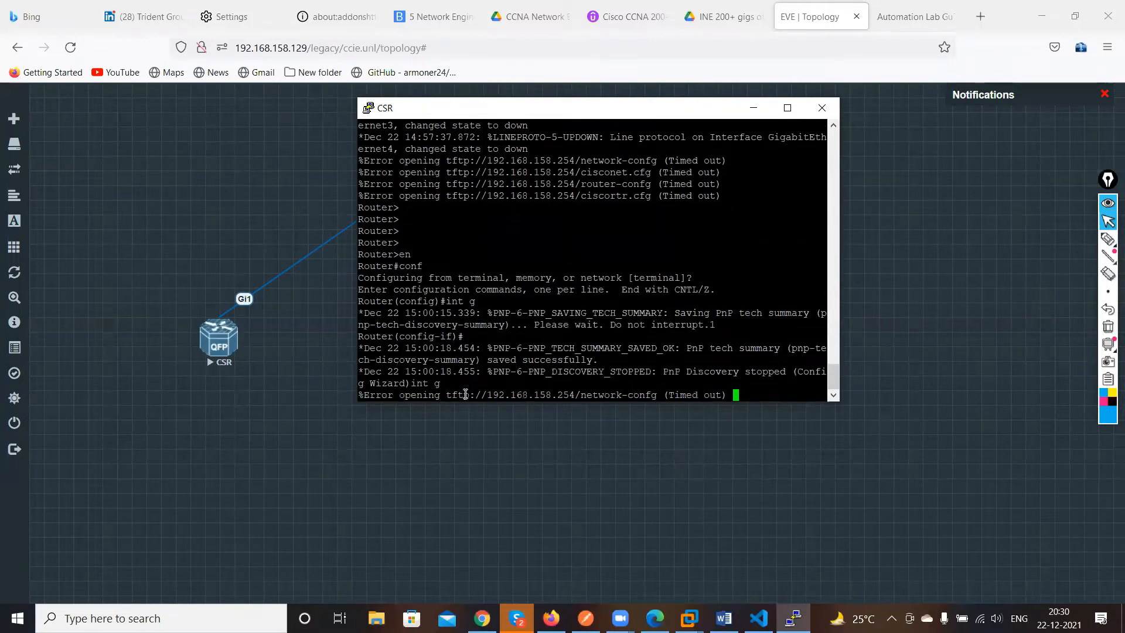
pyautogui.press('Return')
pyautogui.press('Return')
pyautogui.press('Return')
pyautogui.press('Return')
pyautogui.press('Return')
pyautogui.press('Return')
pyautogui.press('Return')
pyautogui.press('Return')
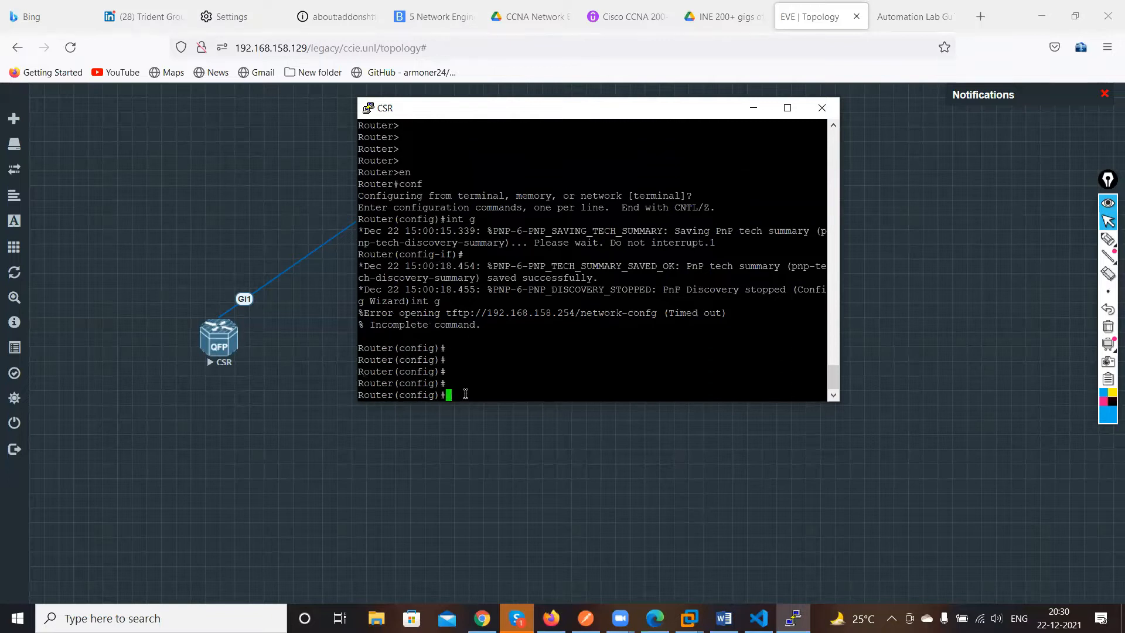
# Enter interface configuration for GigabitEthernet1 with int g 1
pyautogui.write('itn')
pyautogui.press('BackSpace')
pyautogui.press('BackSpace')
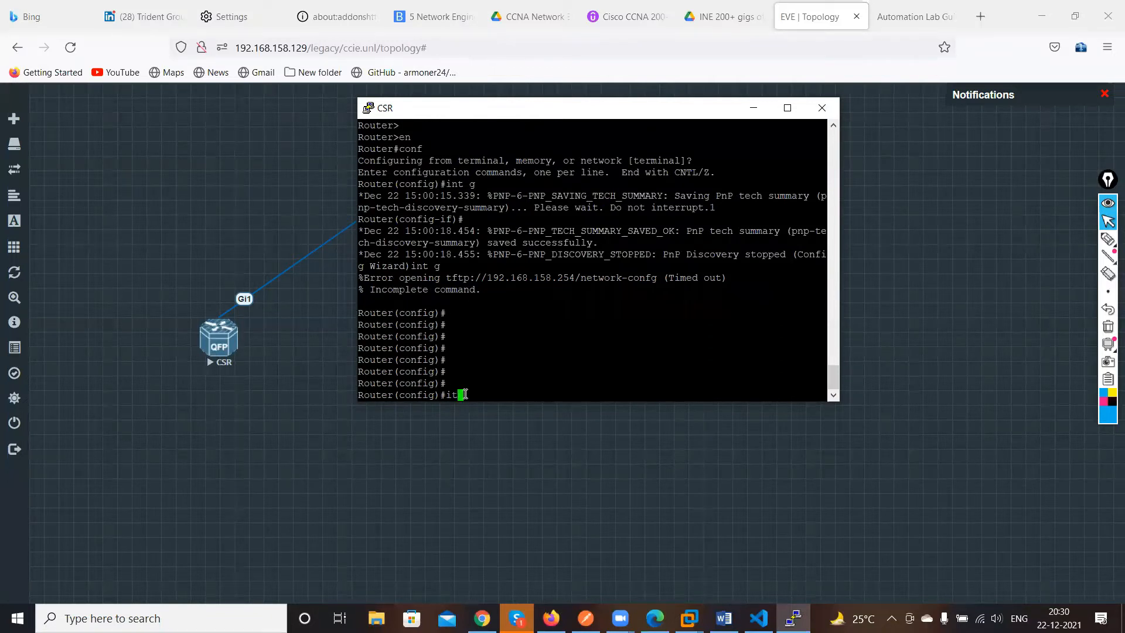
pyautogui.write('nt g 1')
pyautogui.press('Return')
# Configure GigabitEthernet1 to obtain its address by DHCP with ip address dhcp
pyautogui.write('ip ad')
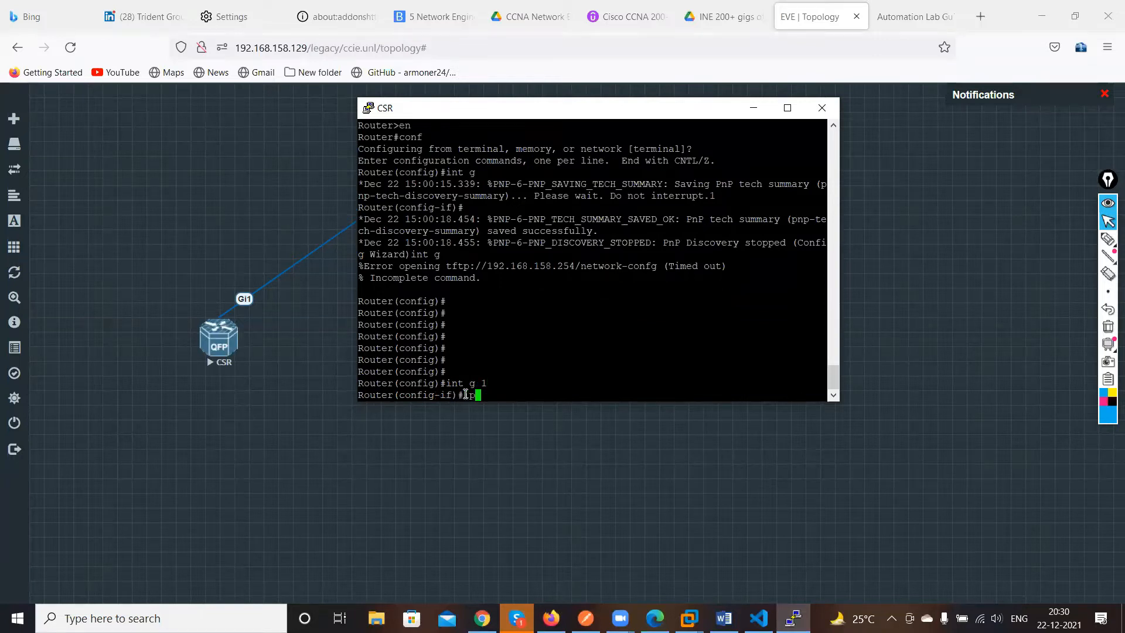
pyautogui.press('Tab')
pyautogui.write('d')
pyautogui.press('Tab')
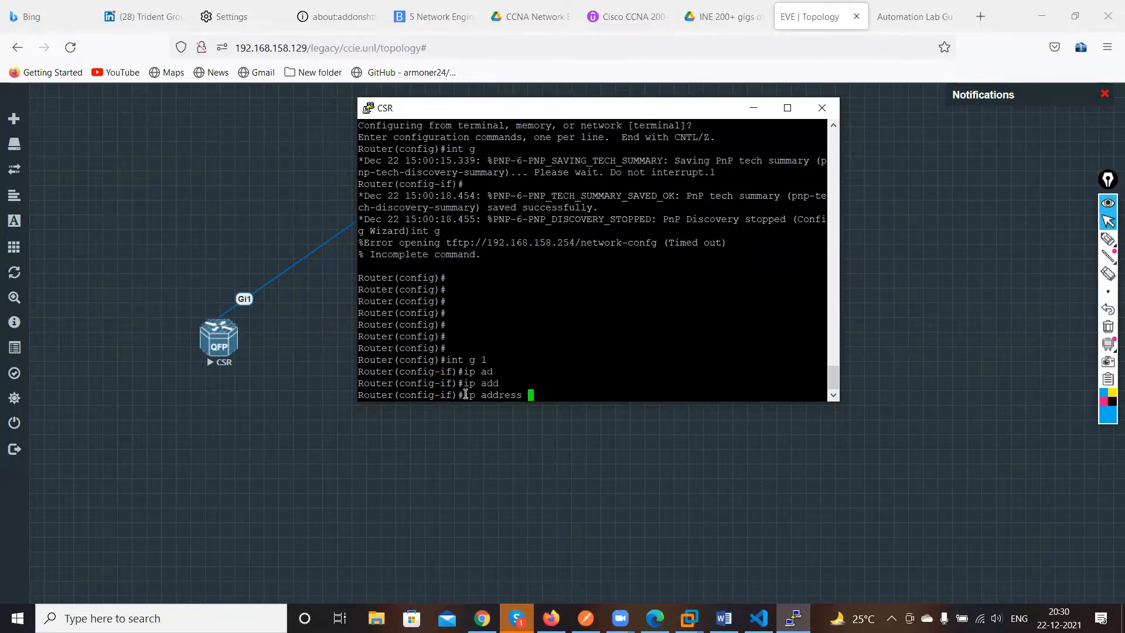
pyautogui.write('dh')
pyautogui.press('Tab')
pyautogui.press('Return')
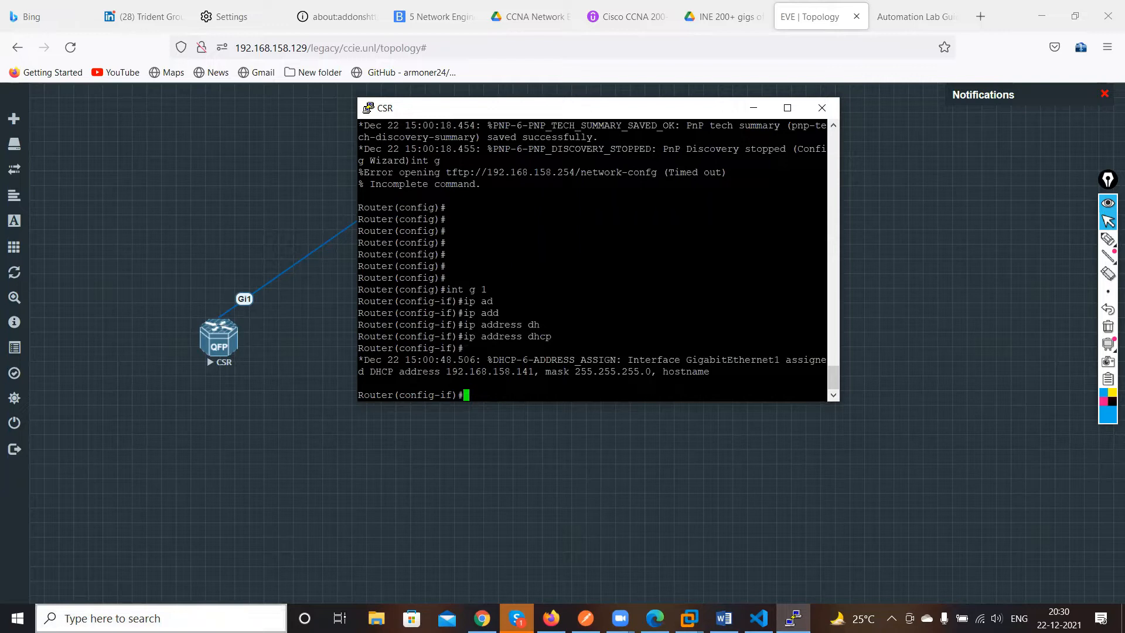
# Open Command Prompt and ping the router's DHCP address 192.168.158.141
pyautogui.click(161, 618)
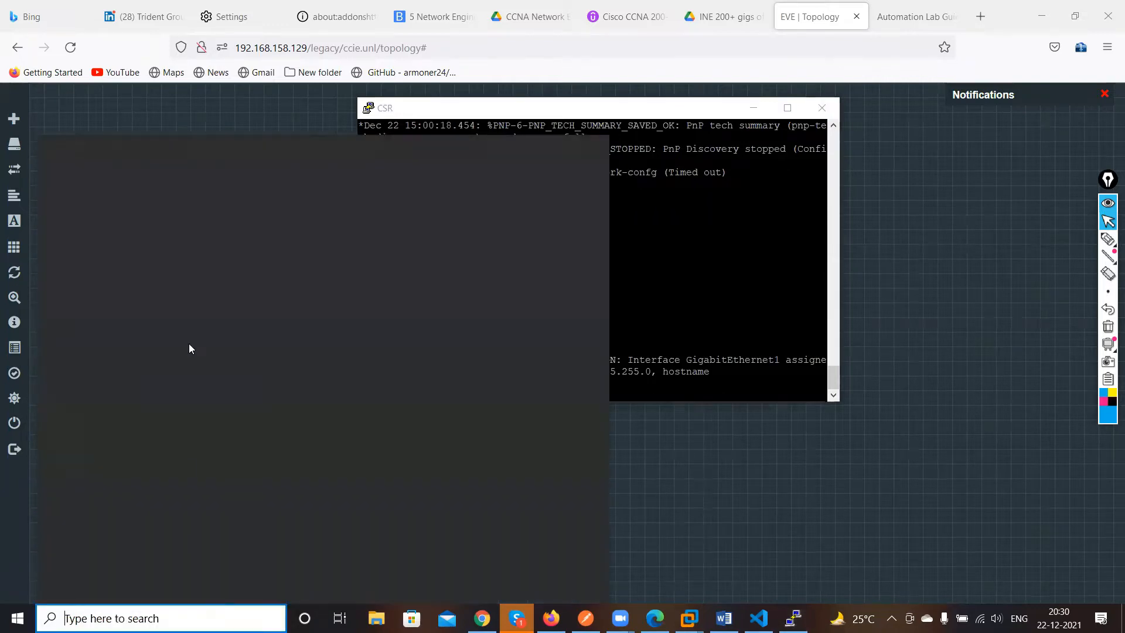
pyautogui.write('com')
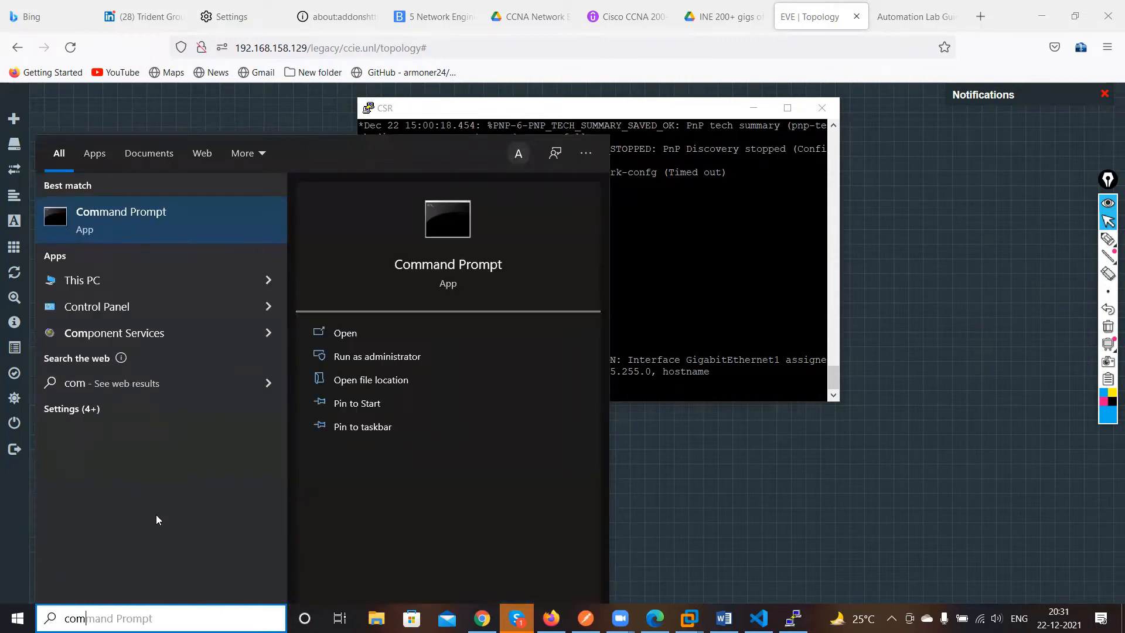
pyautogui.click(120, 218)
pyautogui.write('ping 192')
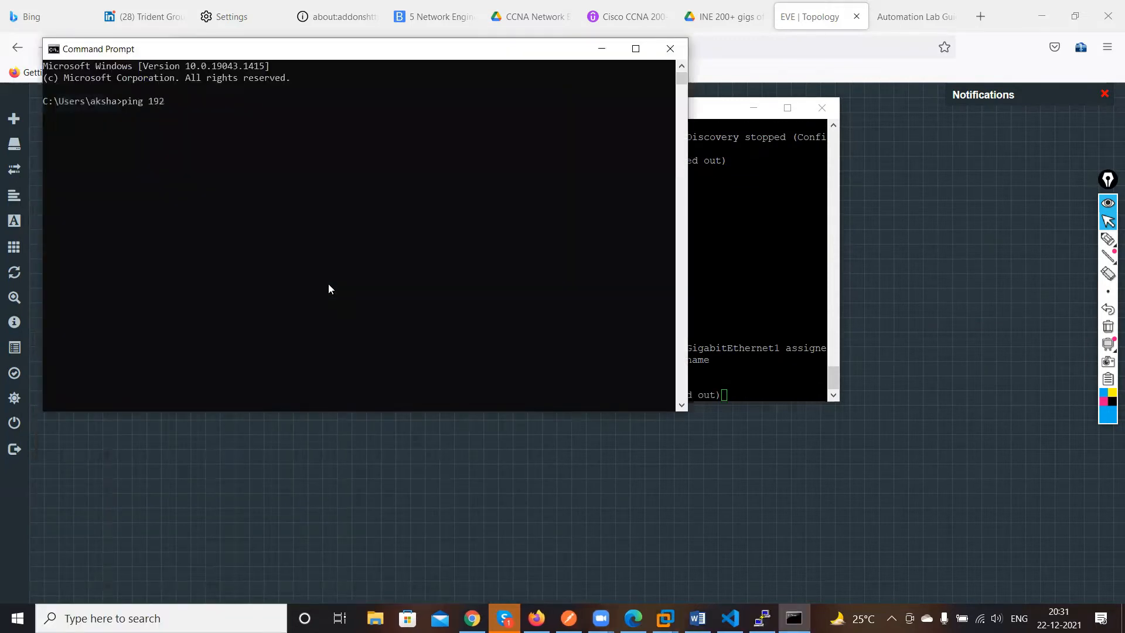
pyautogui.write('.168.158.1.\\')
pyautogui.press('BackSpace')
pyautogui.press('BackSpace')
pyautogui.write('41')
pyautogui.press('Return')
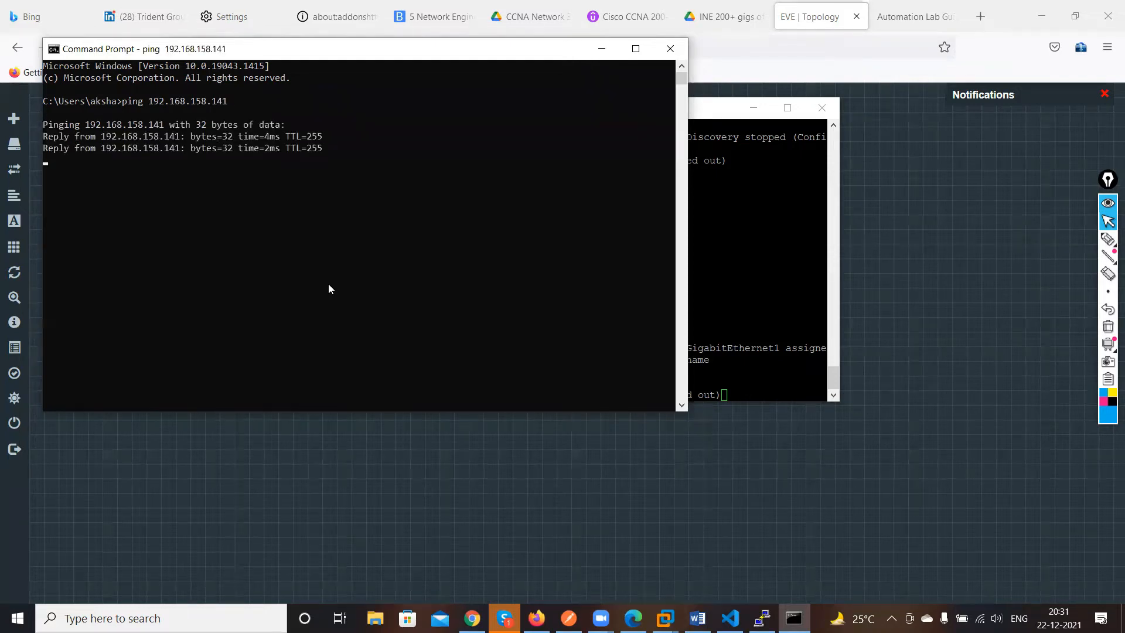
# Return to the router console and exit interface configuration mode with ex
pyautogui.click(603, 52)
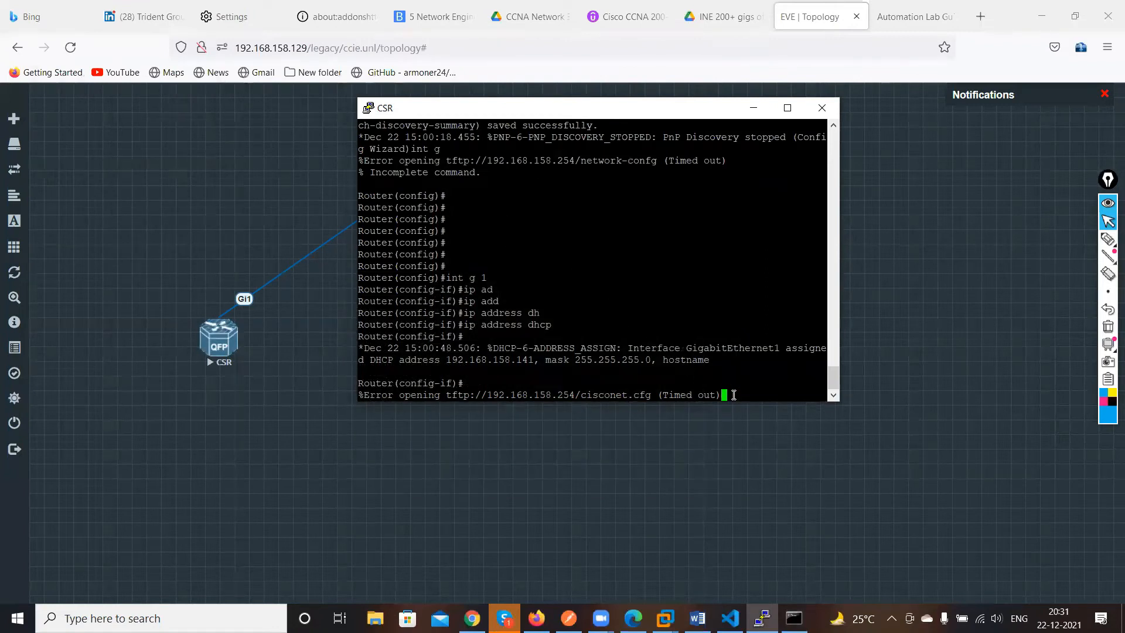
pyautogui.press('Return')
pyautogui.press('Return')
pyautogui.press('Return')
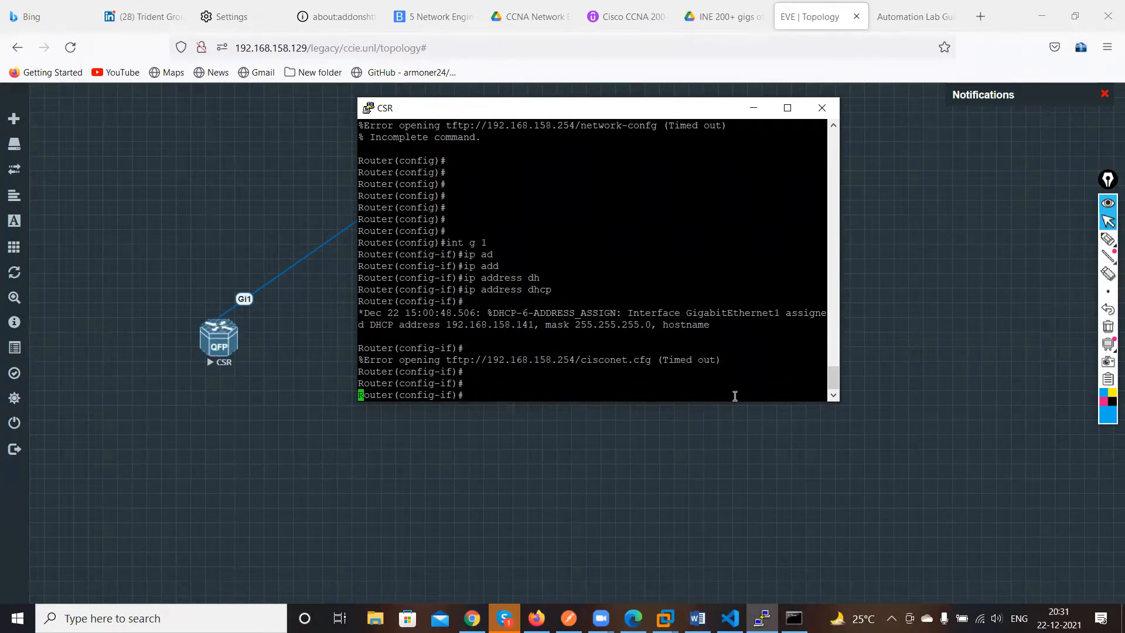
pyautogui.press('Return')
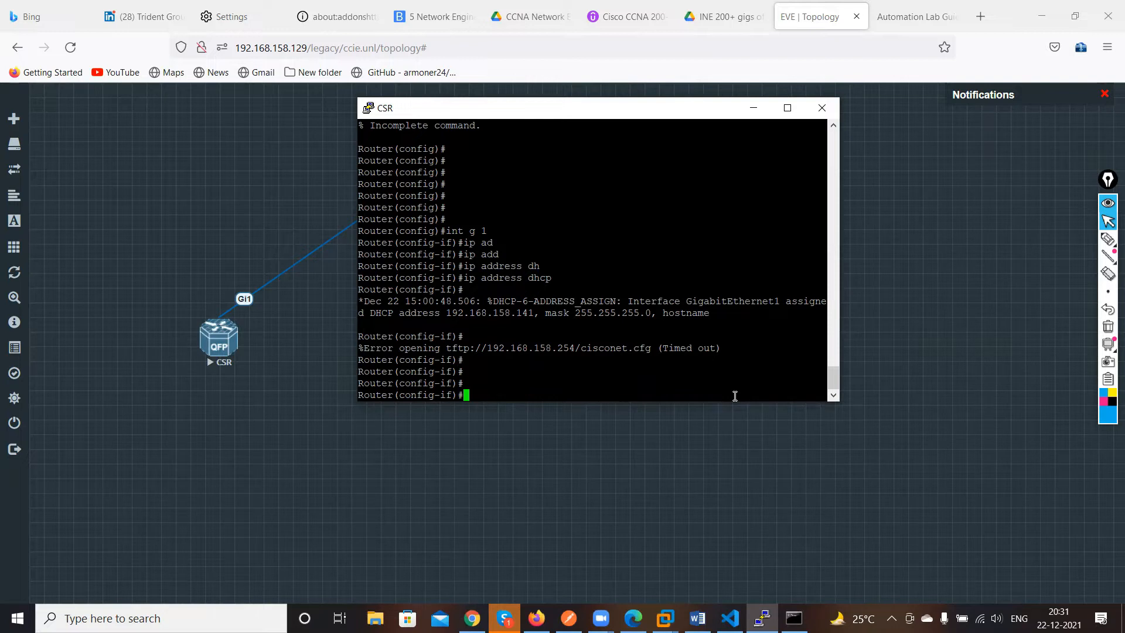
pyautogui.write('ex')
pyautogui.press('Return')
pyautogui.press('Return')
pyautogui.press('Return')
pyautogui.press('Return')
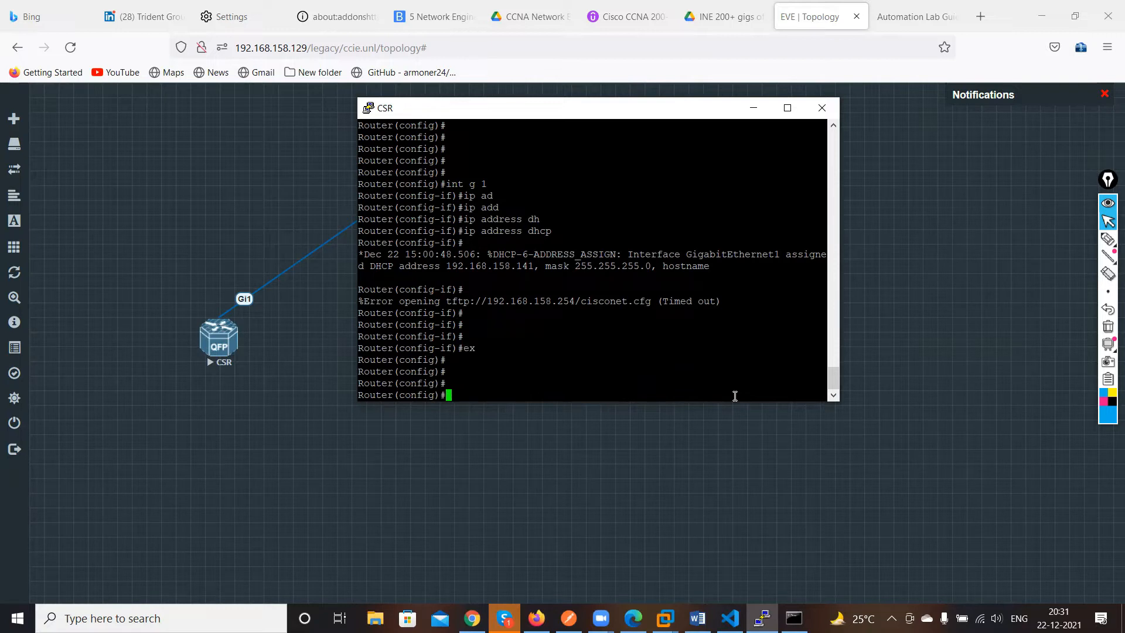
# Enable the router's HTTP server with ip http server
pyautogui.write('ip ht')
pyautogui.press('Tab')
pyautogui.write('se')
pyautogui.press('Tab')
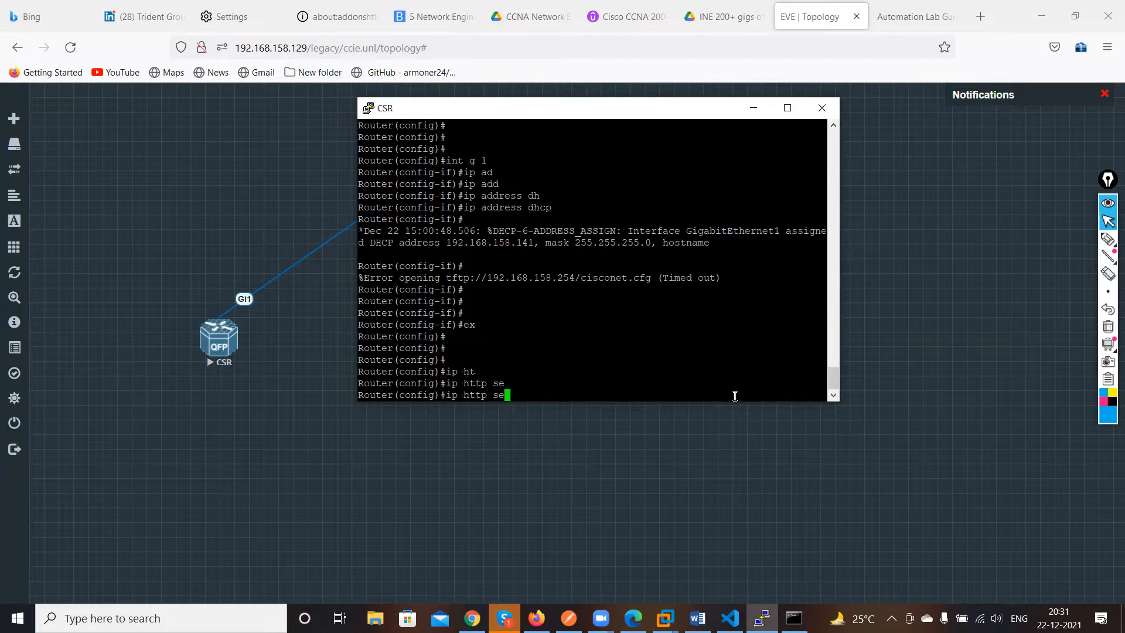
pyautogui.write('r')
pyautogui.press('Tab')
pyautogui.press('Return')
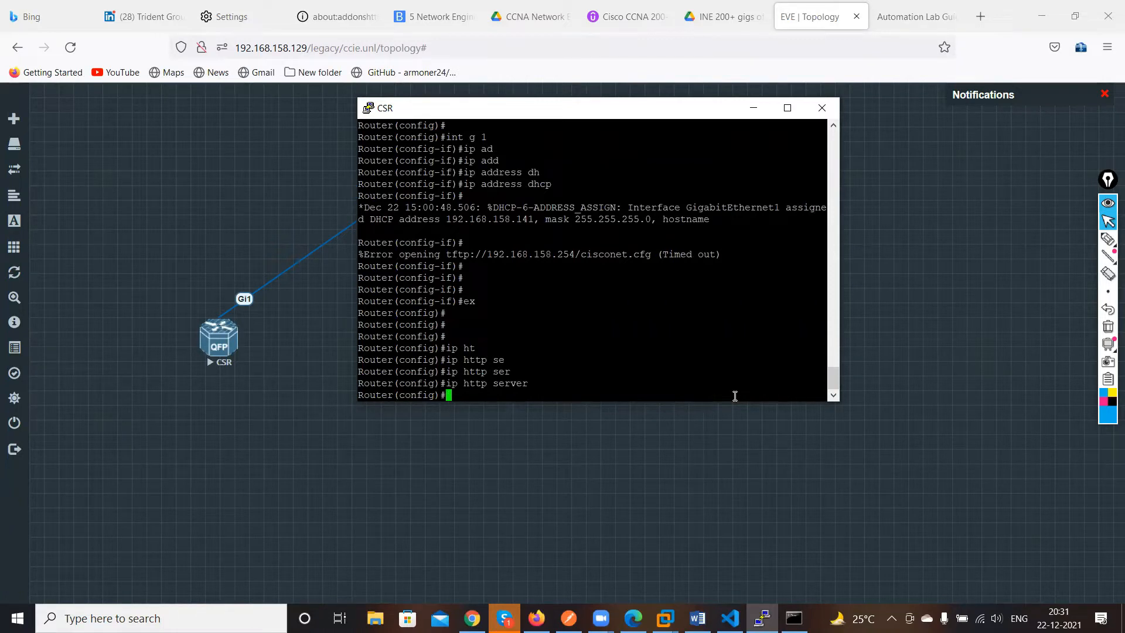
pyautogui.press('Return')
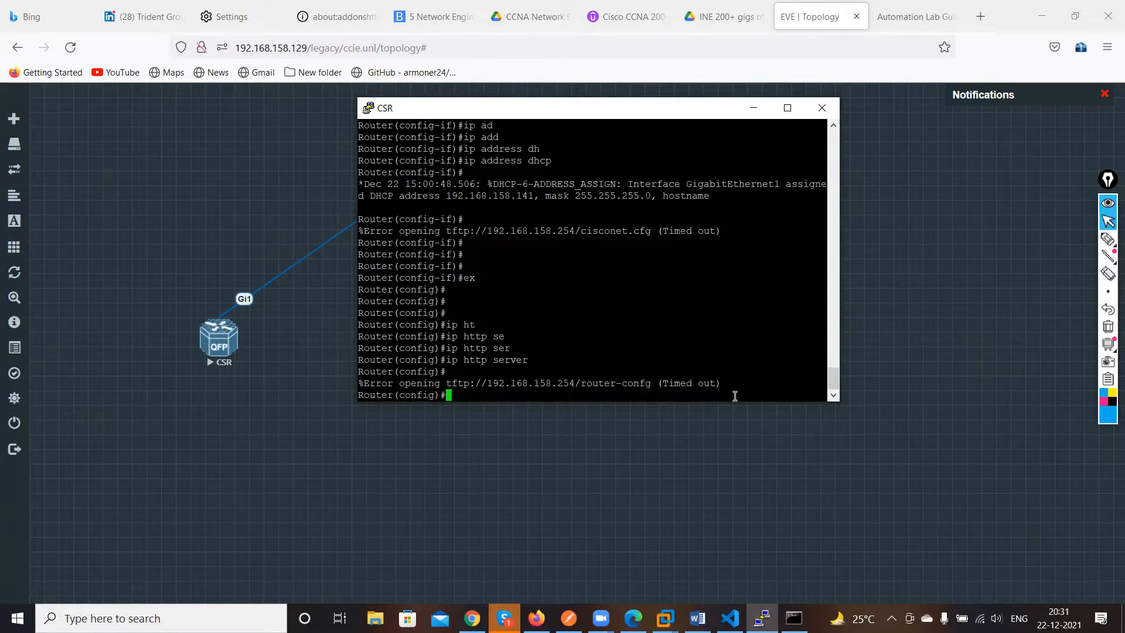
# Set HTTP authentication to local with ip http authentication local
pyautogui.write('ip')
pyautogui.press('Tab')
pyautogui.write('ht')
pyautogui.press('Tab')
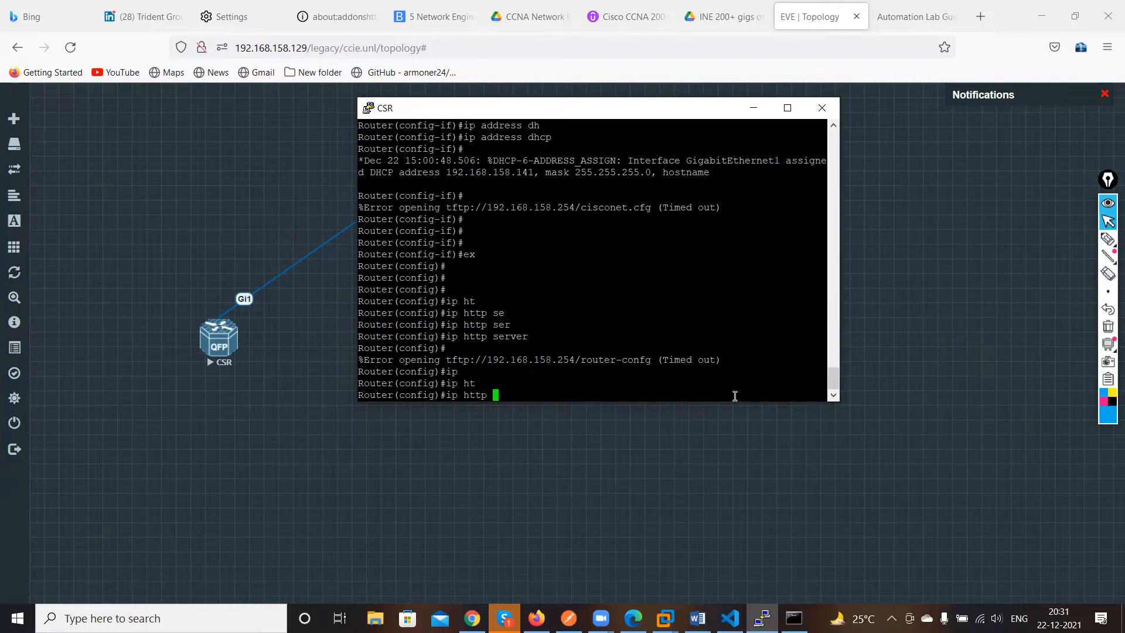
pyautogui.write('au')
pyautogui.press('Tab')
pyautogui.write('tht')
pyautogui.press('Tab')
pyautogui.press('BackSpace')
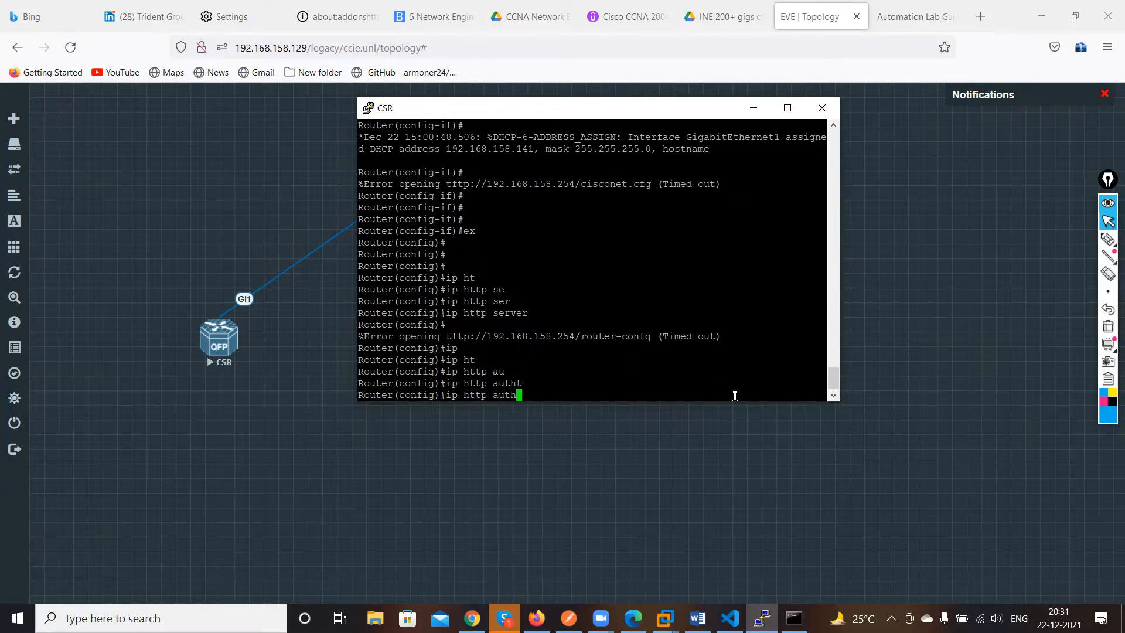
pyautogui.press('Tab')
pyautogui.write('e')
pyautogui.press('Tab')
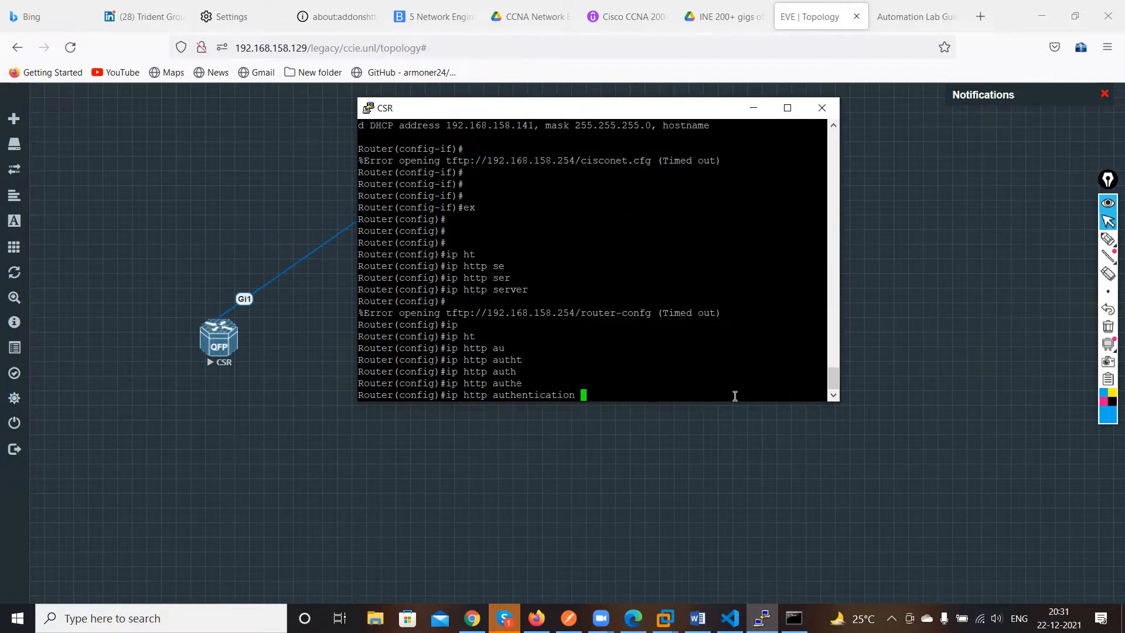
pyautogui.write('loc')
pyautogui.press('Tab')
pyautogui.press('Return')
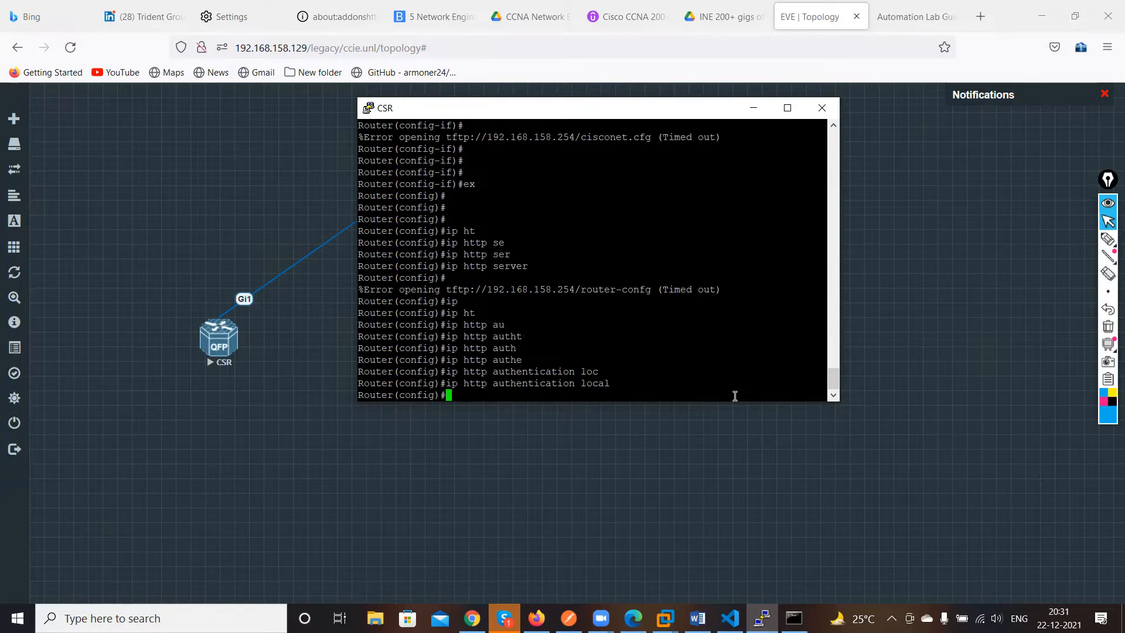
# Enable the HTTPS server with ip http secure-server
pyautogui.write('ip')
pyautogui.press('Tab')
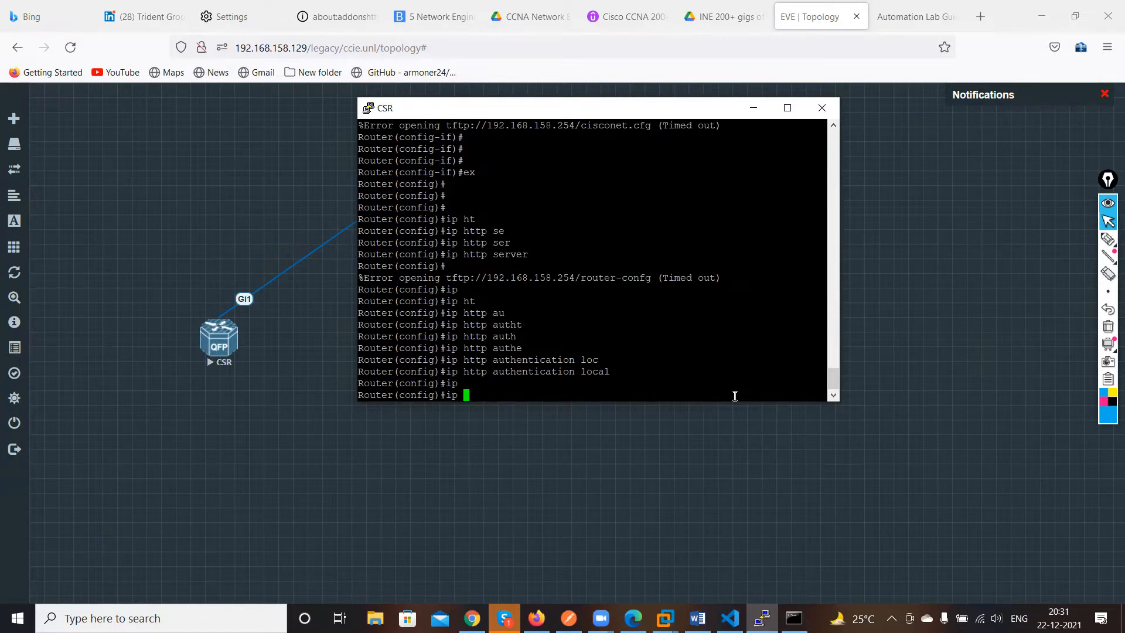
pyautogui.write('ht')
pyautogui.press('Tab')
pyautogui.write('se')
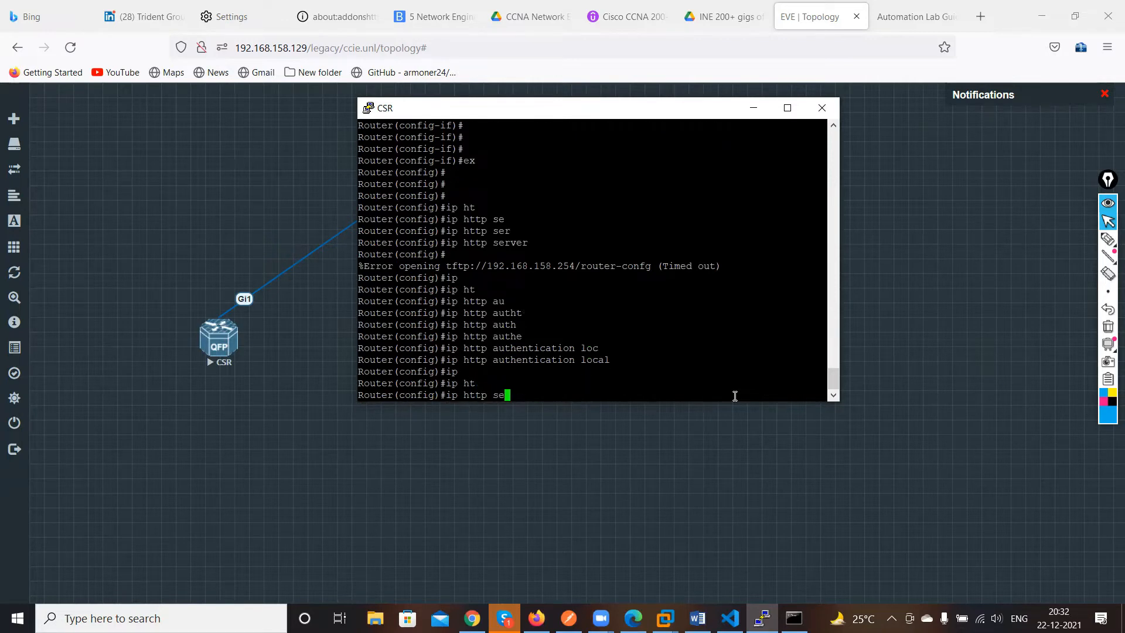
pyautogui.press('Tab')
pyautogui.write('c')
pyautogui.press('Tab')
pyautogui.write('se')
# Create local user cisco with privilege level 15 and enter its secret password
pyautogui.press('Tab')
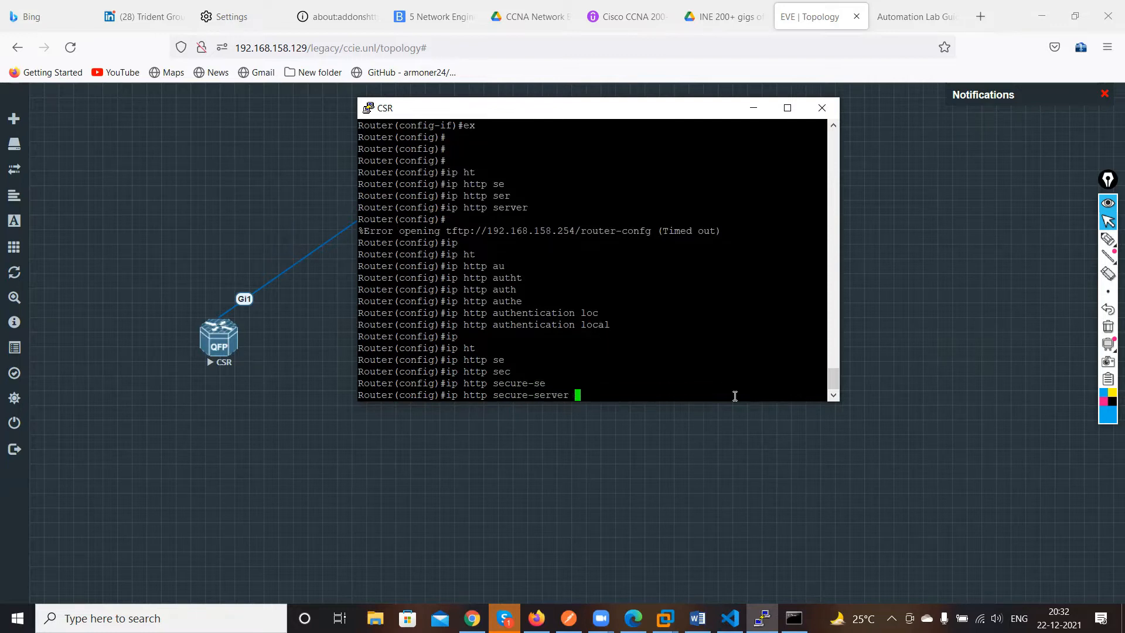
pyautogui.press('Return')
pyautogui.write('user')
pyautogui.press('Tab')
pyautogui.write('n')
pyautogui.press('Tab')
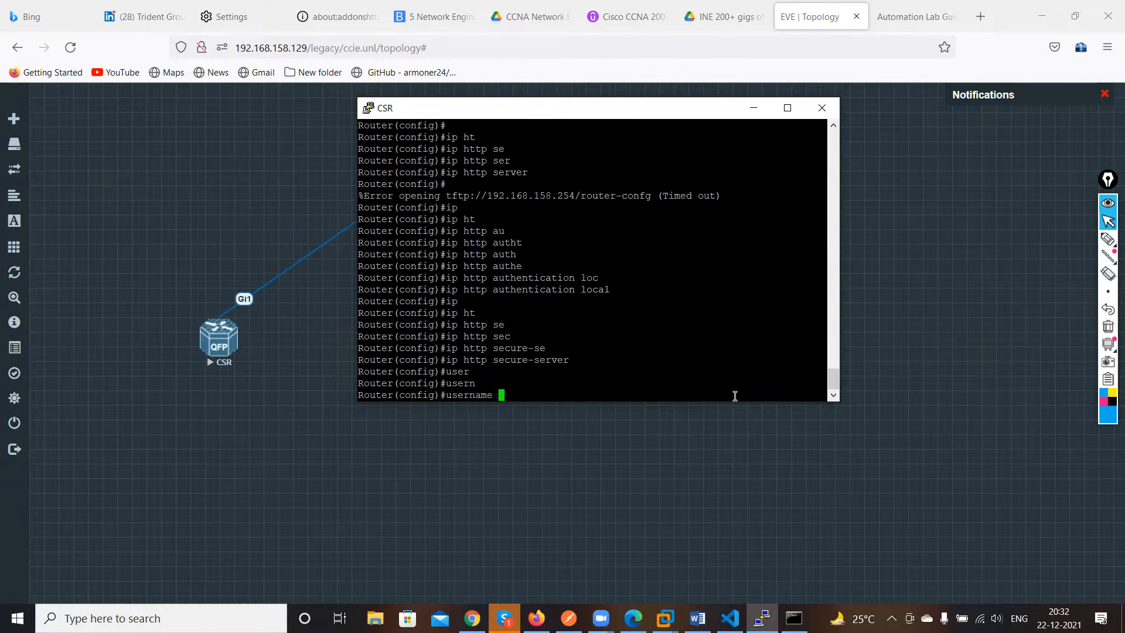
pyautogui.write('cisco pr')
pyautogui.press('Tab')
pyautogui.write('15')
pyautogui.write(' se')
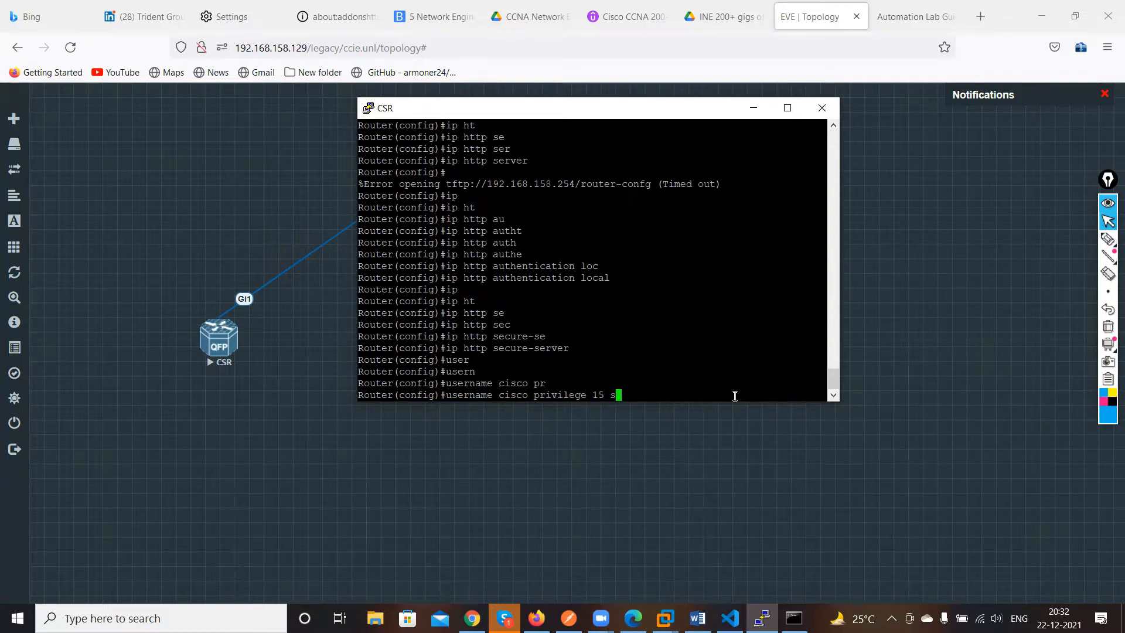
pyautogui.press('Tab')
pyautogui.write('c')
pyautogui.press('Tab')
pyautogui.write('cisco')
pyautogui.press('Return')
pyautogui.press('Return')
pyautogui.press('Return')
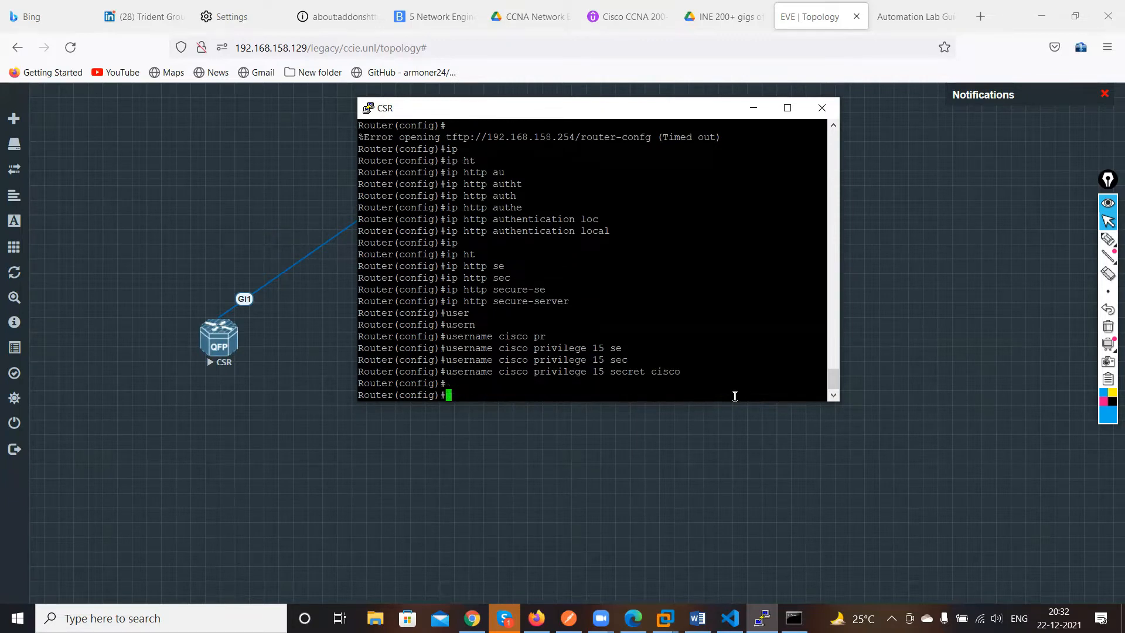
# Enable RESTCONF on the router with the restconf command
pyautogui.write('rest')
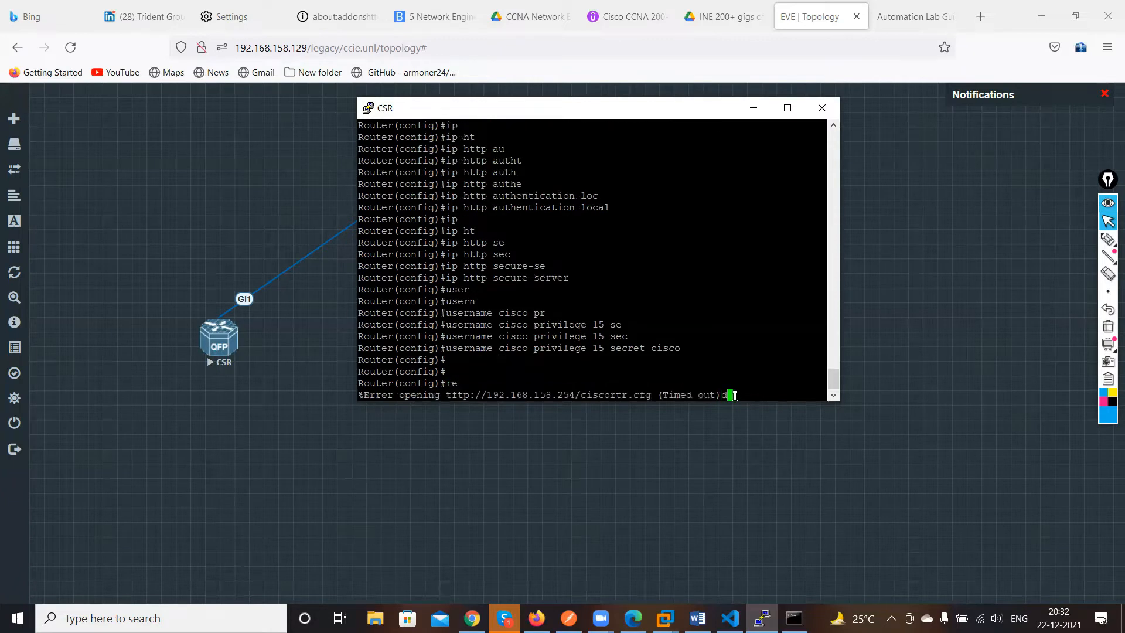
pyautogui.press('Return')
pyautogui.press('Return')
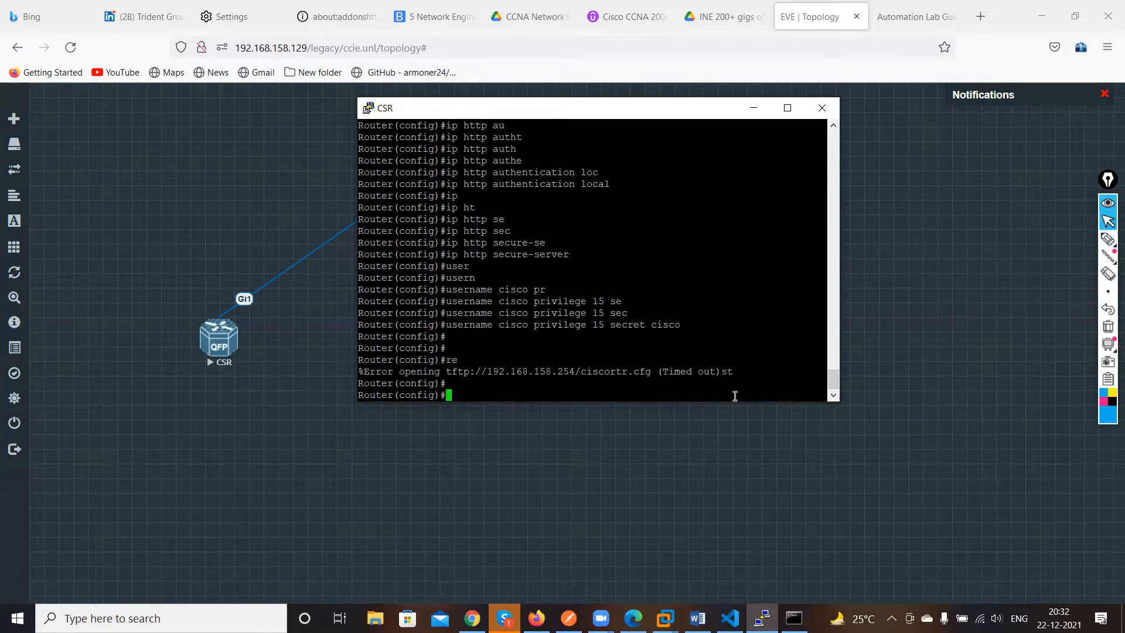
pyautogui.write('res')
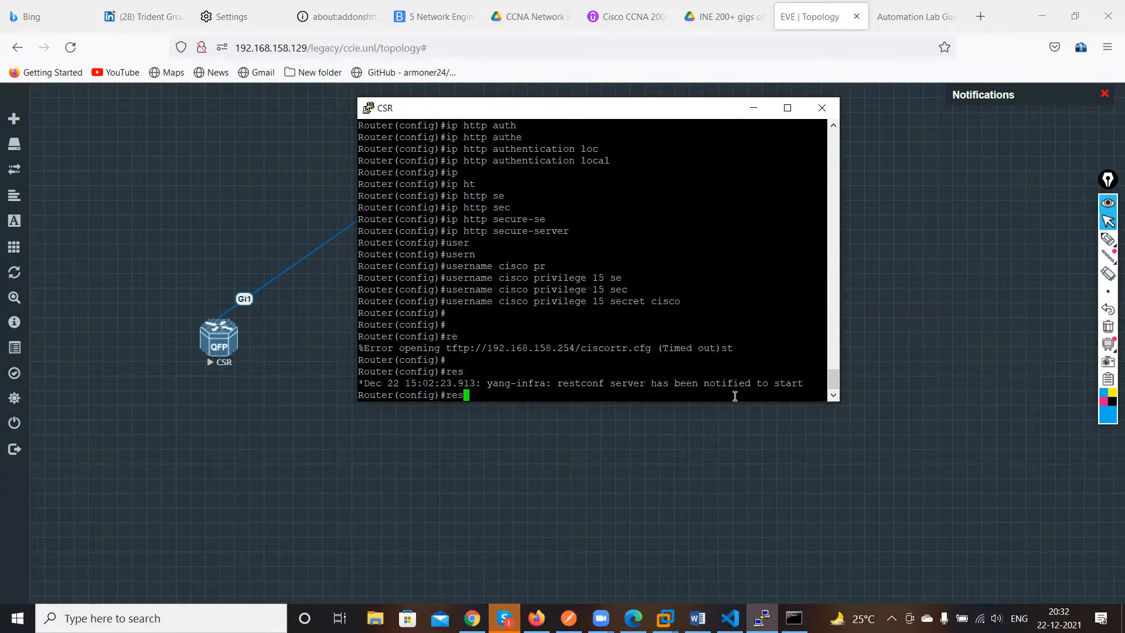
pyautogui.press('Tab')
pyautogui.write('t')
pyautogui.press('Tab')
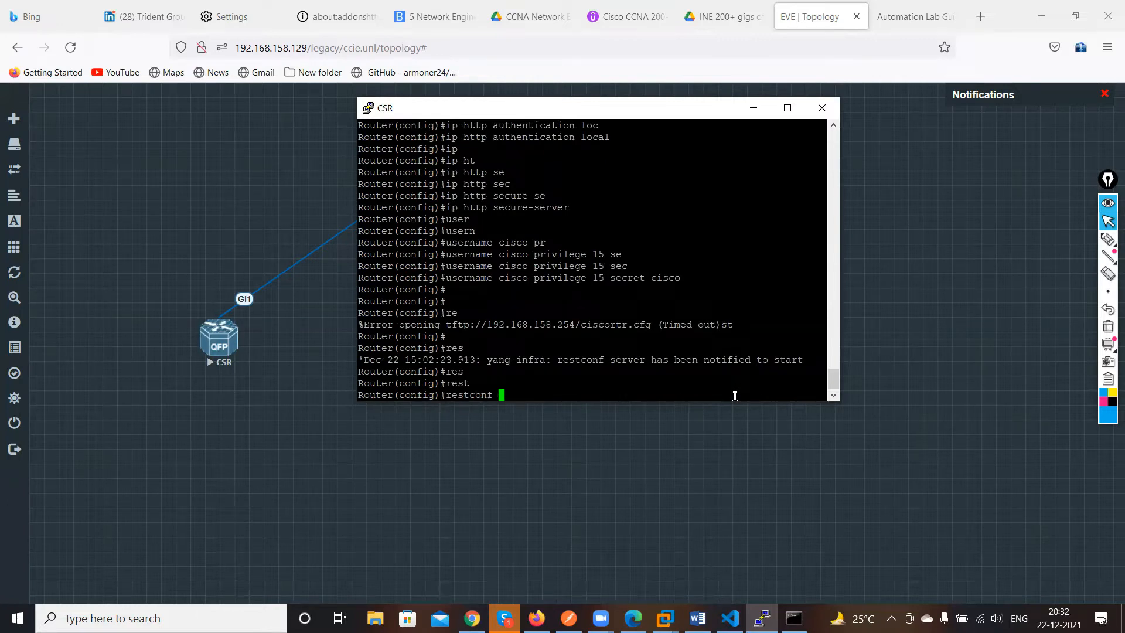
pyautogui.press('Return')
pyautogui.press('Return')
pyautogui.press('Return')
pyautogui.press('Return')
pyautogui.press('Return')
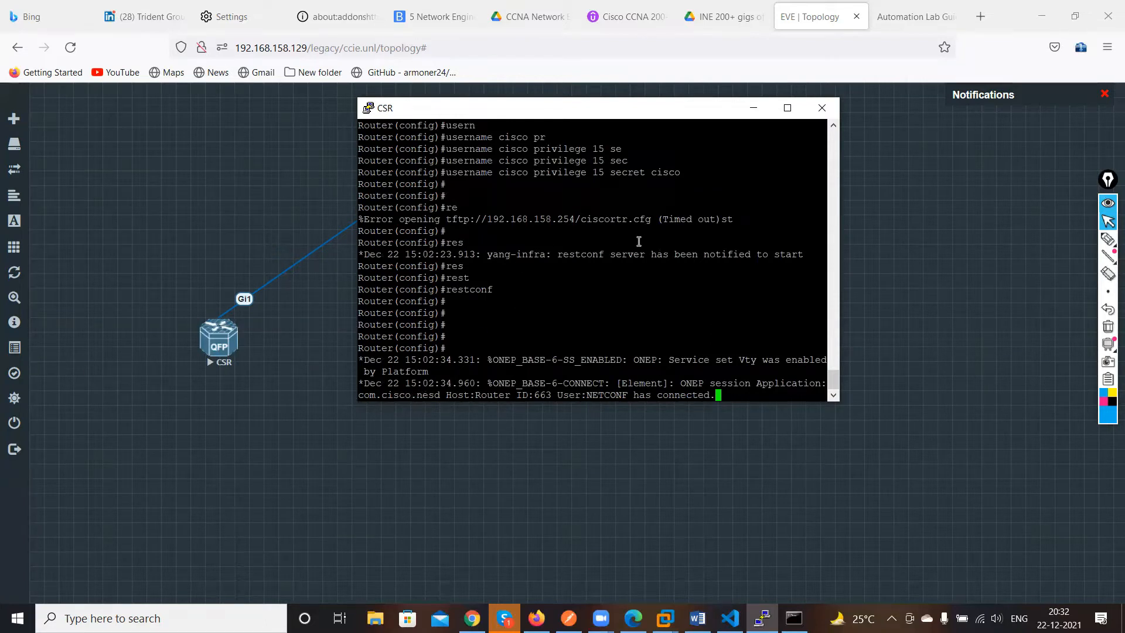
# Switch to Postman's REST APIs collection with the Line VTY request
pyautogui.click(747, 116)
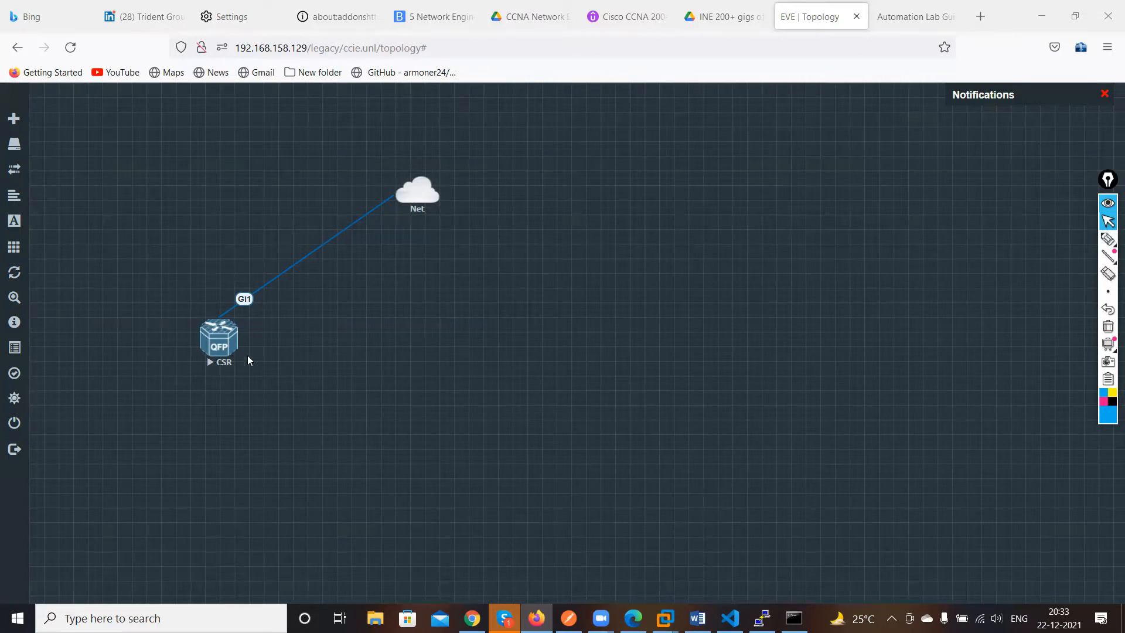
pyautogui.moveTo(418, 208)
pyautogui.click(569, 619)
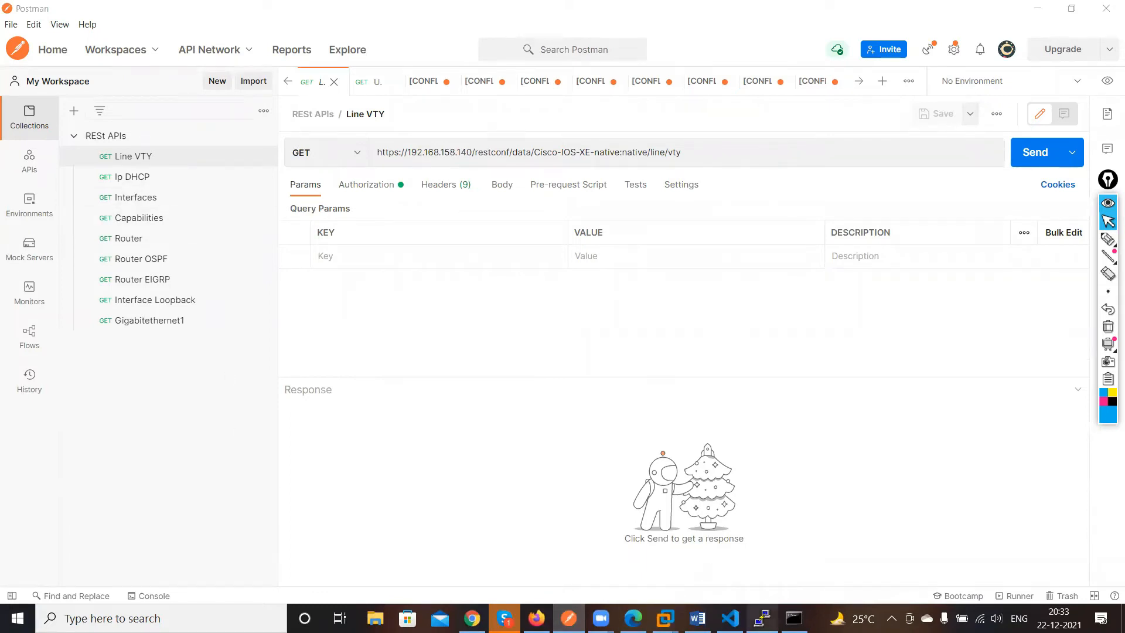
# Bring the CSR console back to the front and refresh the configuration prompt
pyautogui.moveTo(762, 618)
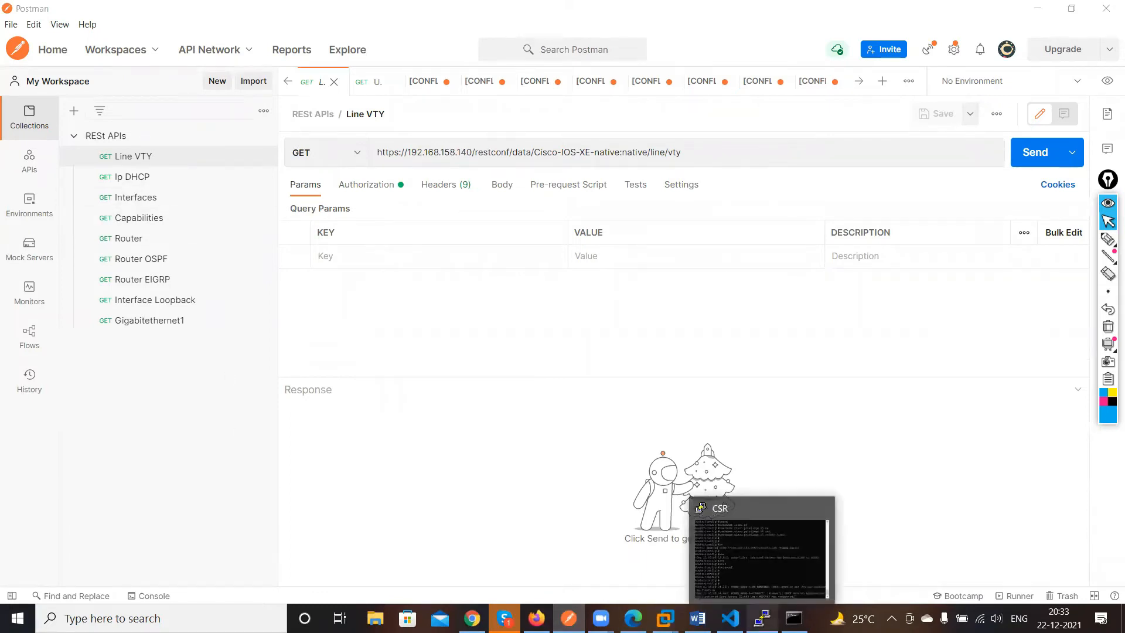
pyautogui.click(790, 578)
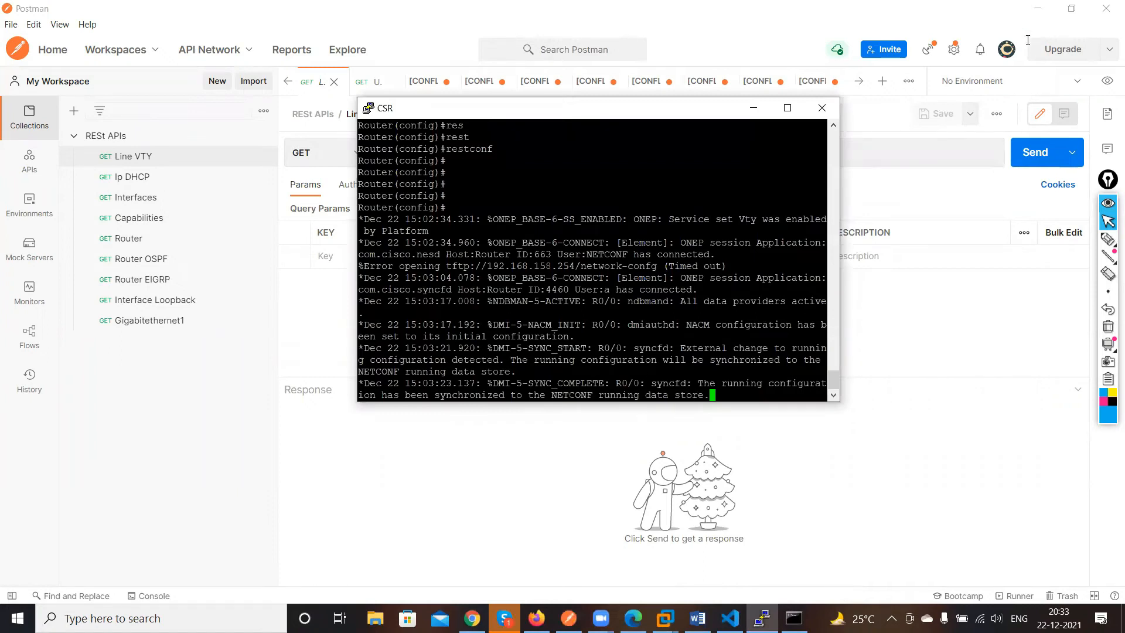
pyautogui.click(1038, 8)
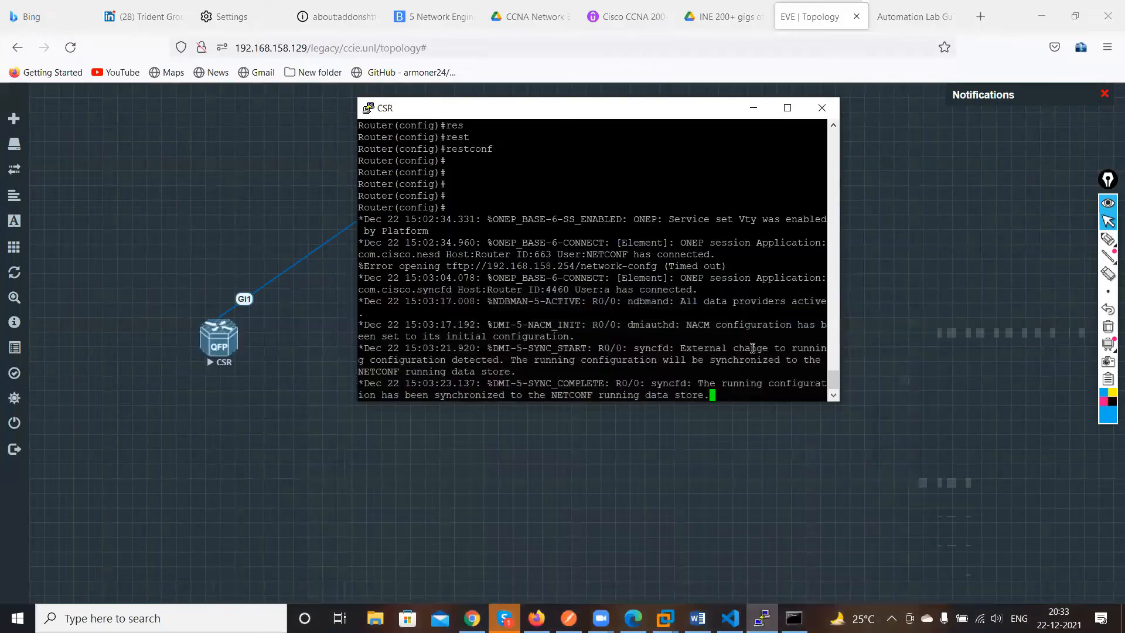
pyautogui.press('Return')
pyautogui.press('Return')
pyautogui.press('Return')
pyautogui.press('Return')
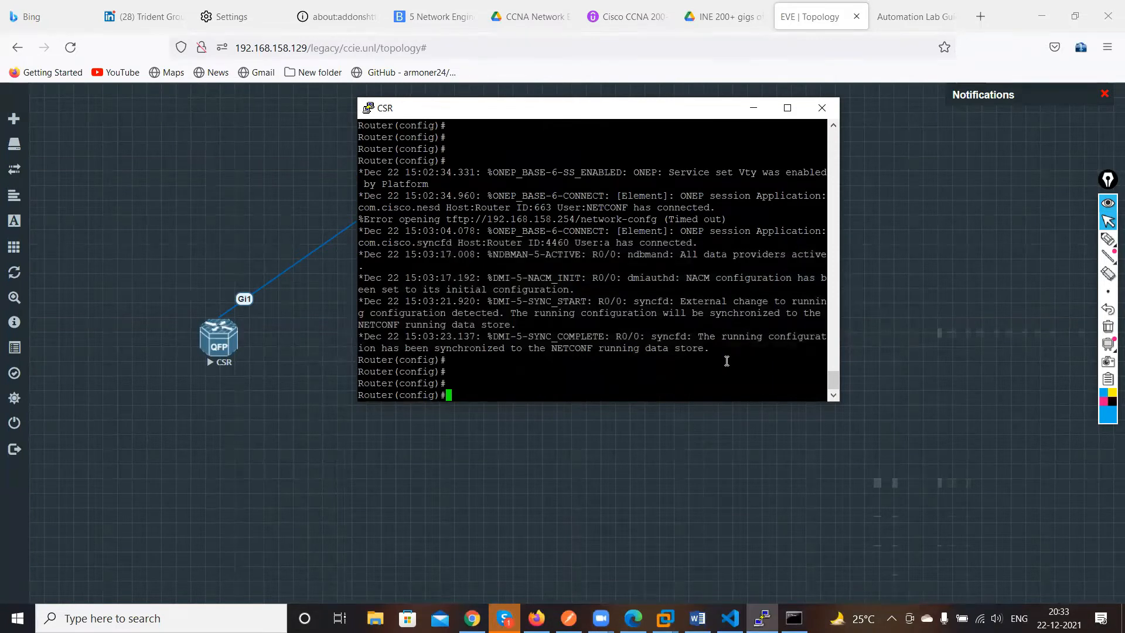
# Add a default static route 0.0.0.0 0.0.0.0 via next hop 192.168.1.1
pyautogui.write('ip rout')
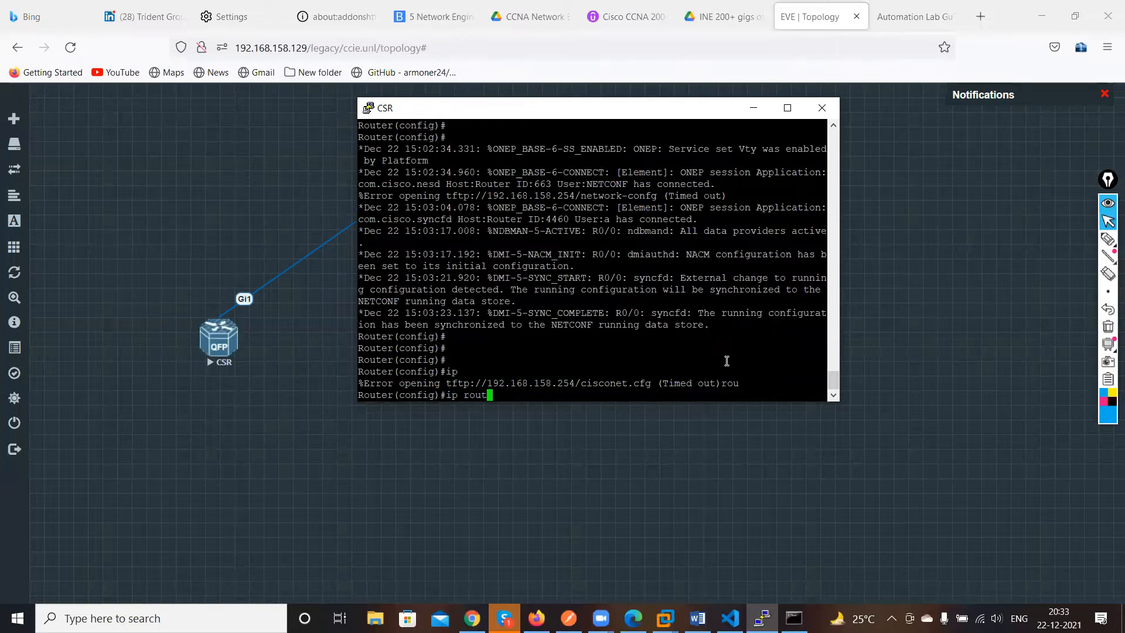
pyautogui.write('e ')
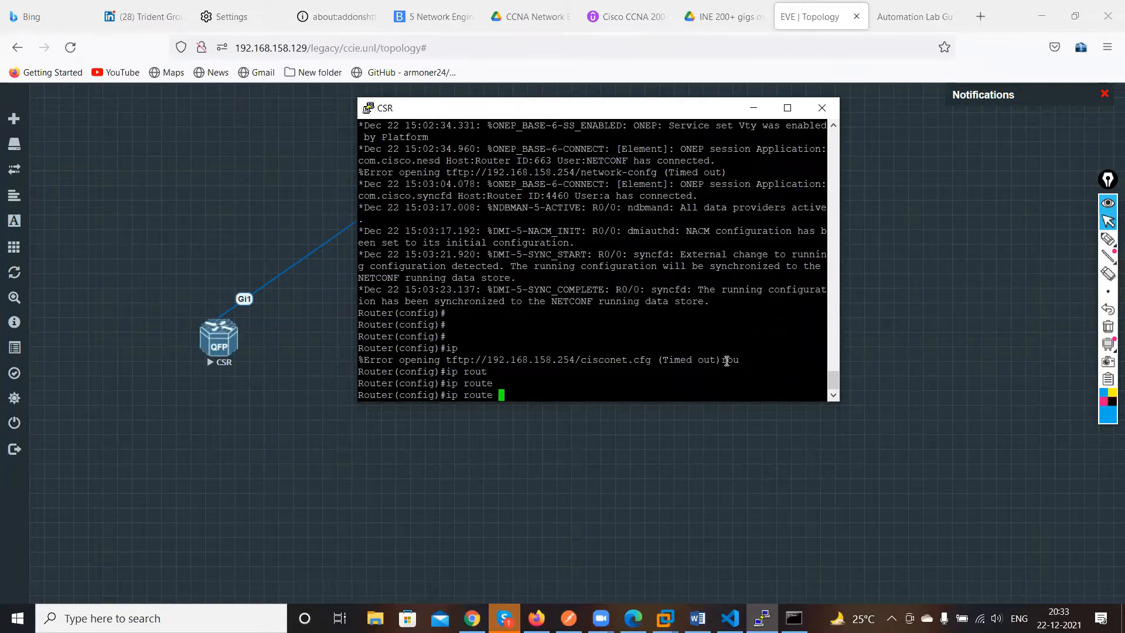
pyautogui.write('0.0.0.0 0.0.0.0 192.168.1.1')
pyautogui.press('Return')
pyautogui.press('Return')
pyautogui.press('Return')
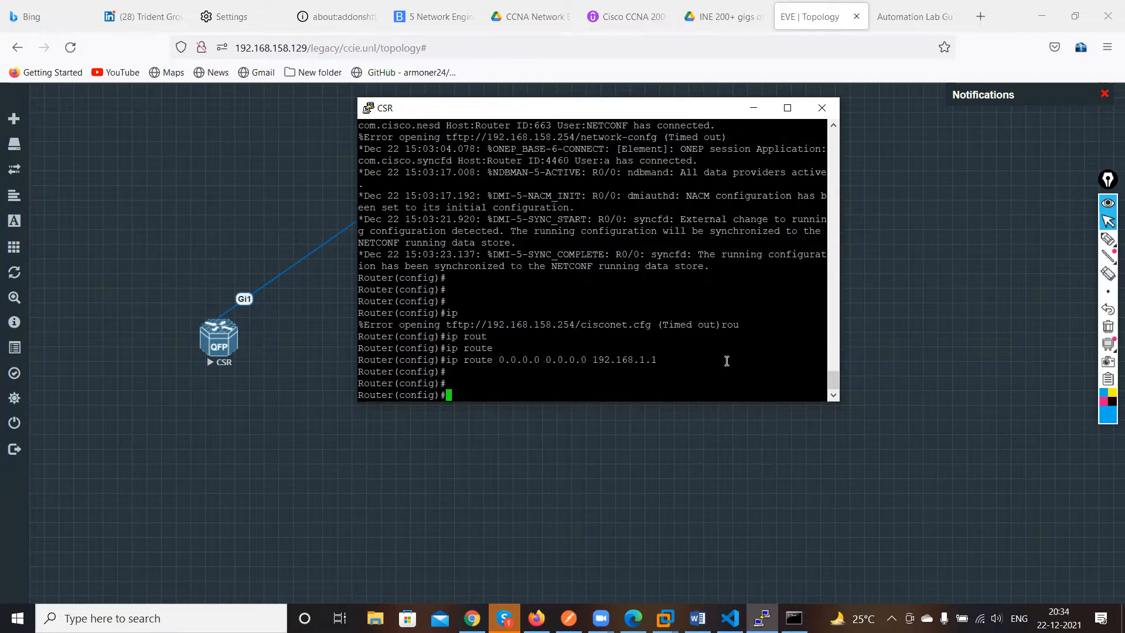
# Configure OSPF process 1 advertising network 10.0.0.0 with wildcard 0.255.255.255 in area 0, then exit router configuration
pyautogui.write('ro')
pyautogui.press('Tab')
pyautogui.write('ut')
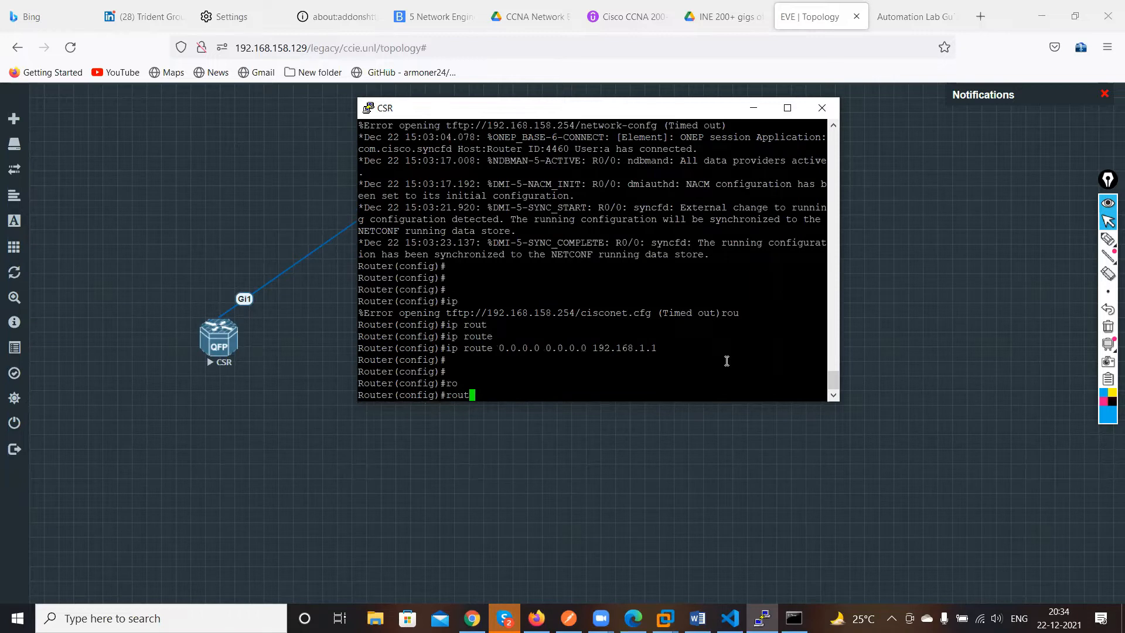
pyautogui.write('e')
pyautogui.press('Tab')
pyautogui.write('r os')
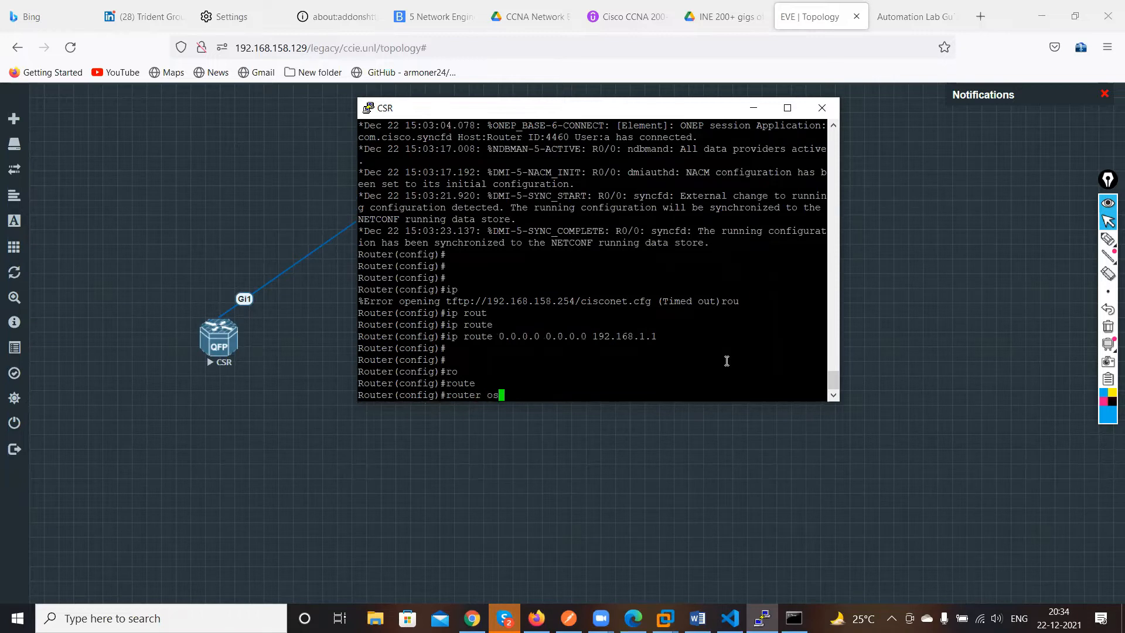
pyautogui.press('Tab')
pyautogui.write('1')
pyautogui.press('Return')
pyautogui.write('net')
pyautogui.press('Tab')
pyautogui.write('10.0.0.')
pyautogui.write('1')
pyautogui.press('BackSpace')
pyautogui.write('0.0')
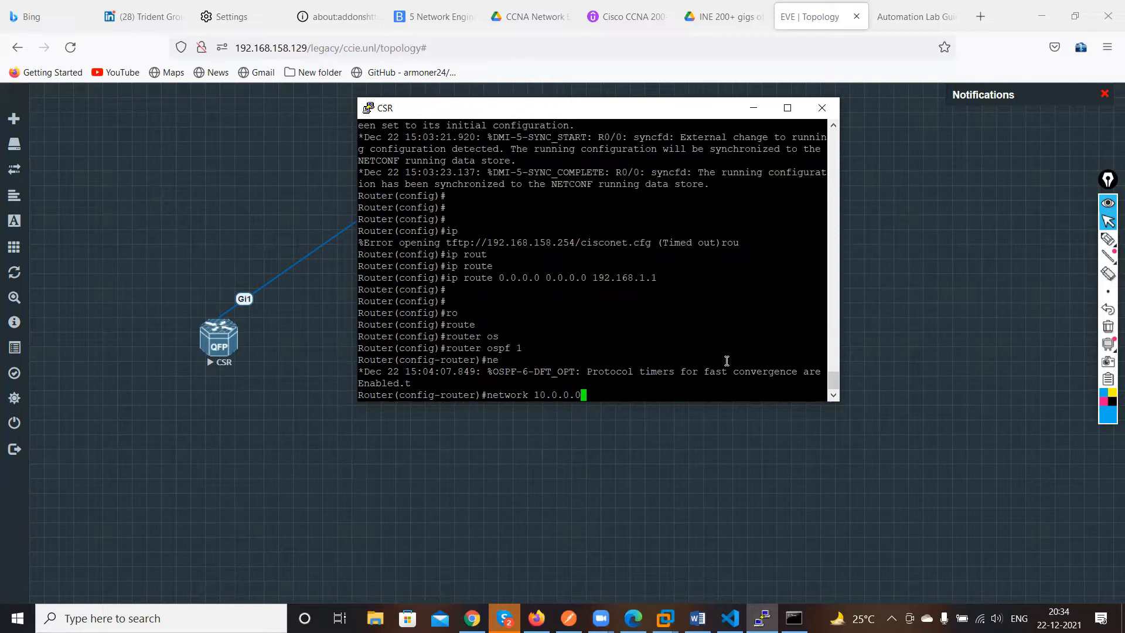
pyautogui.write('255.255.255.')
pyautogui.press('BackSpace')
pyautogui.write('area 0')
pyautogui.press('Return')
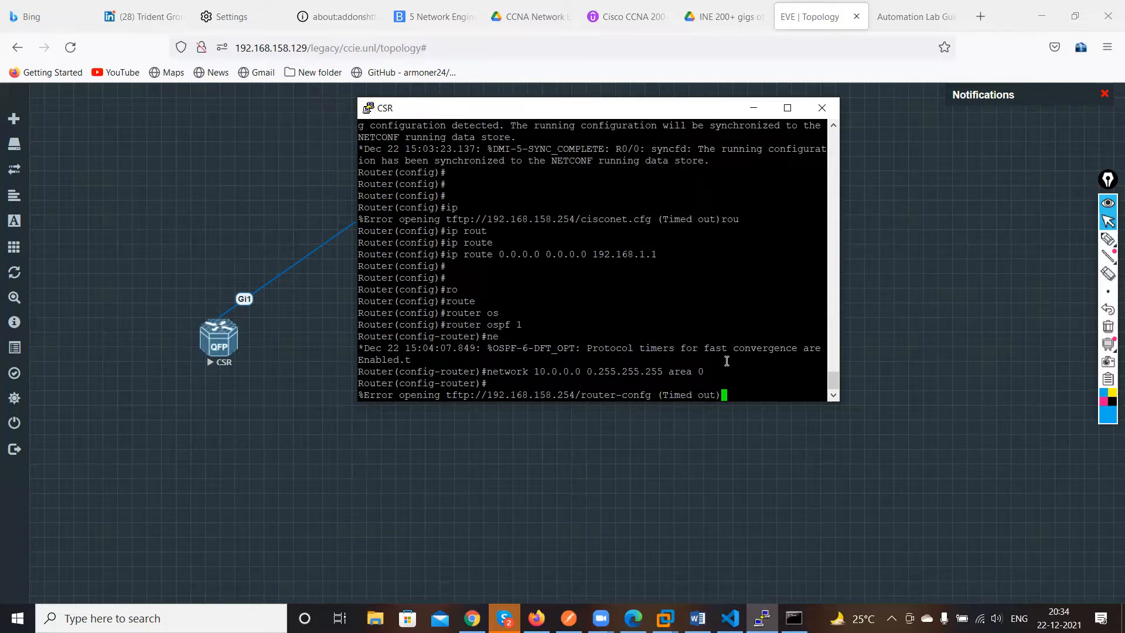
pyautogui.press('Return')
pyautogui.press('Return')
pyautogui.press('Return')
pyautogui.write('ex')
pyautogui.press('Return')
pyautogui.press('Return')
pyautogui.press('Return')
pyautogui.press('Return')
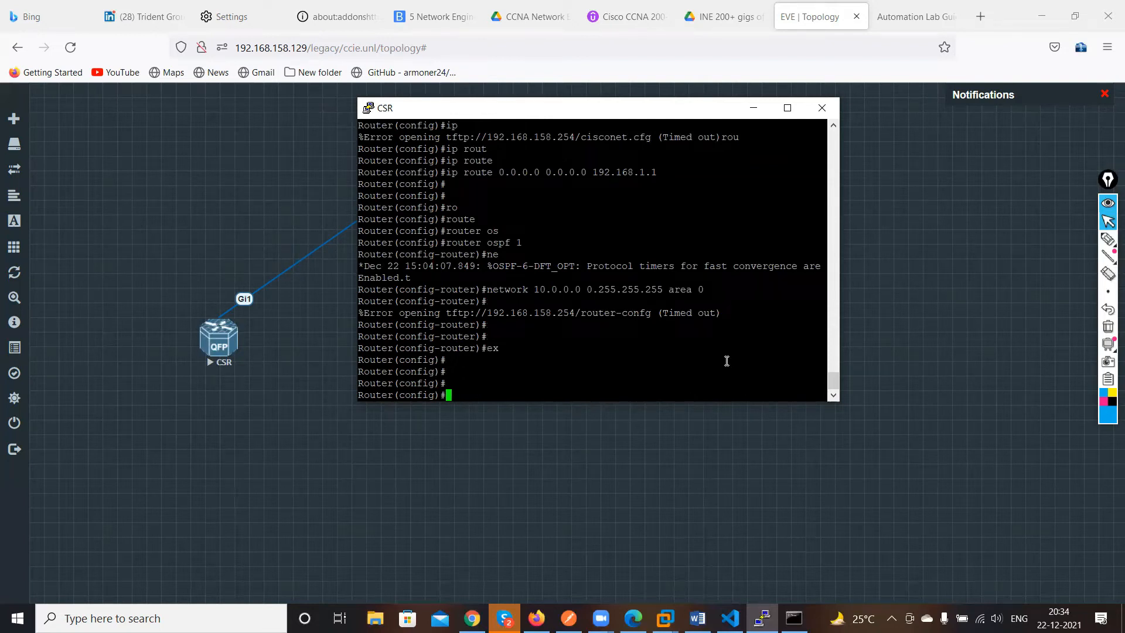
# Configure EIGRP autonomous system 100 advertising network 30.0.0.0, then return to privileged mode
pyautogui.write('ro')
pyautogui.press('Tab')
pyautogui.write('ut')
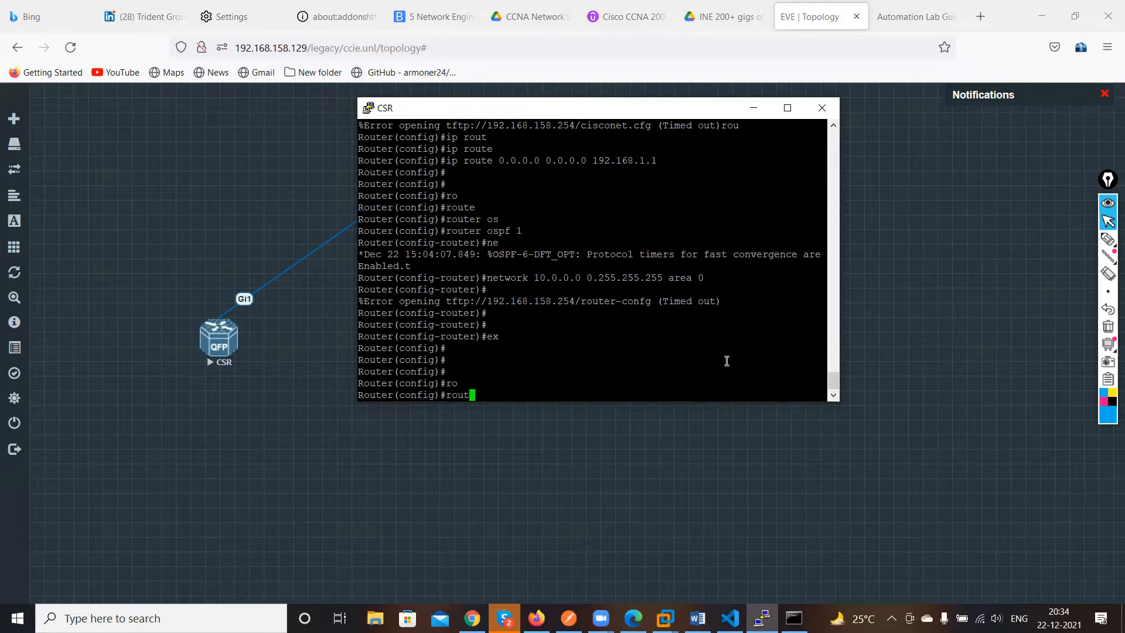
pyautogui.press('Tab')
pyautogui.write('e')
pyautogui.press('Tab')
pyautogui.write('r')
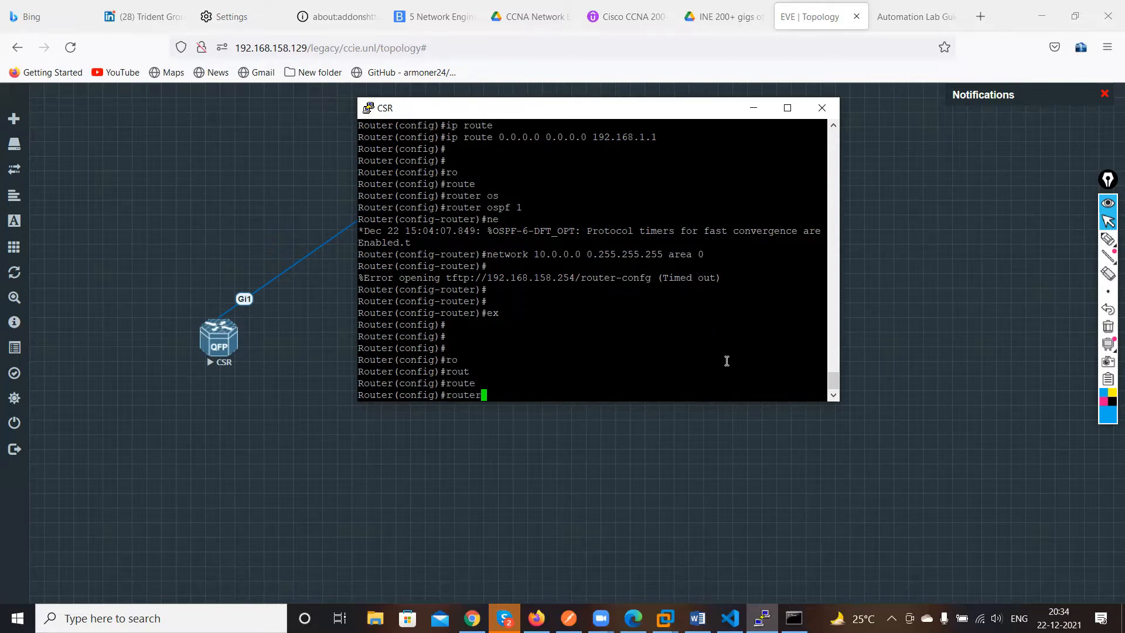
pyautogui.write(' e')
pyautogui.press('Tab')
pyautogui.write('100')
pyautogui.press('Return')
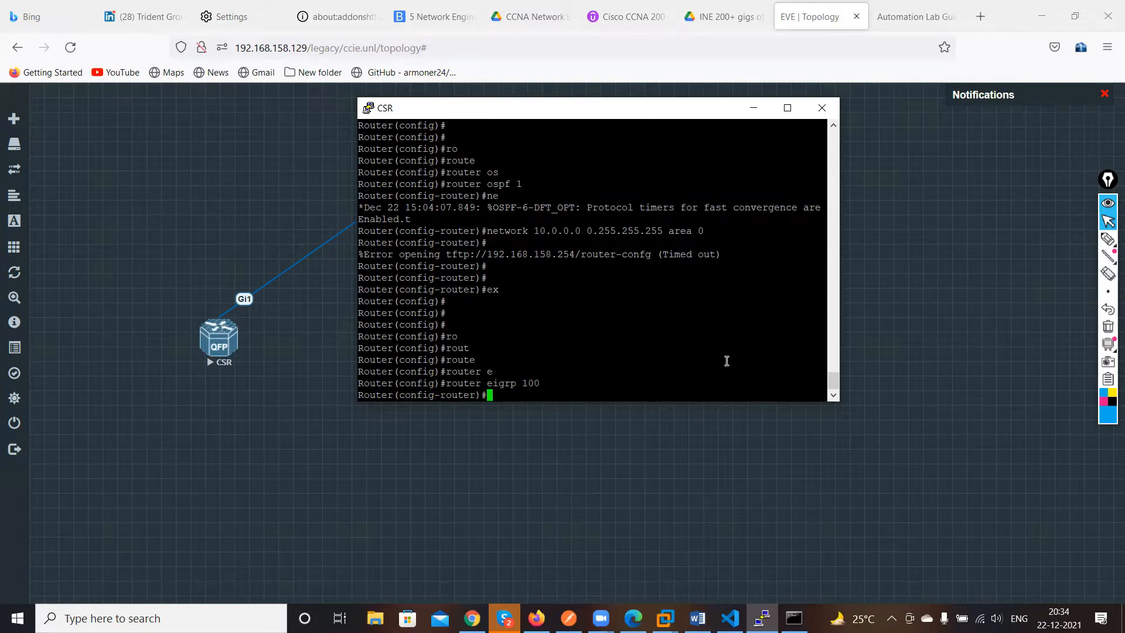
pyautogui.write('net')
pyautogui.press('Tab')
pyautogui.write('1')
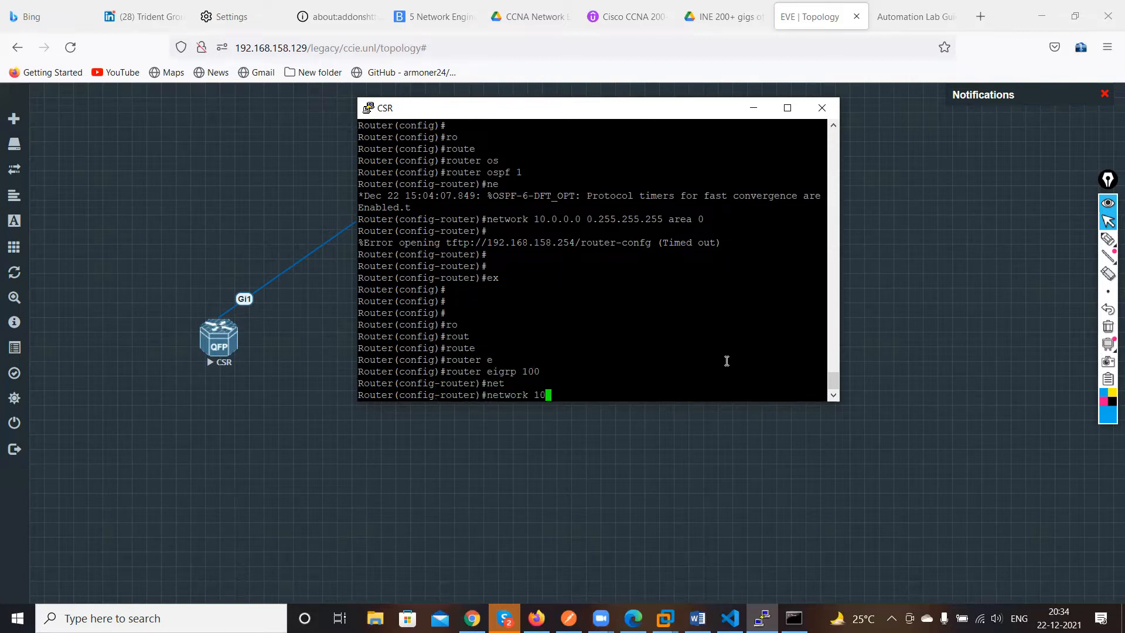
pyautogui.press('BackSpace')
pyautogui.write('30.0.0.0')
pyautogui.press('Return')
pyautogui.press('Return')
pyautogui.press('Return')
pyautogui.press('Return')
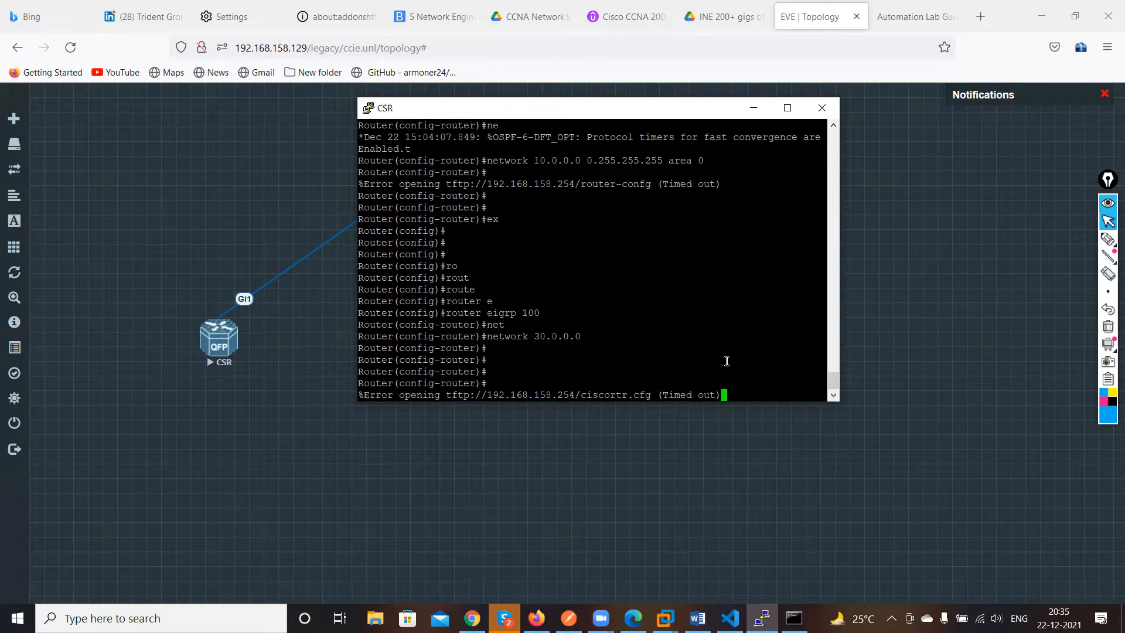
pyautogui.press('Return')
pyautogui.press('Return')
pyautogui.write('ex\\')
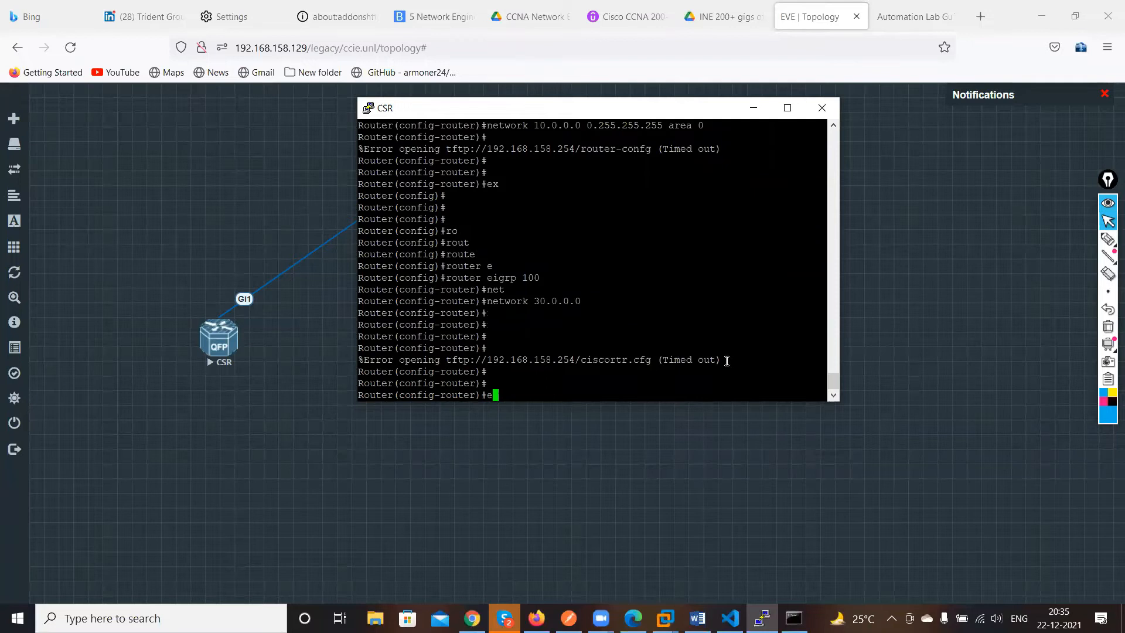
pyautogui.press('Return')
# Re-enter global configuration mode and create interface Loopback 2
pyautogui.press('Return')
pyautogui.press('Return')
pyautogui.press('Return')
pyautogui.press('Return')
pyautogui.hotkey('ctrl', 'z')
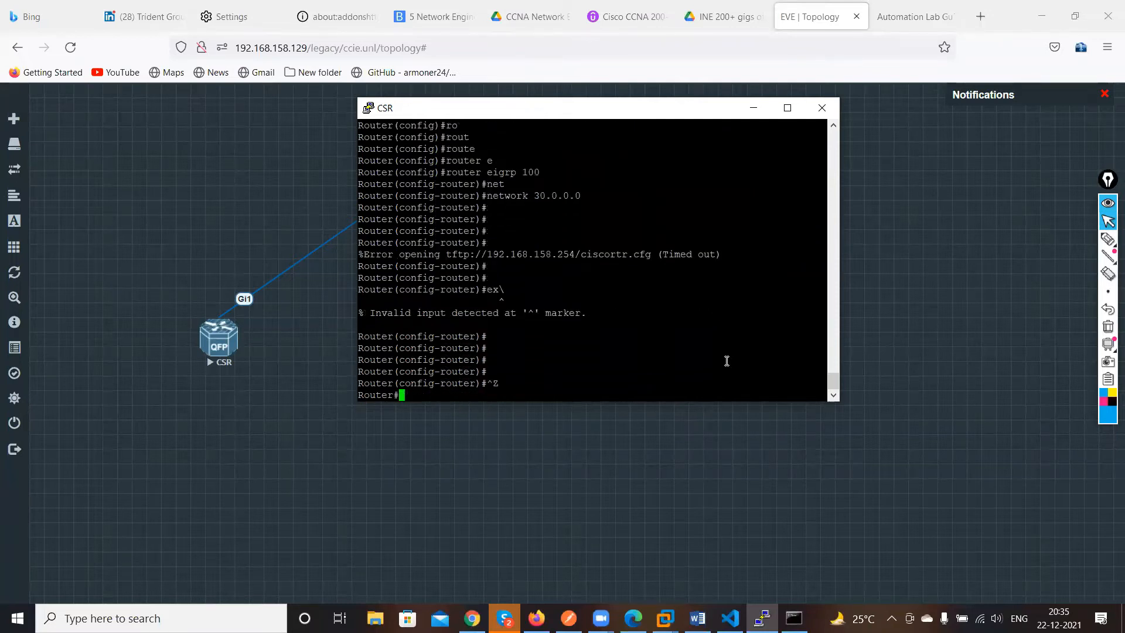
pyautogui.press('Return')
pyautogui.press('Return')
pyautogui.press('Return')
pyautogui.write('con')
pyautogui.press('Return')
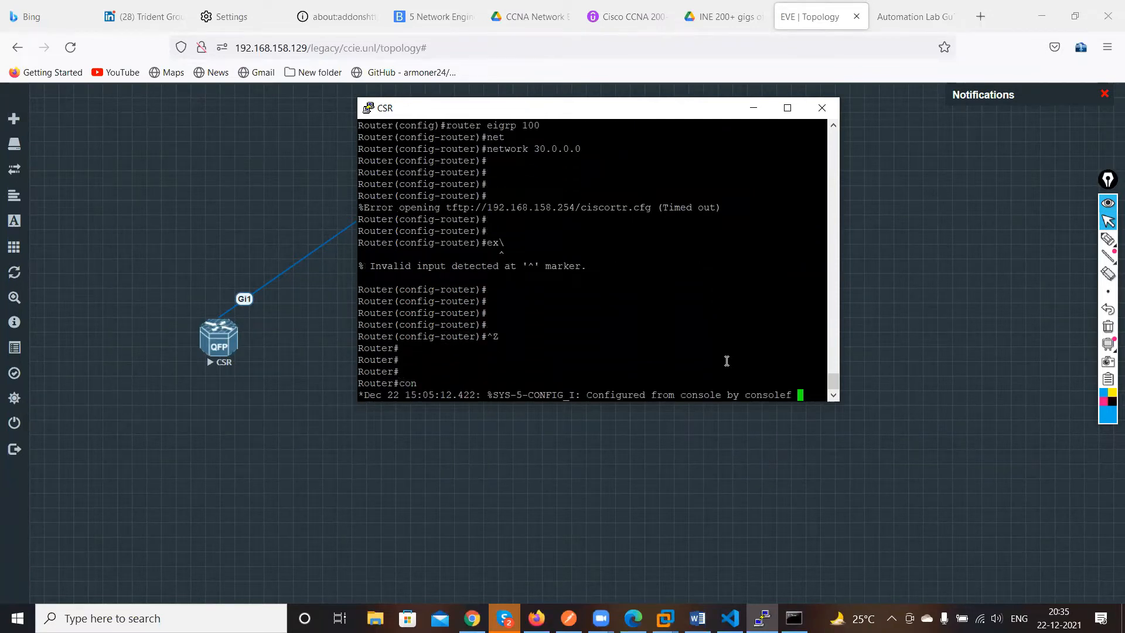
pyautogui.press('Return')
pyautogui.press('Return')
pyautogui.write('i')
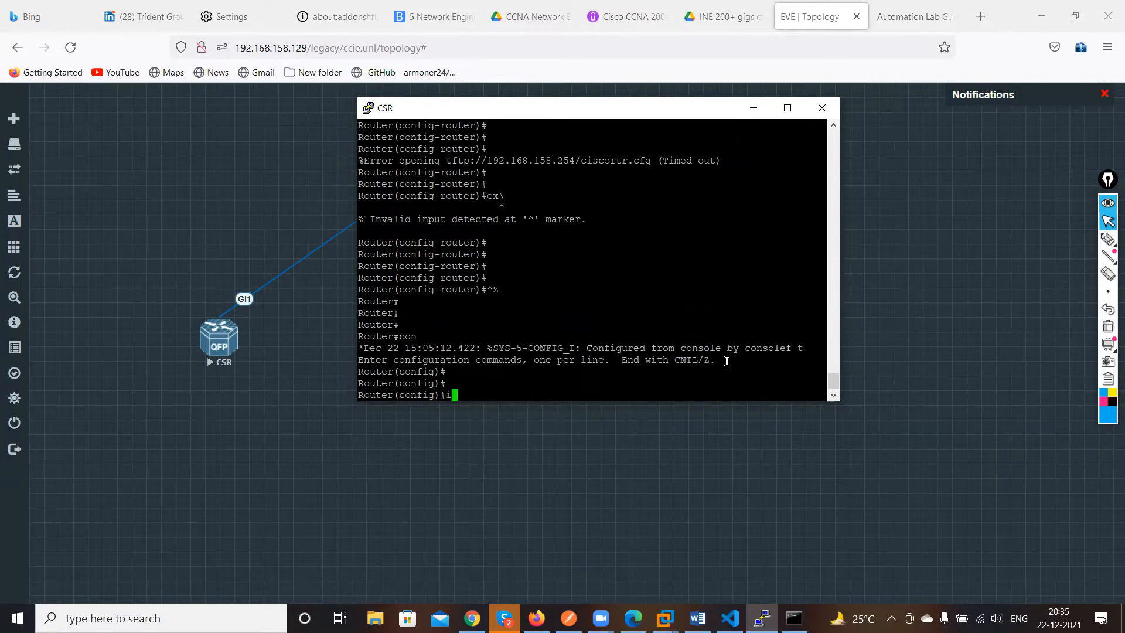
pyautogui.write('nt loop')
pyautogui.press('Tab')
pyautogui.write('2')
# Assign IP address 200.200.200.200 with mask 255.255.255.0 to Loopback 2
pyautogui.press('Return')
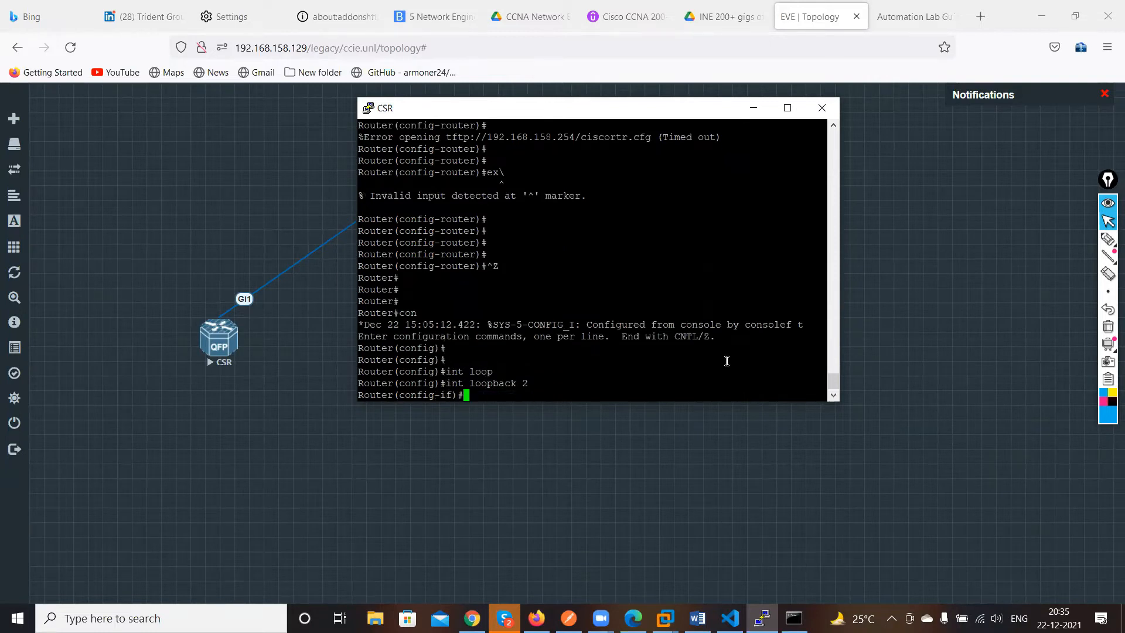
pyautogui.press('Return')
pyautogui.press('Return')
pyautogui.press('Return')
pyautogui.write('ip')
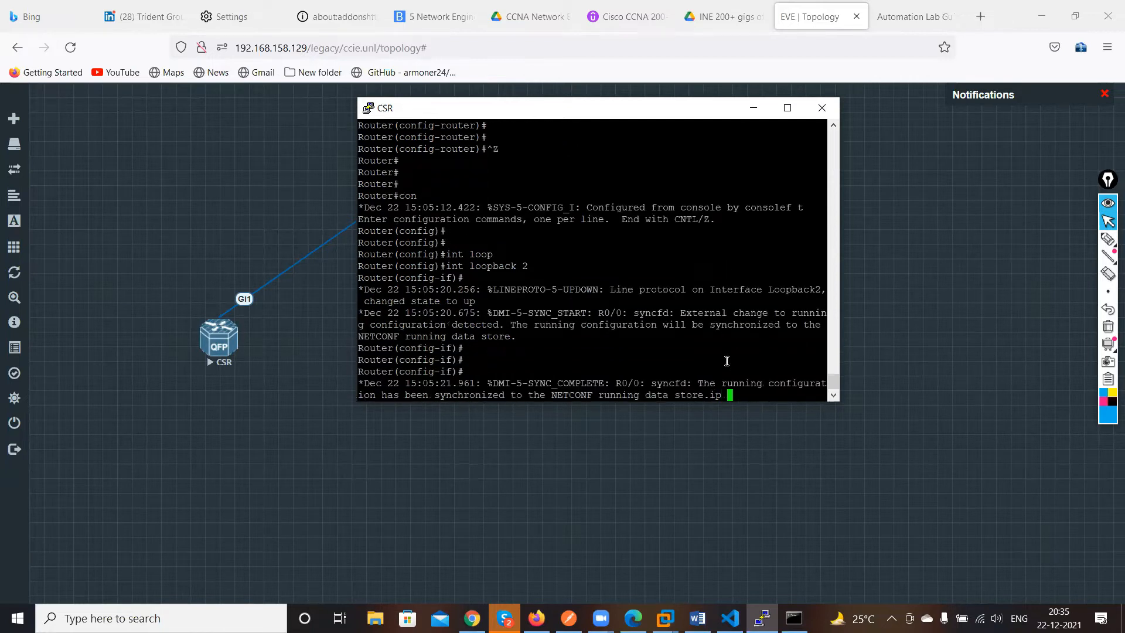
pyautogui.press('Return')
pyautogui.press('Return')
pyautogui.press('Return')
pyautogui.press('Return')
pyautogui.press('Return')
pyautogui.write('ip')
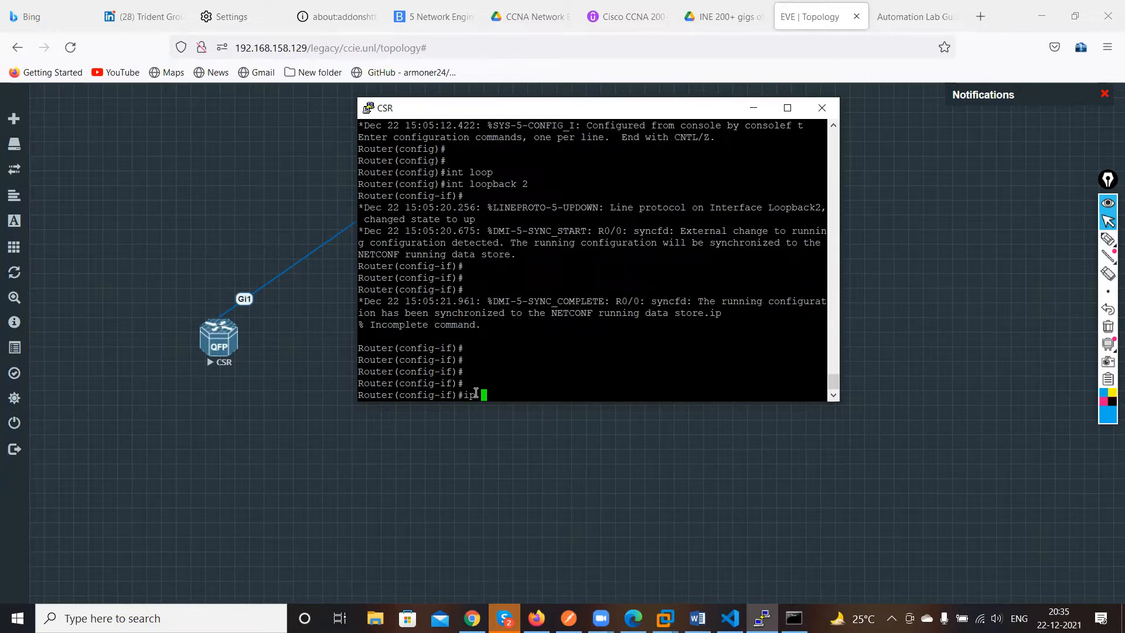
pyautogui.write('ad')
pyautogui.press('Tab')
pyautogui.write('dr')
pyautogui.press('Tab')
pyautogui.write('2')
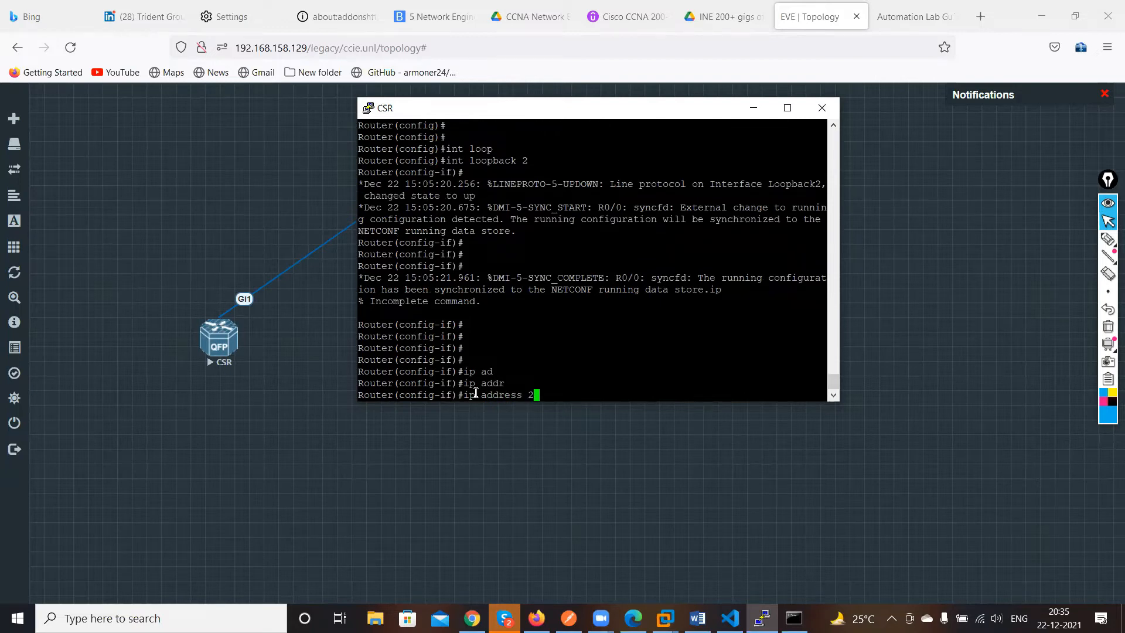
pyautogui.write('00.200.200.200 255.2\\')
pyautogui.press('Return')
pyautogui.press('Return')
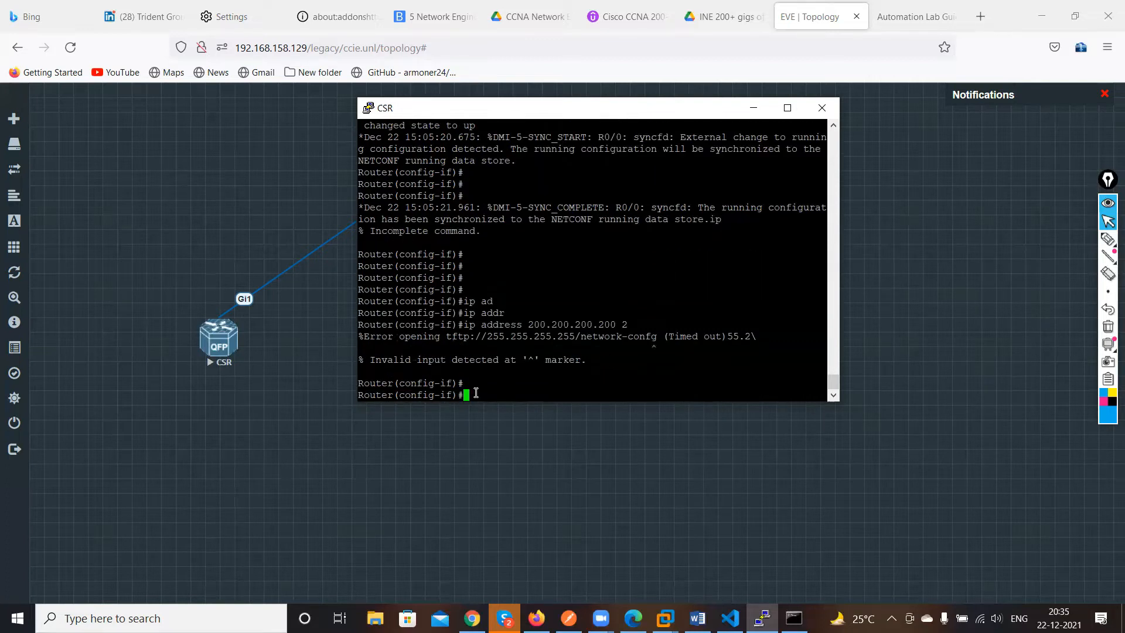
pyautogui.press('Up')
pyautogui.press('BackSpace')
pyautogui.press('BackSpace')
pyautogui.press('BackSpace')
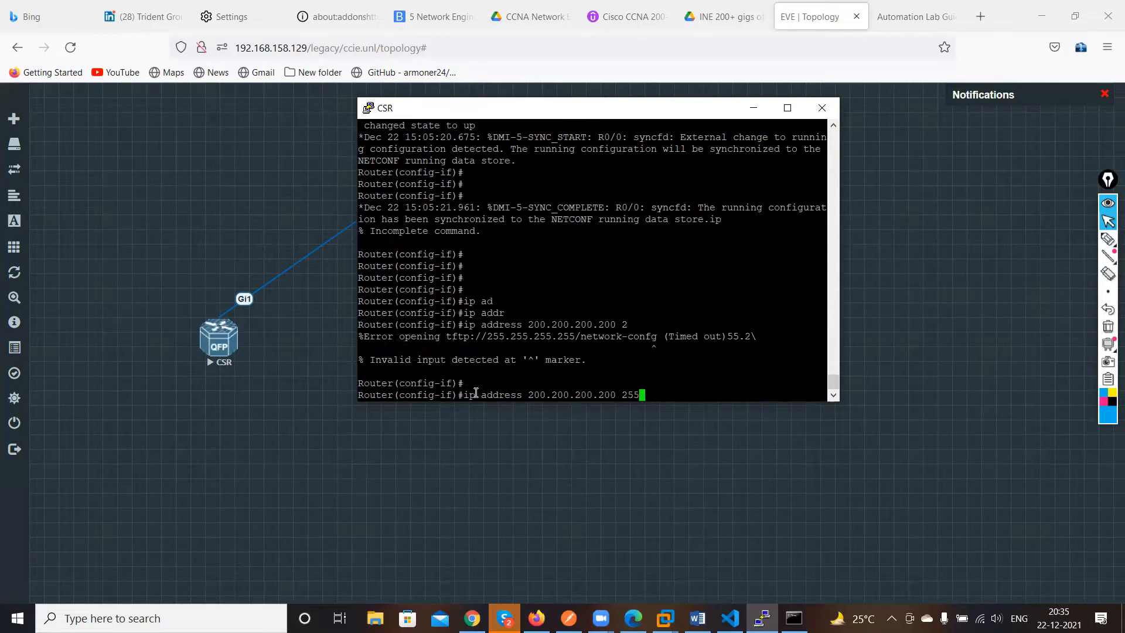
pyautogui.write('.255.255.0')
pyautogui.press('Return')
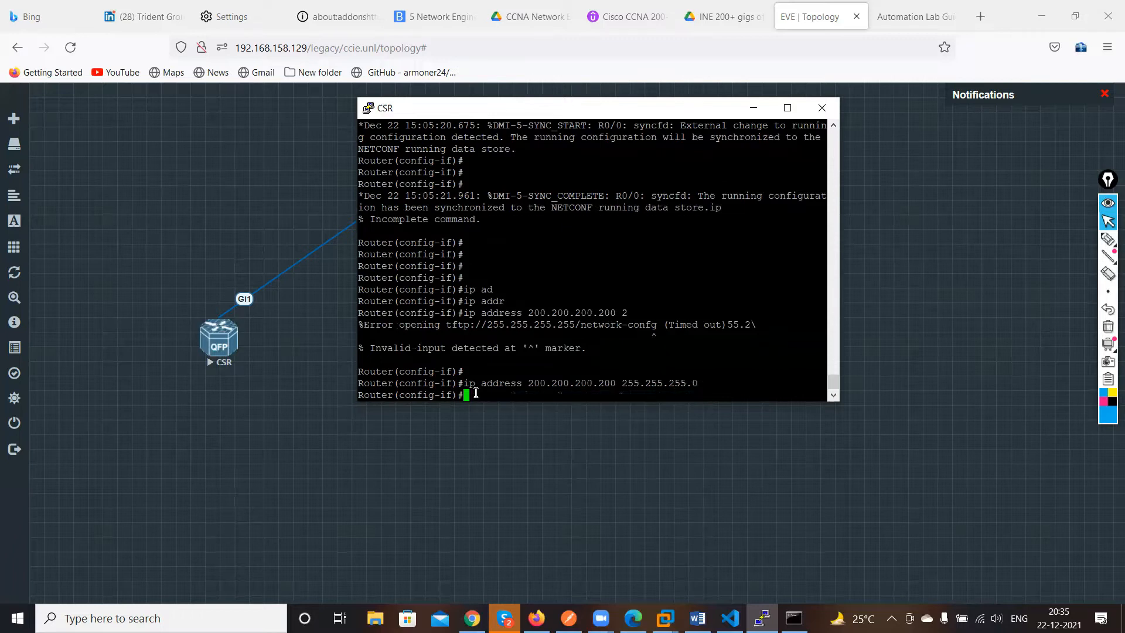
# Bring the Loopback 2 interface up with no shutdown
pyautogui.press('Return')
pyautogui.press('Return')
pyautogui.press('Return')
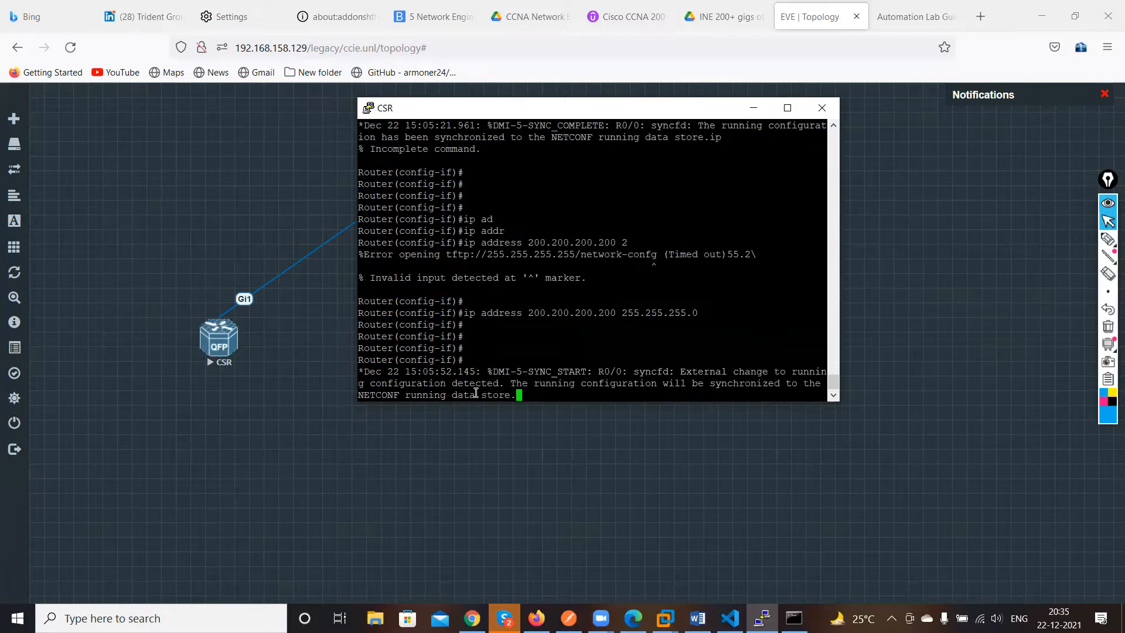
pyautogui.write('no sh')
pyautogui.press('Tab')
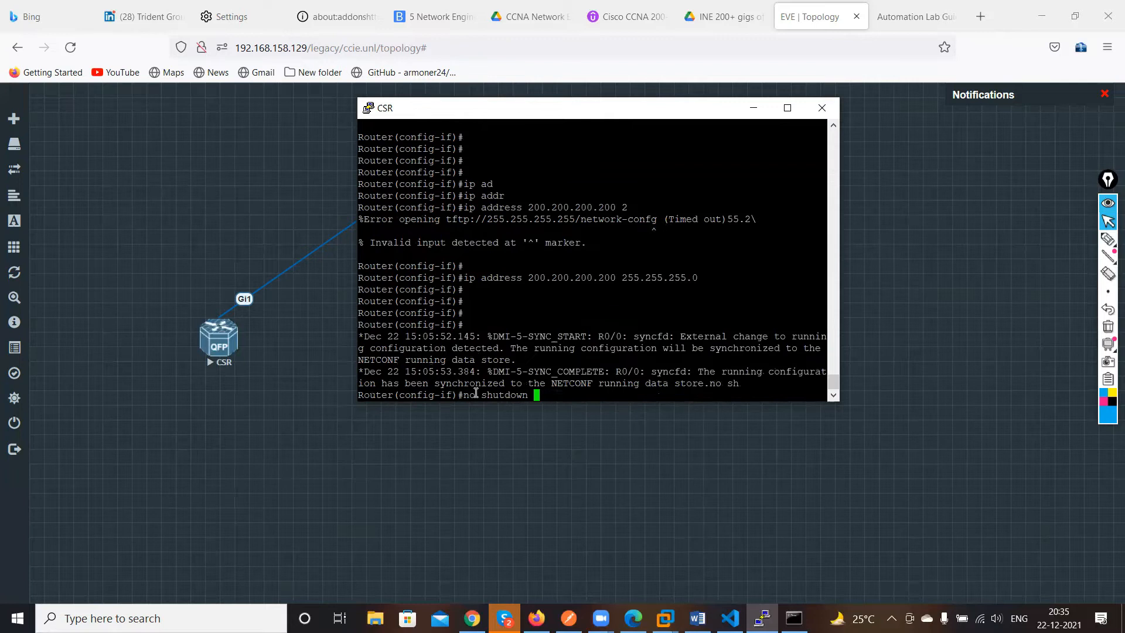
pyautogui.press('Return')
pyautogui.press('Return')
pyautogui.press('Return')
pyautogui.press('Return')
# Save the running configuration with do wr and exit interface configuration mode
pyautogui.write('do wr')
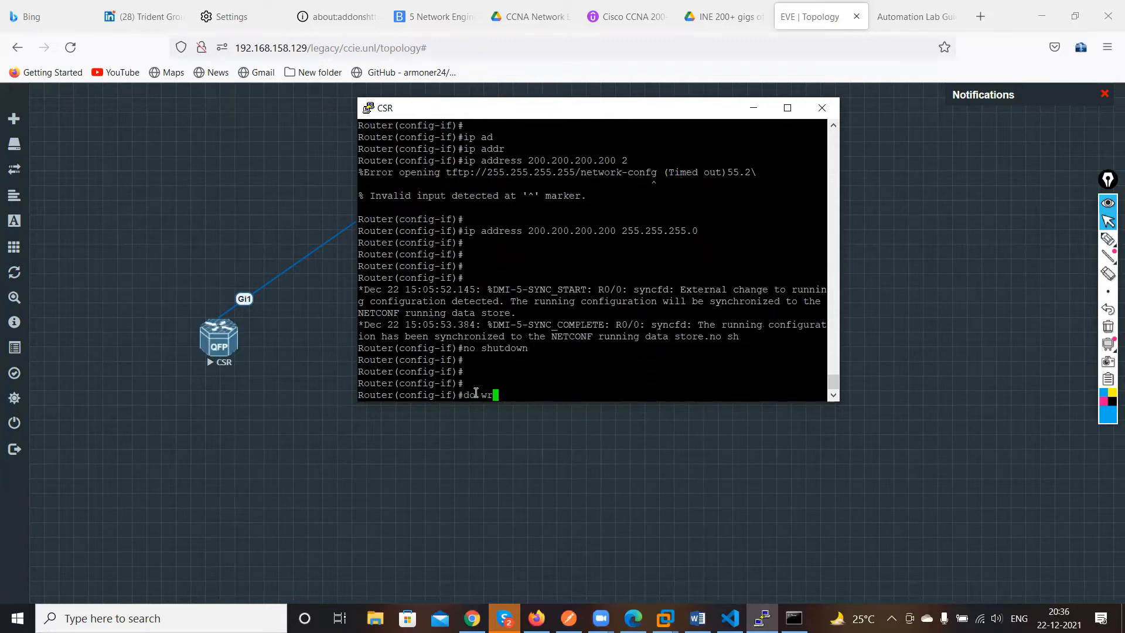
pyautogui.press('Return')
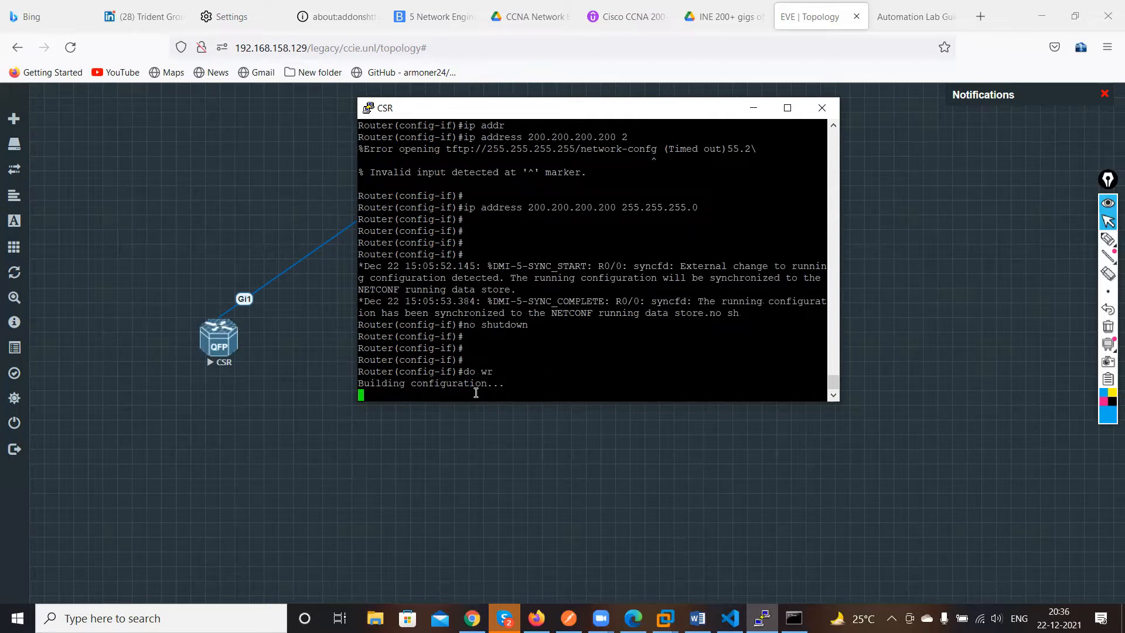
pyautogui.press('Return')
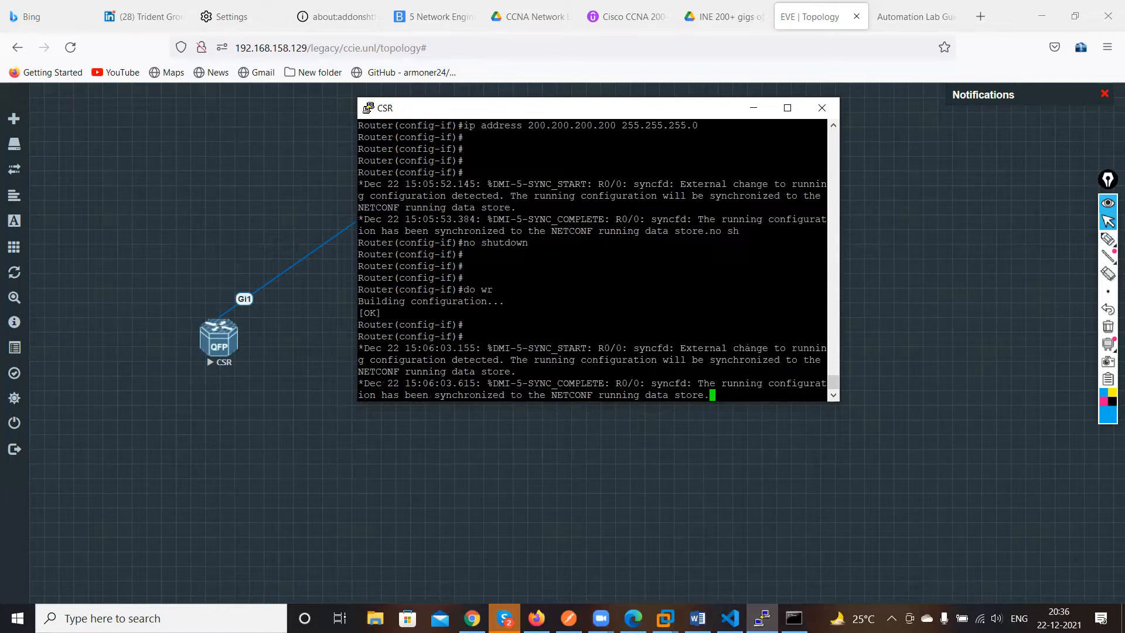
pyautogui.press('Return')
pyautogui.press('Return')
pyautogui.press('Return')
pyautogui.press('Return')
pyautogui.write('ex')
pyautogui.press('Return')
pyautogui.press('Return')
pyautogui.press('Return')
pyautogui.press('Return')
pyautogui.press('Return')
pyautogui.press('Return')
pyautogui.press('Return')
pyautogui.press('Return')
pyautogui.press('Return')
pyautogui.press('Return')
pyautogui.press('Return')
pyautogui.press('Return')
pyautogui.press('Return')
pyautogui.press('Return')
pyautogui.press('Return')
pyautogui.press('Return')
pyautogui.press('Return')
pyautogui.press('Return')
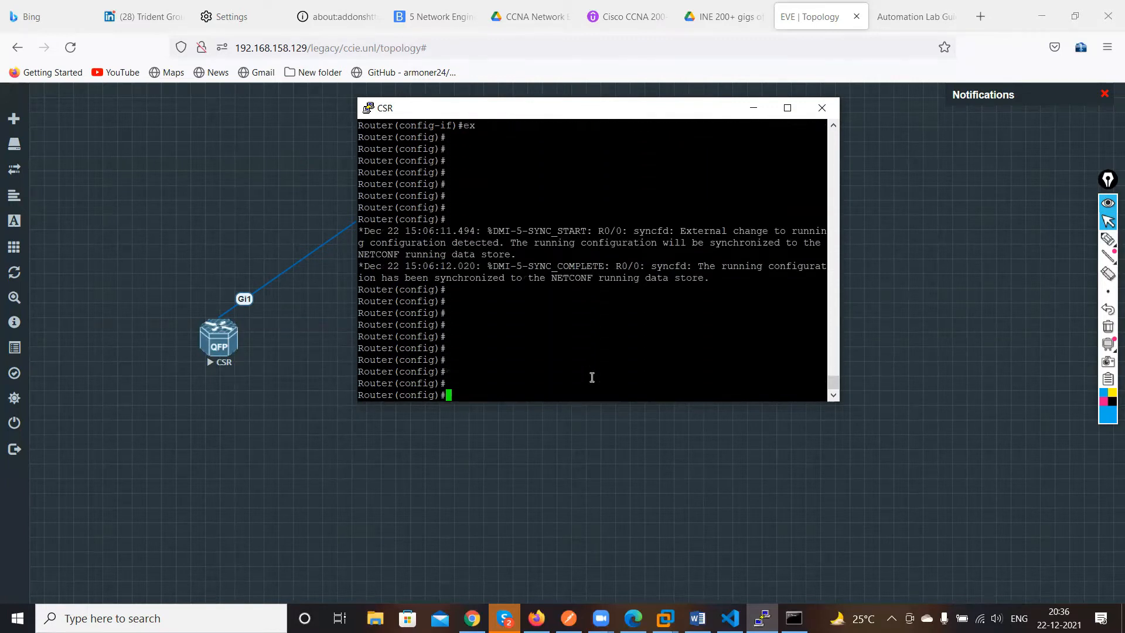
pyautogui.write('ip dhc')
pyautogui.press('Tab')
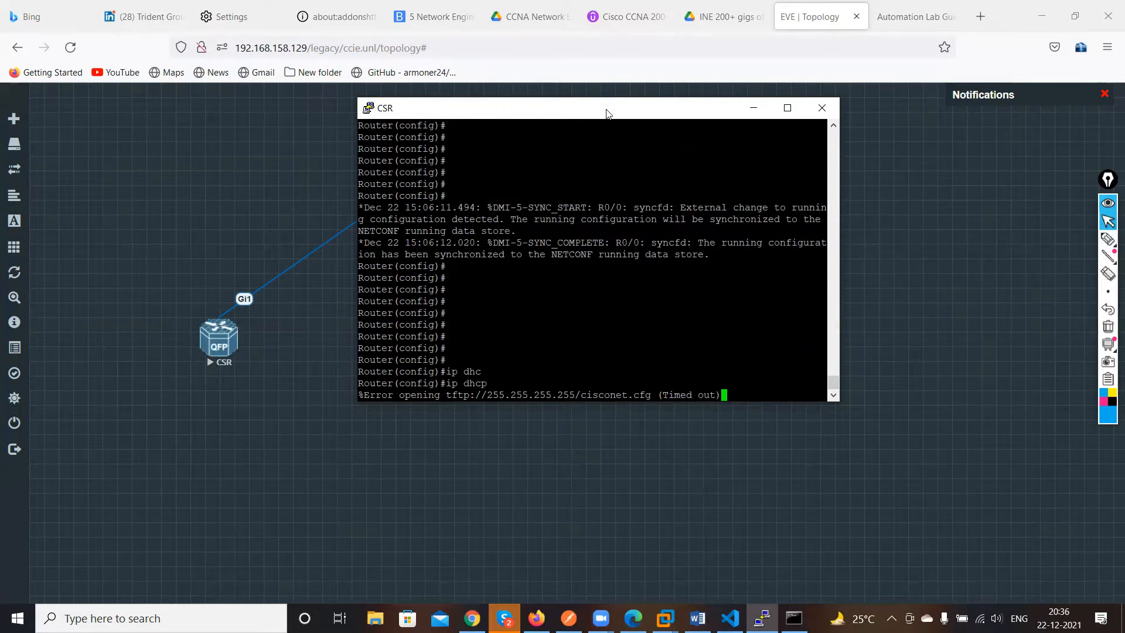
pyautogui.moveTo(622, 112); pyautogui.dragTo(824, 192)
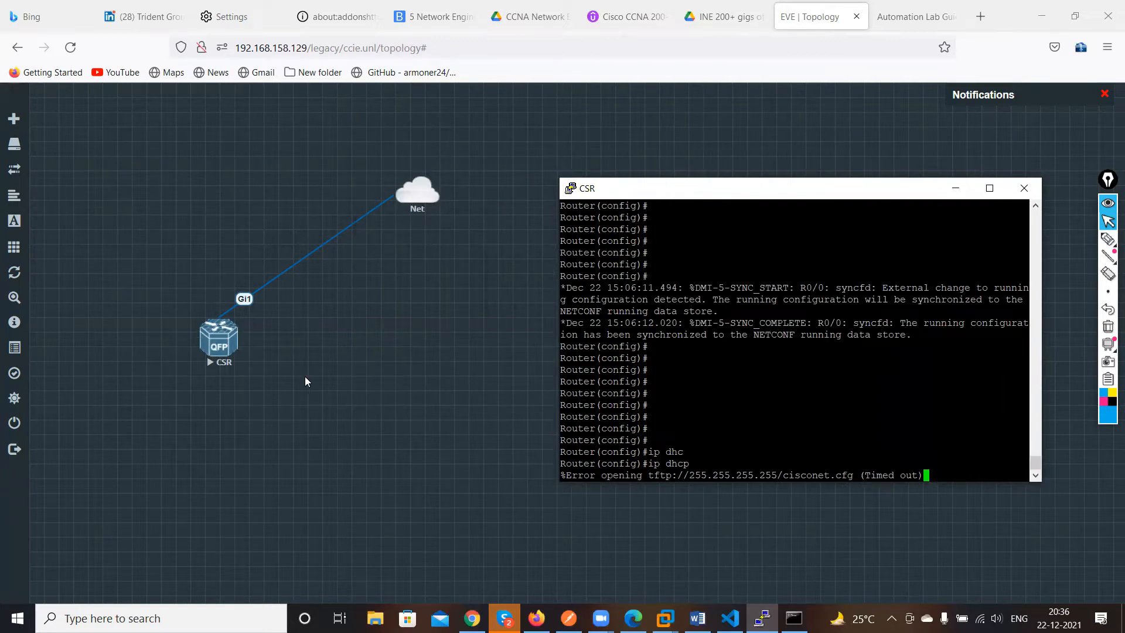
pyautogui.moveTo(803, 188); pyautogui.dragTo(727, 200)
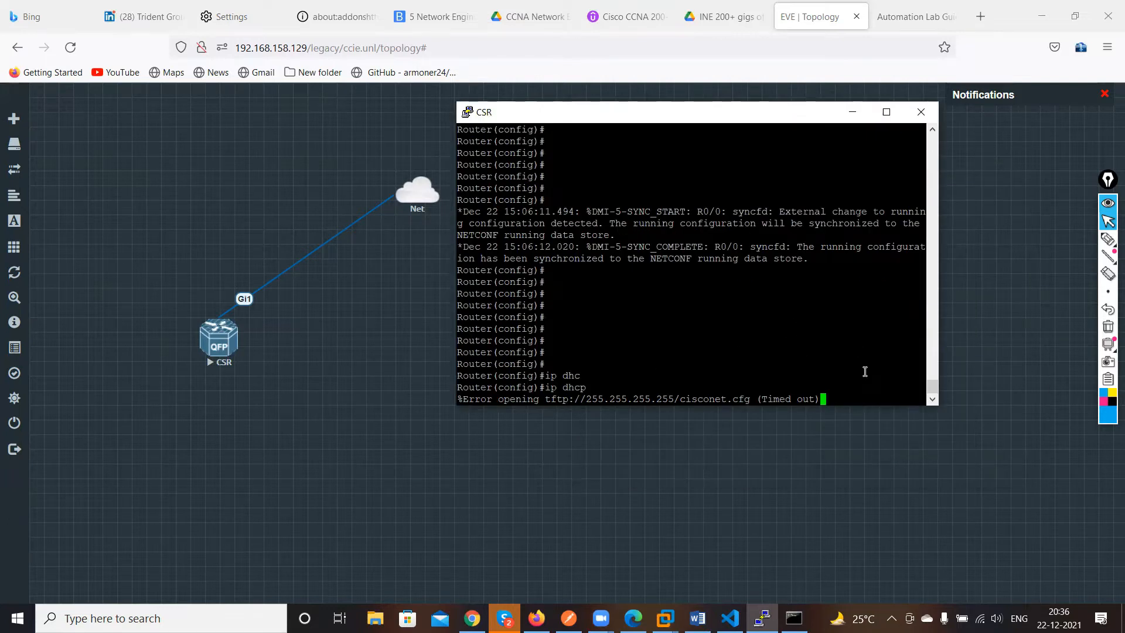
pyautogui.press('Return')
# Create a DHCP pool named akshay from global configuration mode
pyautogui.write('ip ')
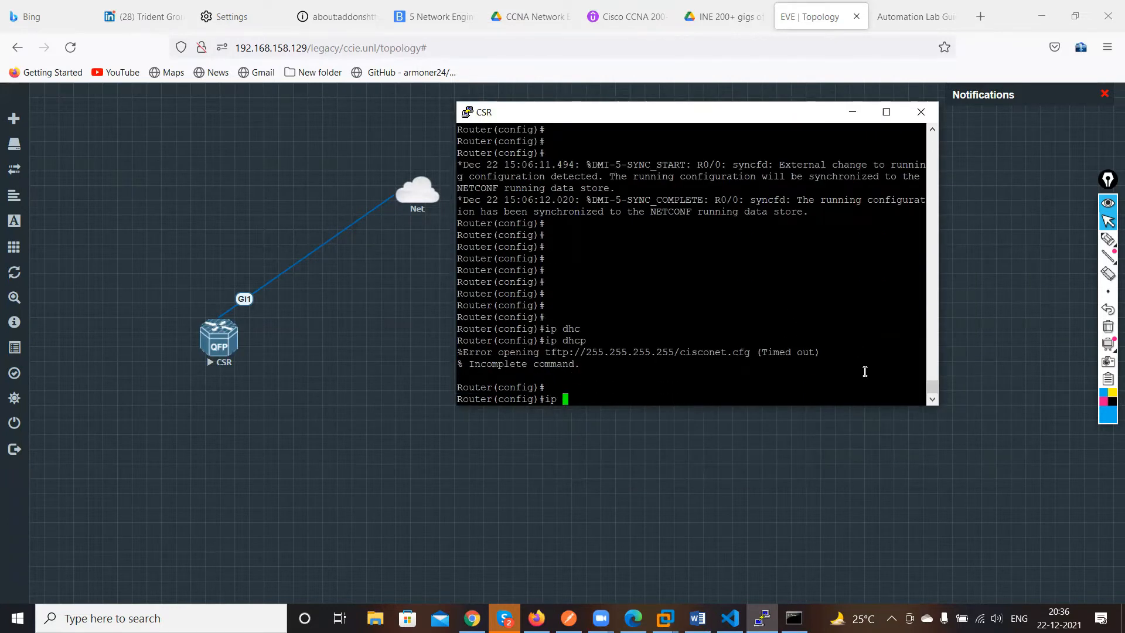
pyautogui.write('dh')
pyautogui.press('Tab')
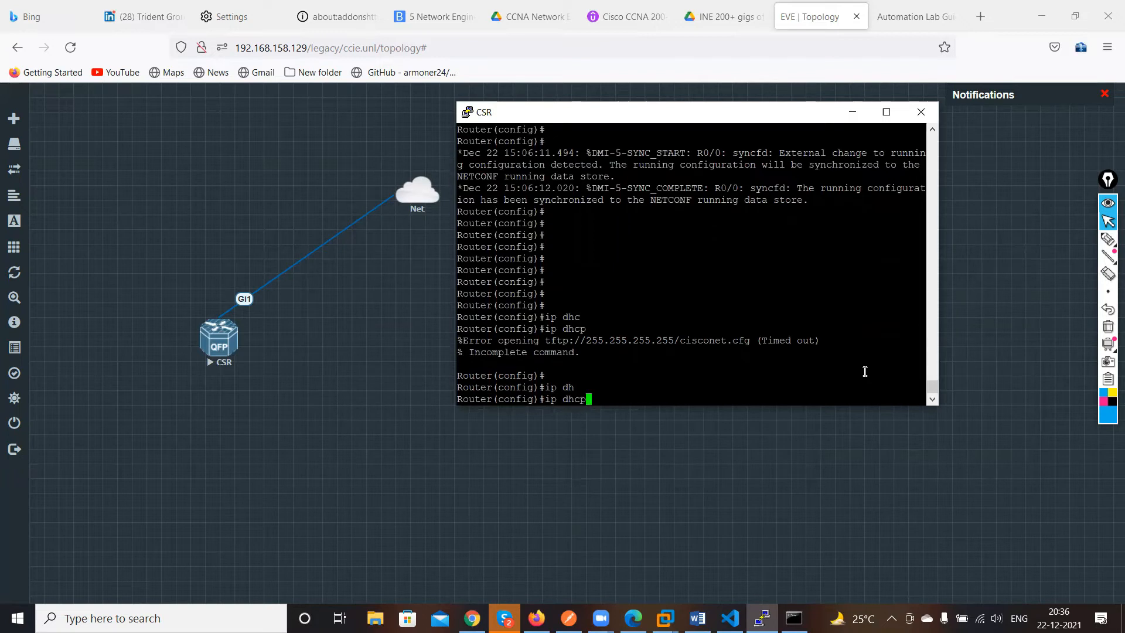
pyautogui.write('pool akshay')
pyautogui.press('Return')
pyautogui.press('Return')
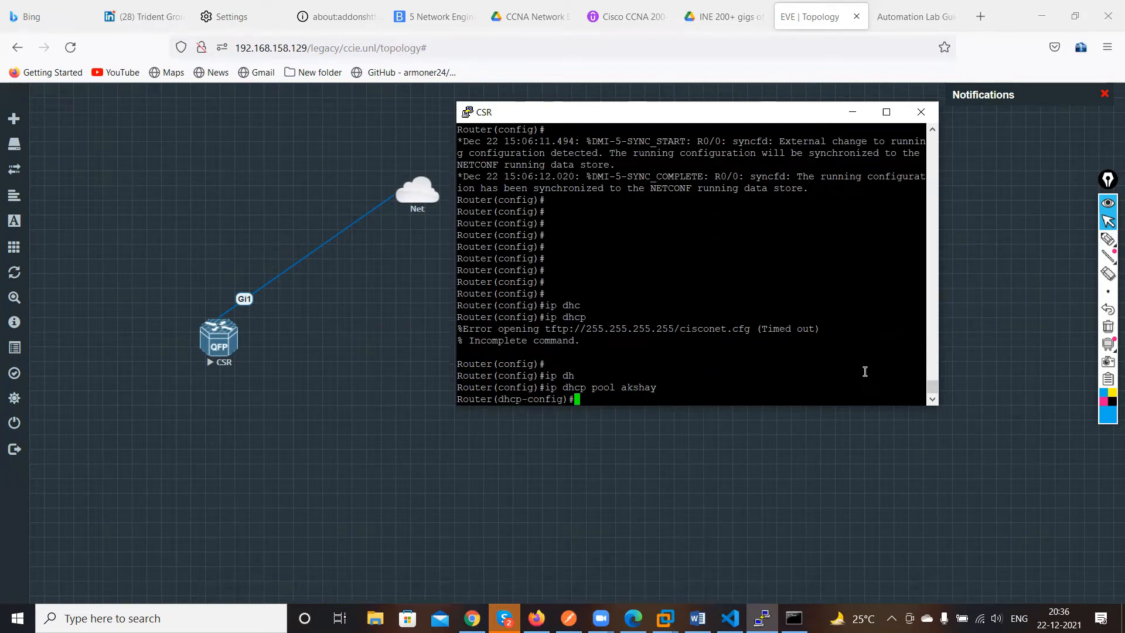
# Define the DHCP pool network as 192.168.1.0 with mask 255.255.255.0
pyautogui.write('net')
pyautogui.press('Tab')
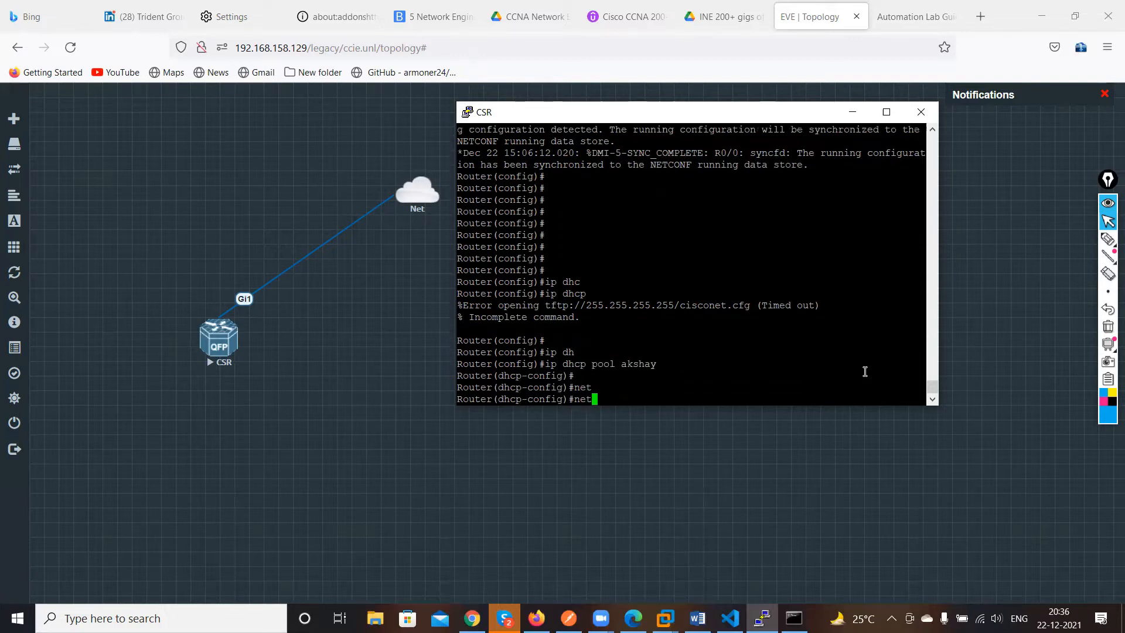
pyautogui.write('w')
pyautogui.press('Tab')
pyautogui.write('192')
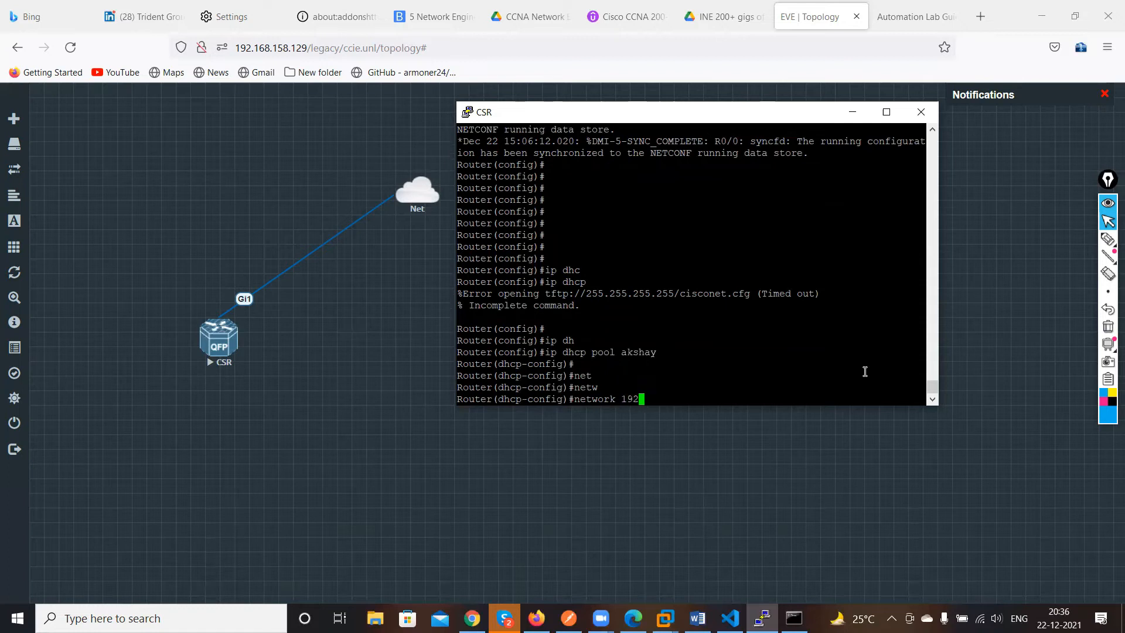
pyautogui.write('.168.1.0 255.255.255.0')
pyautogui.press('Return')
pyautogui.press('Return')
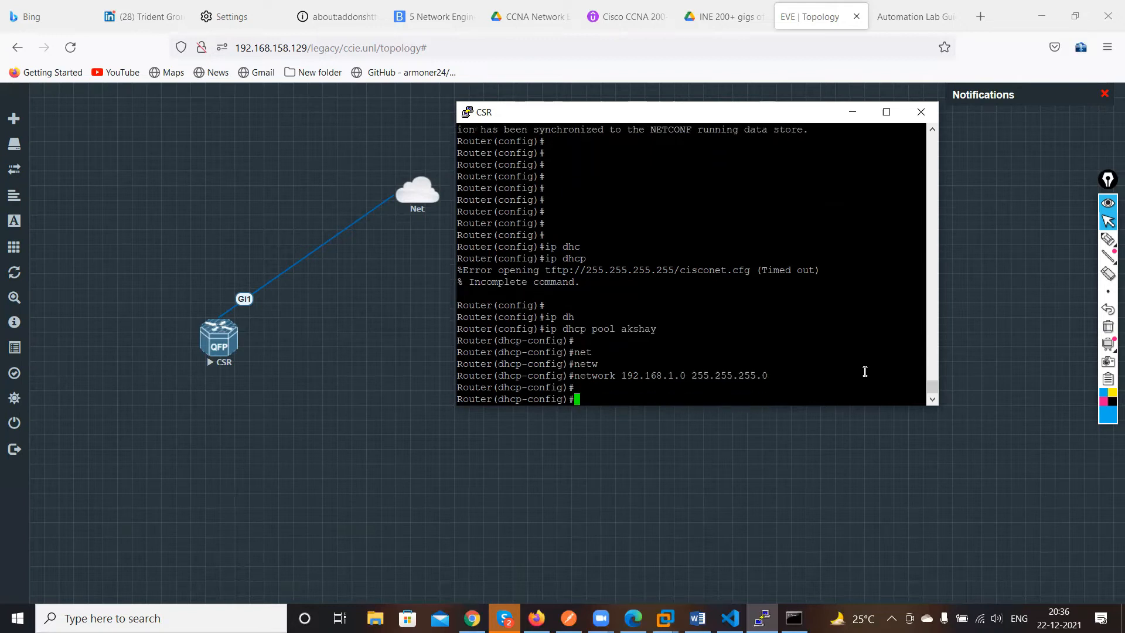
# Set the DHCP pool's default router to 192.168.1.1, correcting the mistyped first entry
pyautogui.write('de')
pyautogui.press('Tab')
pyautogui.write('fault-router ')
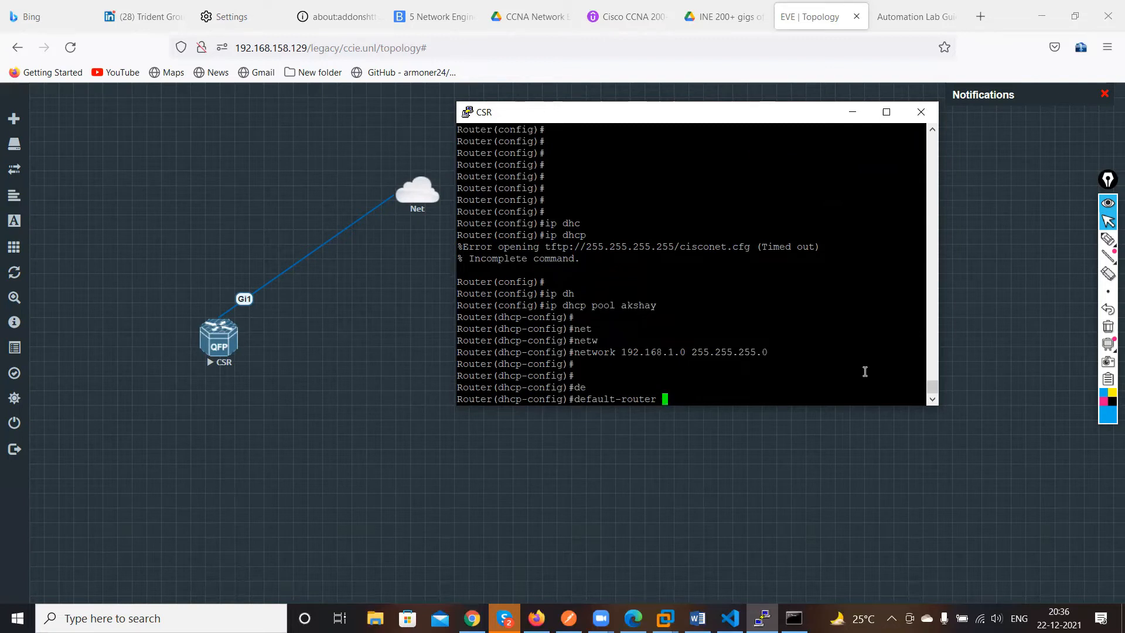
pyautogui.write('192.168.1.1 2')
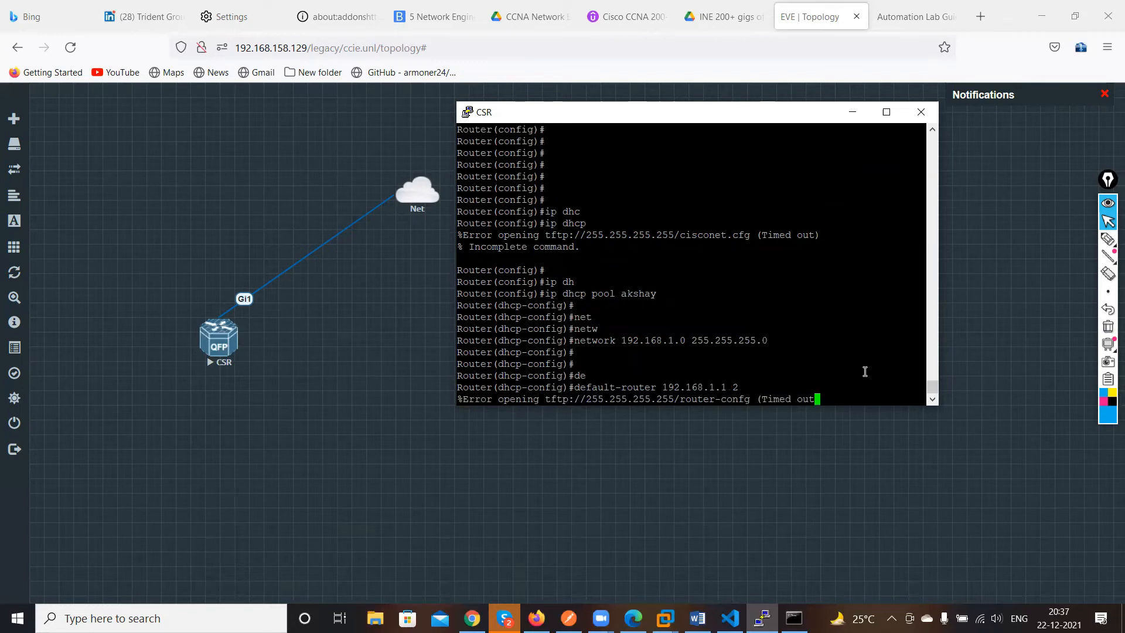
pyautogui.press('Return')
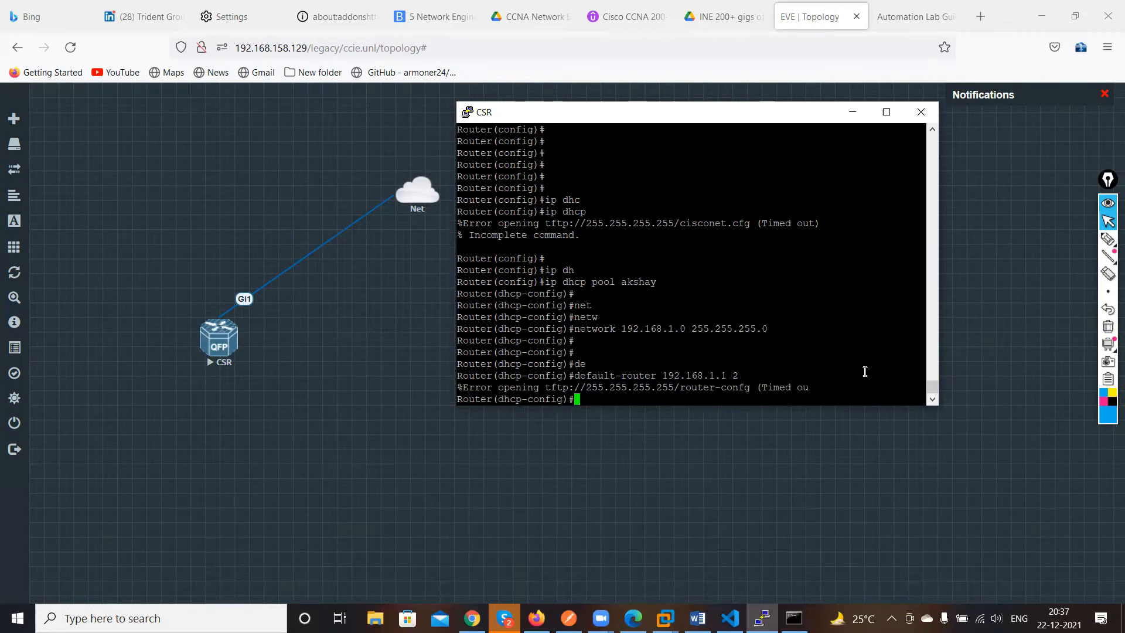
pyautogui.press('Up')
pyautogui.press('BackSpace')
pyautogui.press('BackSpace')
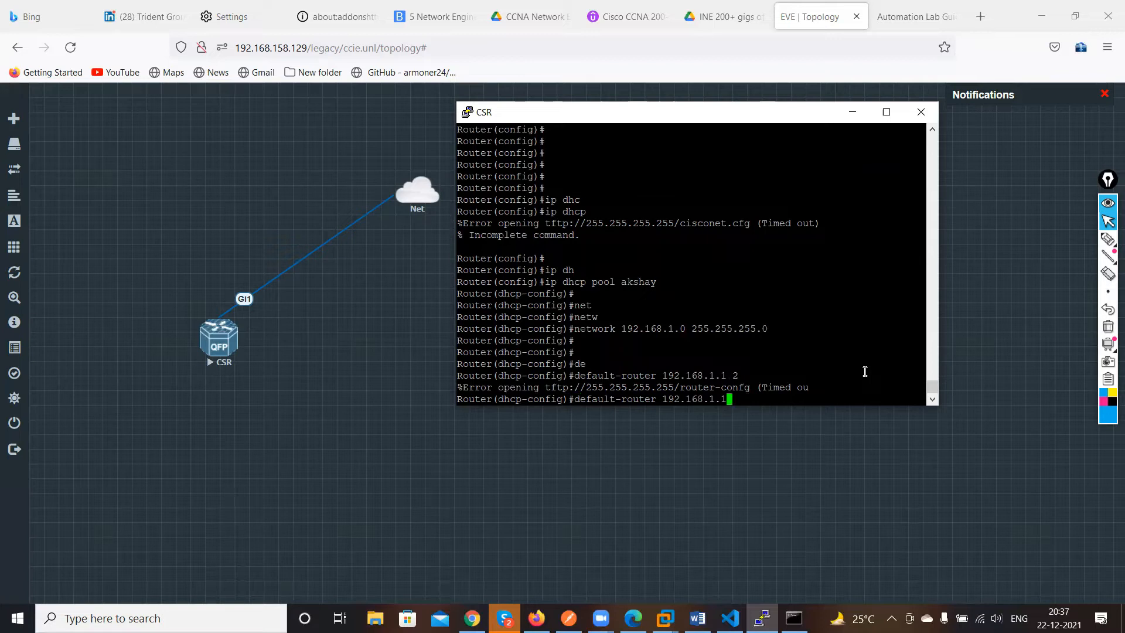
pyautogui.press('Return')
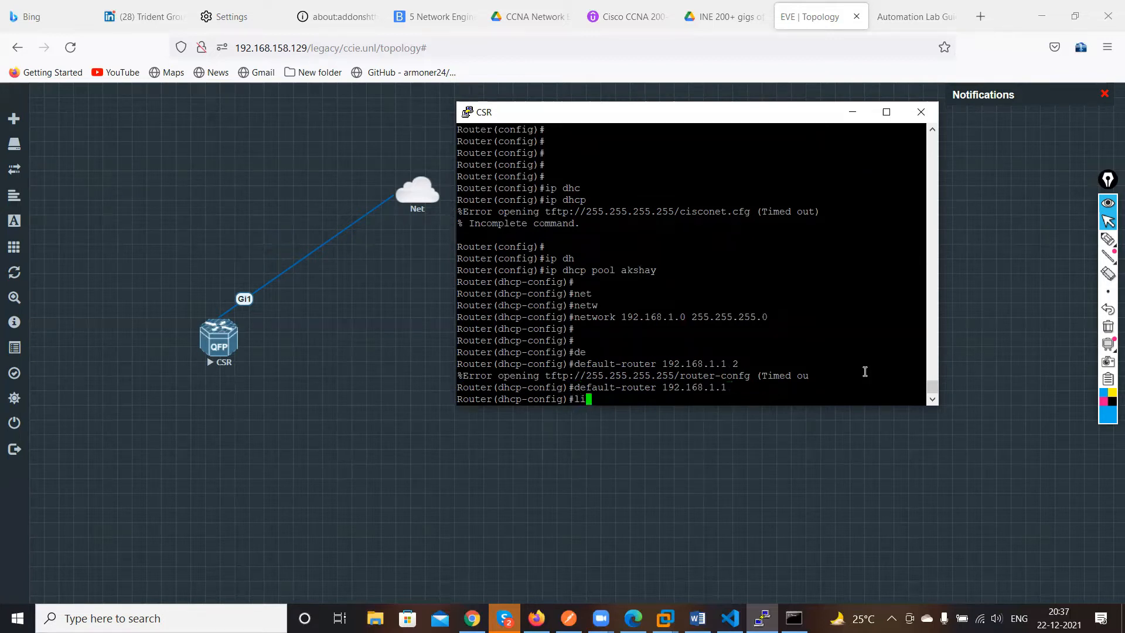
# Set the DHCP pool's DNS server to 8.8.8.8
pyautogui.write('dns')
pyautogui.press('Tab')
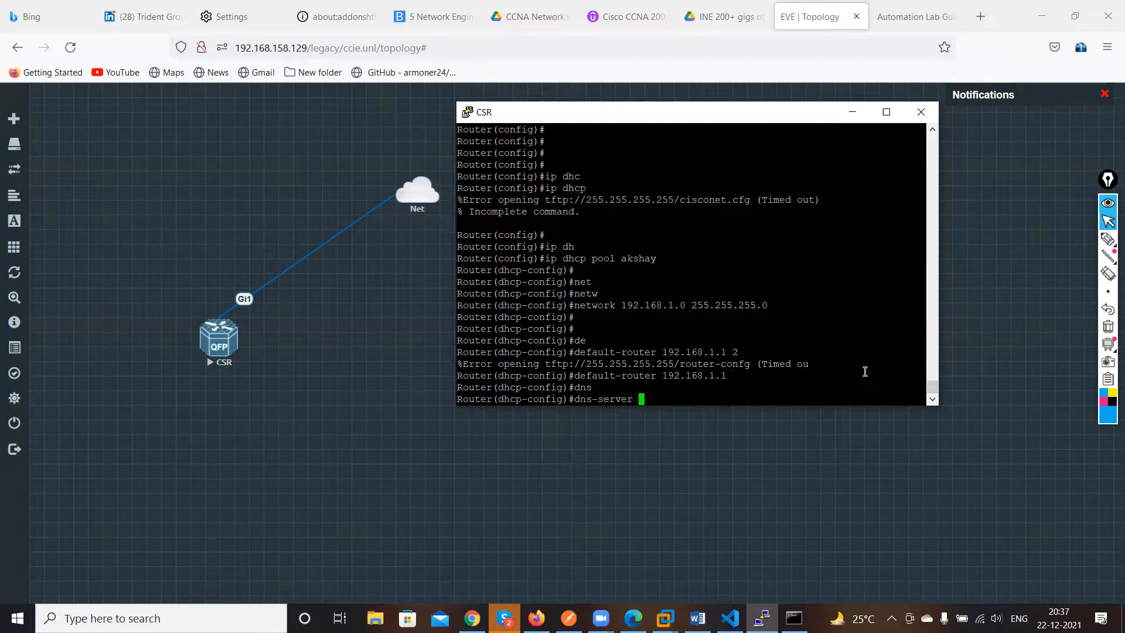
pyautogui.write('8.8.8.8')
pyautogui.press('Return')
pyautogui.press('Return')
pyautogui.press('Return')
pyautogui.press('Return')
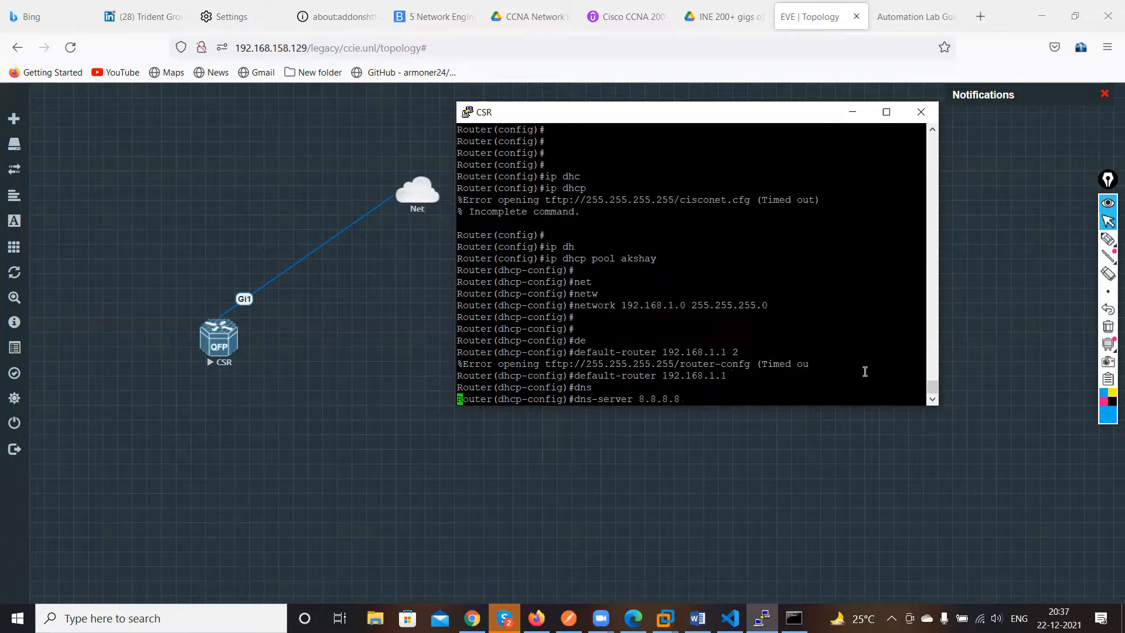
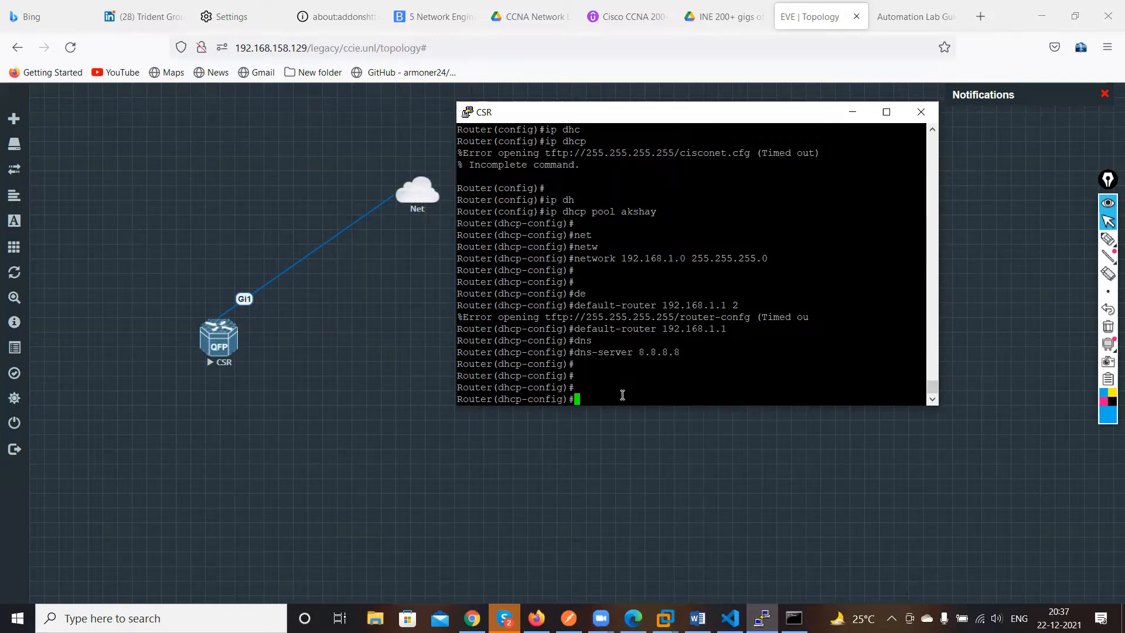
# Exit the DHCP pool configuration back to global configuration mode and minimize the router console
pyautogui.press('Return')
pyautogui.press('Return')
pyautogui.press('Return')
pyautogui.press('Return')
pyautogui.press('Return')
pyautogui.press('Return')
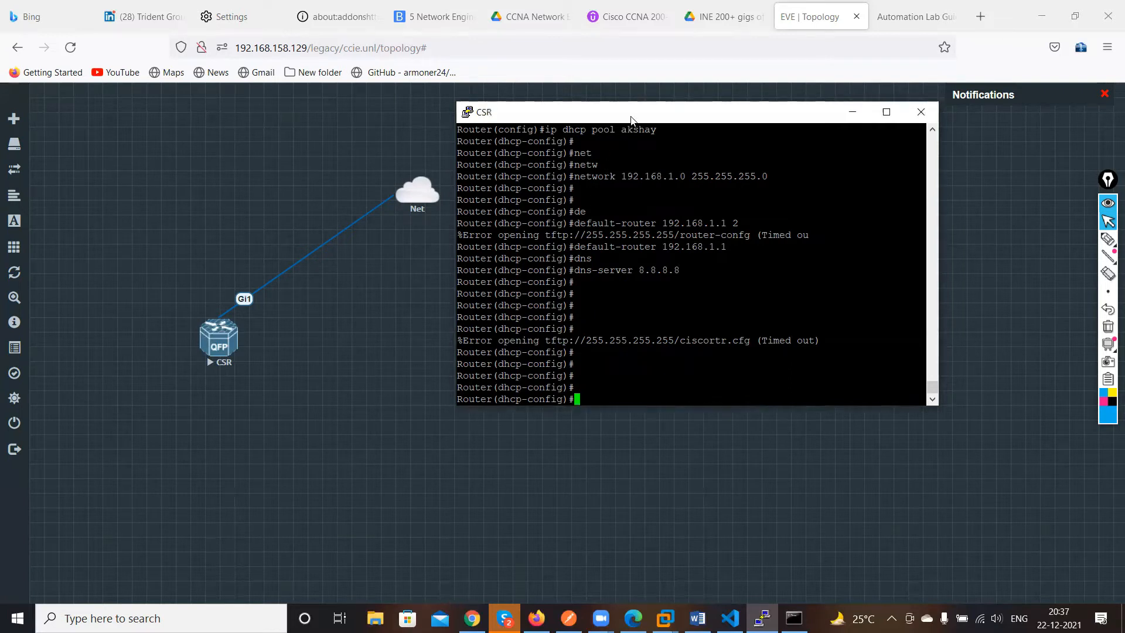
pyautogui.moveTo(634, 112); pyautogui.dragTo(528, 96)
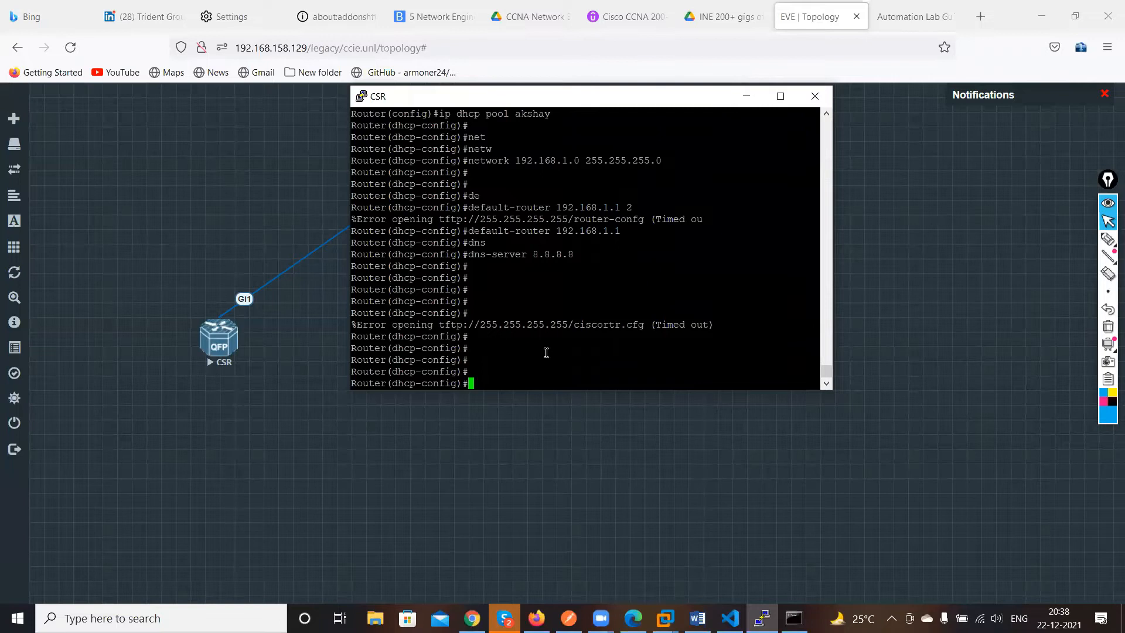
pyautogui.press('Return')
pyautogui.press('Return')
pyautogui.write('ex')
pyautogui.press('Return')
pyautogui.press('Return')
pyautogui.press('Return')
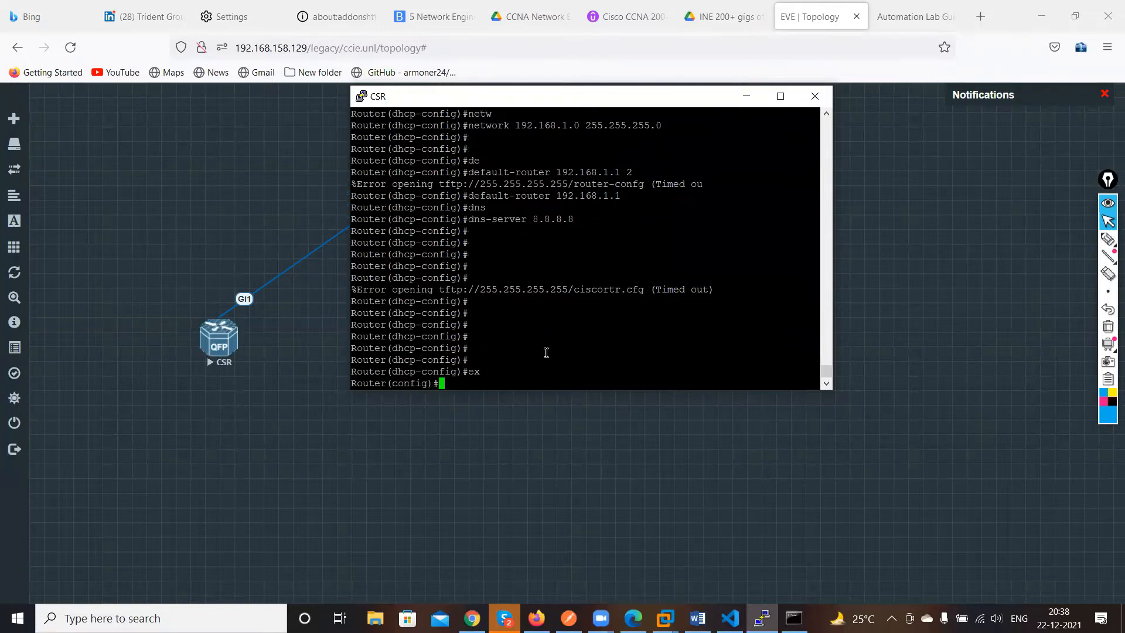
pyautogui.press('Return')
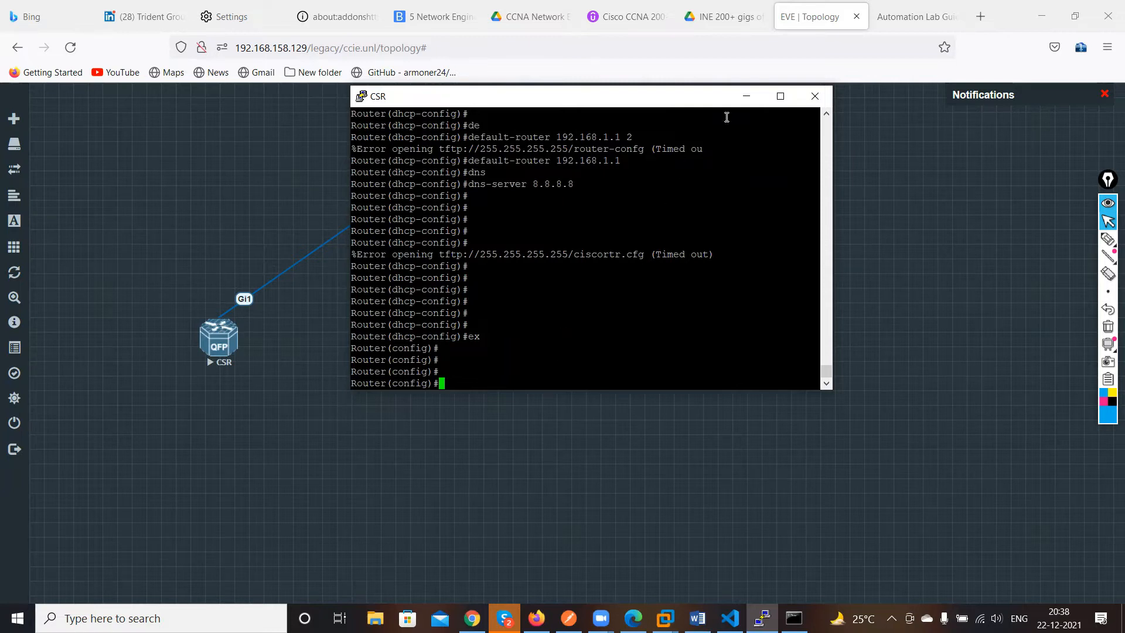
pyautogui.click(746, 95)
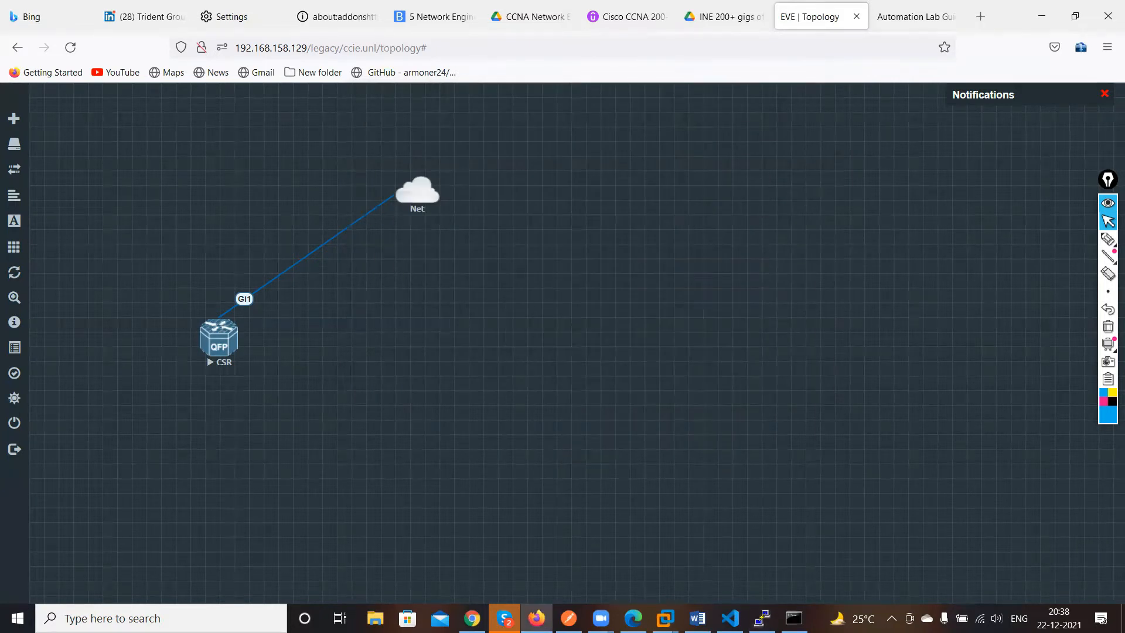
# Switch to Postman and create a new team workspace named AKKKKKK
pyautogui.click(569, 618)
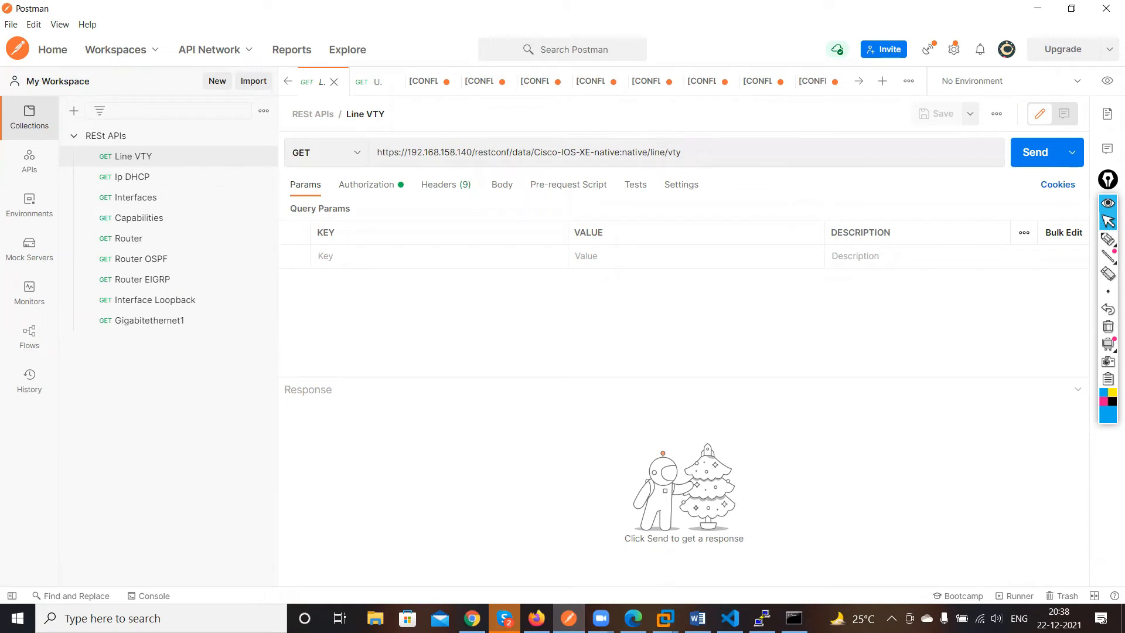
pyautogui.click(54, 56)
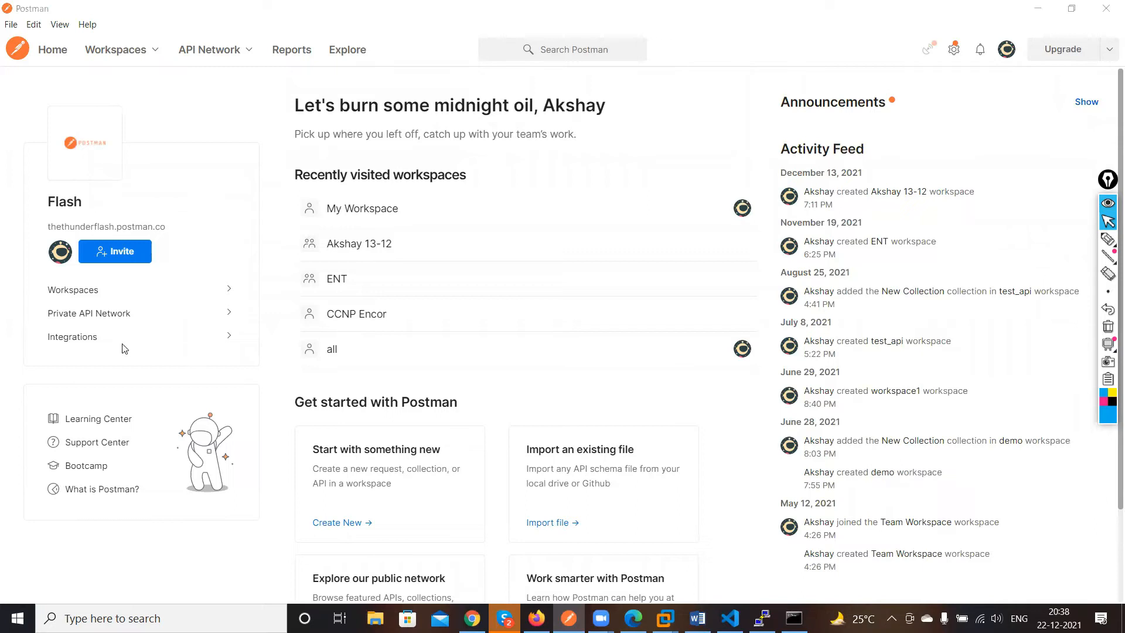
pyautogui.click(229, 289)
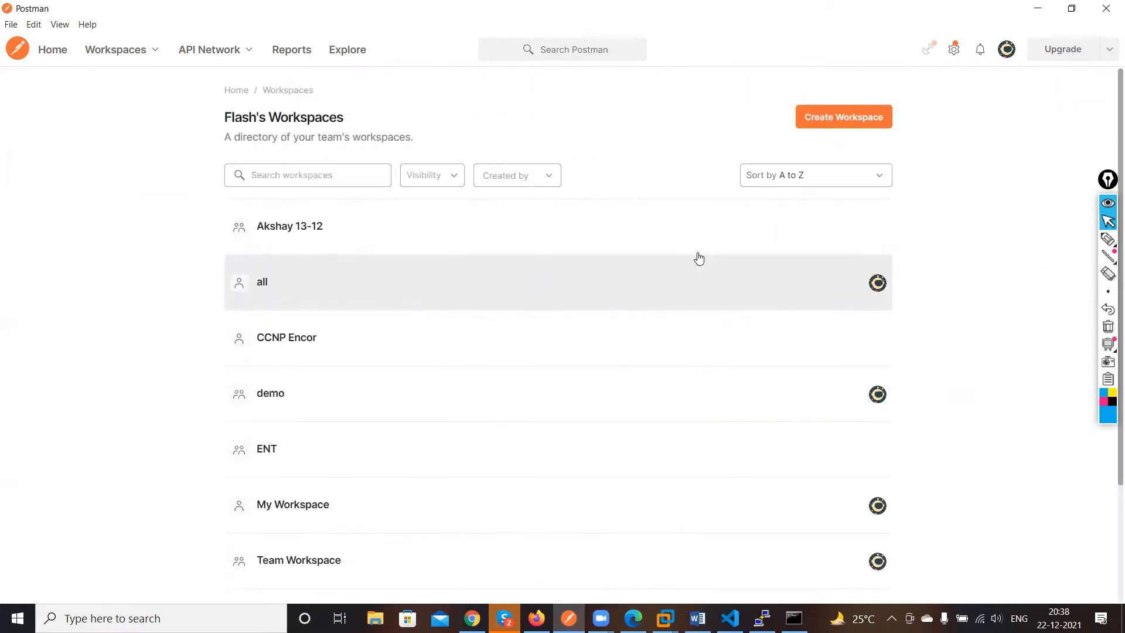
pyautogui.click(844, 116)
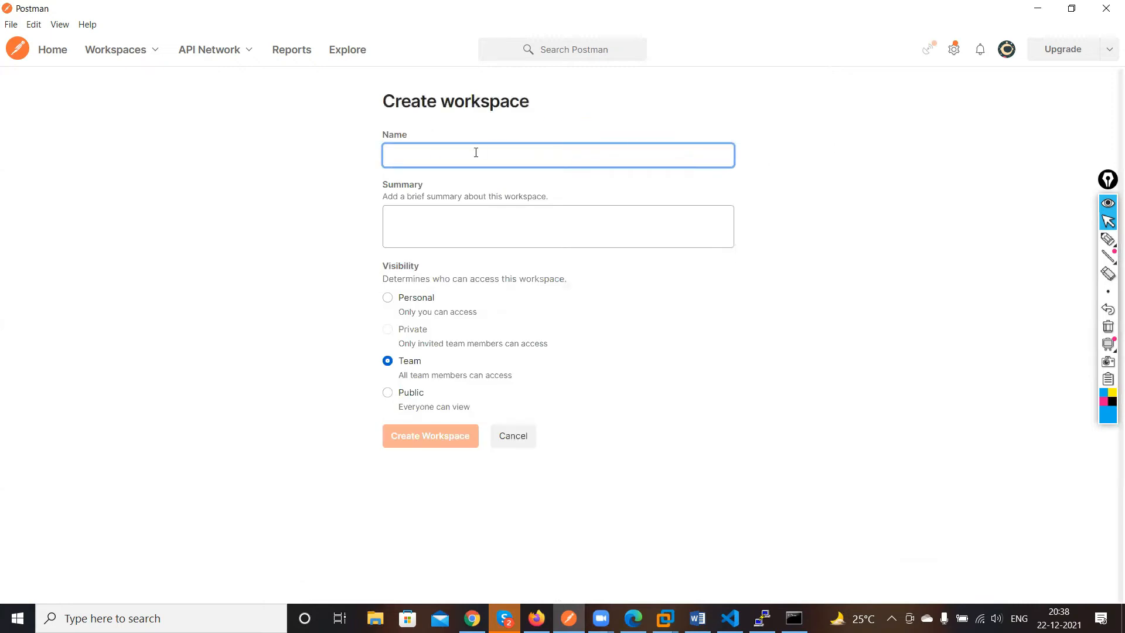
pyautogui.write('A')
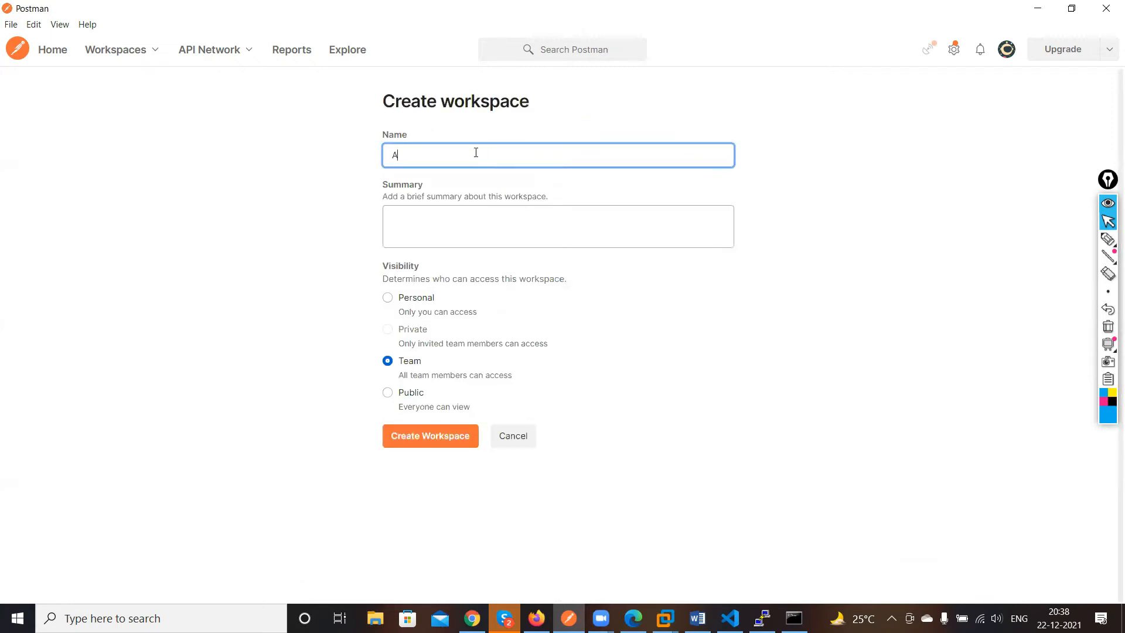
pyautogui.write('KKKKKK')
pyautogui.click(466, 445)
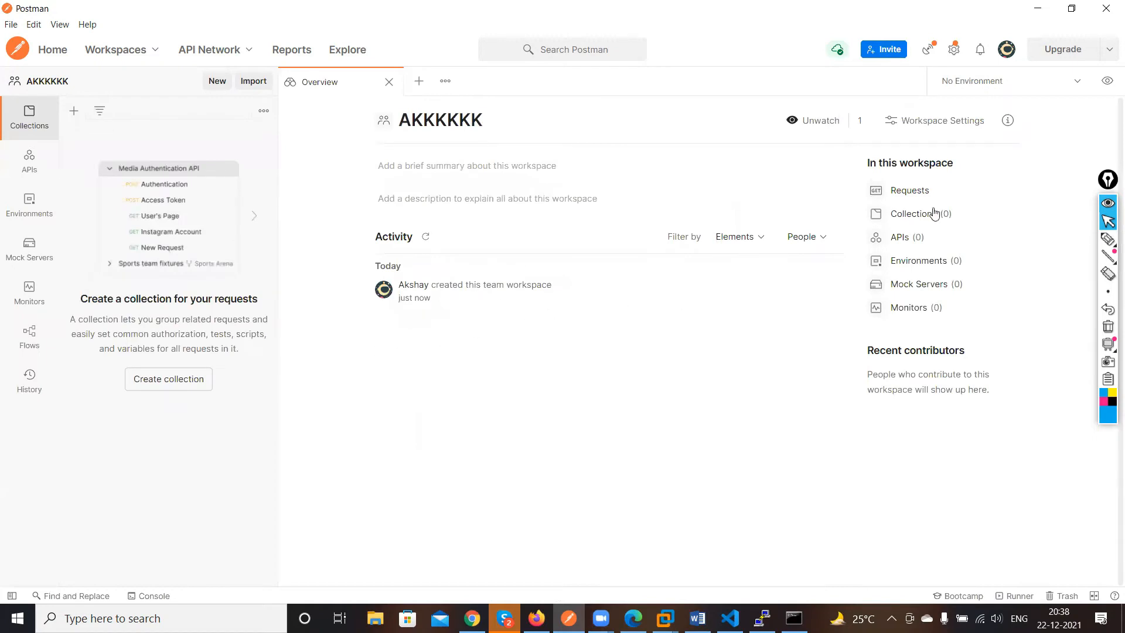
# Open a new request in the workspace and set its authorization type to Basic Auth
pyautogui.click(910, 191)
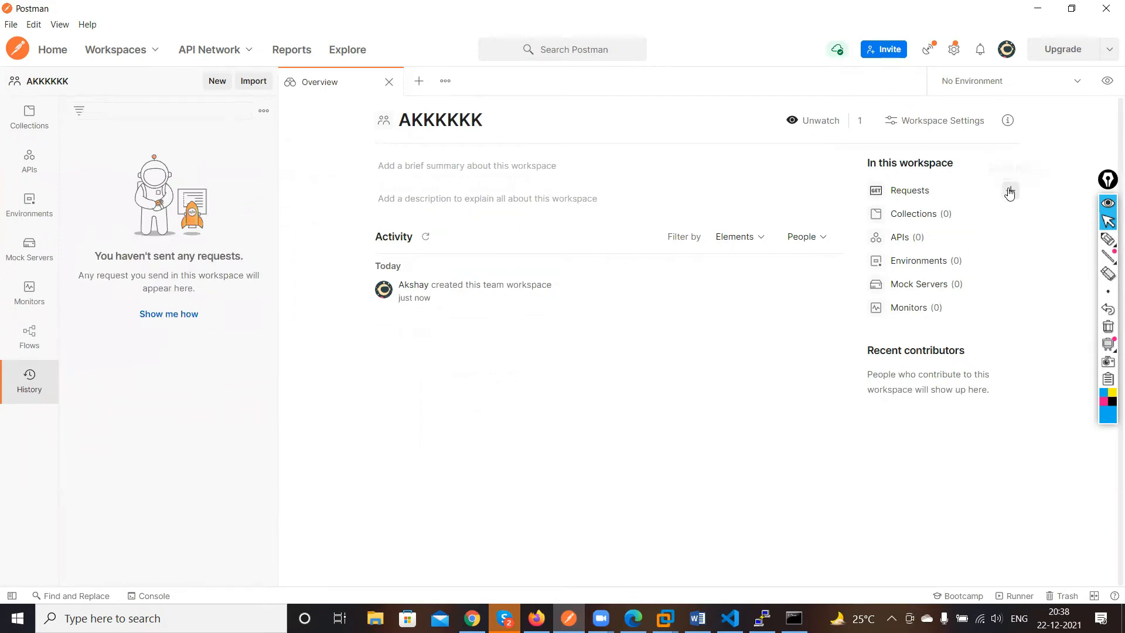
pyautogui.click(1009, 191)
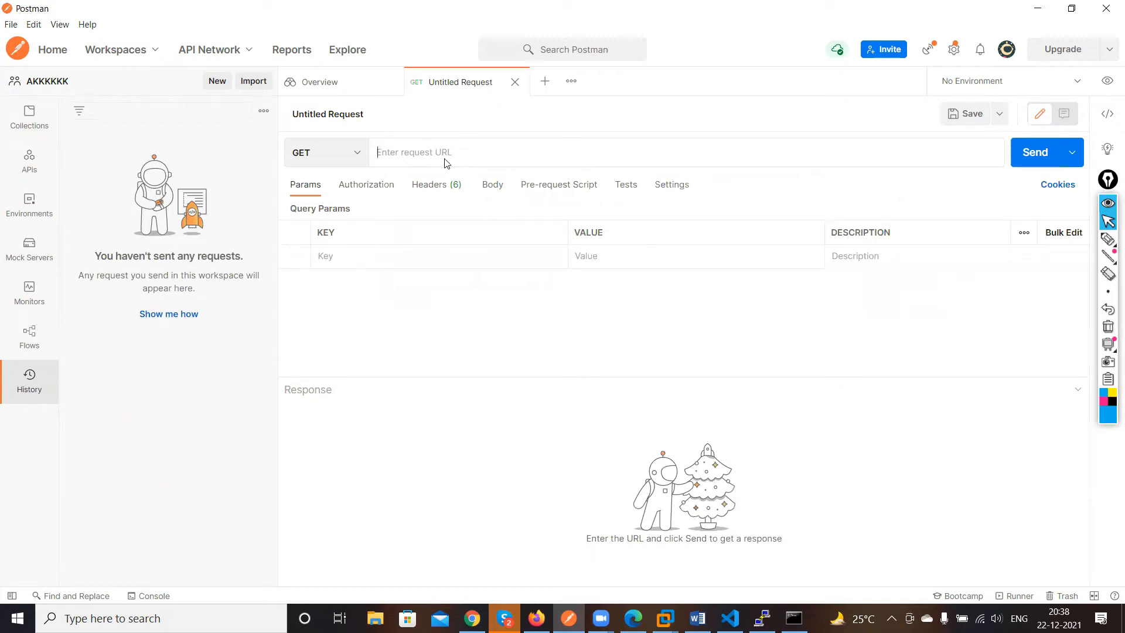
pyautogui.click(363, 186)
pyautogui.click(446, 223)
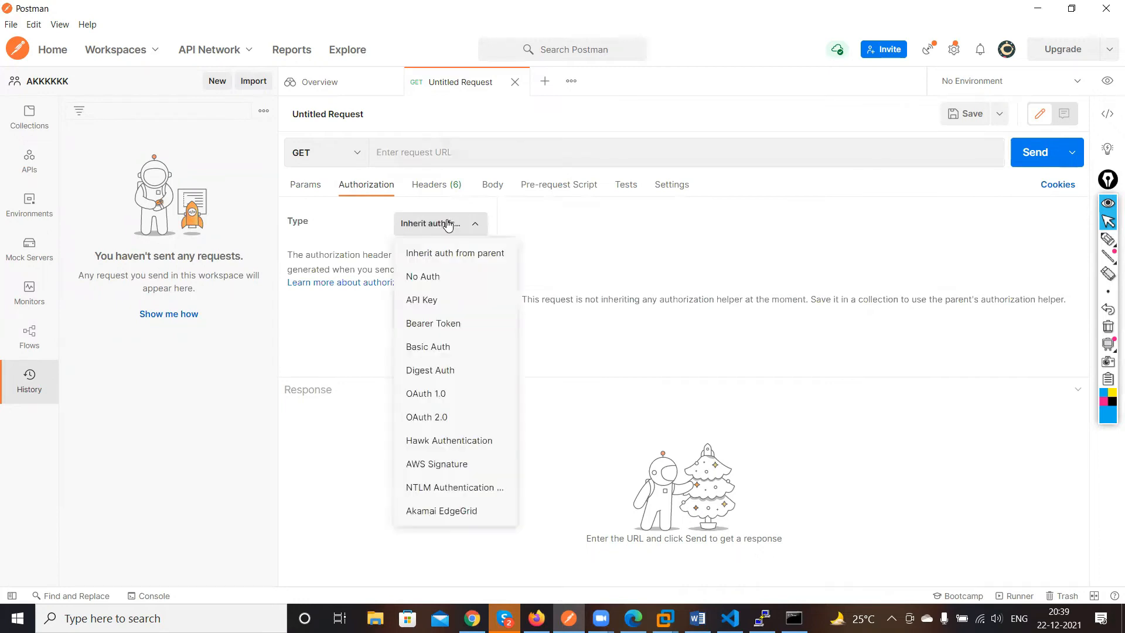
pyautogui.click(434, 346)
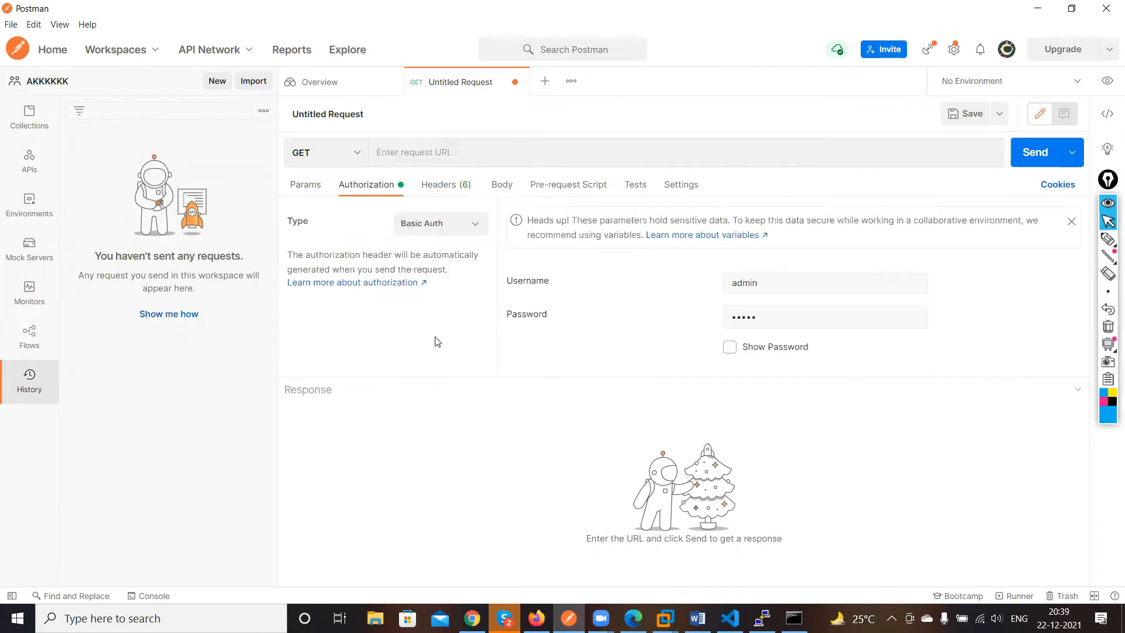
# Replace the Basic Auth username with cisco and enter the account password
pyautogui.click(766, 287)
pyautogui.press('BackSpace')
pyautogui.press('BackSpace')
pyautogui.press('BackSpace')
pyautogui.press('BackSpace')
pyautogui.press('BackSpace')
pyautogui.write('cisco')
pyautogui.click(810, 323)
pyautogui.press('BackSpace')
pyautogui.press('BackSpace')
pyautogui.press('BackSpace')
pyautogui.press('BackSpace')
pyautogui.write('cisco')
# Add a Content-Type request header with the value application/yang-data+json
pyautogui.click(461, 185)
pyautogui.click(429, 259)
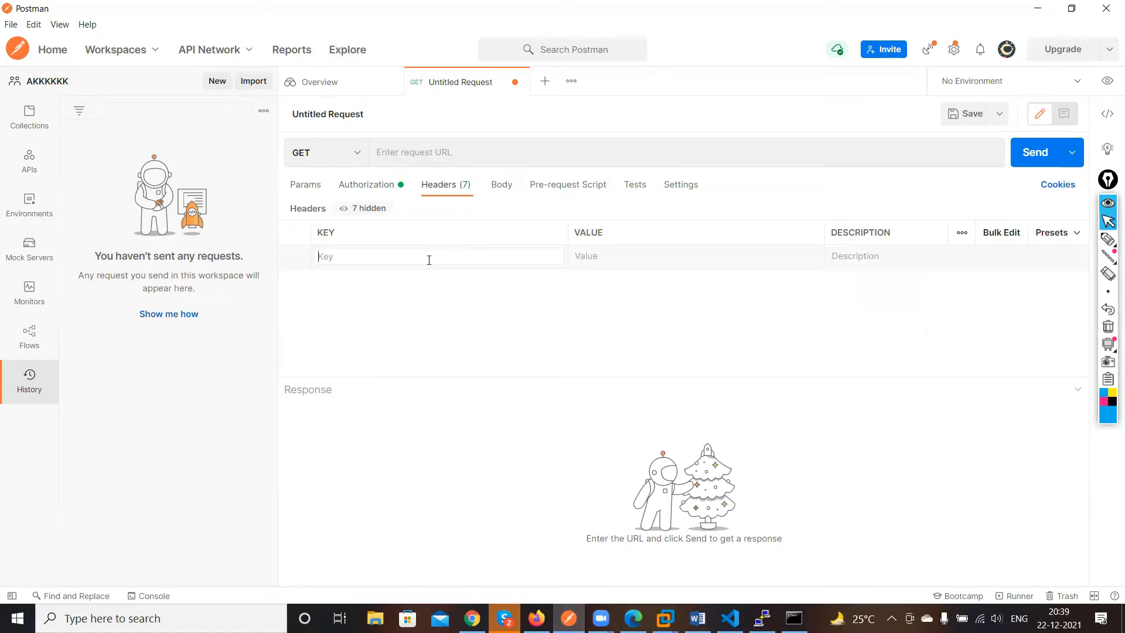
pyautogui.write('Cone')
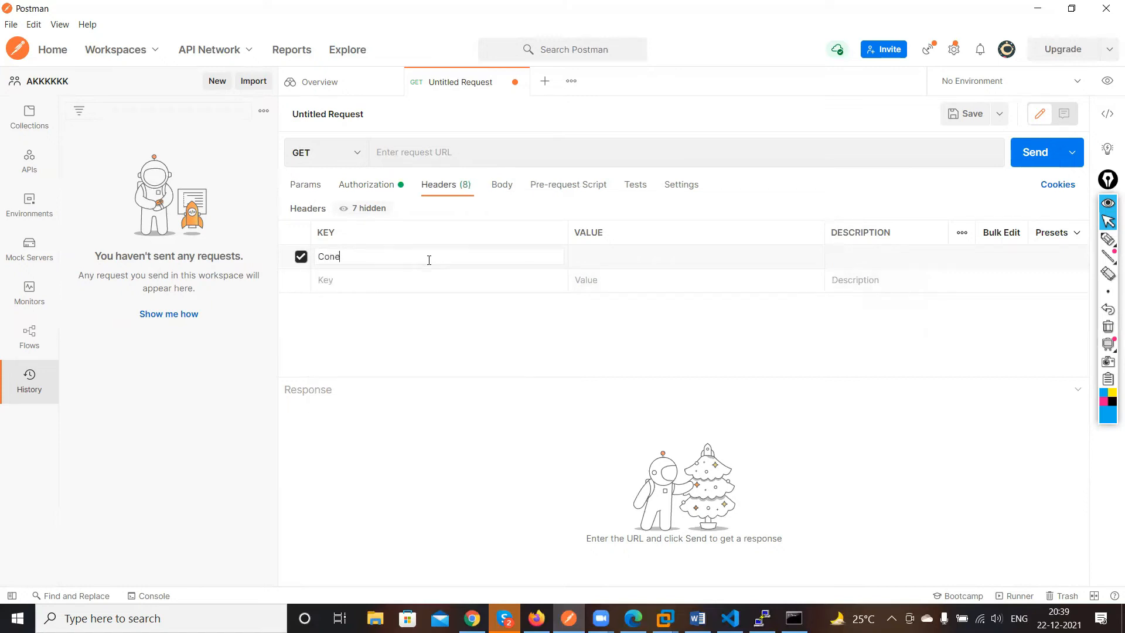
pyautogui.press('BackSpace')
pyautogui.write('ten')
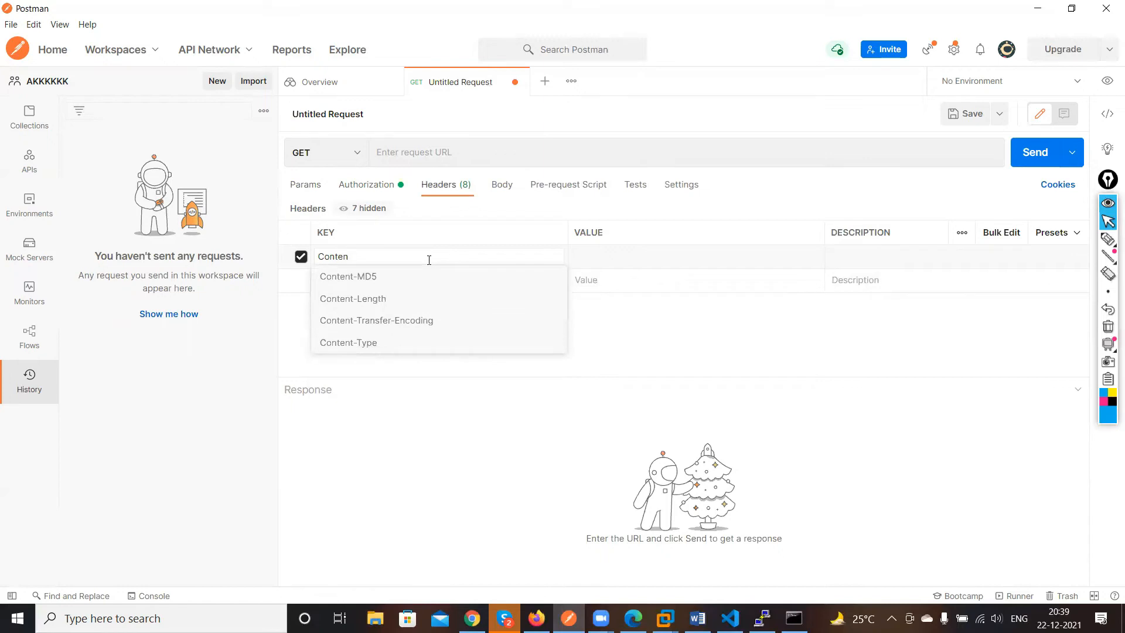
pyautogui.click(384, 343)
pyautogui.click(588, 256)
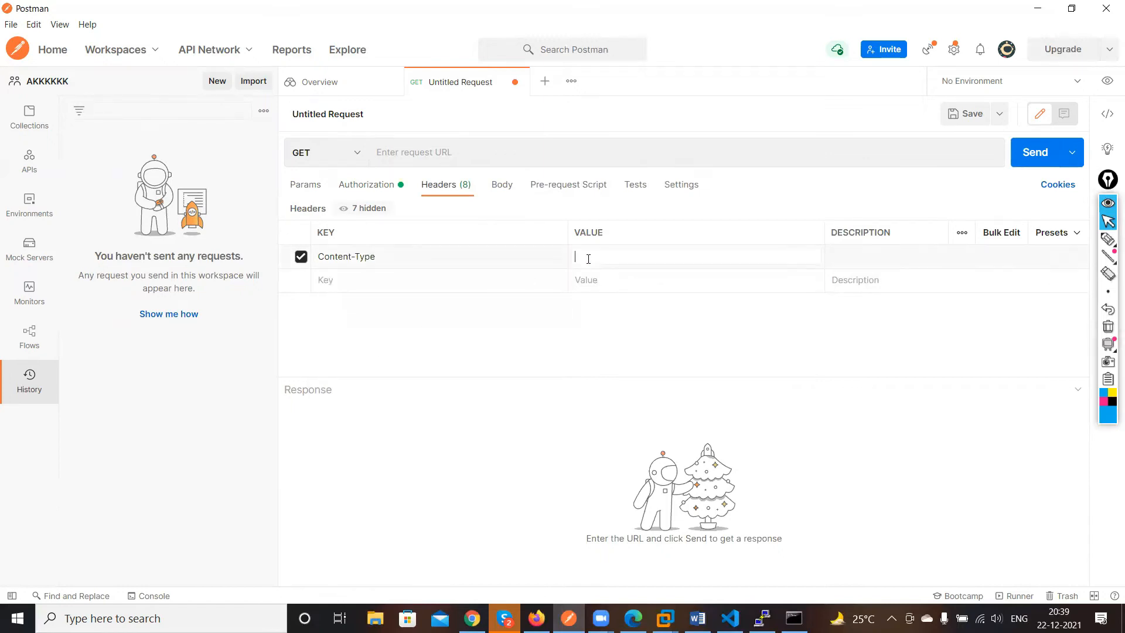
pyautogui.write('applicat')
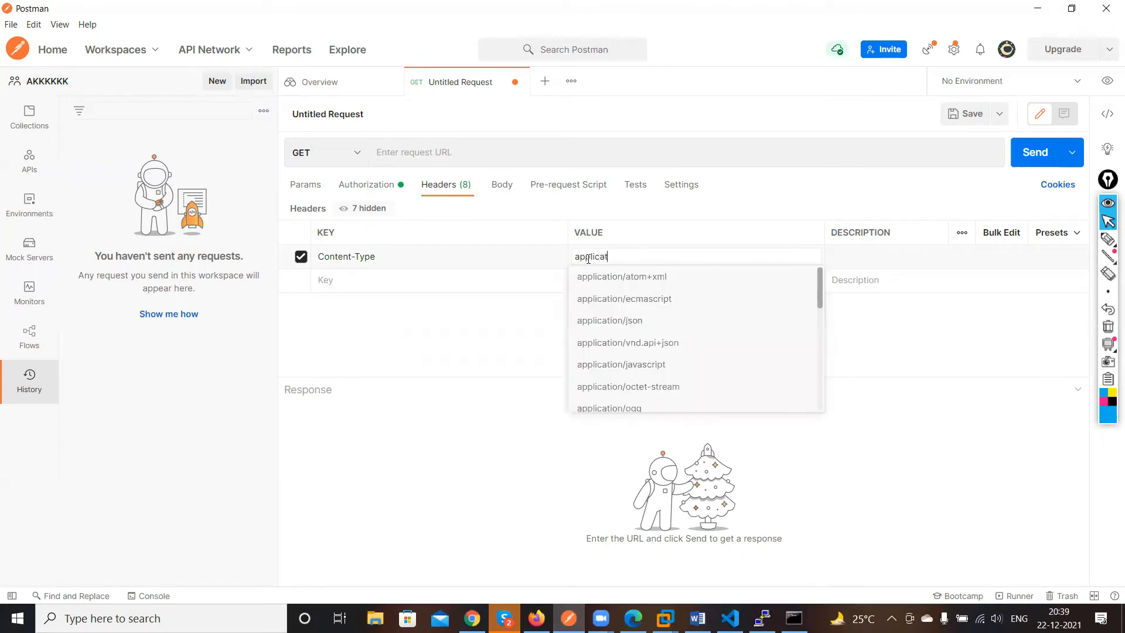
pyautogui.write('ion/yang-data')
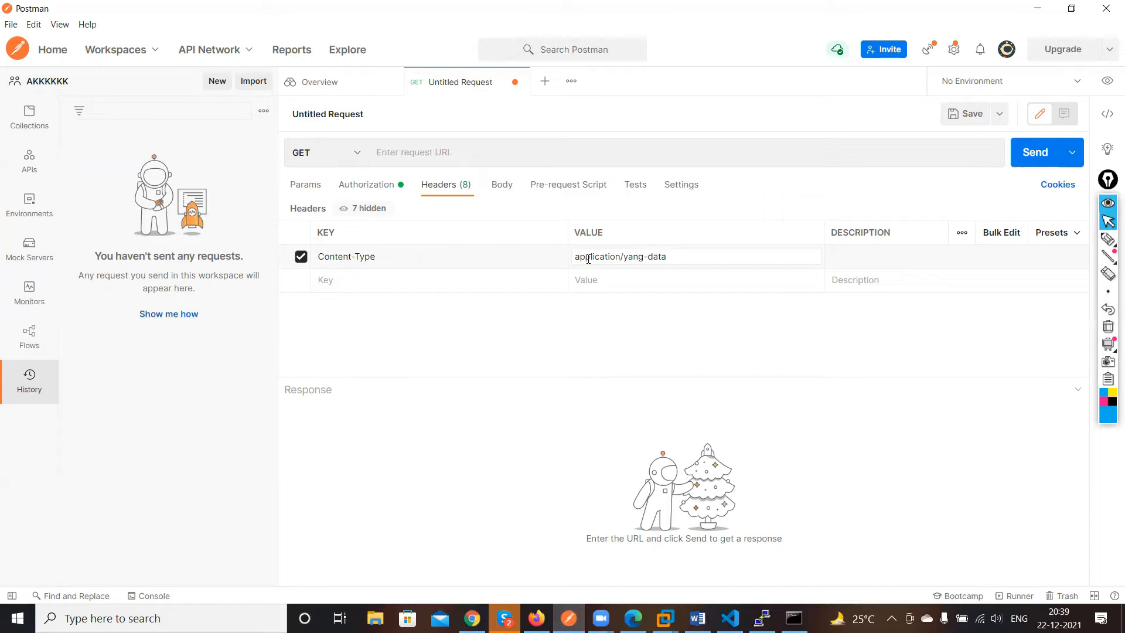
pyautogui.write('+json')
pyautogui.click(431, 292)
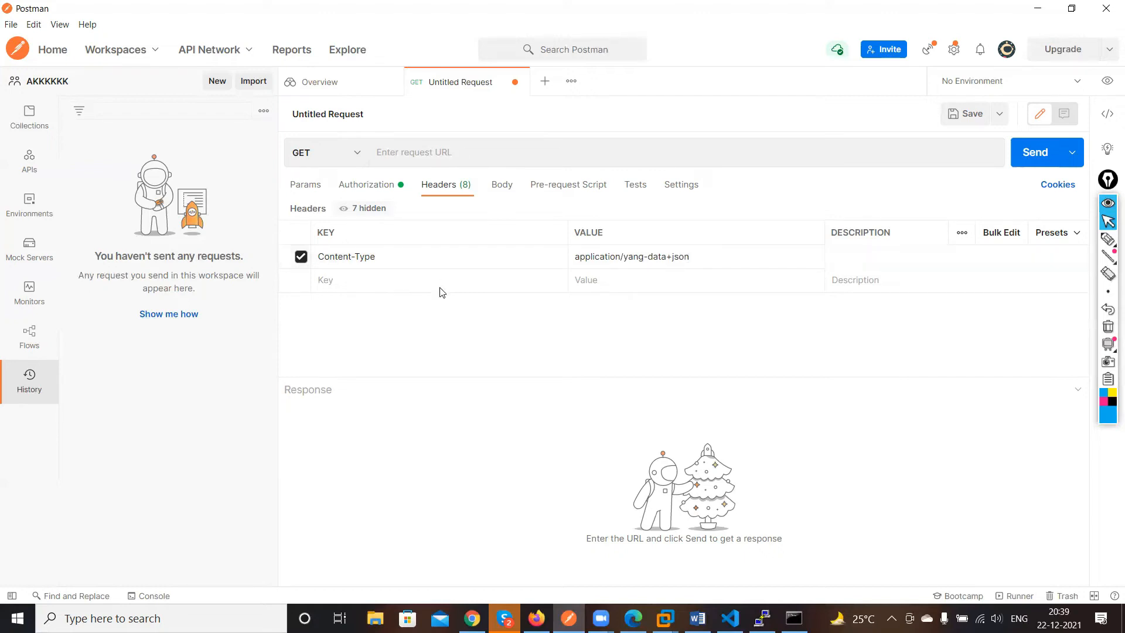
# Add an Accept request header with the value application/yang-data+json
pyautogui.click(443, 283)
pyautogui.write('acc')
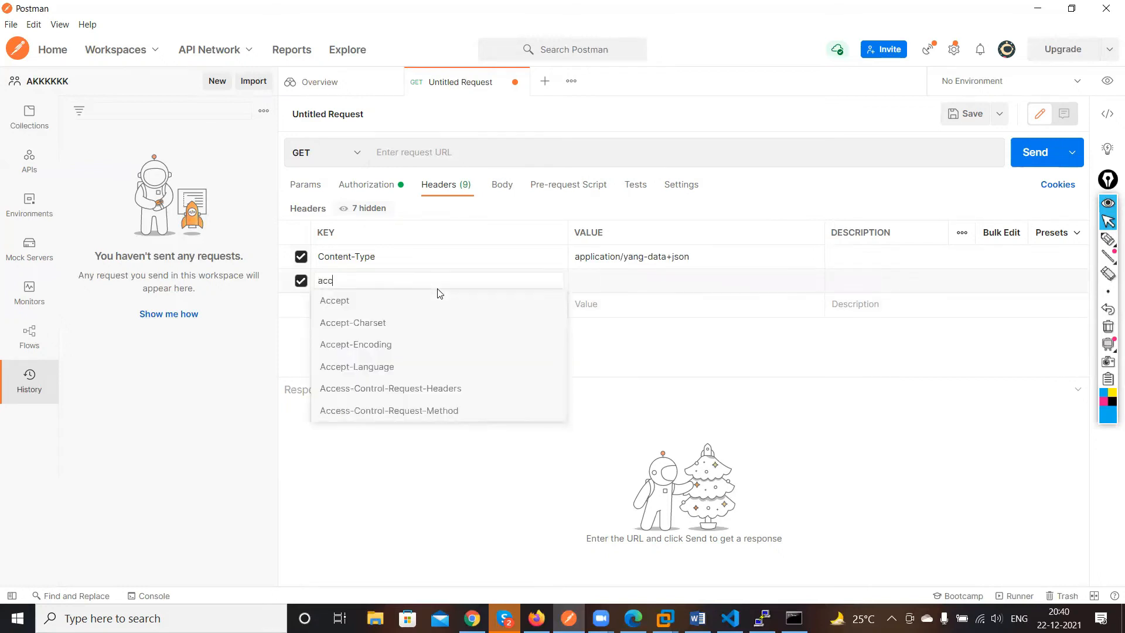
pyautogui.click(358, 299)
pyautogui.click(596, 281)
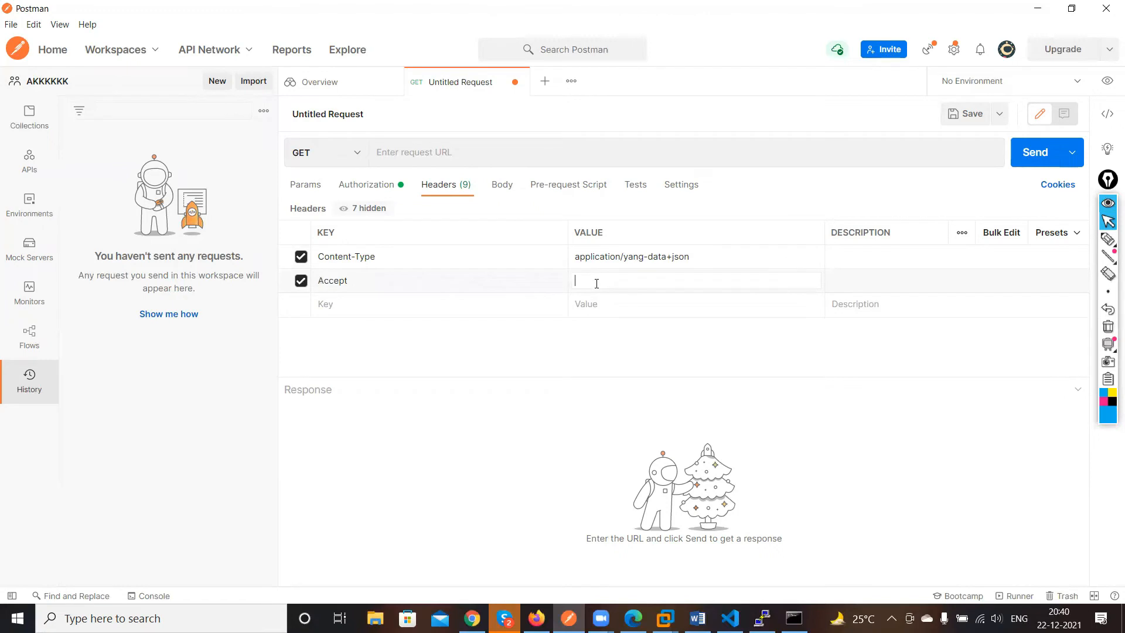
pyautogui.write('application')
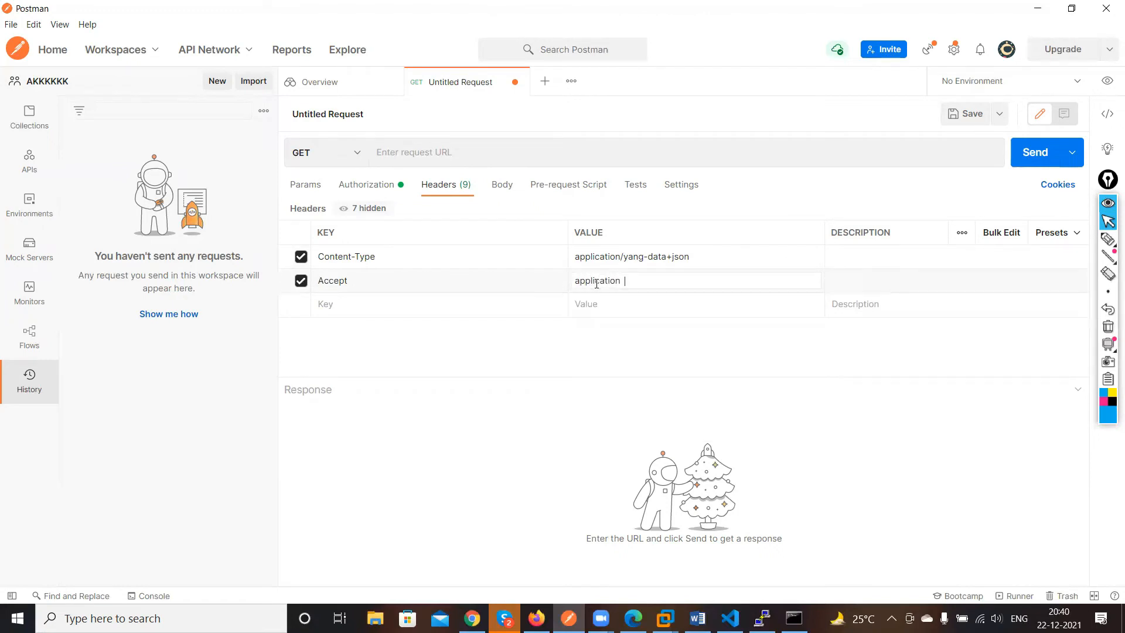
pyautogui.press('BackSpace')
pyautogui.write('/')
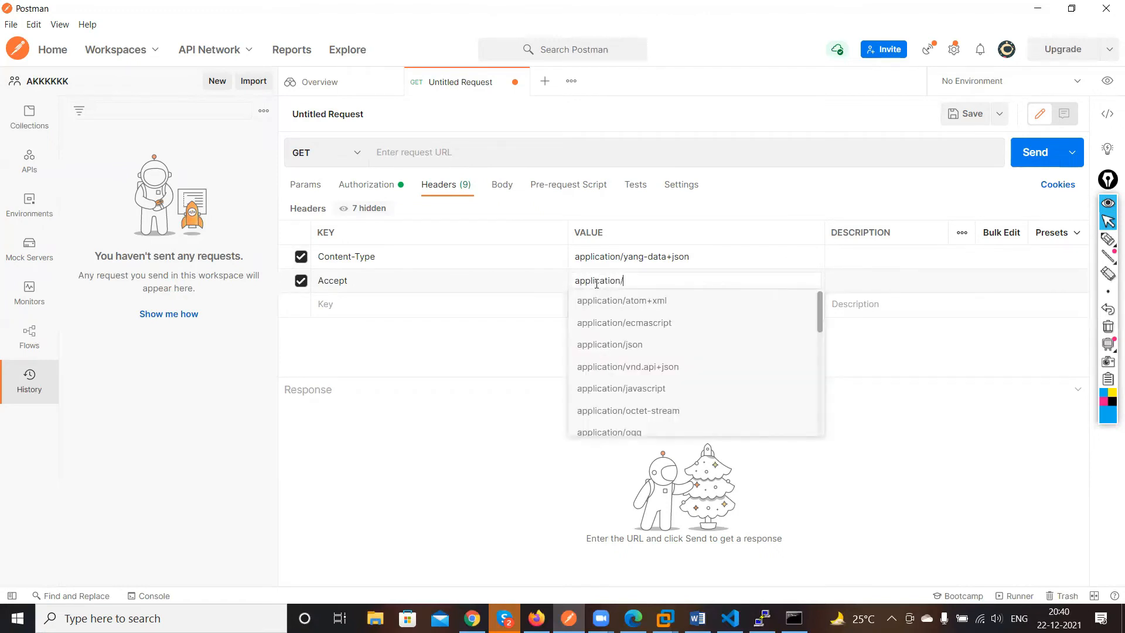
pyautogui.write('yang')
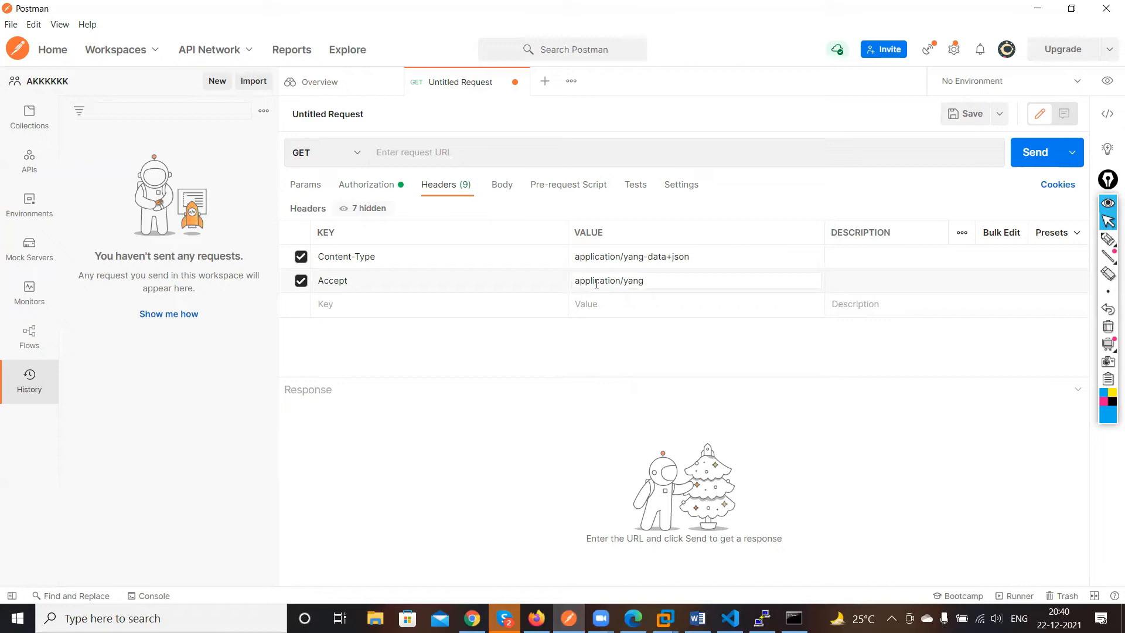
pyautogui.write('-data+json')
# Review the request's Body, Pre-request Script and Settings options, including the general settings dialog
pyautogui.click(507, 187)
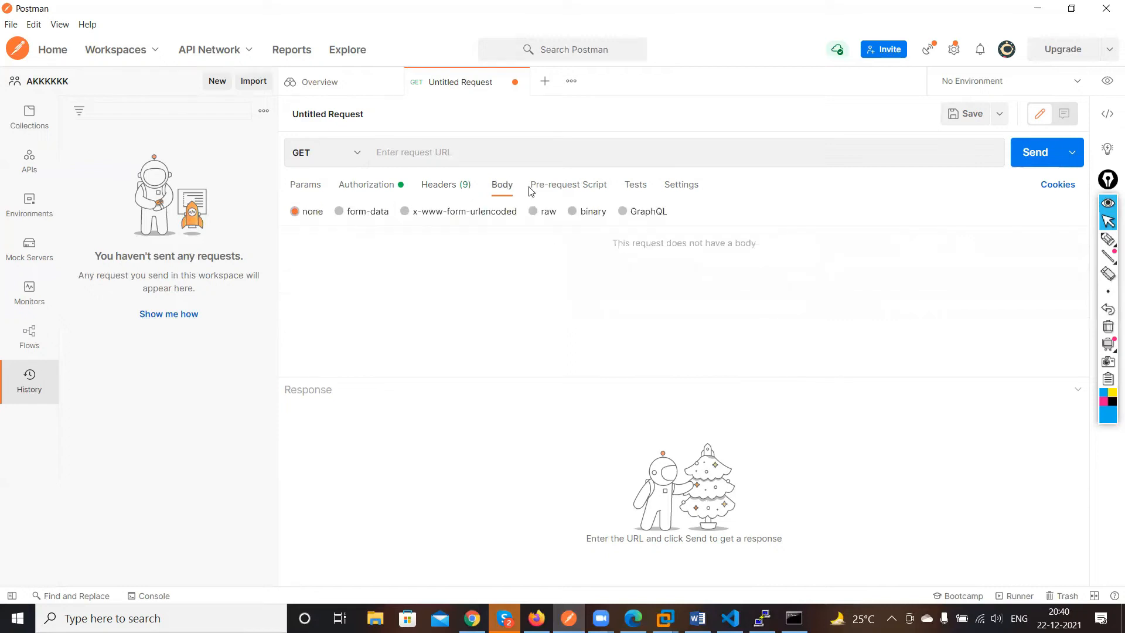
pyautogui.click(544, 188)
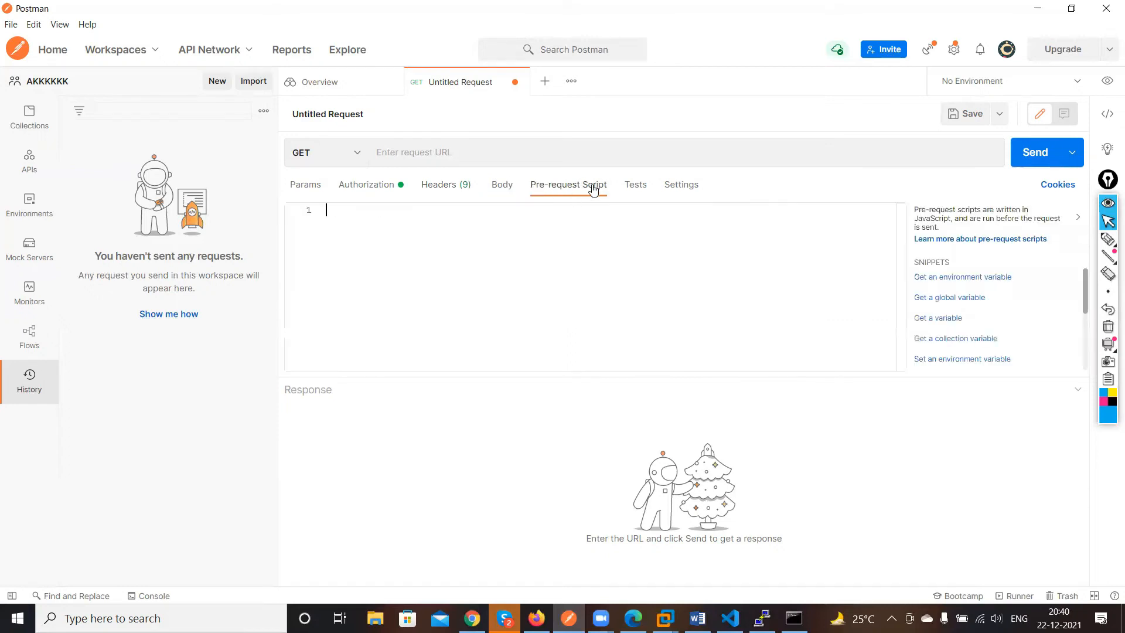
pyautogui.click(503, 186)
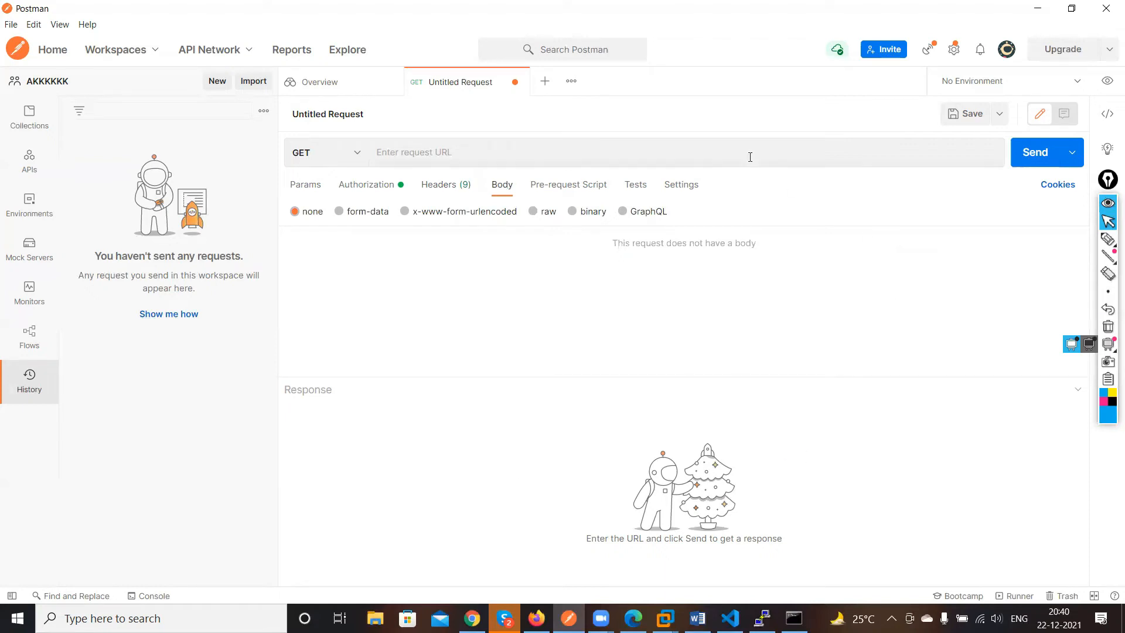
pyautogui.click(692, 189)
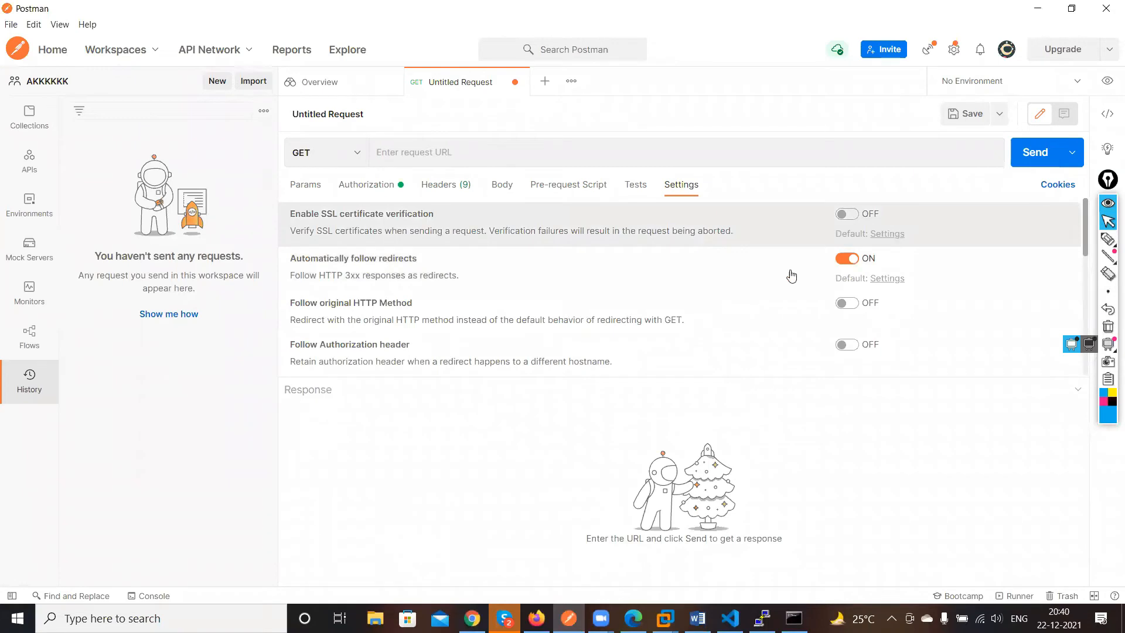
pyautogui.click(887, 234)
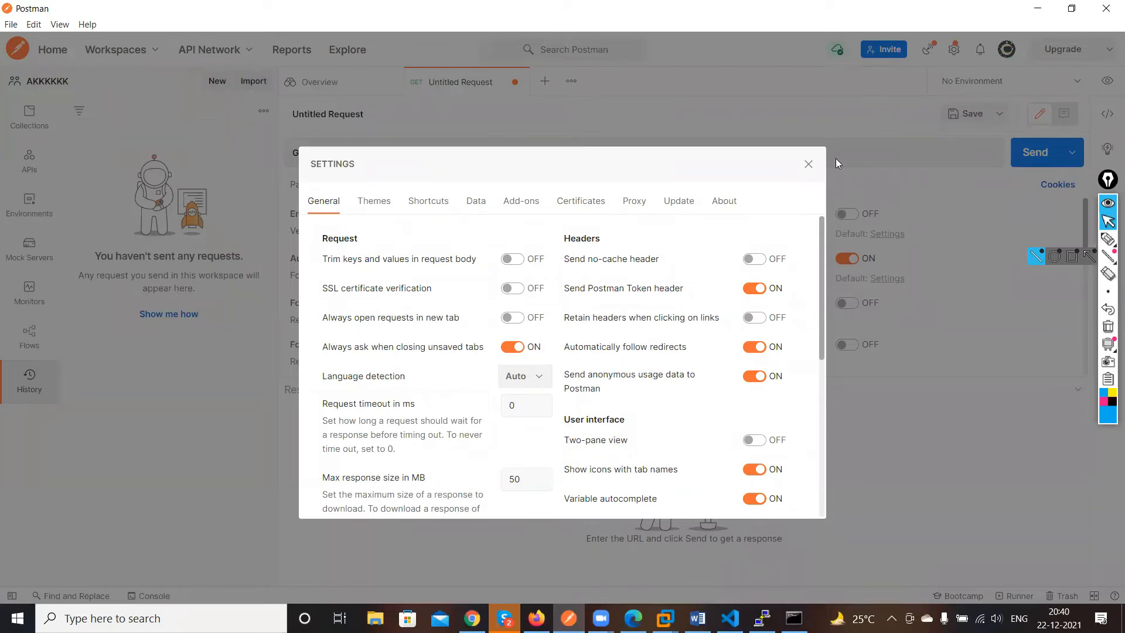
pyautogui.click(810, 164)
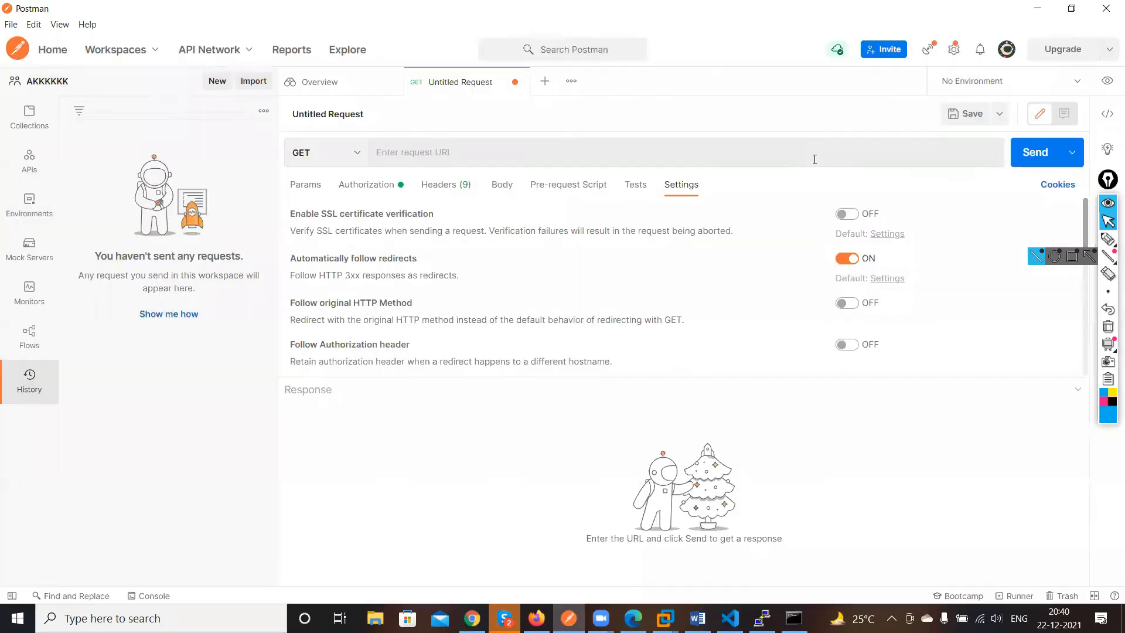
pyautogui.click(452, 161)
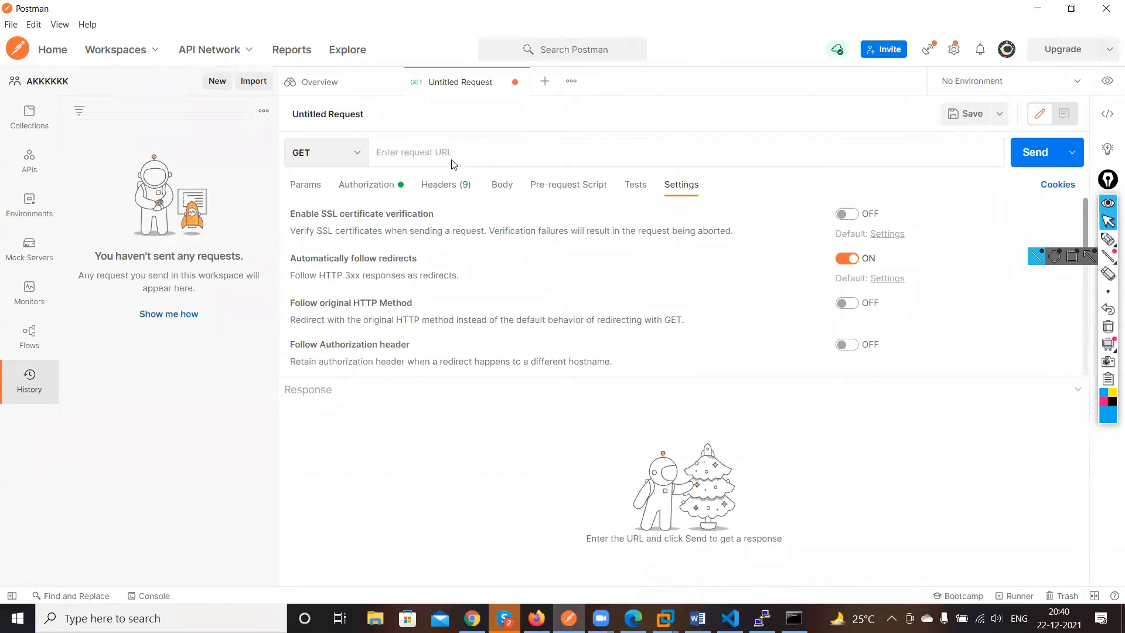
pyautogui.write('https;')
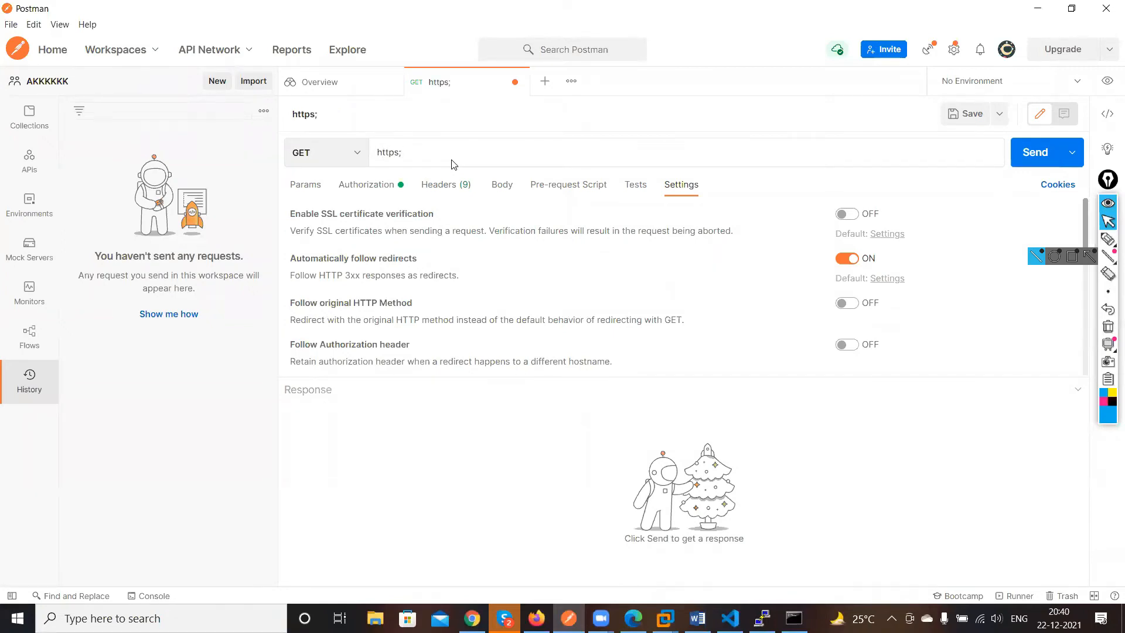
pyautogui.write('://192.168')
pyautogui.write('58.1')
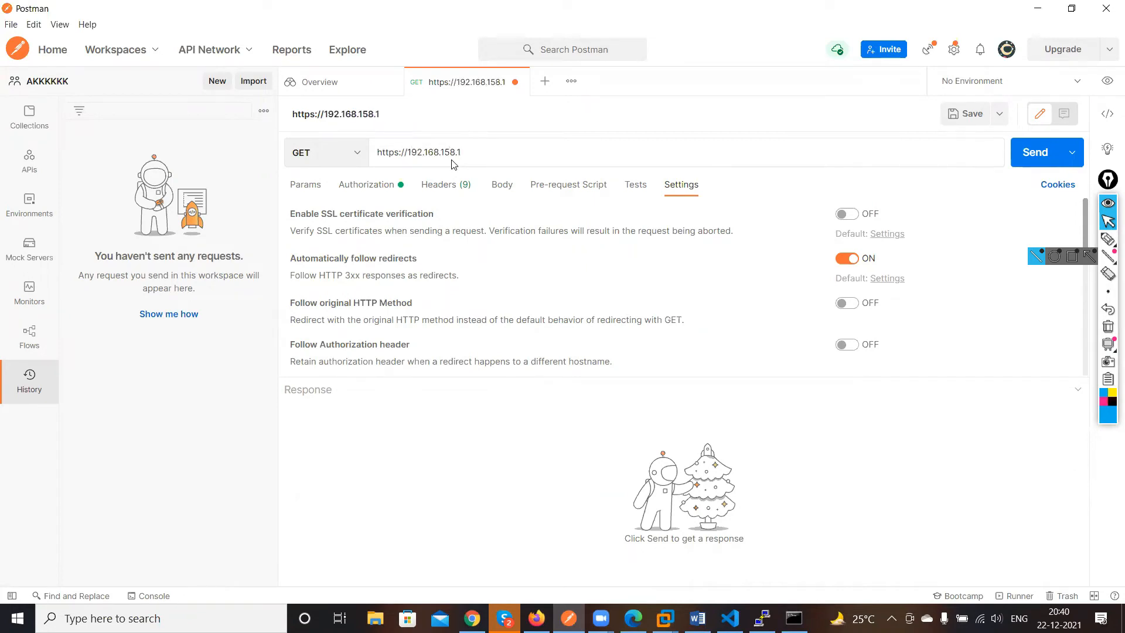
pyautogui.write('41/restconf/data')
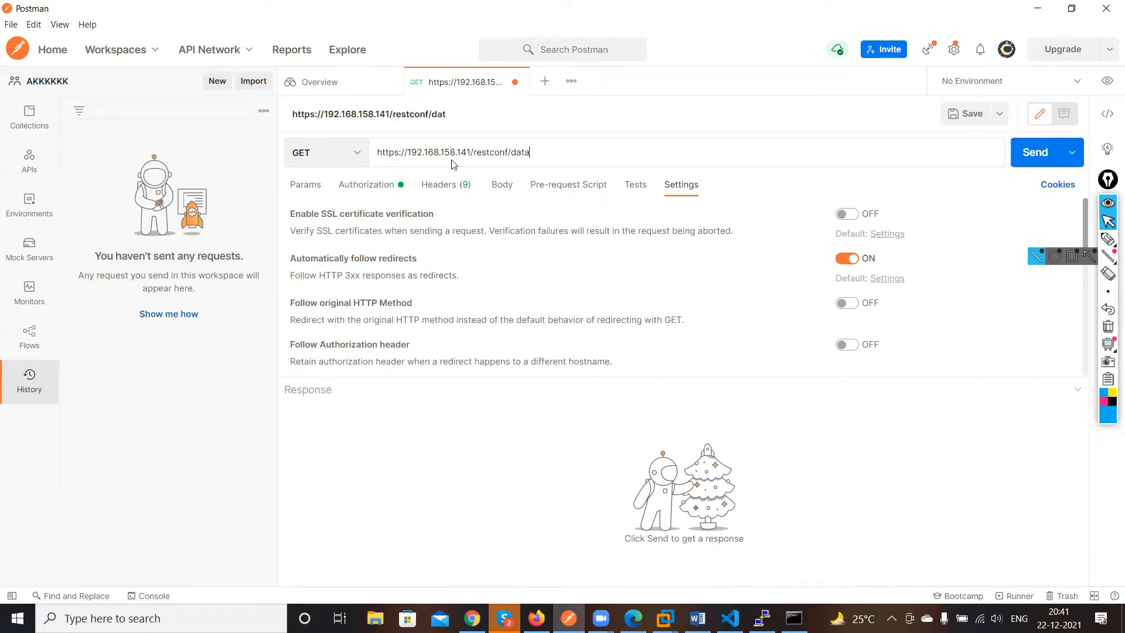
pyautogui.write('/')
pyautogui.write('Cisco')
pyautogui.write('_IOS')
# Extend the URL path with /Cisco-IOS-XE-native:/router/ospf and send the GET request
pyautogui.press('BackSpace')
pyautogui.press('BackSpace')
pyautogui.press('BackSpace')
pyautogui.press('BackSpace')
pyautogui.press('BackSpace')
pyautogui.write('-IOS-XE')
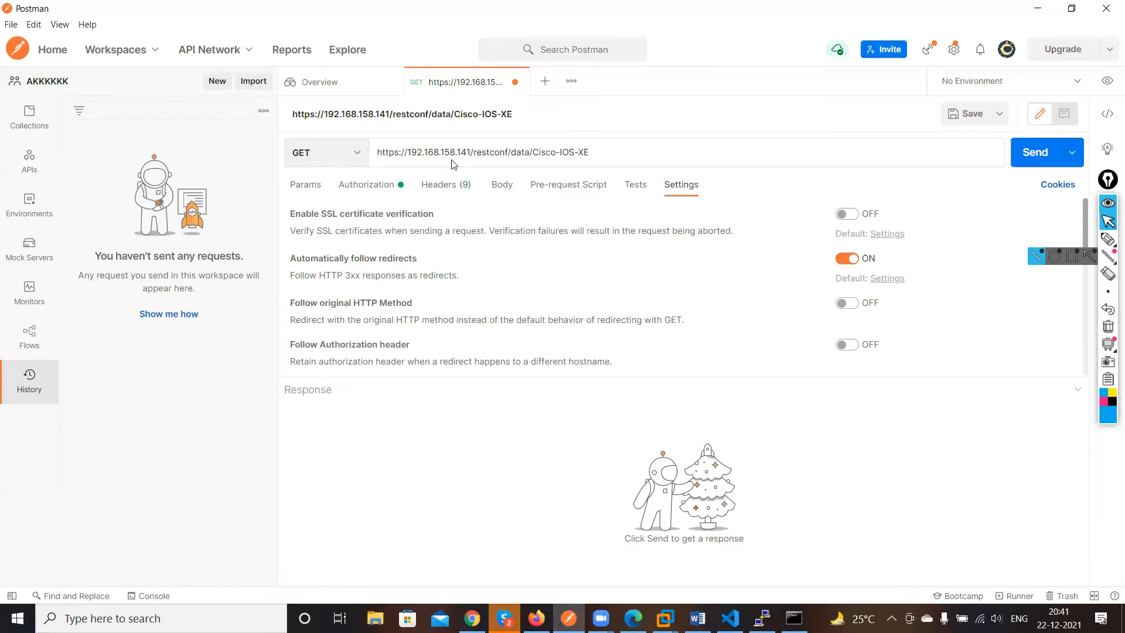
pyautogui.write('-native:/router/osp')
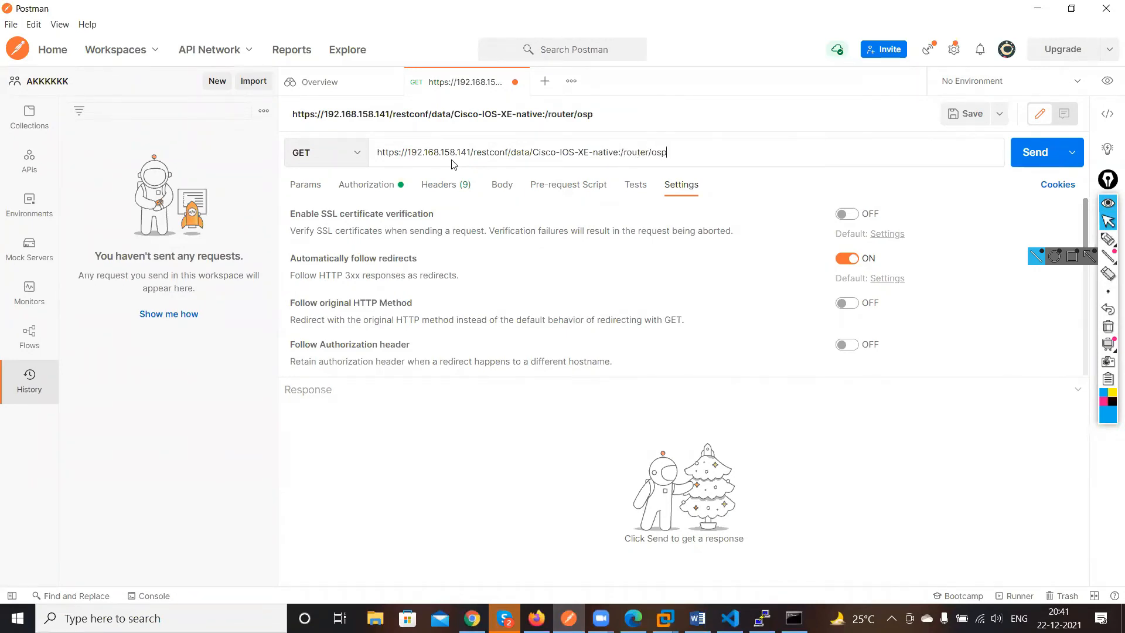
pyautogui.write('f')
pyautogui.click(1029, 159)
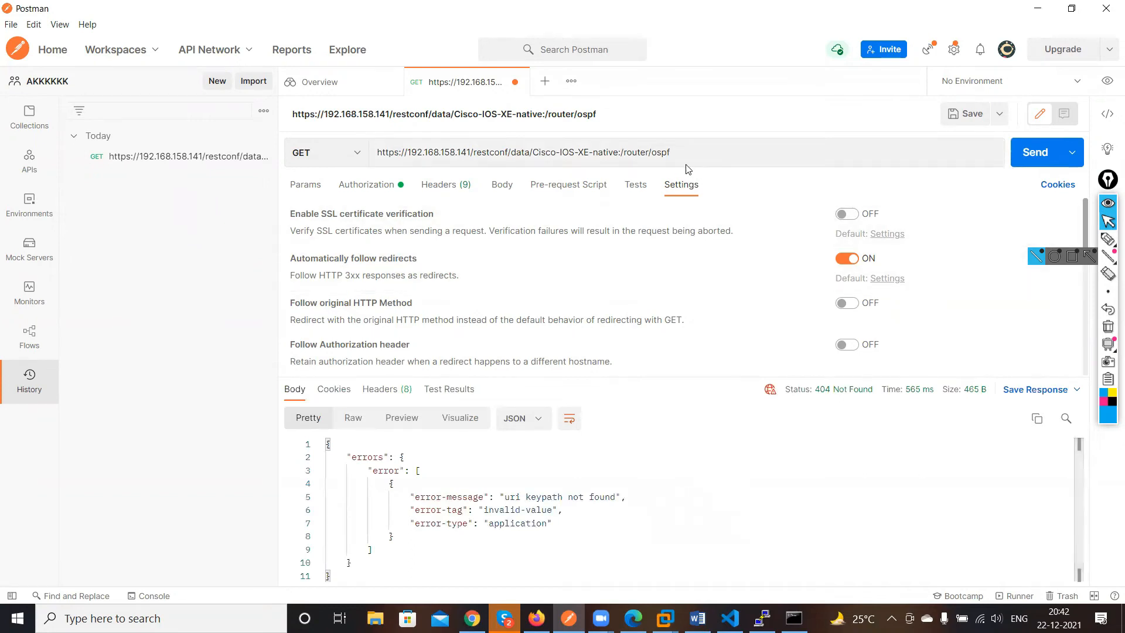
# Try appending the OSPF process ID 1 to the URL as "ospf 1" and then "ospf/1", resending each time
pyautogui.click(683, 152)
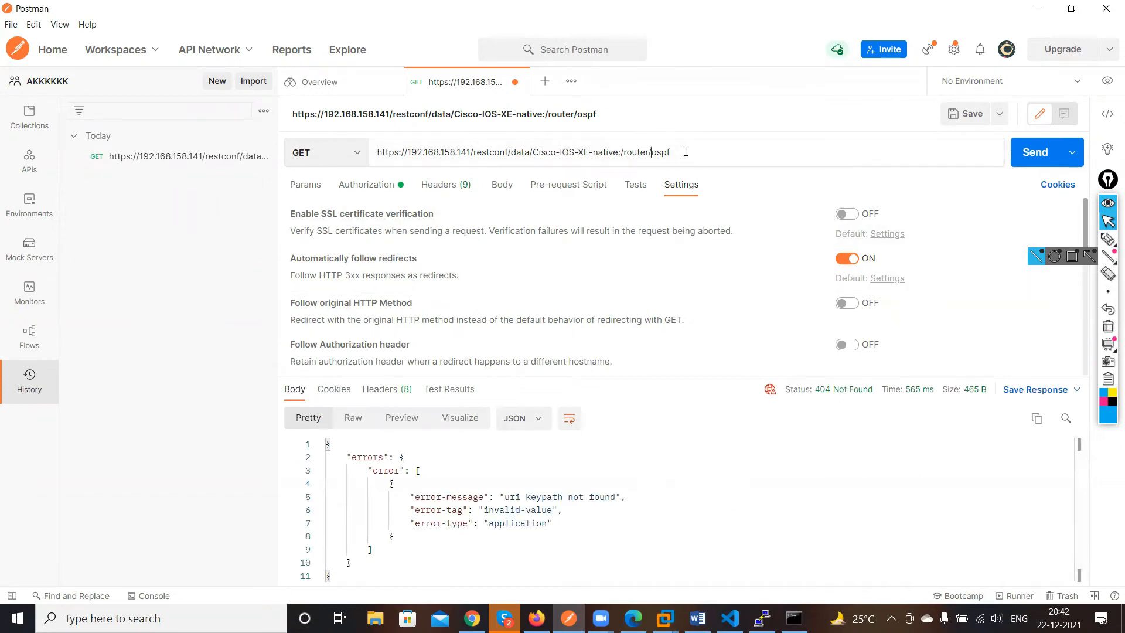
pyautogui.write('1')
pyautogui.click(1032, 153)
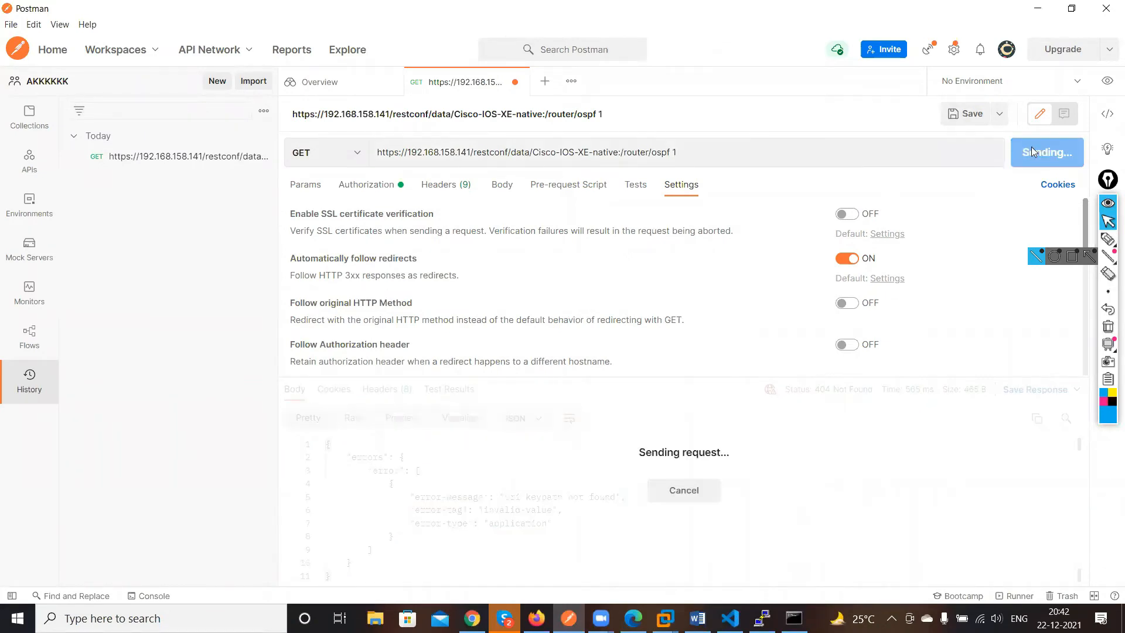
pyautogui.click(700, 158)
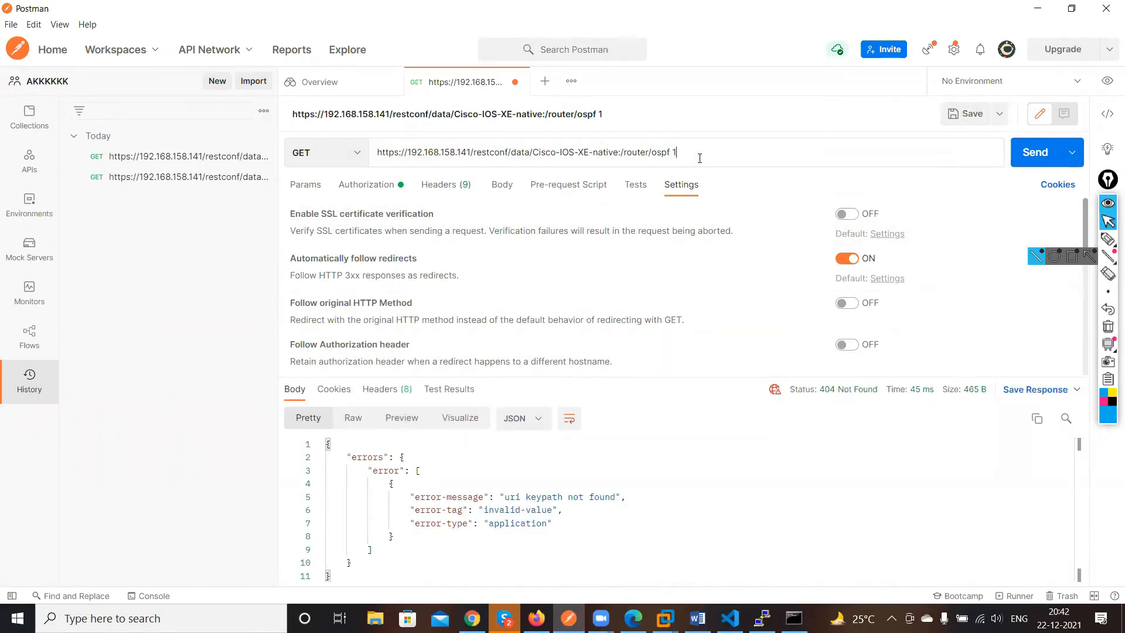
pyautogui.write('/1')
pyautogui.click(1039, 153)
pyautogui.click(1038, 154)
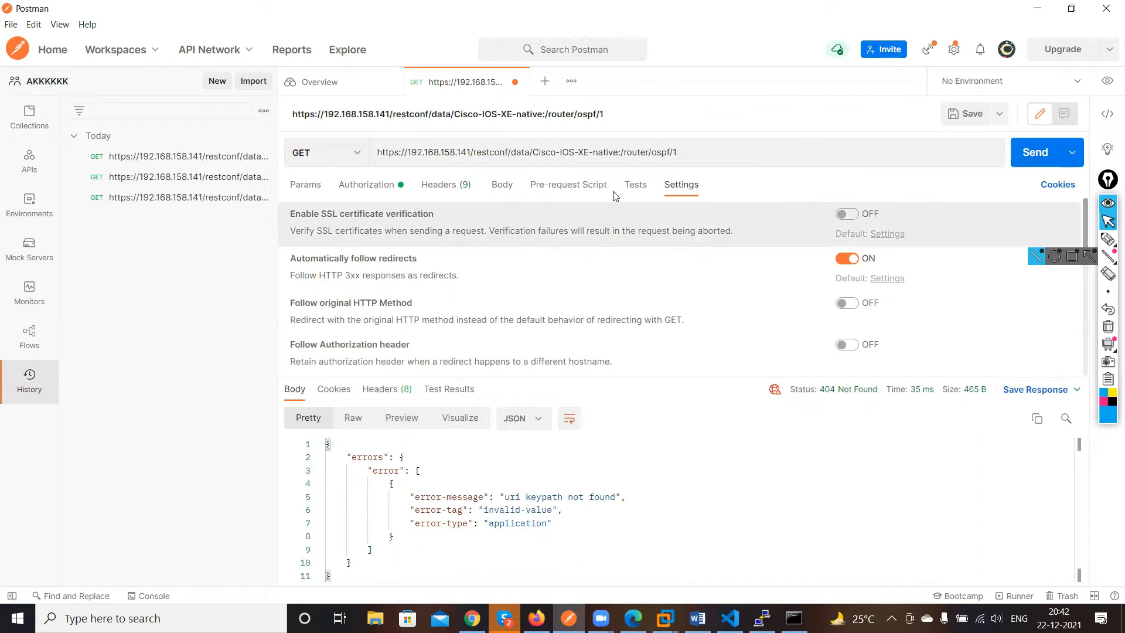
# Insert an extra router/ segment before ospf/1 in the URL and resend the request
pyautogui.click(662, 153)
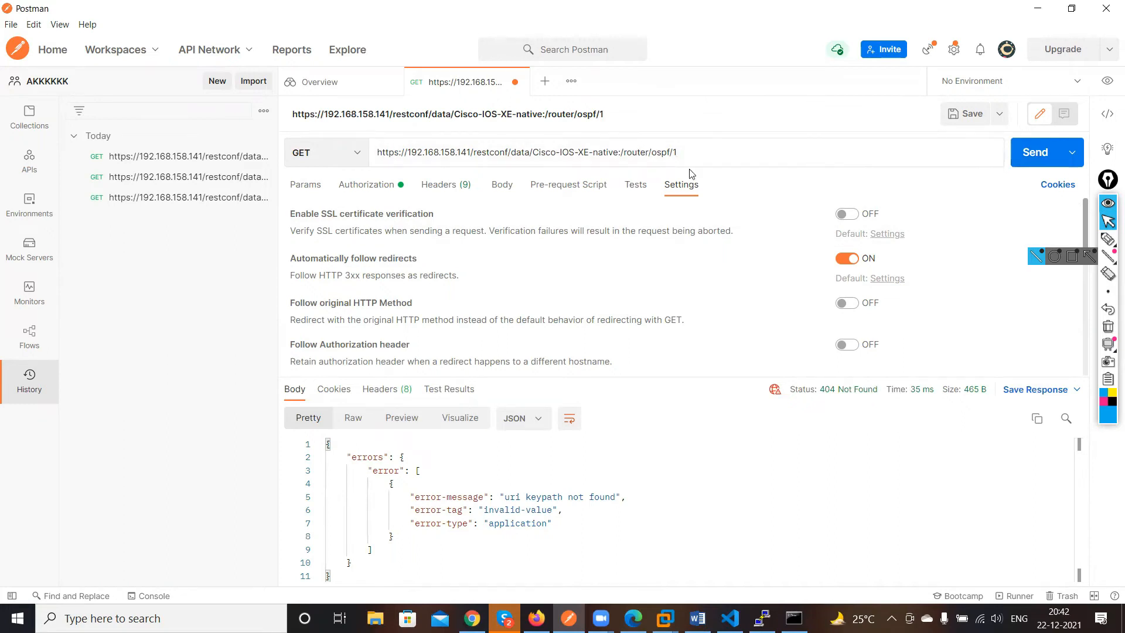
pyautogui.write('router/')
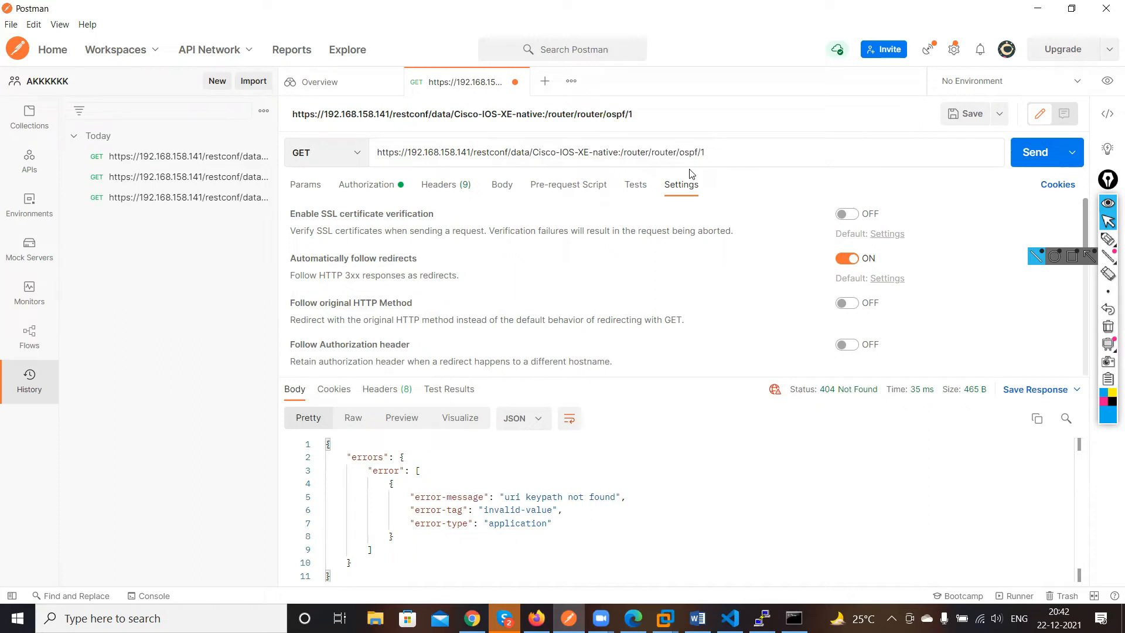
pyautogui.click(1036, 150)
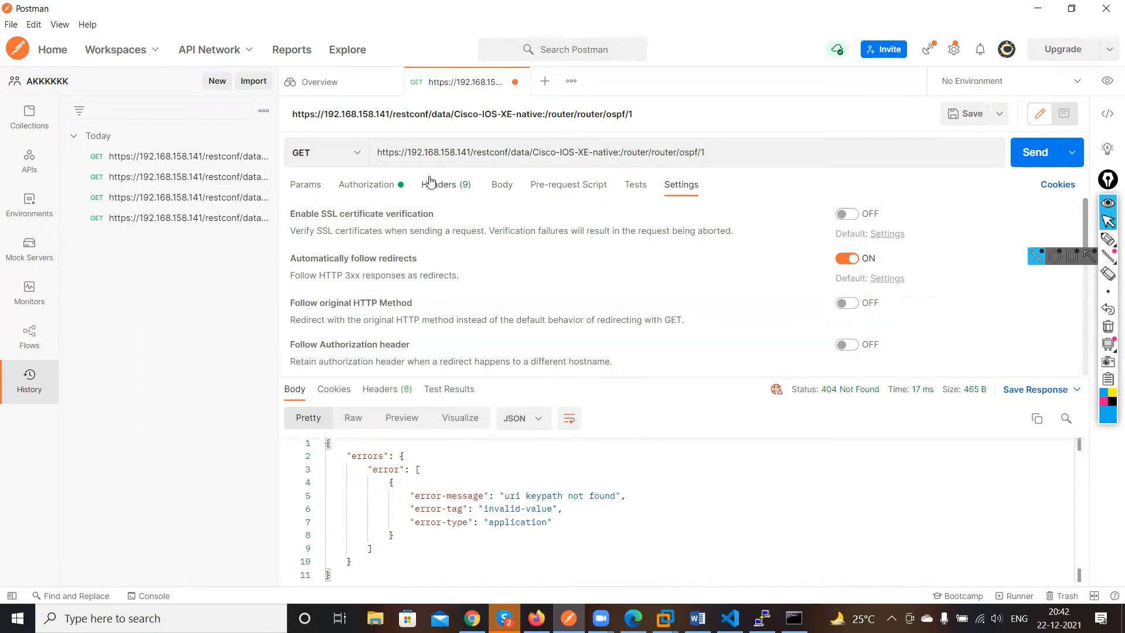
# Add port :443 after the IP address and change the module path to Cisco-IOS-XE-native:native, then send
pyautogui.click(471, 152)
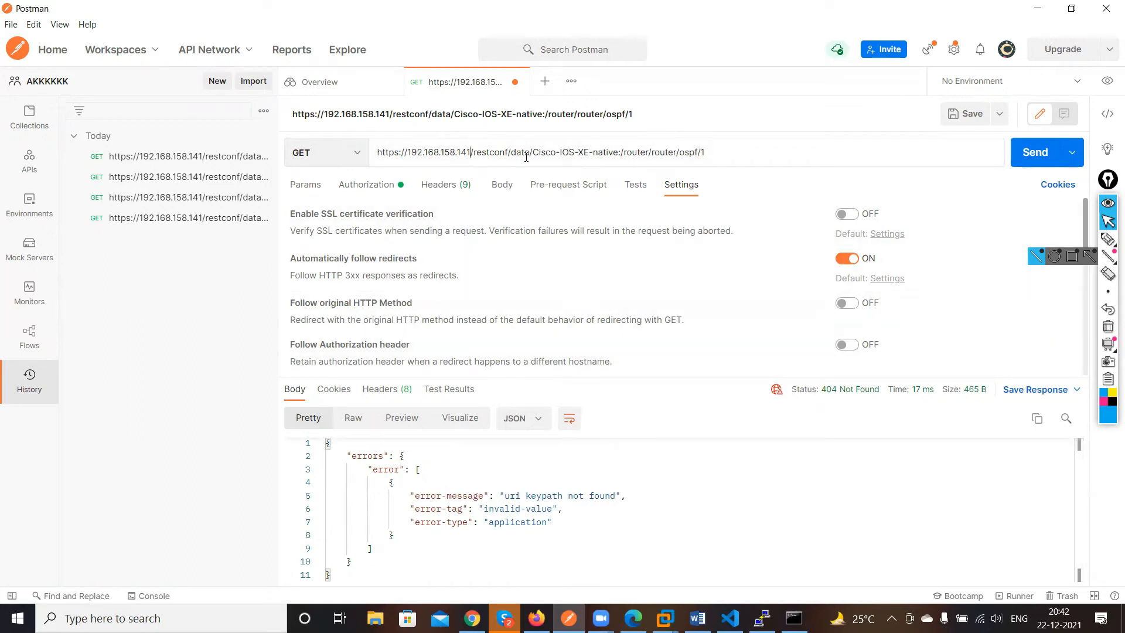
pyautogui.write(':443')
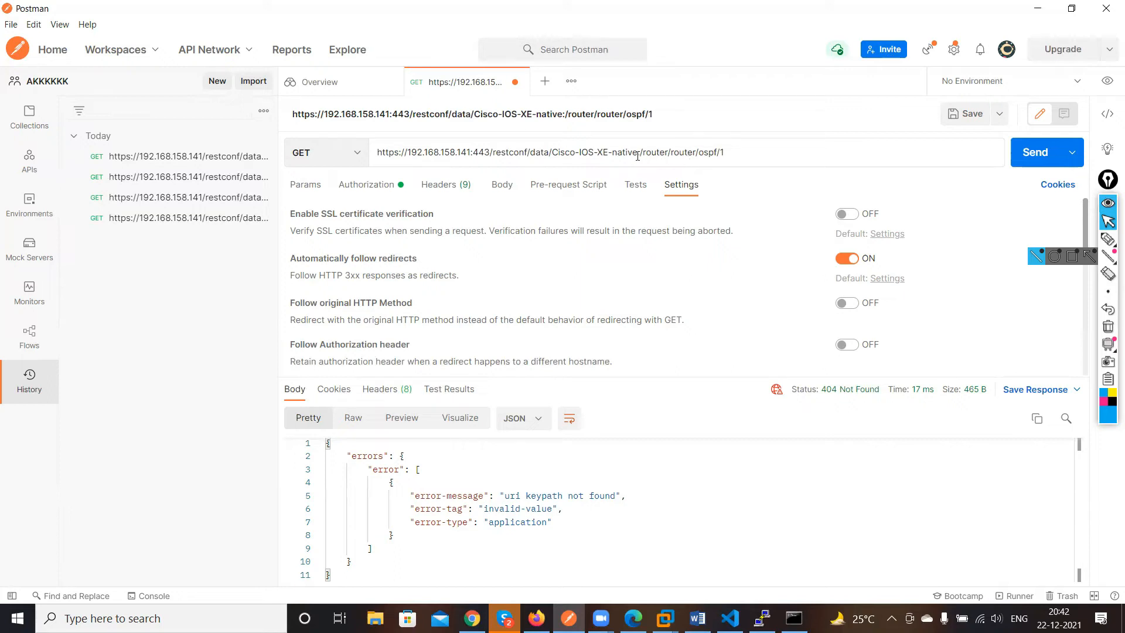
pyautogui.doubleClick(639, 154)
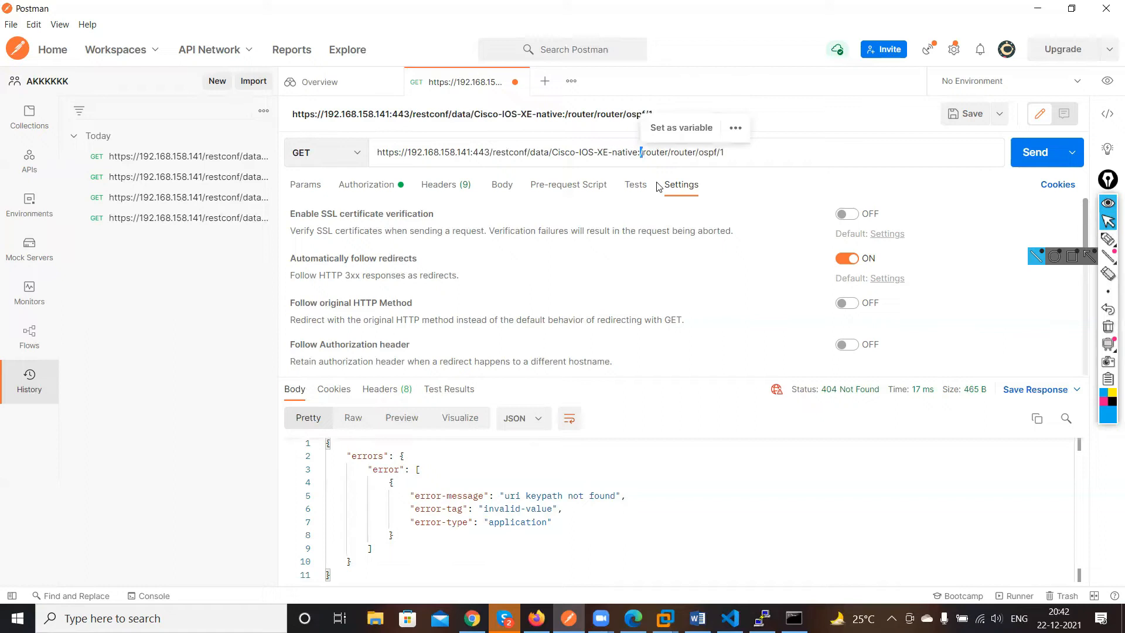
pyautogui.press('Left')
pyautogui.write('native/')
pyautogui.press('BackSpace')
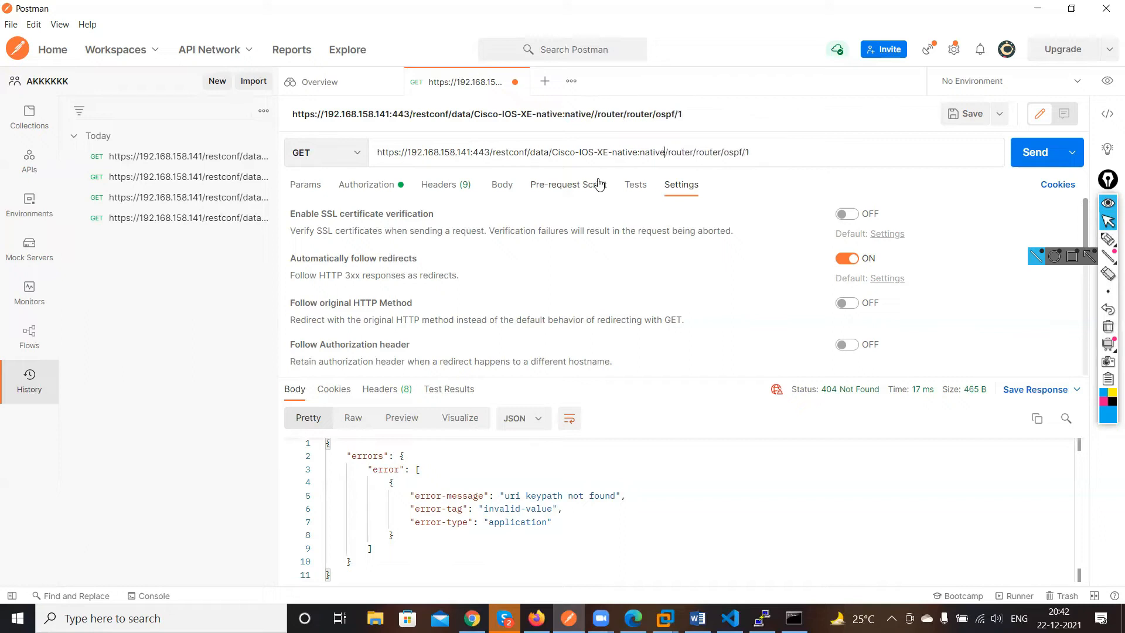
pyautogui.click(1029, 152)
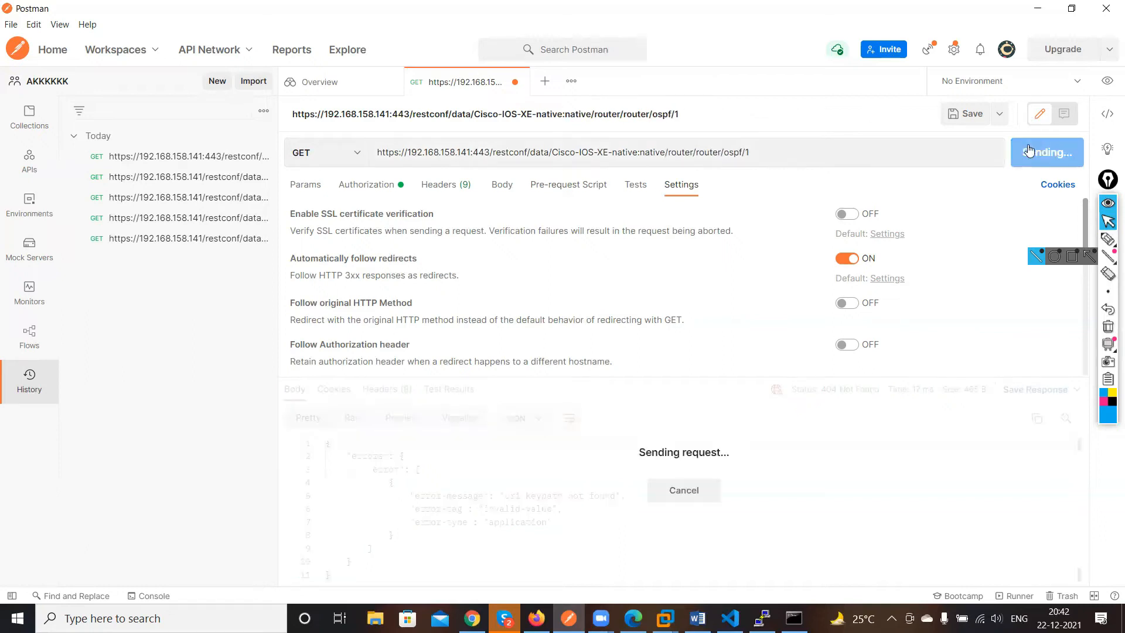
# Remove the duplicate router segment from the URL and resend the request
pyautogui.click(696, 153)
pyautogui.press('BackSpace')
pyautogui.press('BackSpace')
pyautogui.press('BackSpace')
pyautogui.press('BackSpace')
pyautogui.press('BackSpace')
pyautogui.press('BackSpace')
pyautogui.press('BackSpace')
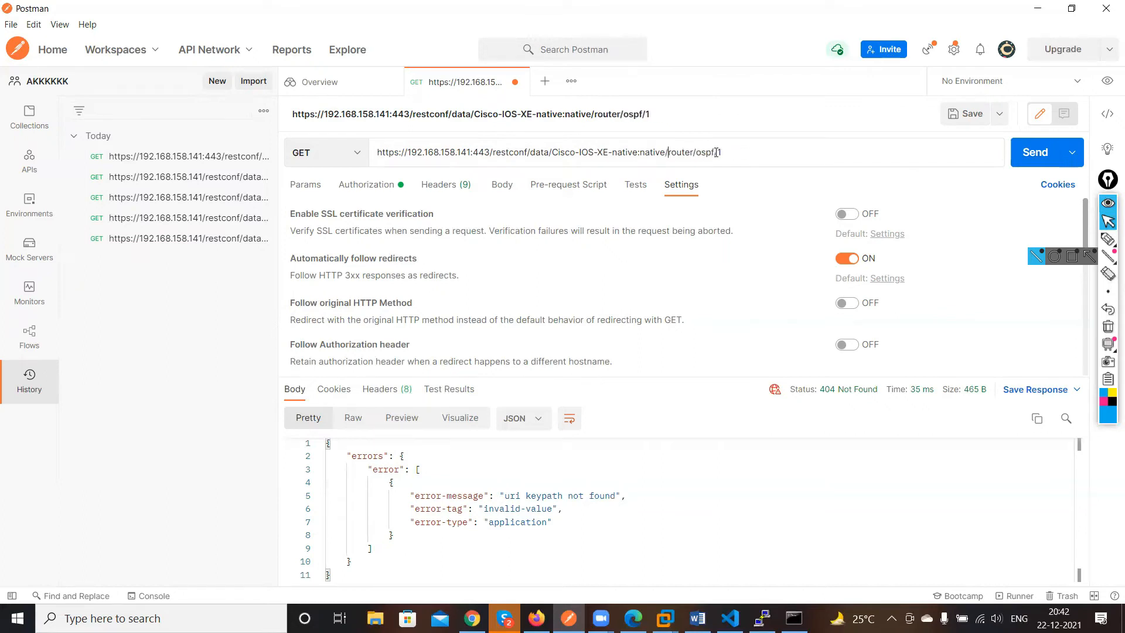
pyautogui.click(1030, 156)
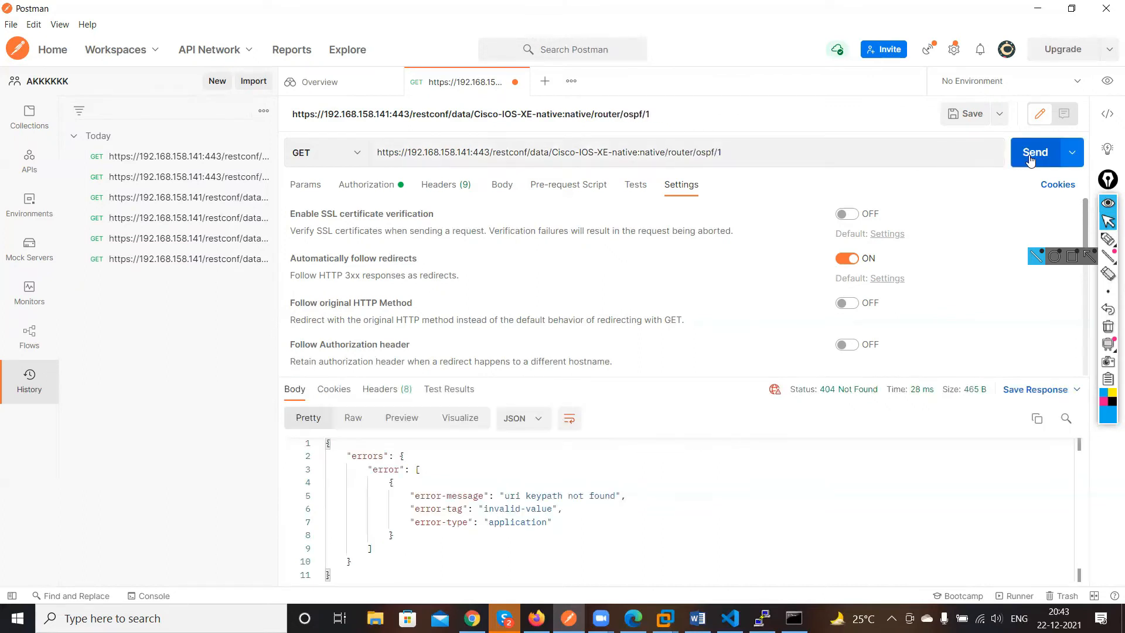
# Remove the trailing /1 so the URL ends in /router/ospf and send the GET request
pyautogui.click(729, 151)
pyautogui.press('BackSpace')
pyautogui.press('BackSpace')
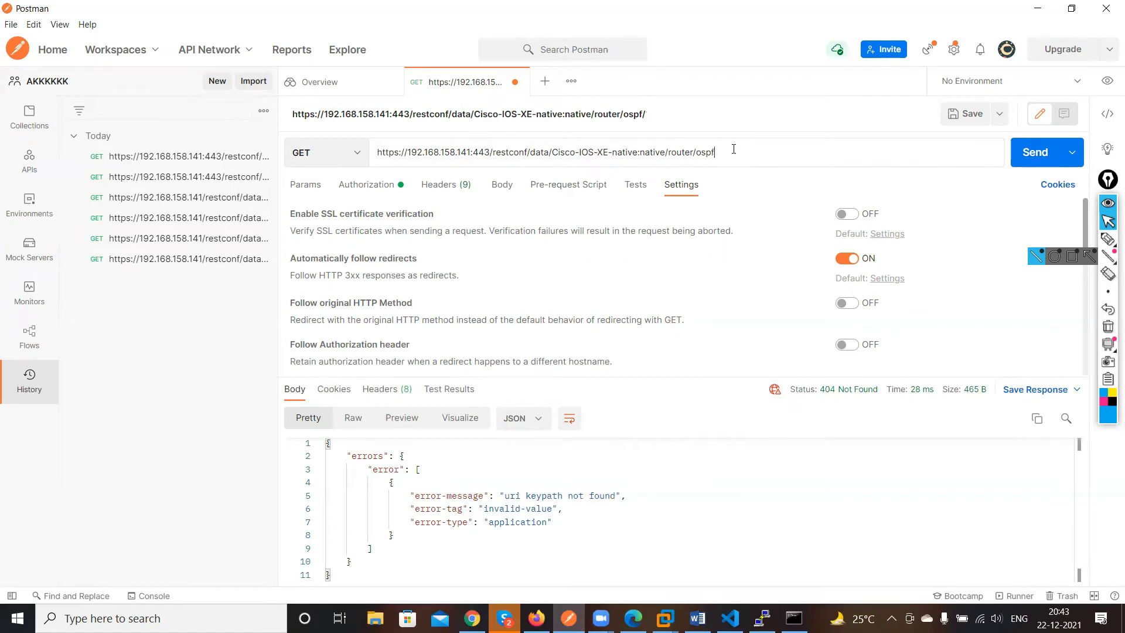
pyautogui.click(1028, 166)
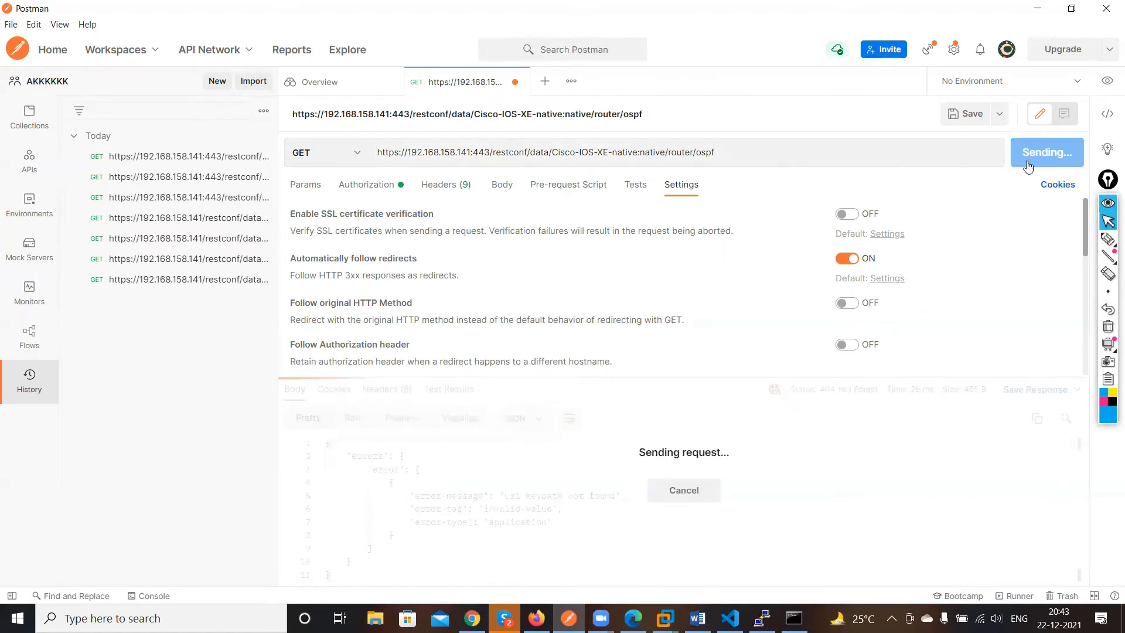
# Select and copy the whole OSPF JSON response
pyautogui.scroll(-5, 807, 300)
pyautogui.scroll(-2, 632, 489)
pyautogui.scroll(2, 631, 490)
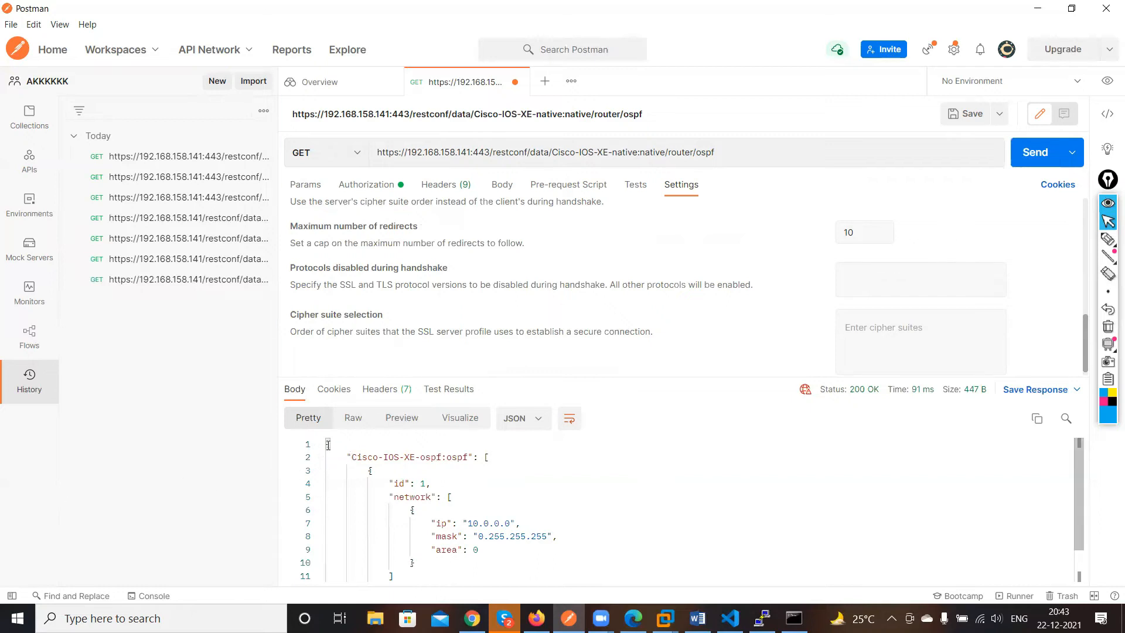
pyautogui.hotkey('ctrl', 'a')
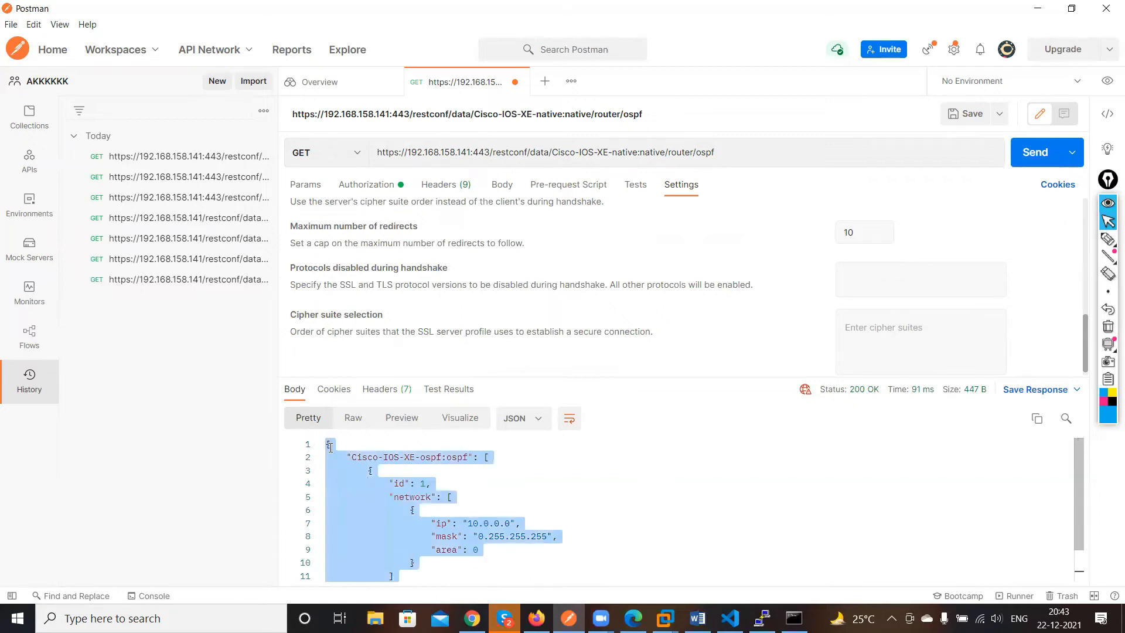
pyautogui.scroll(8, 540, 221)
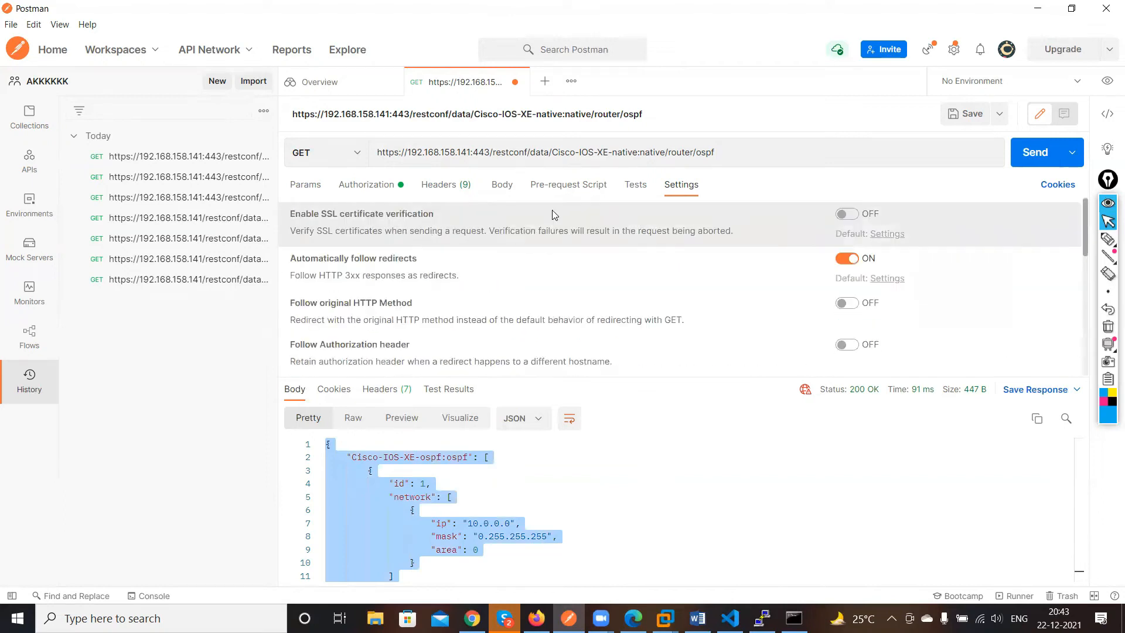
# Paste the copied OSPF JSON into a raw JSON request body
pyautogui.click(509, 188)
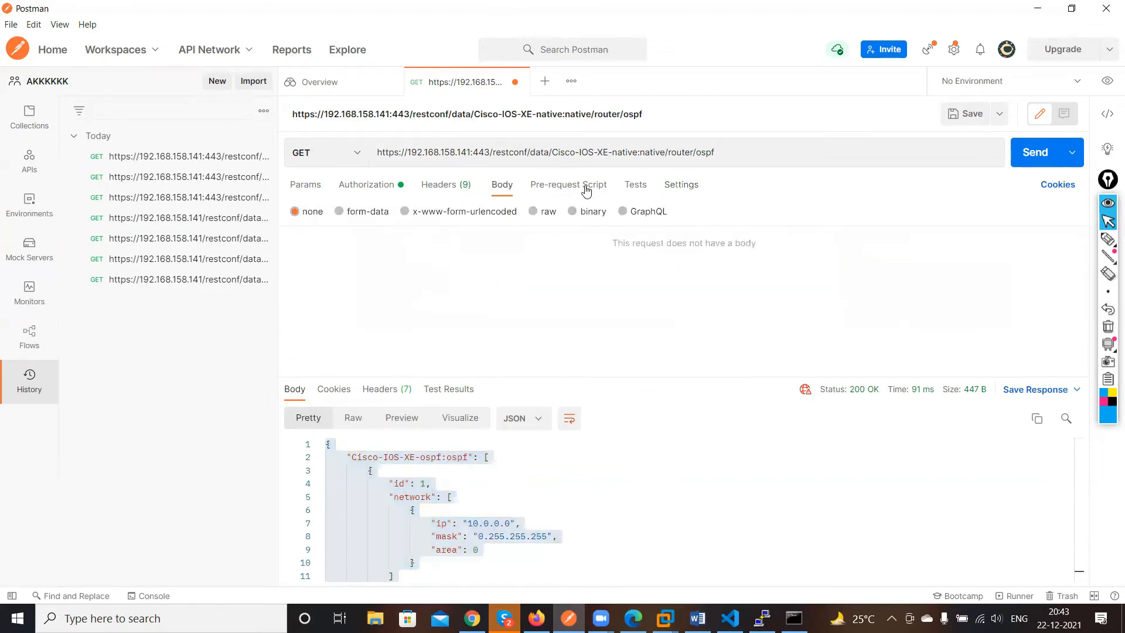
pyautogui.click(533, 212)
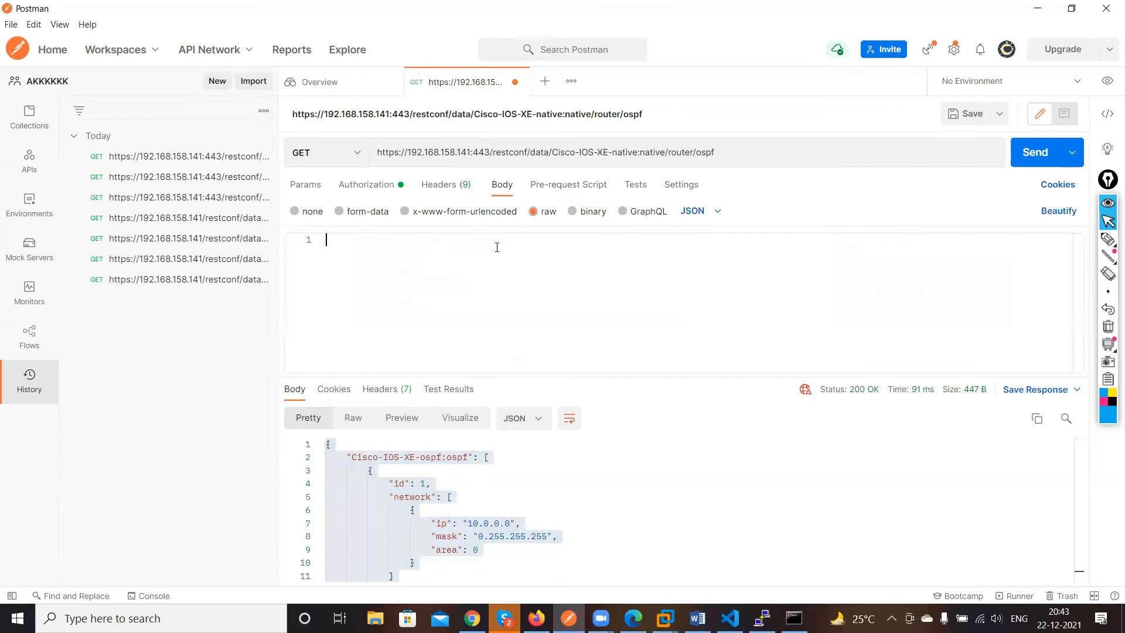
pyautogui.write('{     "Cisco-IOS-XE-ospf:ospf": [         {             "id": 1,             "network": [                 {                     "ip": "10.0.0.0",                     "mask": "0.255.255.255",                     "area": 0                 }             ]         }     ] }')
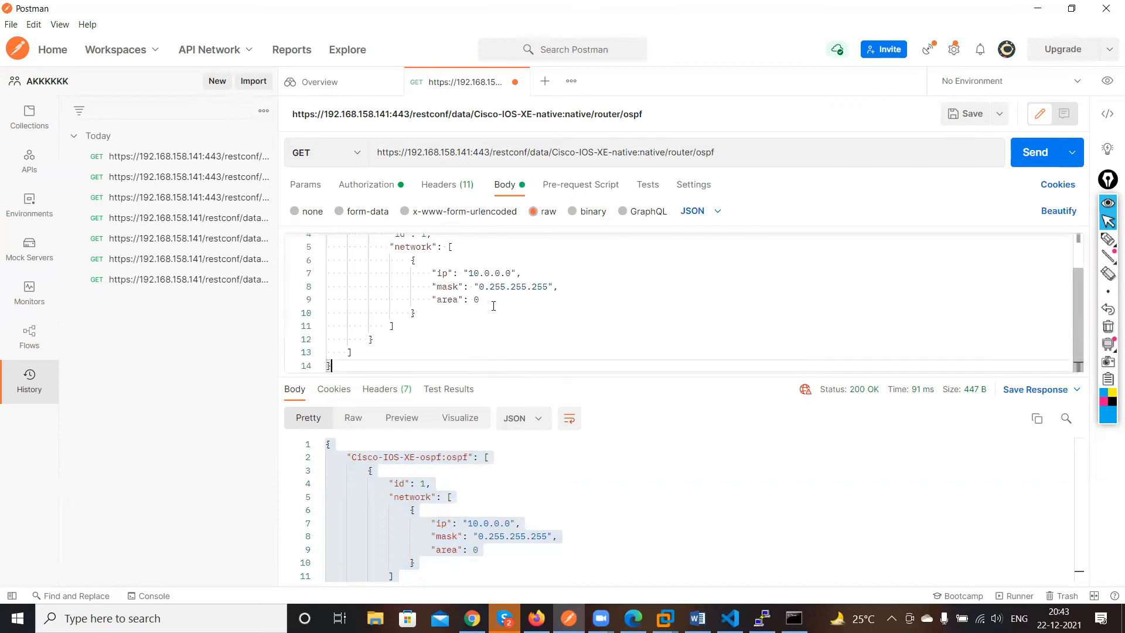
pyautogui.scroll(2, 493, 305)
pyautogui.click(520, 321)
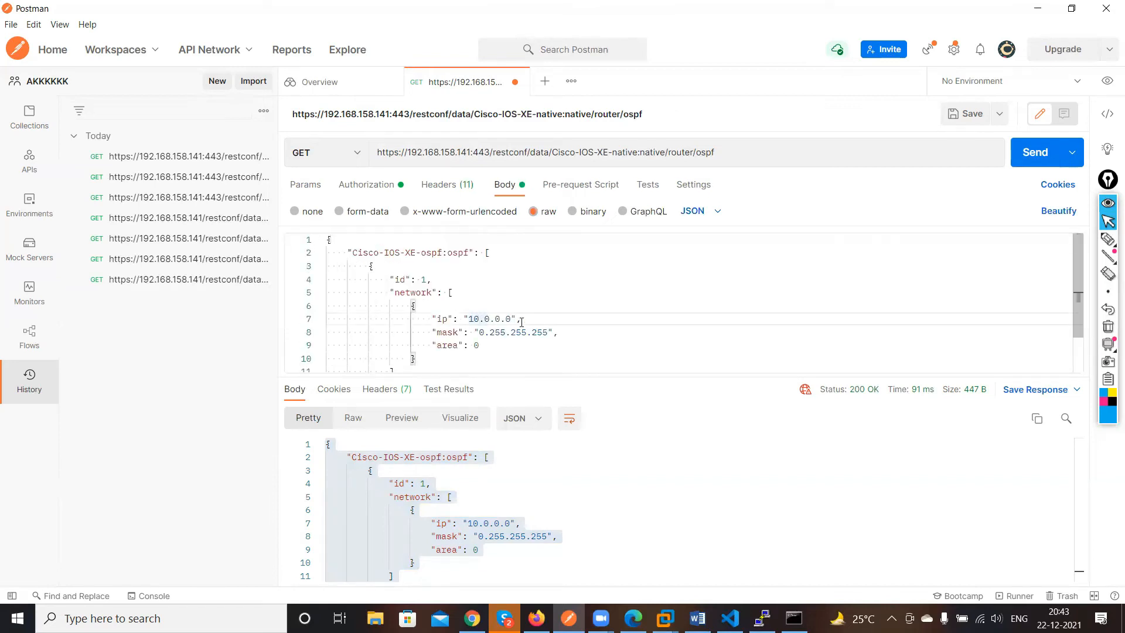
# Change the body's network ip to 20.0.0.0 and its area to 1
pyautogui.press('BackSpace')
pyautogui.press('BackSpace')
pyautogui.write('20')
pyautogui.click(488, 353)
pyautogui.click(482, 339)
pyautogui.press('BackSpace')
pyautogui.write('1')
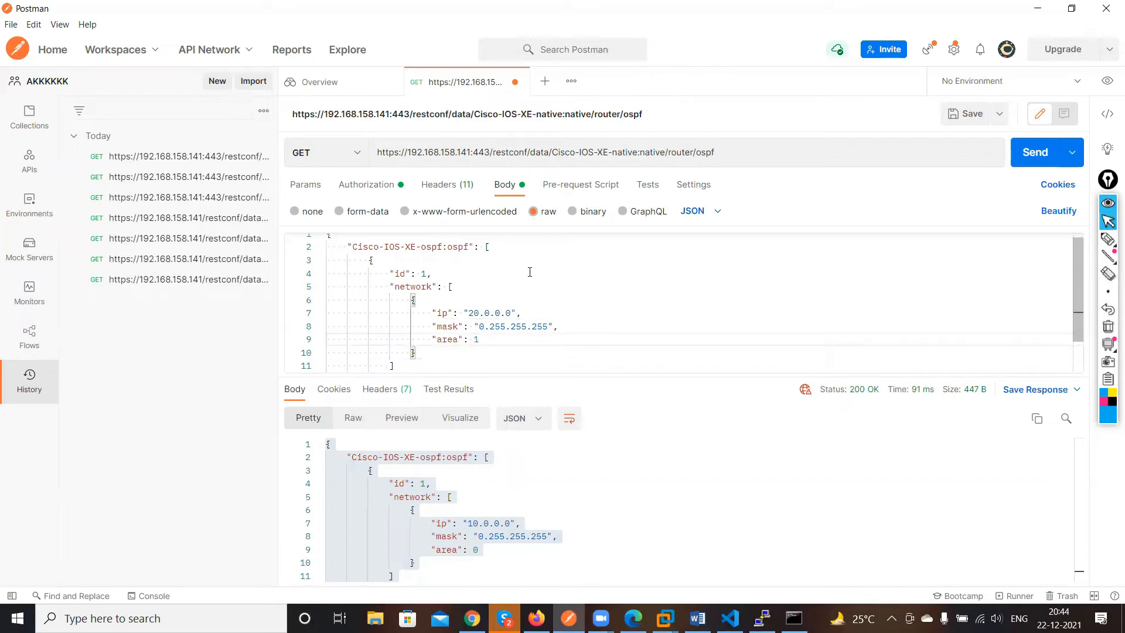
# Switch the response display format to XML
pyautogui.scroll(1, 530, 272)
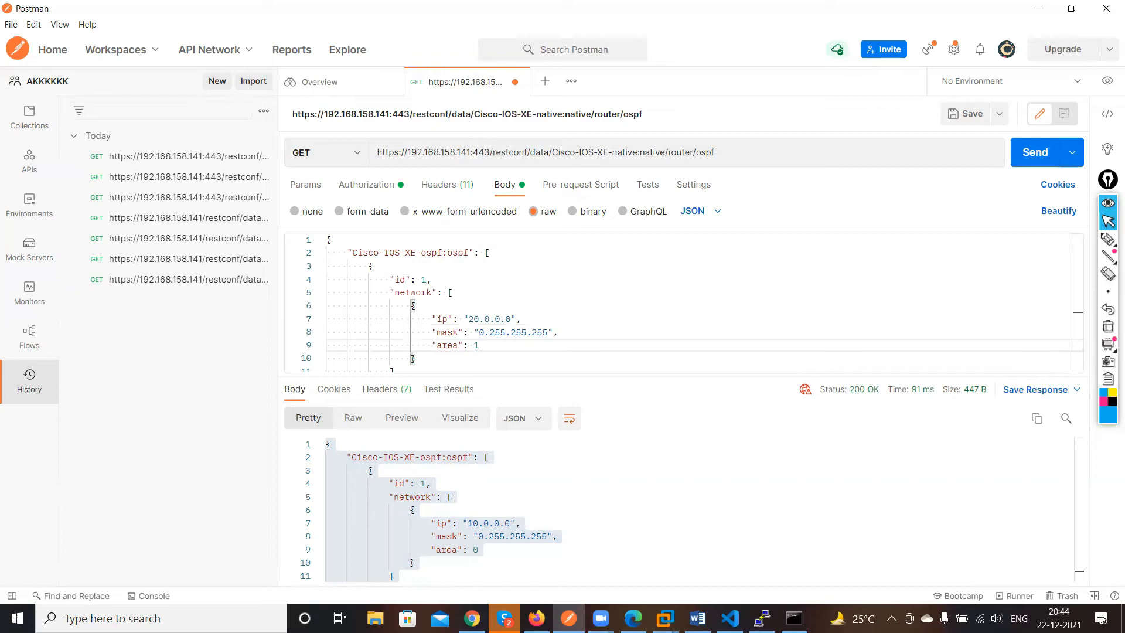
pyautogui.click(530, 427)
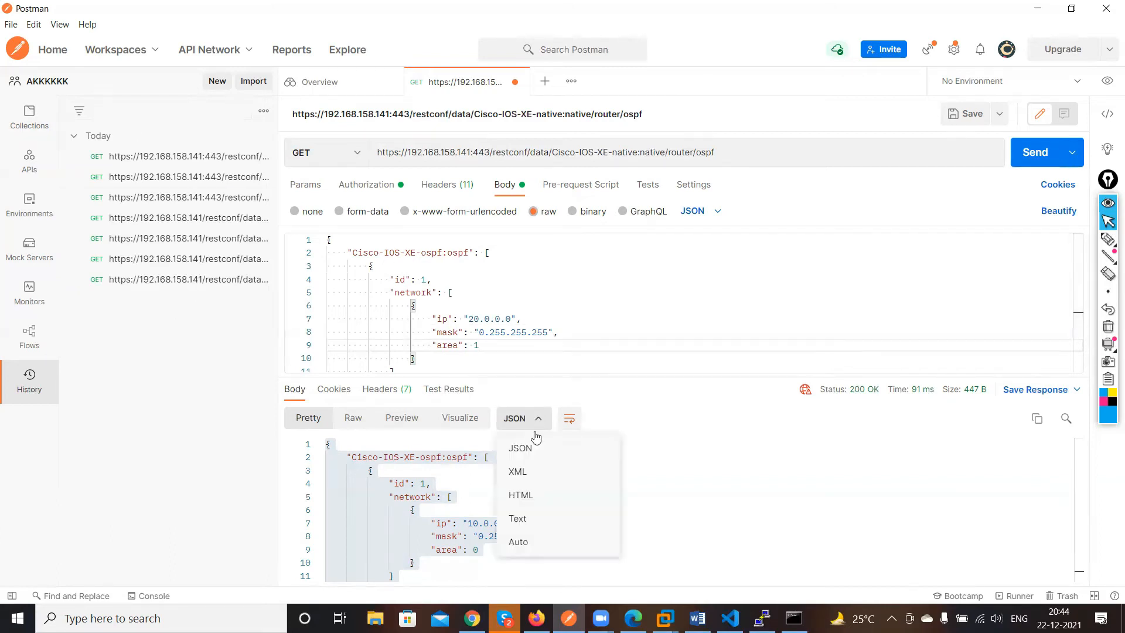
pyautogui.click(560, 474)
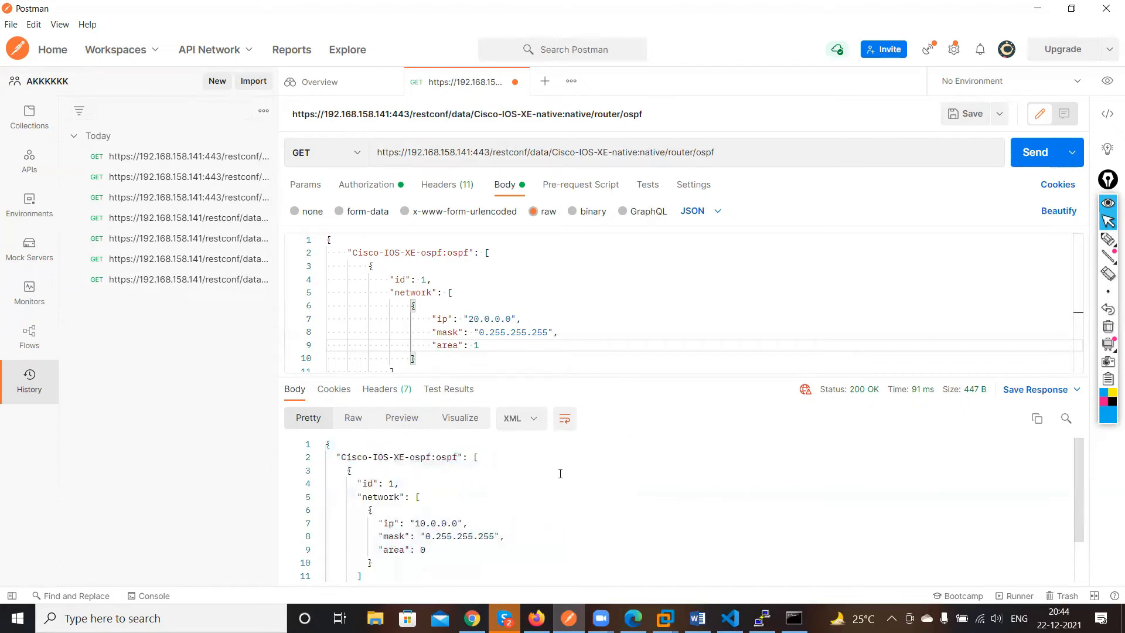
pyautogui.scroll(-2, 561, 479)
pyautogui.scroll(2, 561, 479)
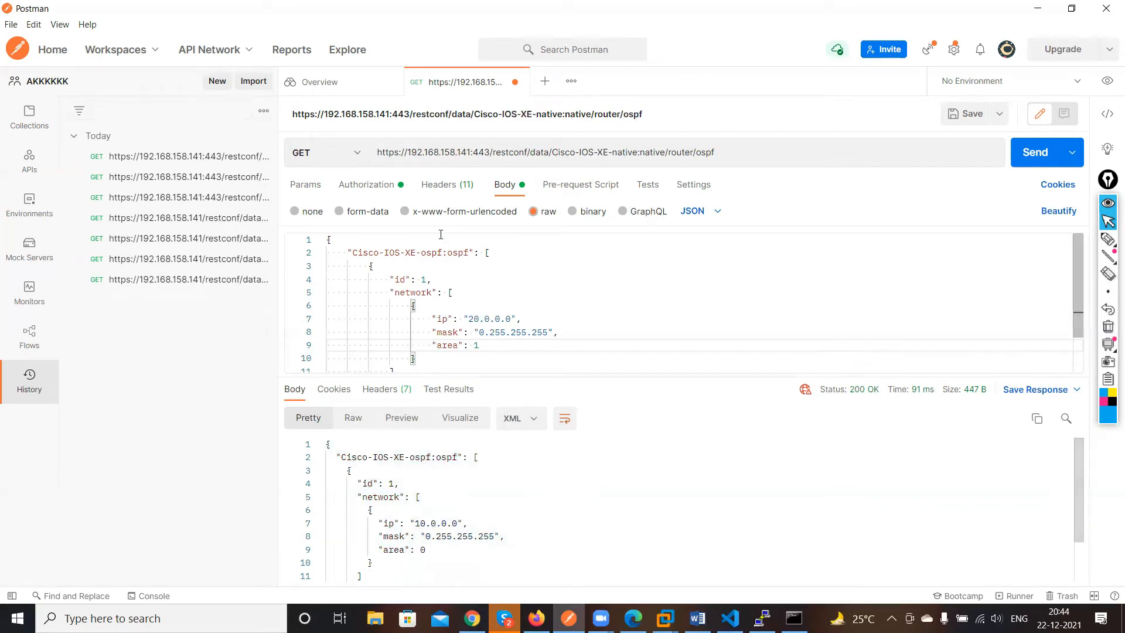
# Review the Content-Type and Accept headers, then switch the response display format back to JSON
pyautogui.click(447, 185)
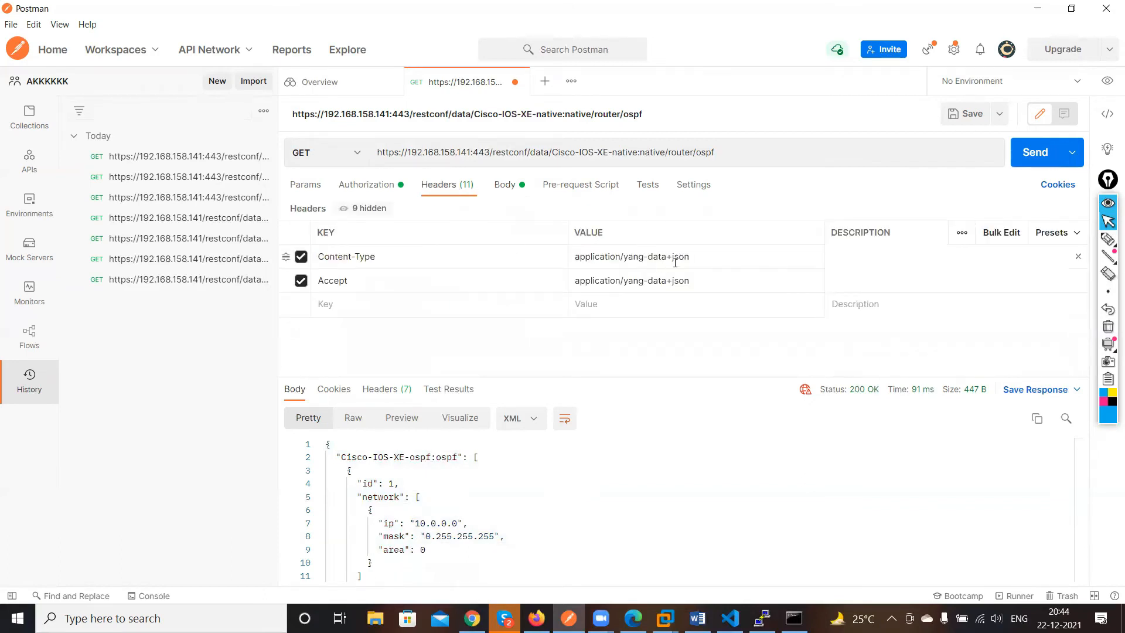
pyautogui.moveTo(672, 257); pyautogui.dragTo(688, 259)
pyautogui.click(697, 280)
pyautogui.click(519, 424)
pyautogui.click(524, 444)
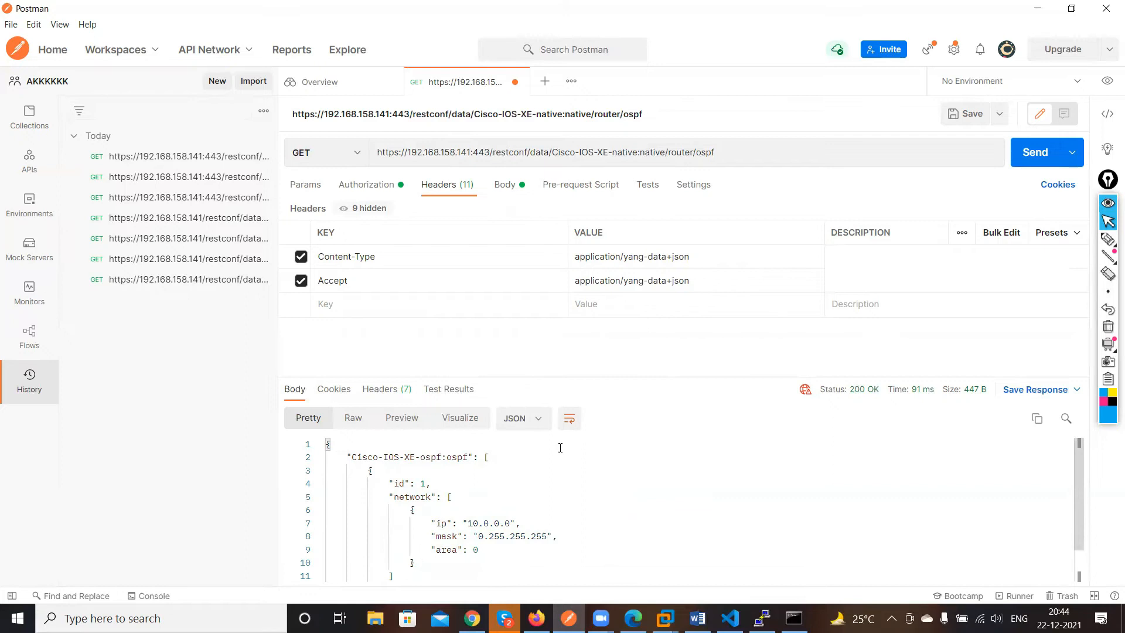
# Change the request method to PATCH and send the modified OSPF body to the router
pyautogui.scroll(-1, 614, 441)
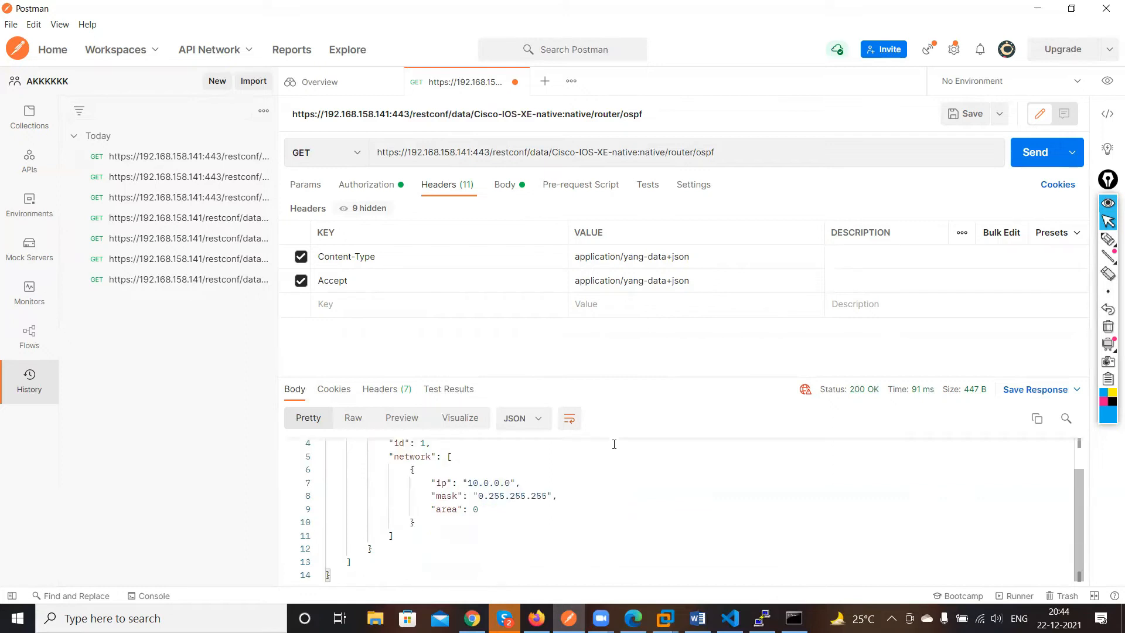
pyautogui.click(566, 196)
pyautogui.click(513, 186)
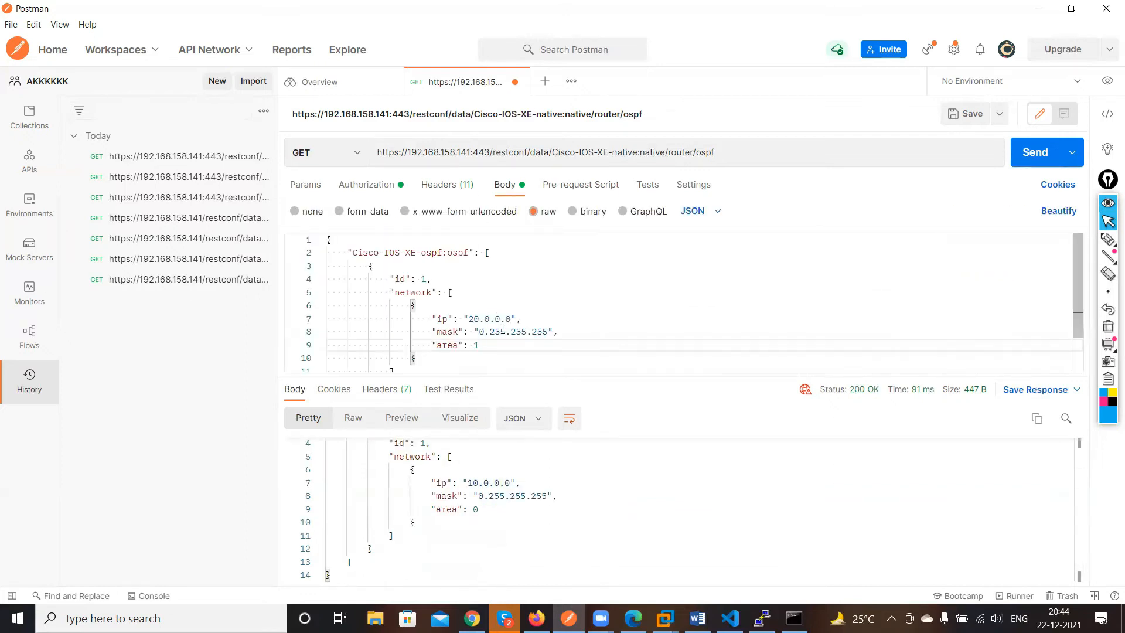
pyautogui.scroll(-1, 489, 346)
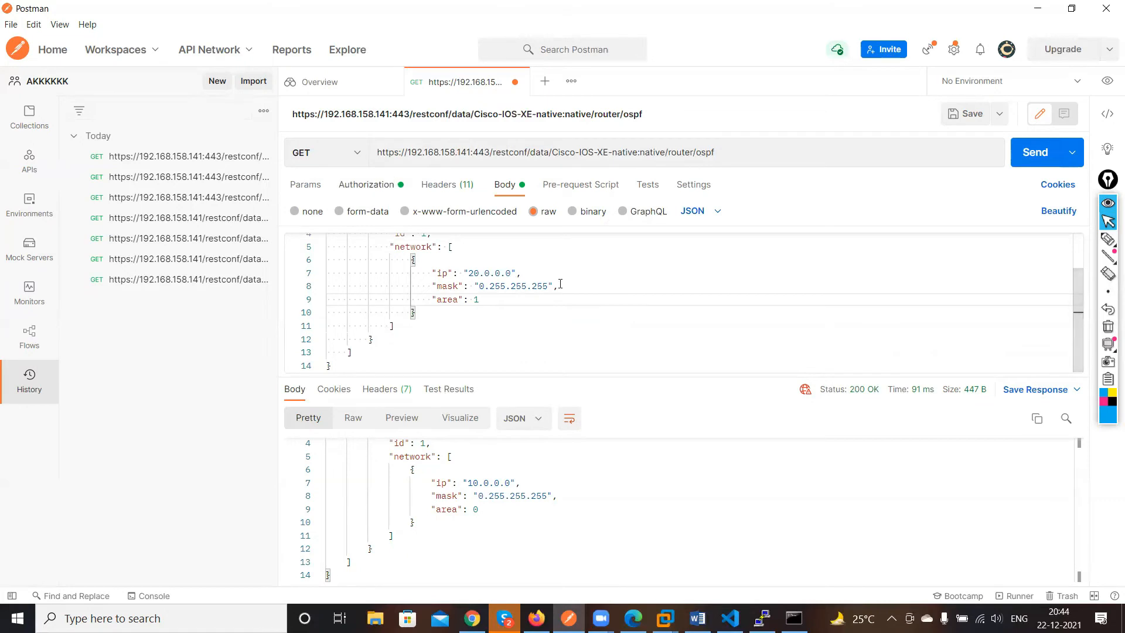
pyautogui.scroll(2, 570, 362)
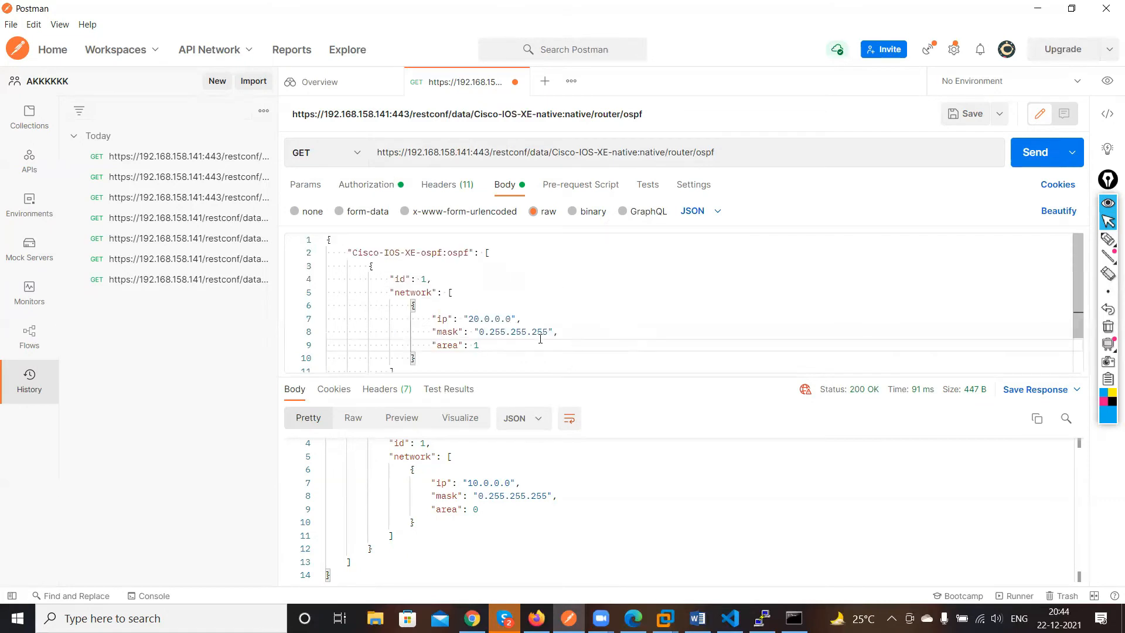
pyautogui.click(364, 160)
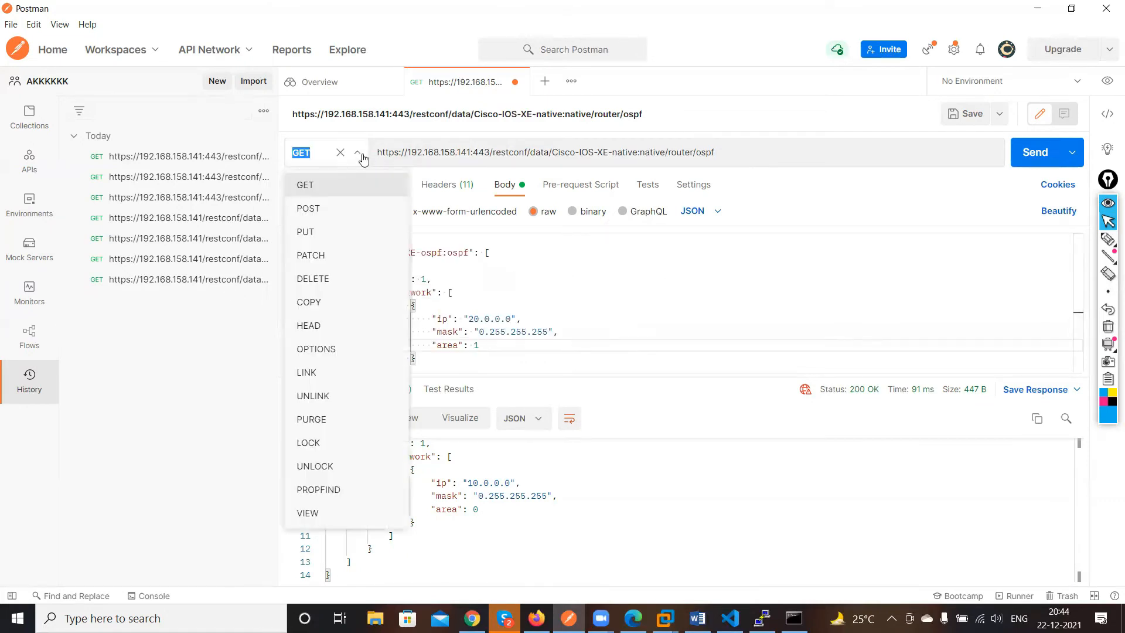
pyautogui.click(317, 258)
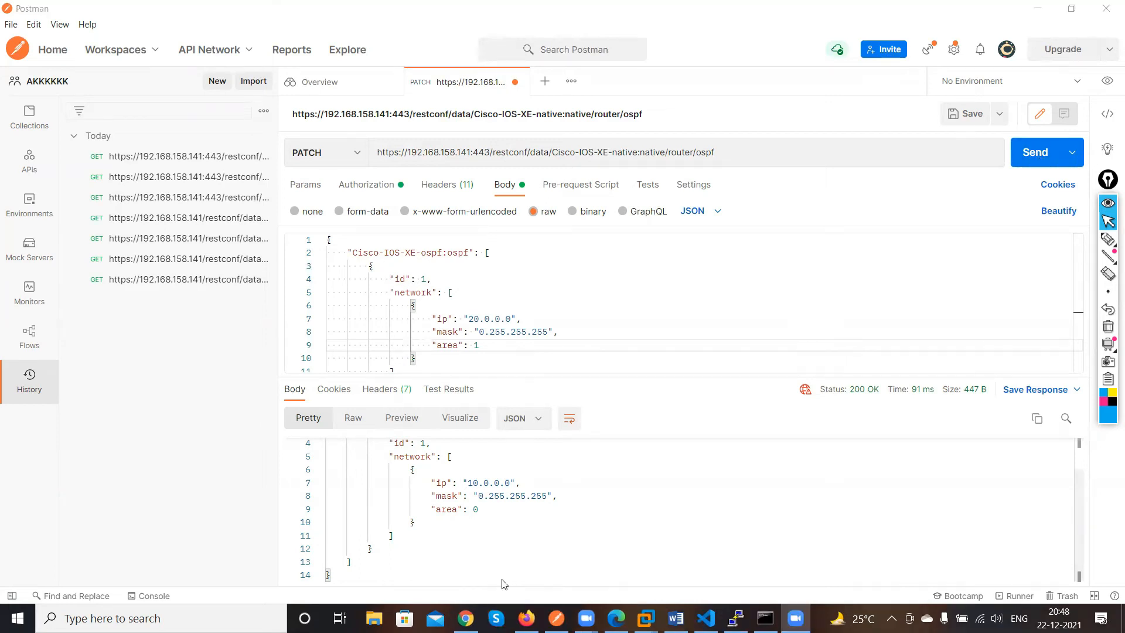
pyautogui.click(778, 266)
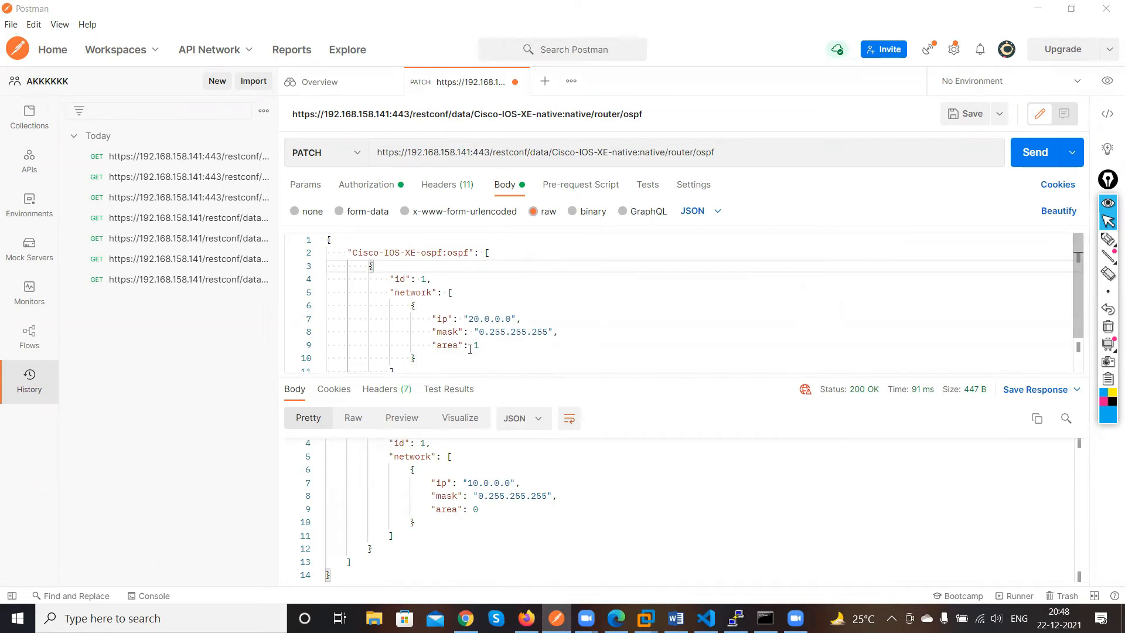
pyautogui.click(1048, 161)
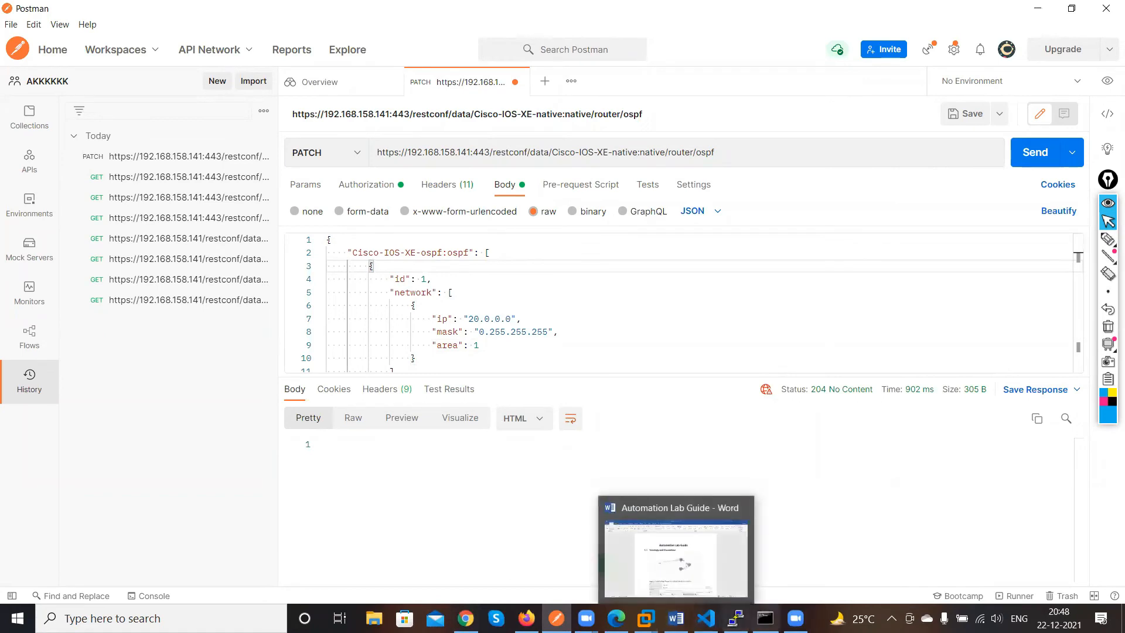
# Open the CSR router console and enter privileged EXEC mode with en
pyautogui.click(736, 618)
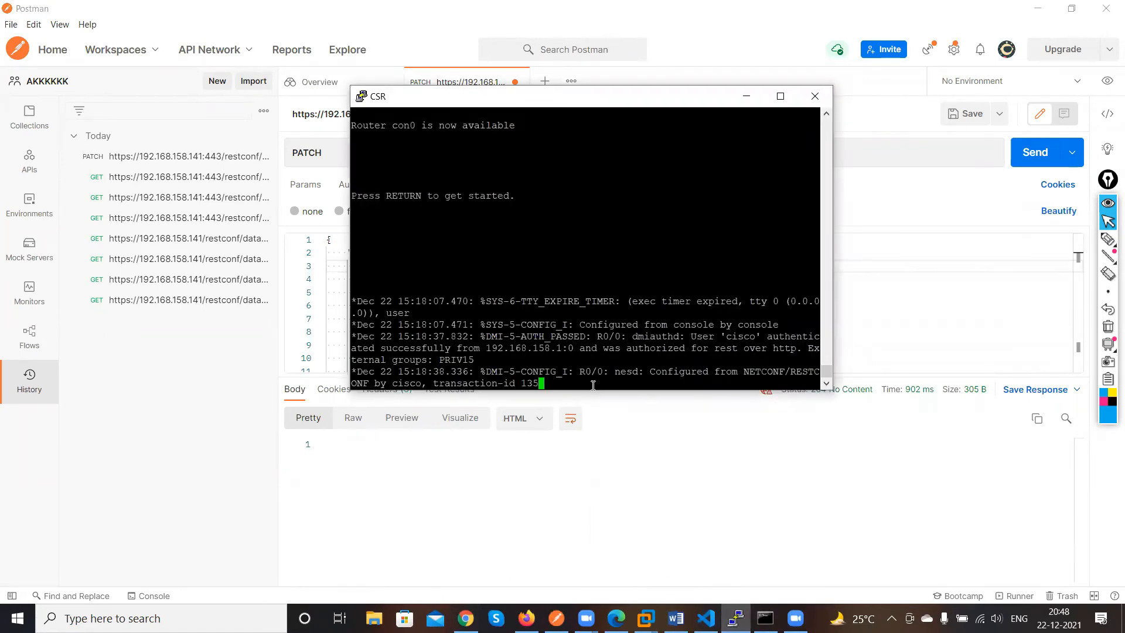
pyautogui.press('Return')
pyautogui.press('Return')
pyautogui.press('Return')
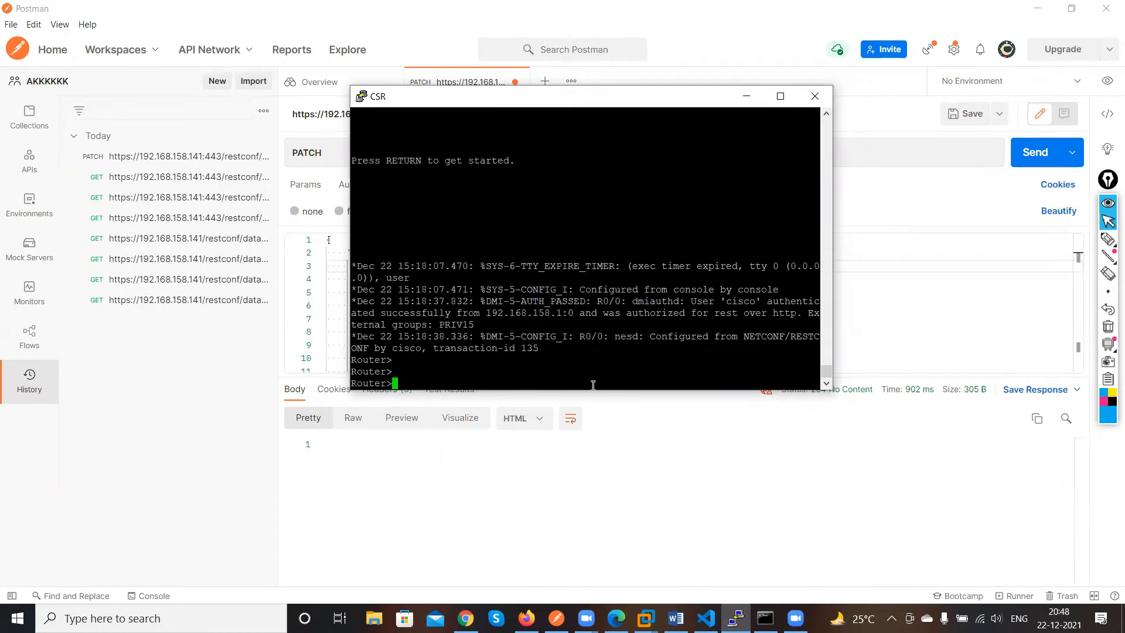
pyautogui.write('en')
pyautogui.press('Return')
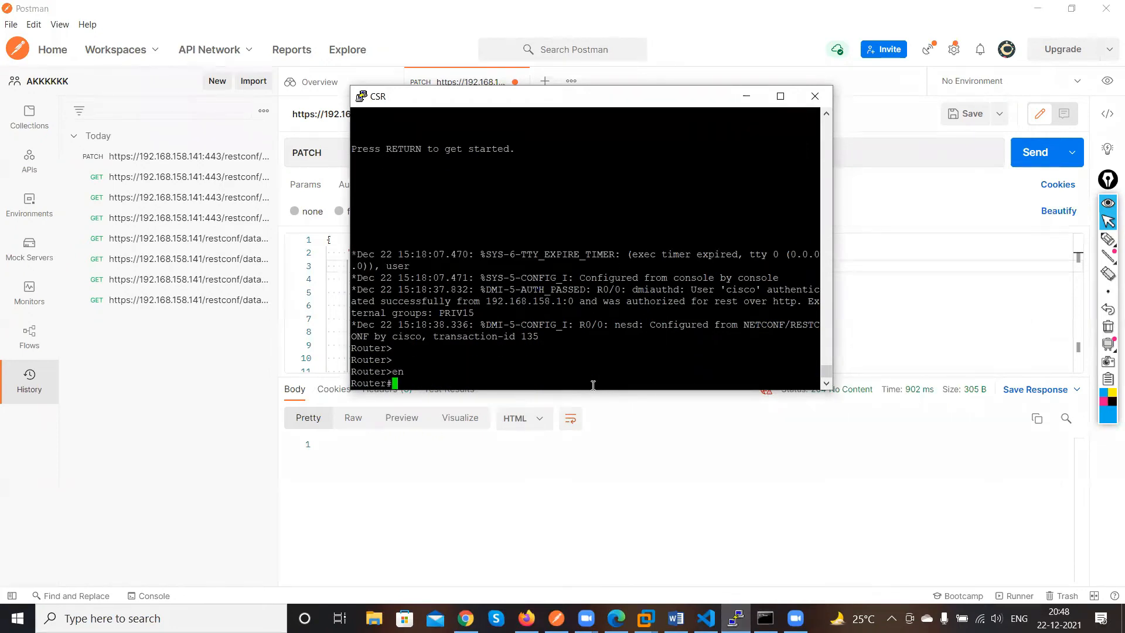
pyautogui.press('Return')
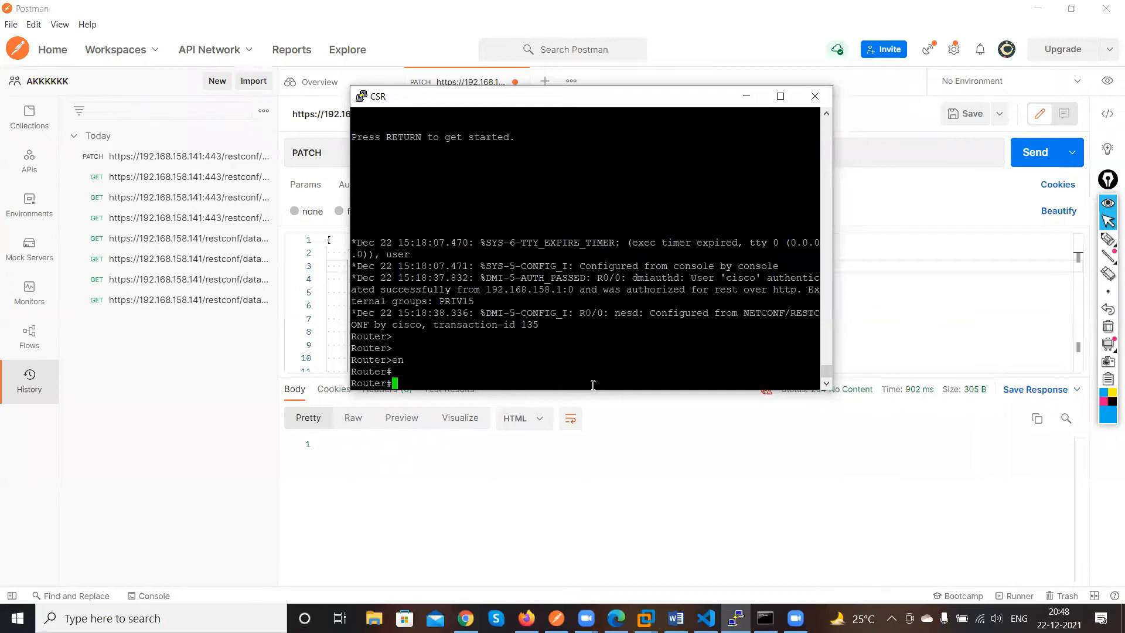
# Run show ip ospf database on the router
pyautogui.write('conf t')
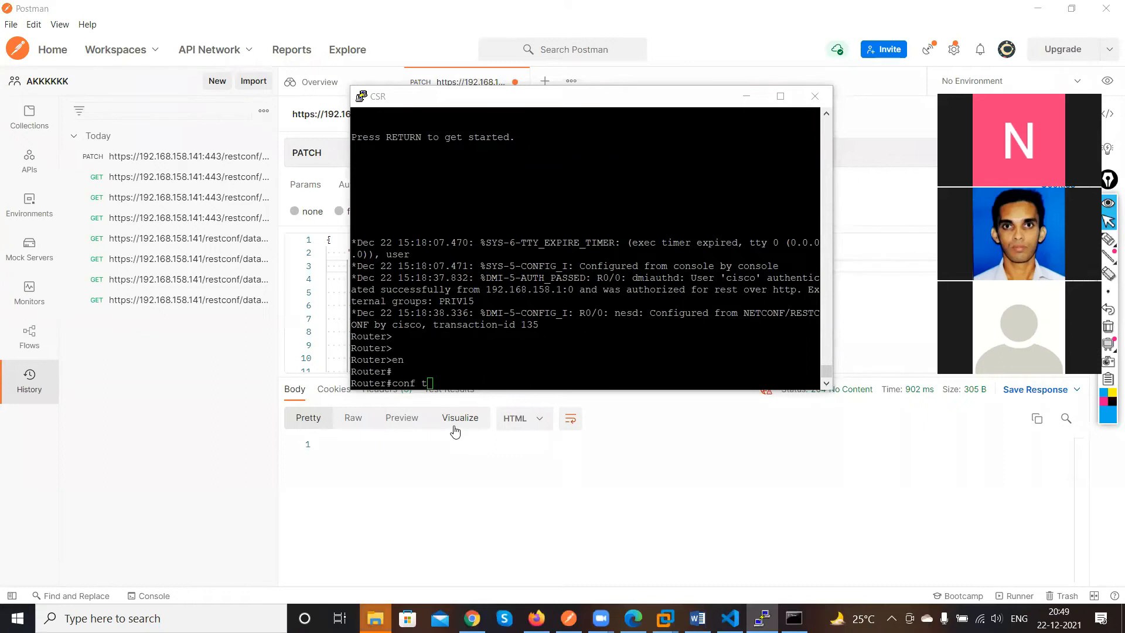
pyautogui.click(626, 345)
pyautogui.press('BackSpace')
pyautogui.press('BackSpace')
pyautogui.press('BackSpace')
pyautogui.press('BackSpace')
pyautogui.press('BackSpace')
pyautogui.press('BackSpace')
pyautogui.write('show ip o')
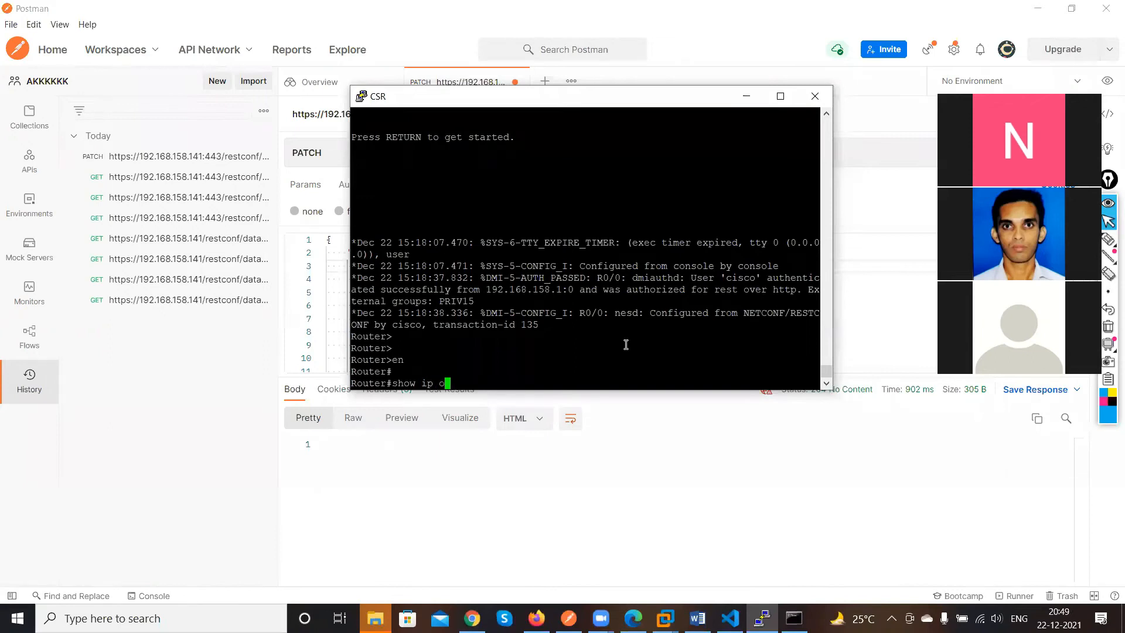
pyautogui.write('s')
pyautogui.press('Tab')
pyautogui.write('d')
pyautogui.press('Tab')
pyautogui.press('Return')
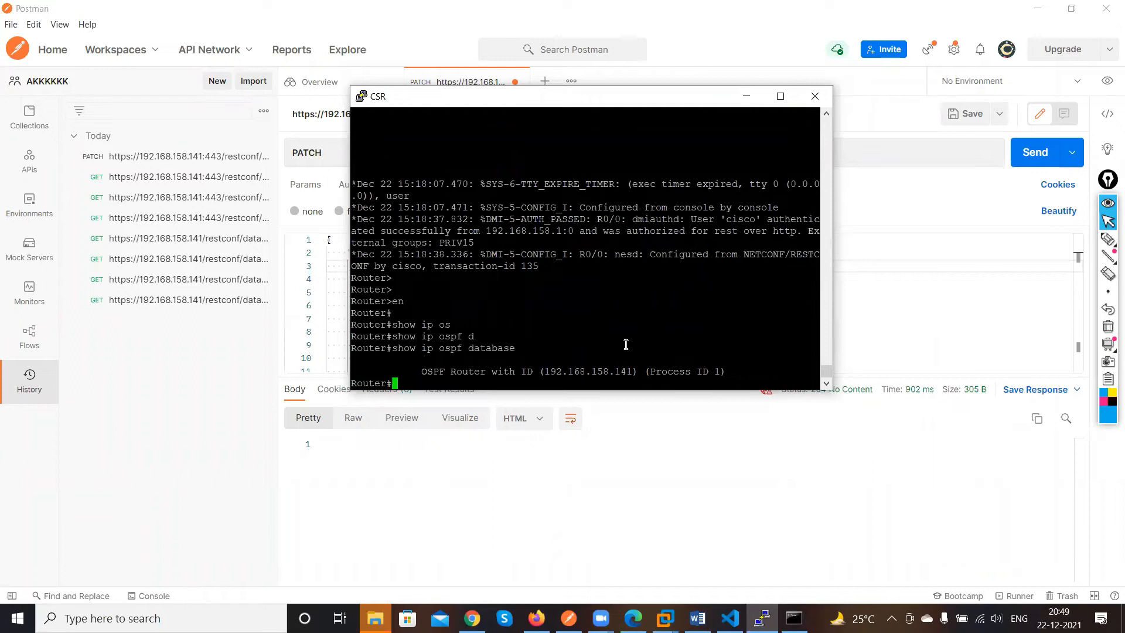
# Run show ip ospf in the maximized console and page through its output
pyautogui.press('Up')
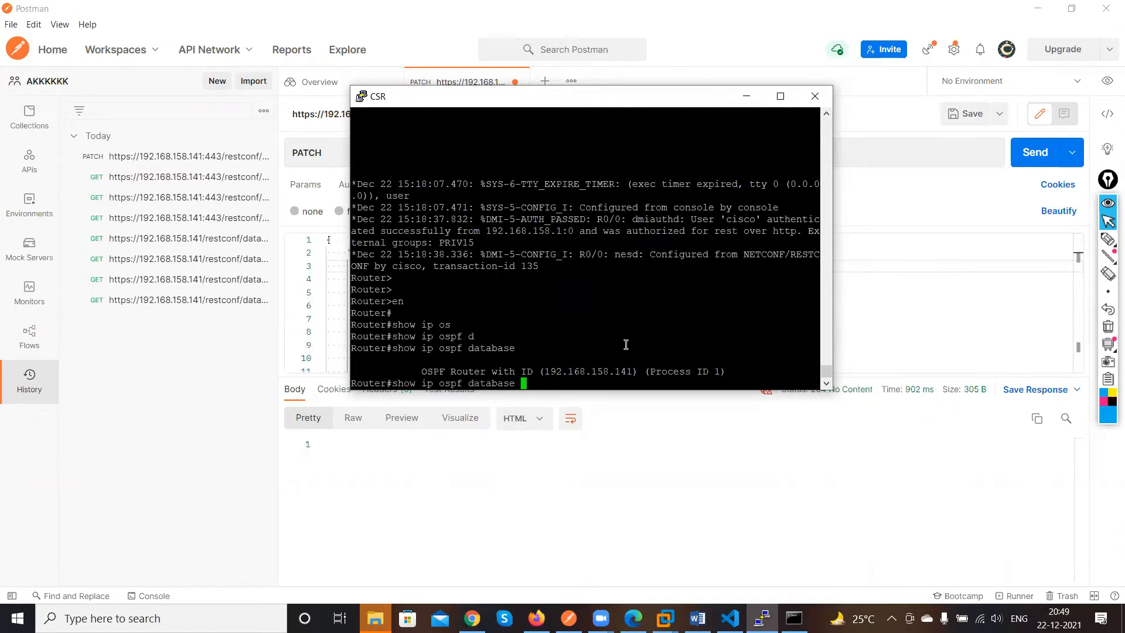
pyautogui.press('BackSpace')
pyautogui.press('BackSpace')
pyautogui.press('BackSpace')
pyautogui.press('BackSpace')
pyautogui.press('BackSpace')
pyautogui.press('BackSpace')
pyautogui.press('BackSpace')
pyautogui.press('BackSpace')
pyautogui.press('BackSpace')
pyautogui.press('Return')
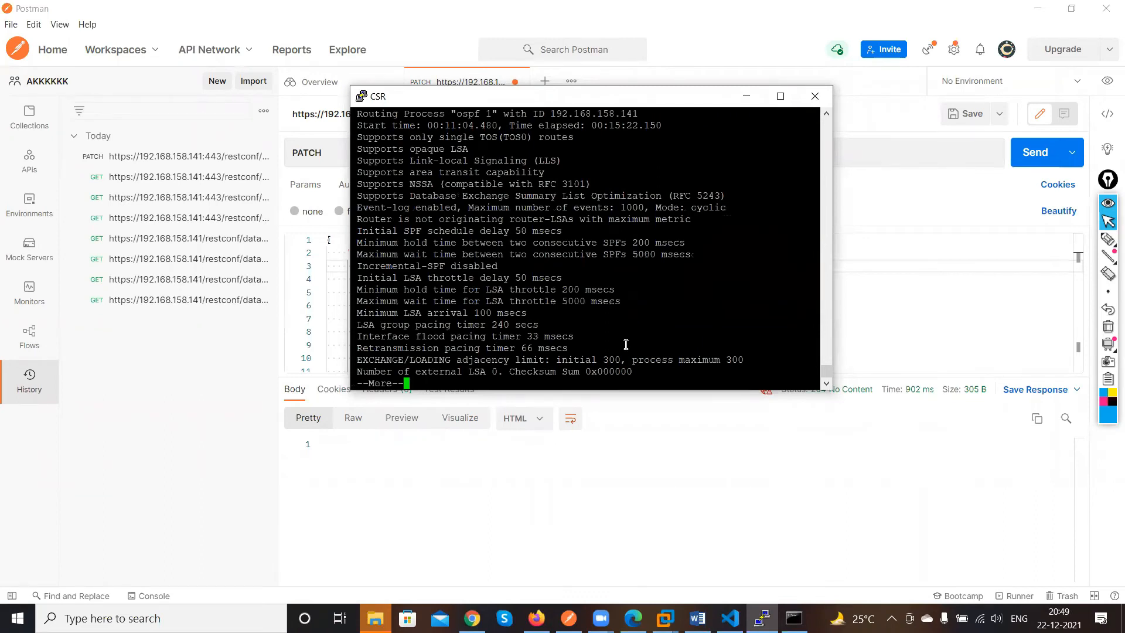
pyautogui.press('space')
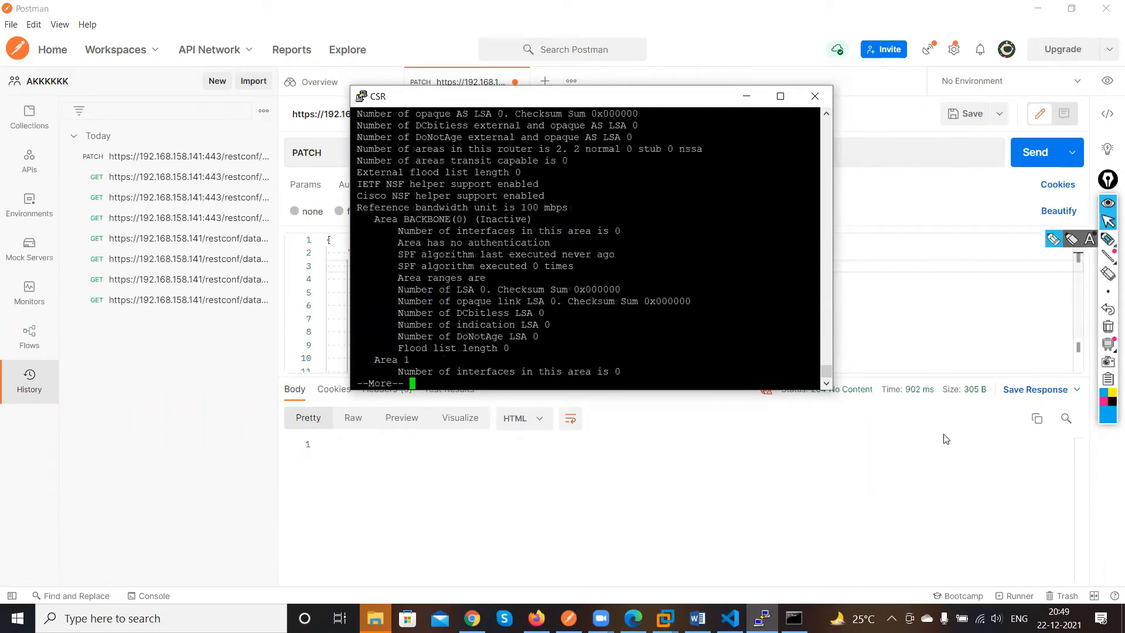
pyautogui.click(904, 399)
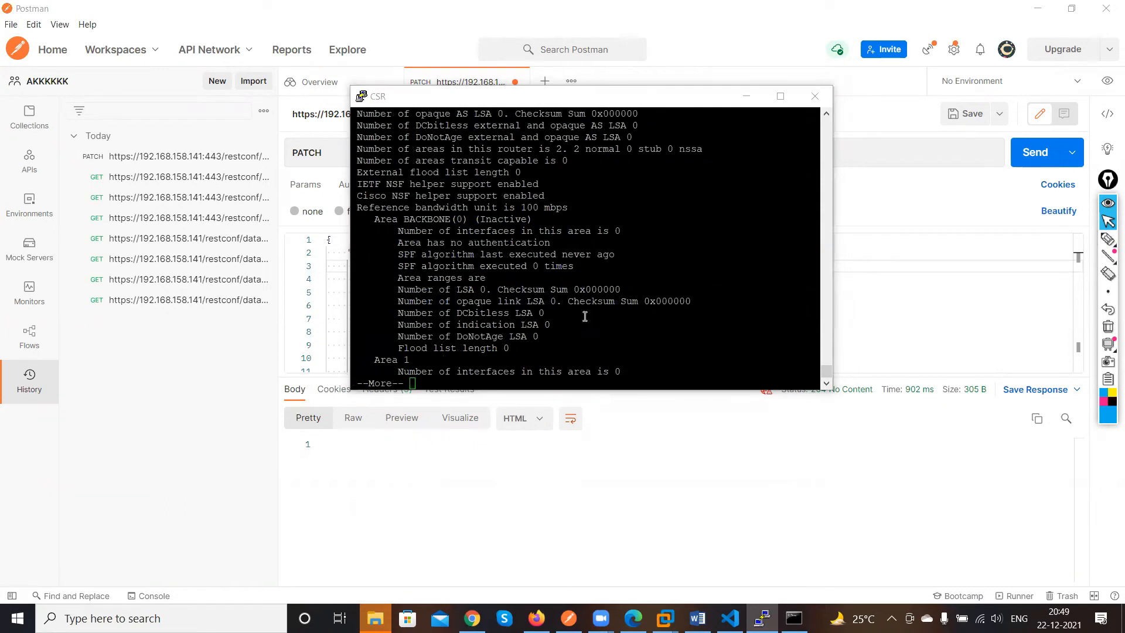
pyautogui.scroll(8, 530, 326)
pyautogui.scroll(10, 530, 326)
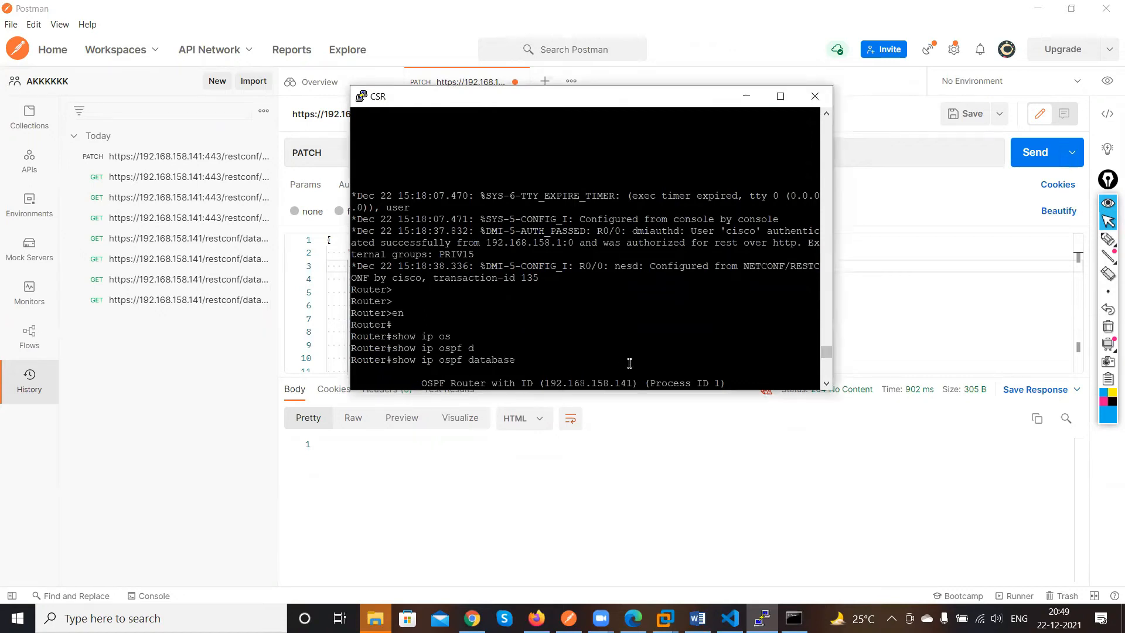
pyautogui.scroll(-10, 628, 360)
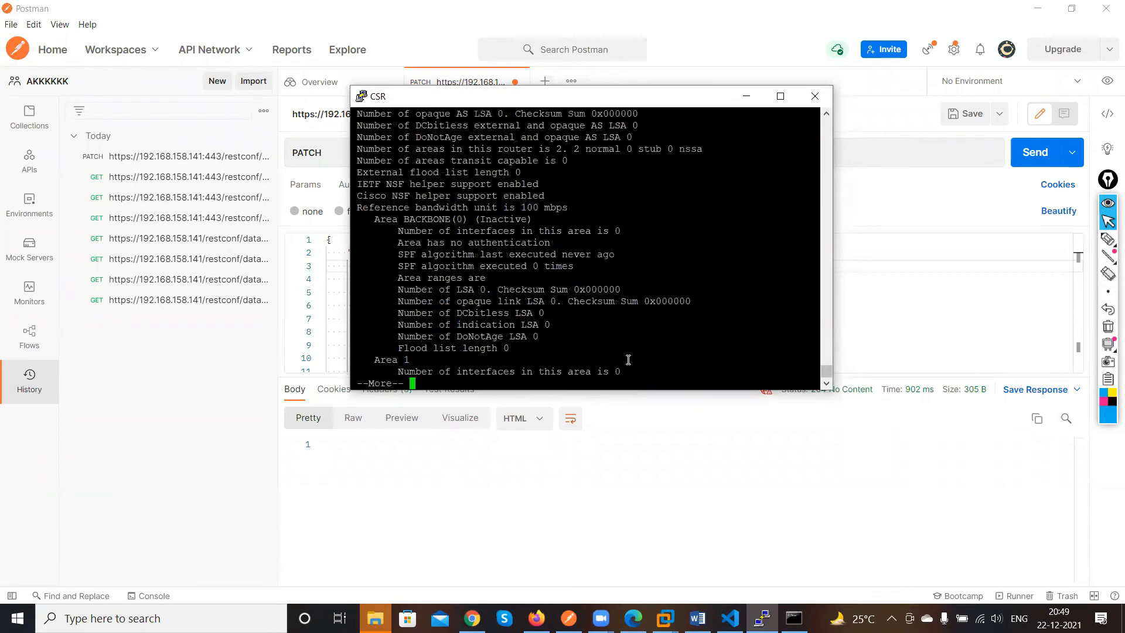
pyautogui.click(769, 102)
pyautogui.press('space')
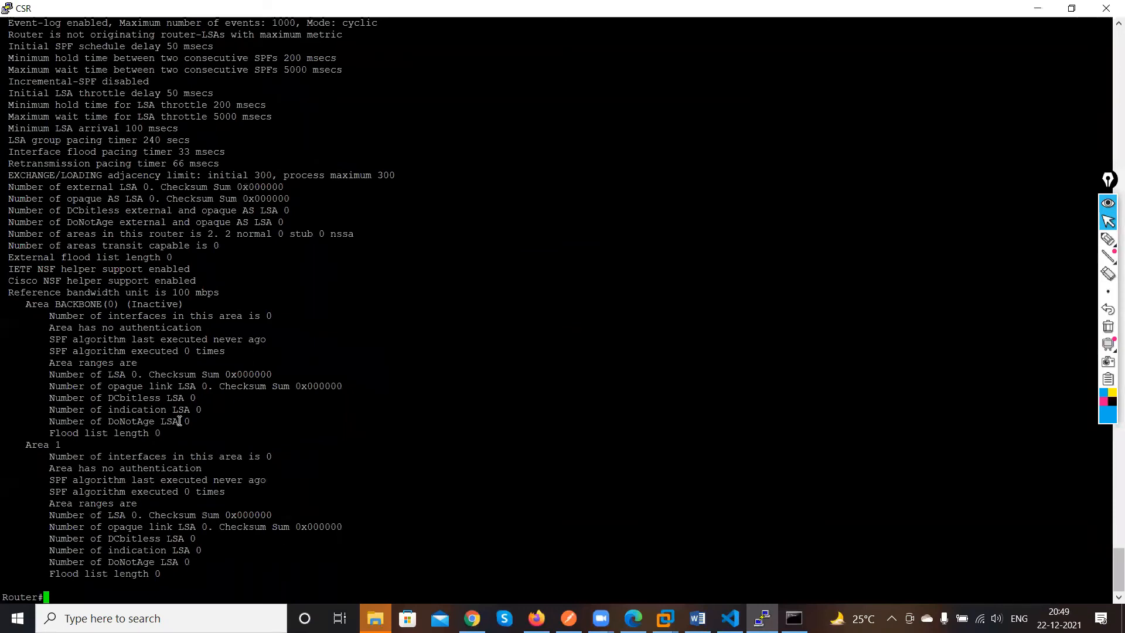
# Display the router's routing table and the OSPF section of the running configuration
pyautogui.write('show ip route')
pyautogui.press('Return')
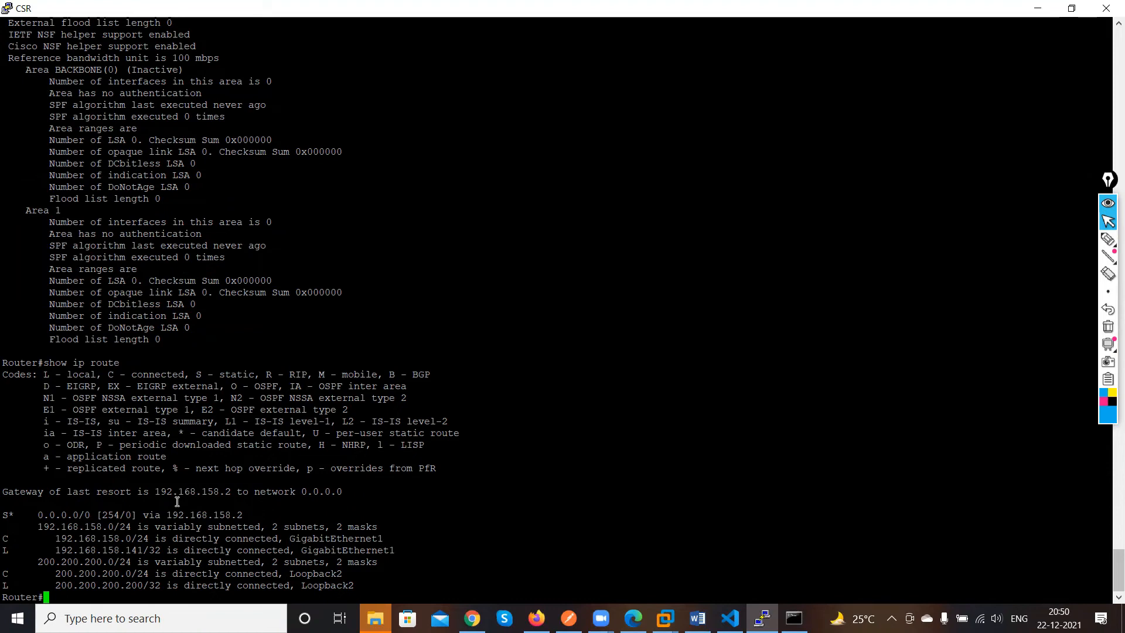
pyautogui.write('show run | s ospf')
pyautogui.press('Return')
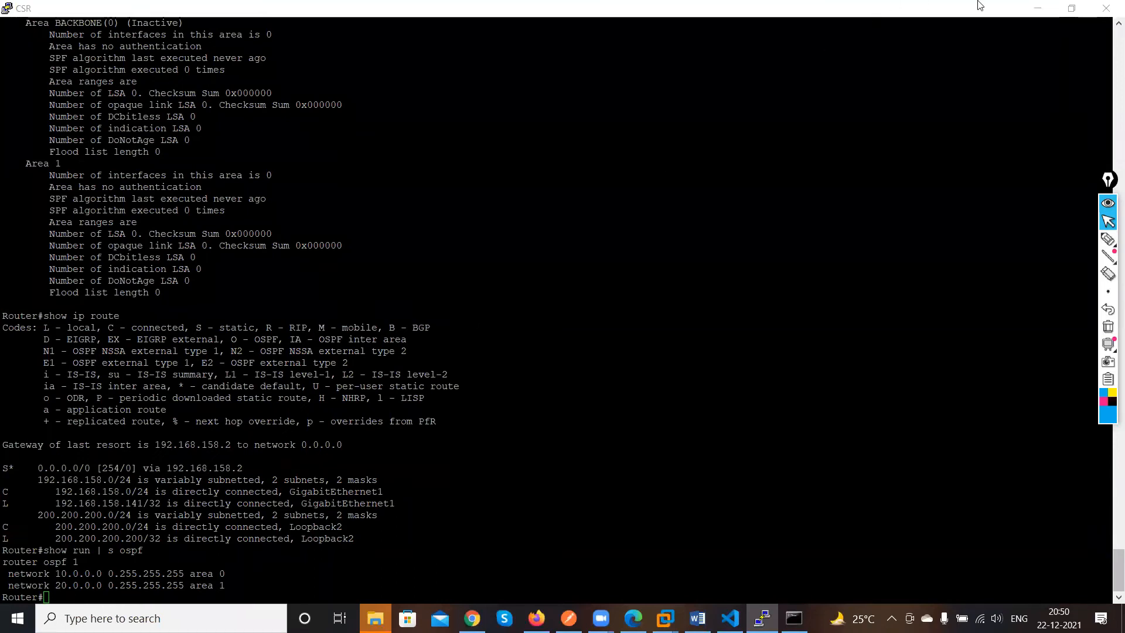
# Change the request URL path from router/ospf to line/vty and send it as a GET request
pyautogui.click(1040, 9)
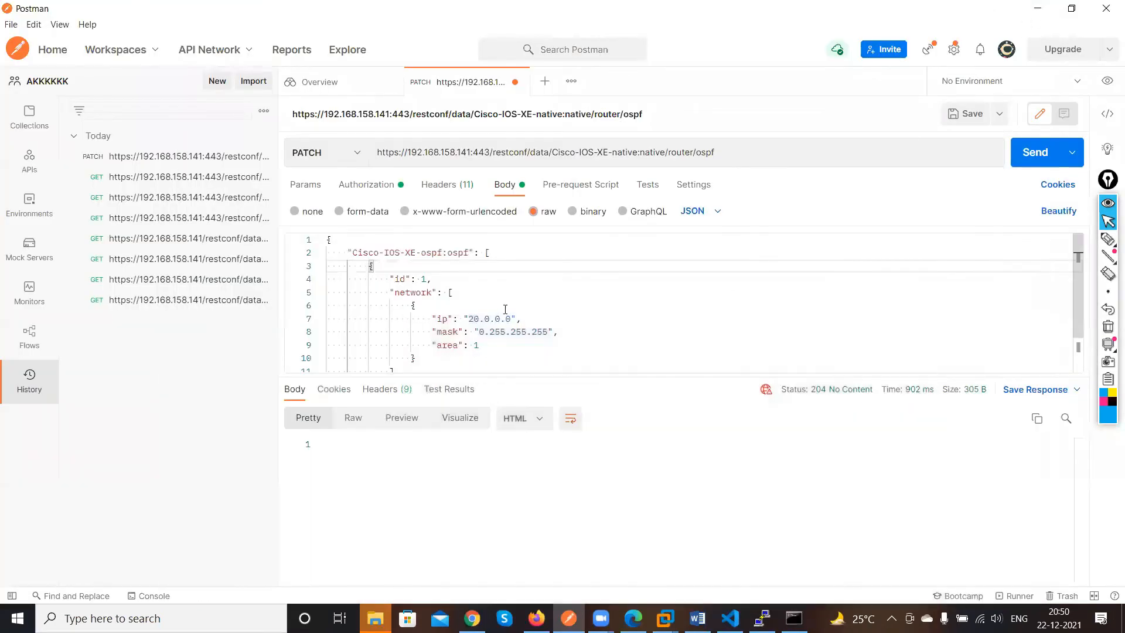
pyautogui.click(730, 153)
pyautogui.press('BackSpace')
pyautogui.press('BackSpace')
pyautogui.press('BackSpace')
pyautogui.press('BackSpace')
pyautogui.press('BackSpace')
pyautogui.press('BackSpace')
pyautogui.press('BackSpace')
pyautogui.press('BackSpace')
pyautogui.press('BackSpace')
pyautogui.press('BackSpace')
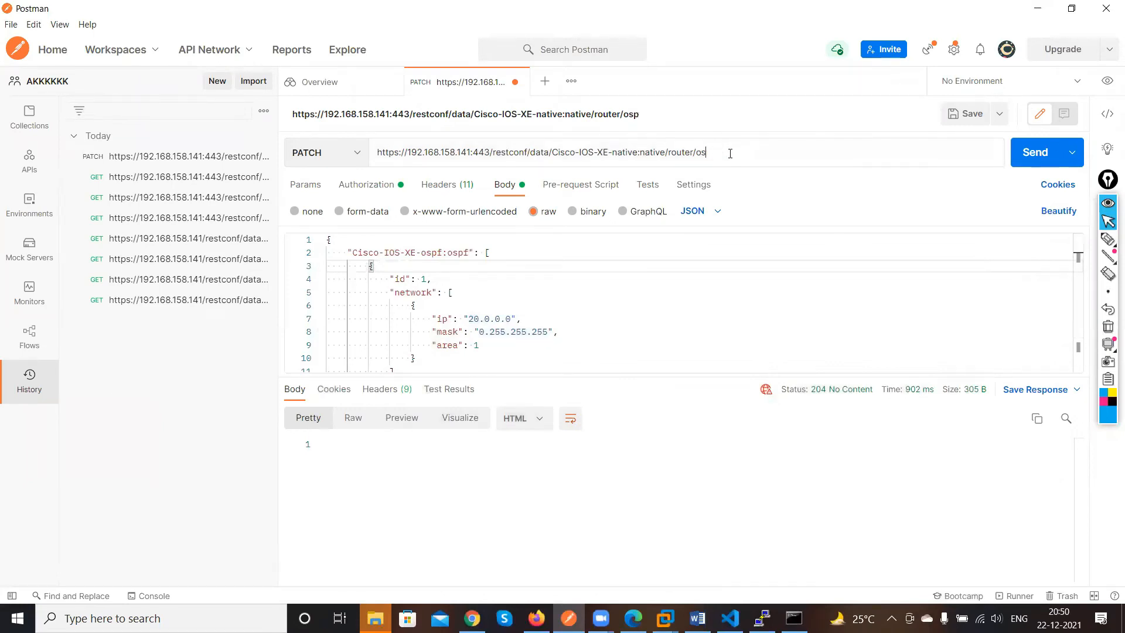
pyautogui.write('line/vty')
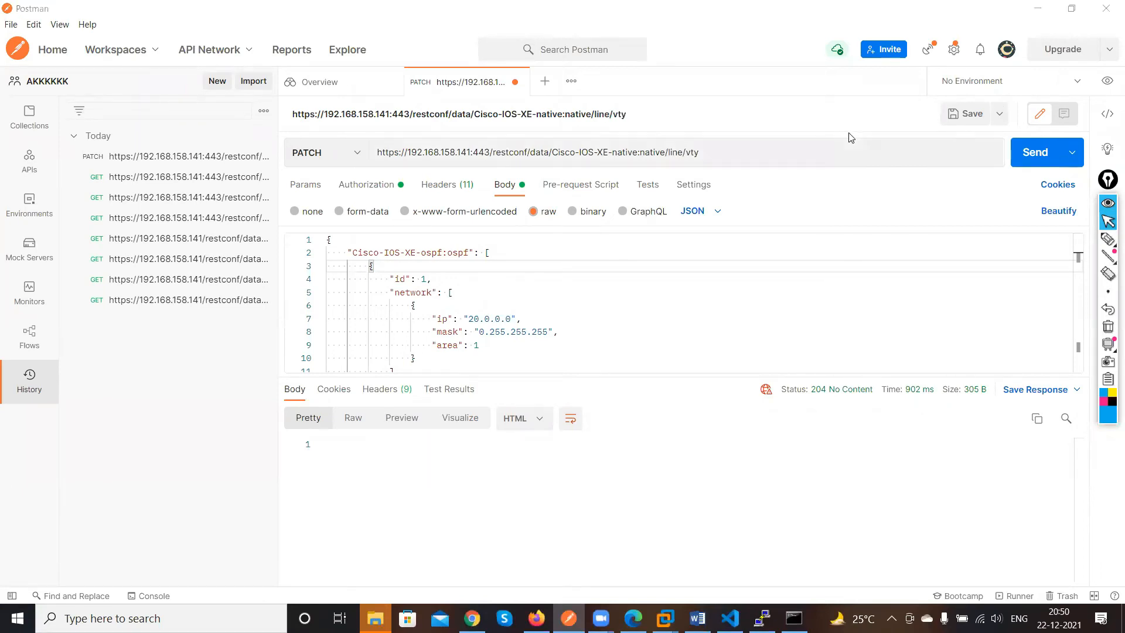
pyautogui.click(343, 154)
pyautogui.click(309, 188)
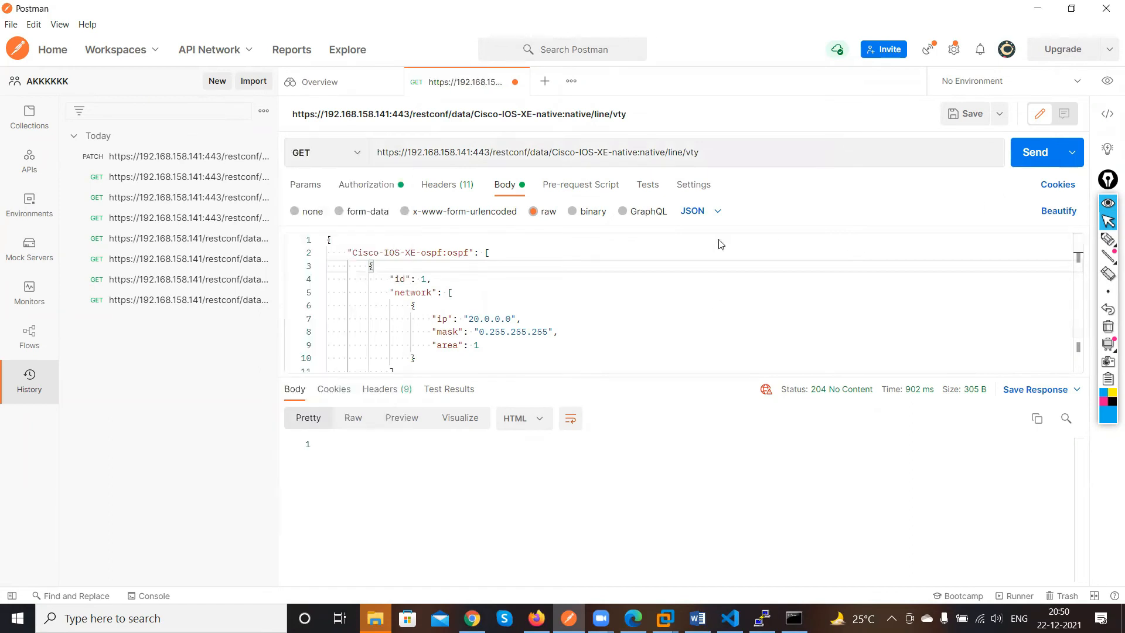
pyautogui.click(1036, 154)
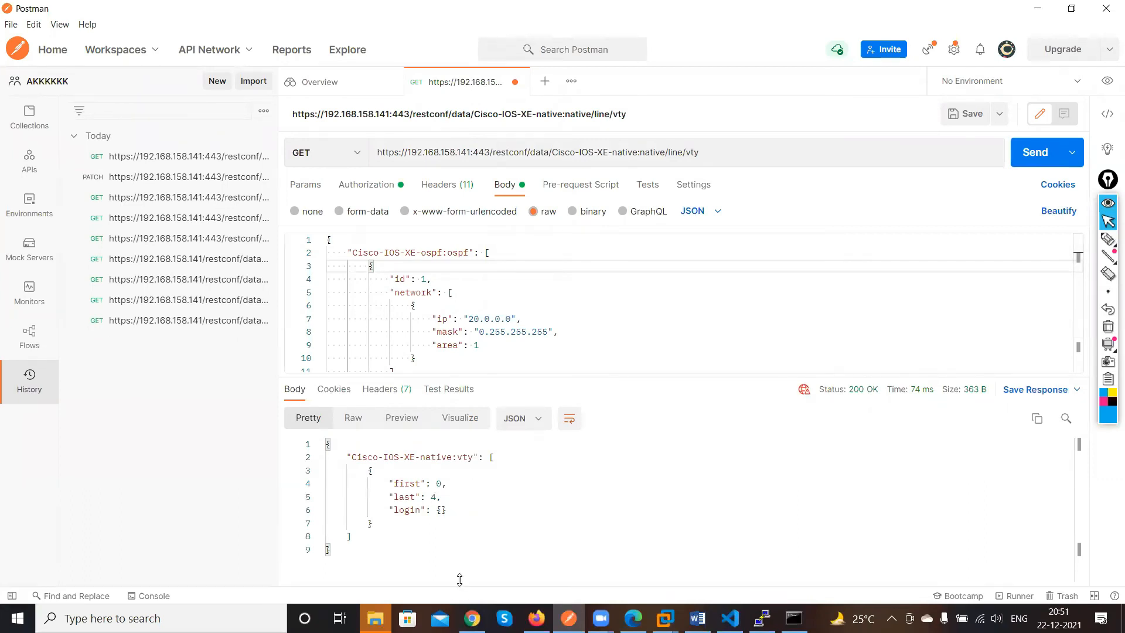
# Bring the router console window back into view
pyautogui.click(794, 618)
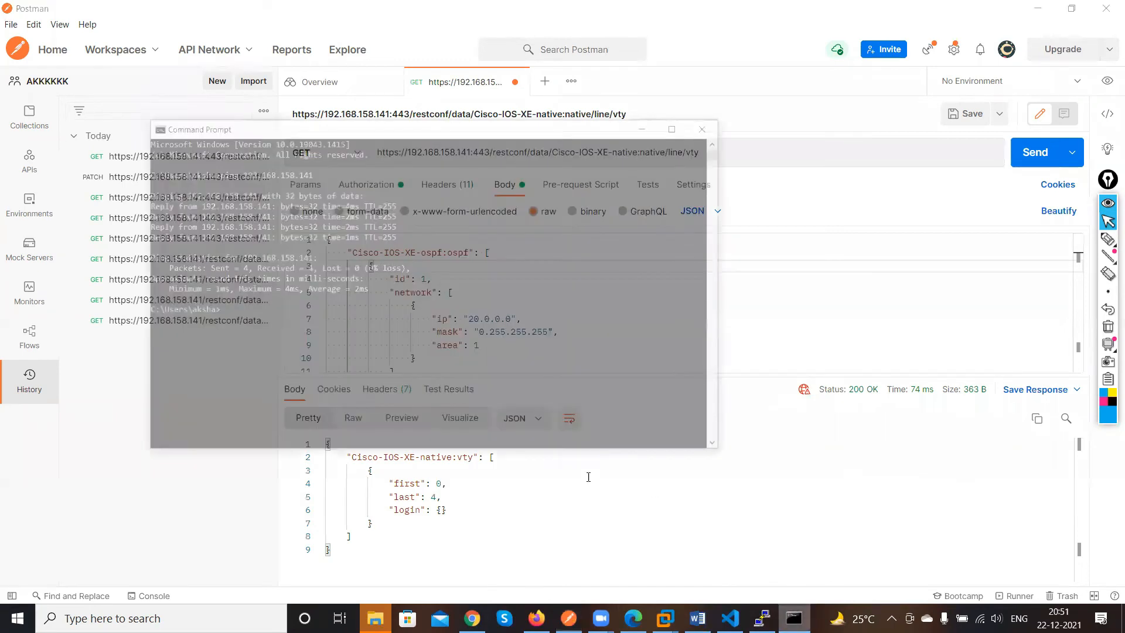
pyautogui.click(246, 300)
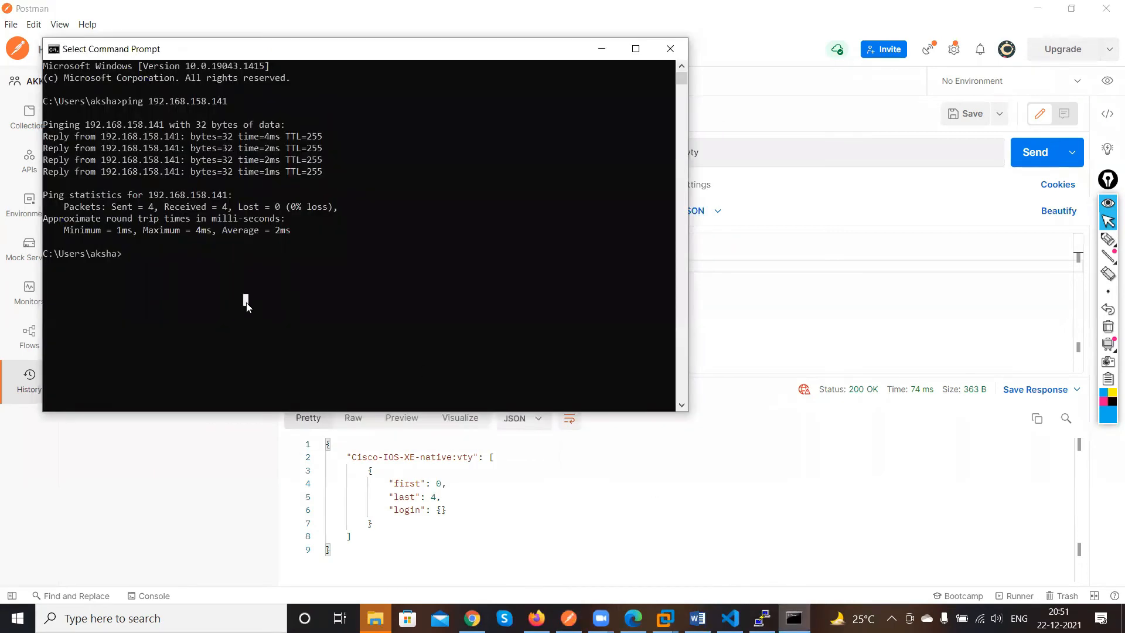
pyautogui.click(670, 48)
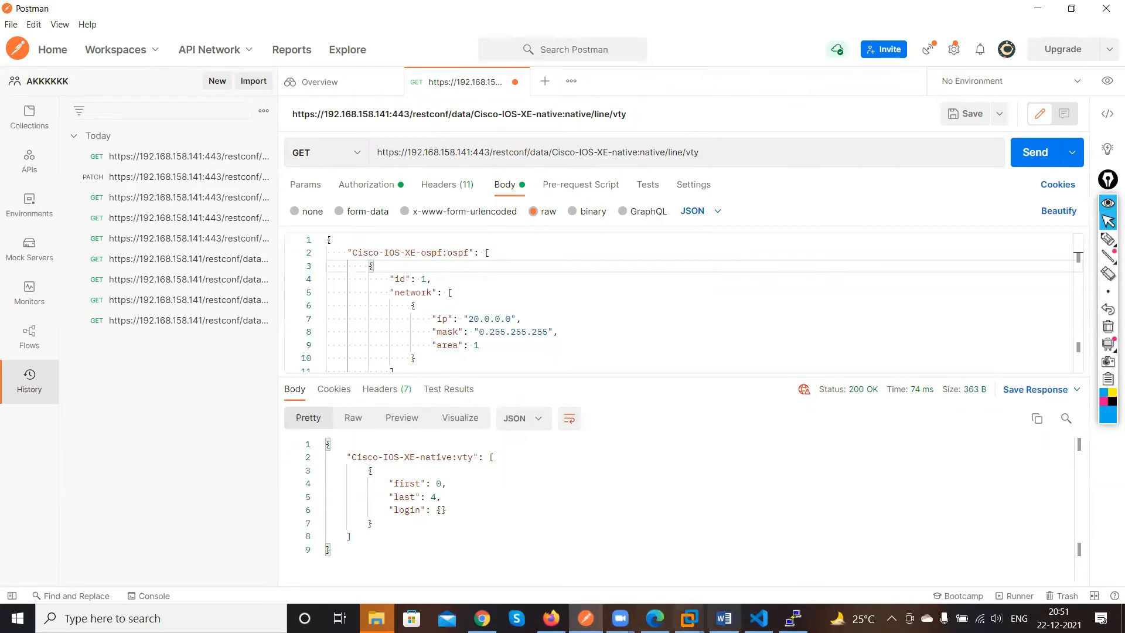
pyautogui.click(794, 619)
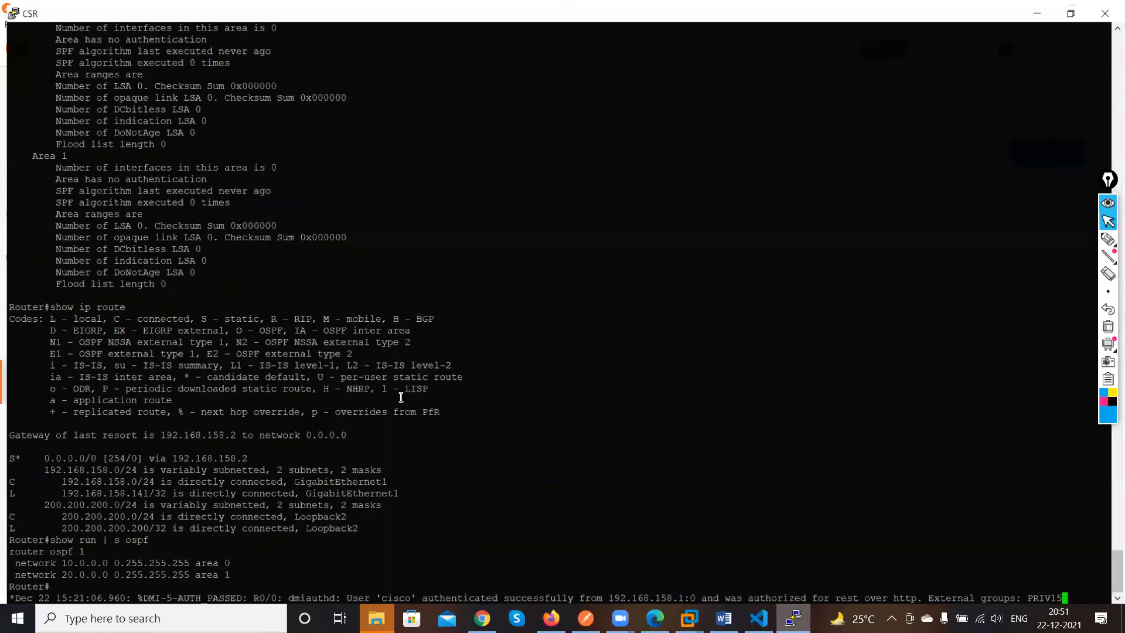
# Enter global configuration mode on the router and open the VTY lines 0 4 configuration
pyautogui.press('Return')
pyautogui.press('Return')
pyautogui.press('Return')
pyautogui.press('Return')
pyautogui.press('Return')
pyautogui.write('conf t')
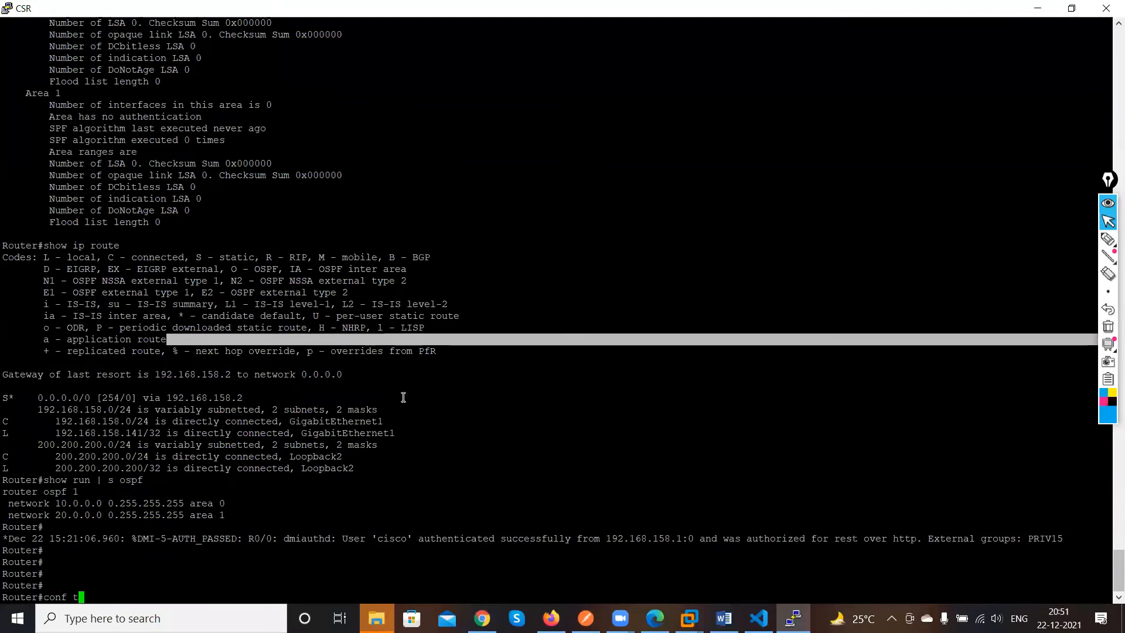
pyautogui.press('Return')
pyautogui.write('line vty -')
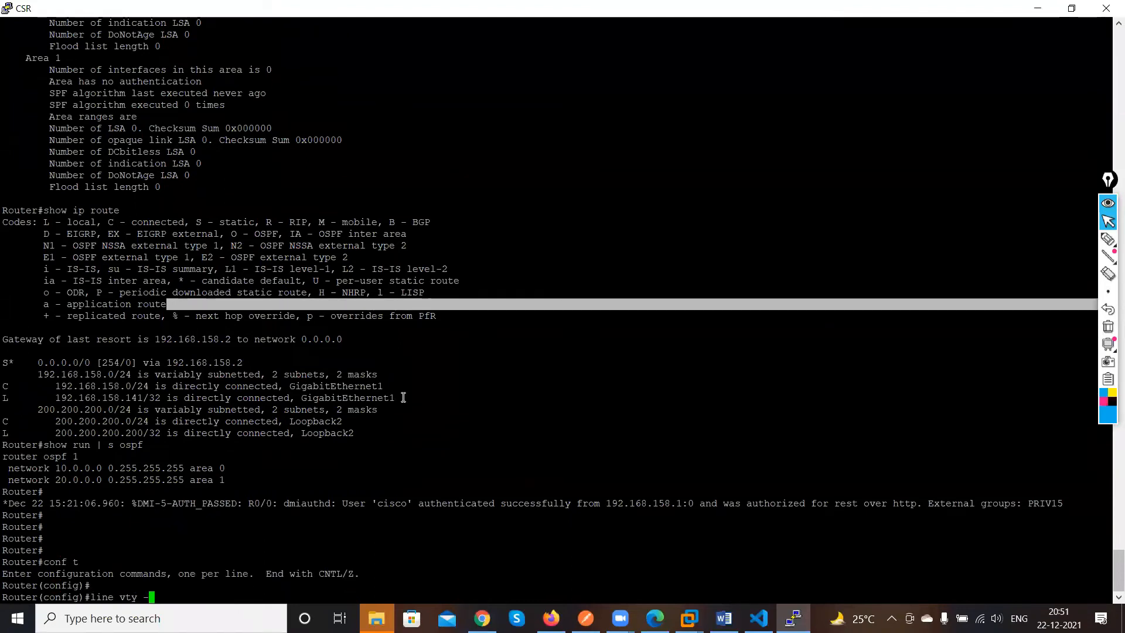
pyautogui.press('BackSpace')
pyautogui.write('0 4')
pyautogui.press('Return')
pyautogui.press('Return')
# Set the VTY lines' transport input to all
pyautogui.write('transport')
pyautogui.press('Tab')
pyautogui.write('in')
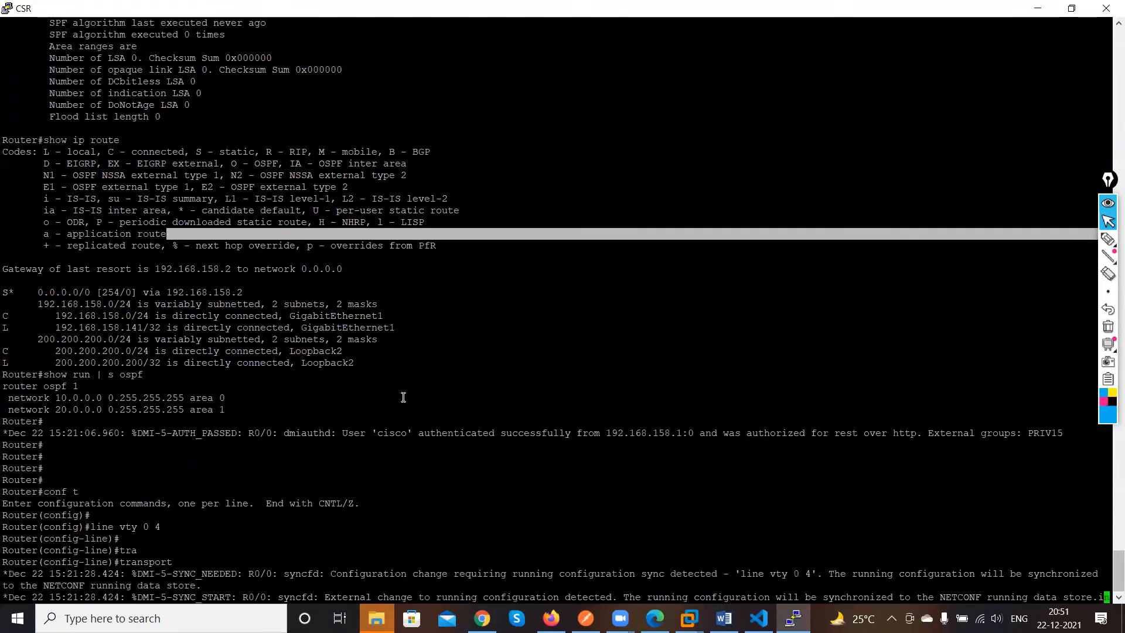
pyautogui.press('Return')
pyautogui.write('transport')
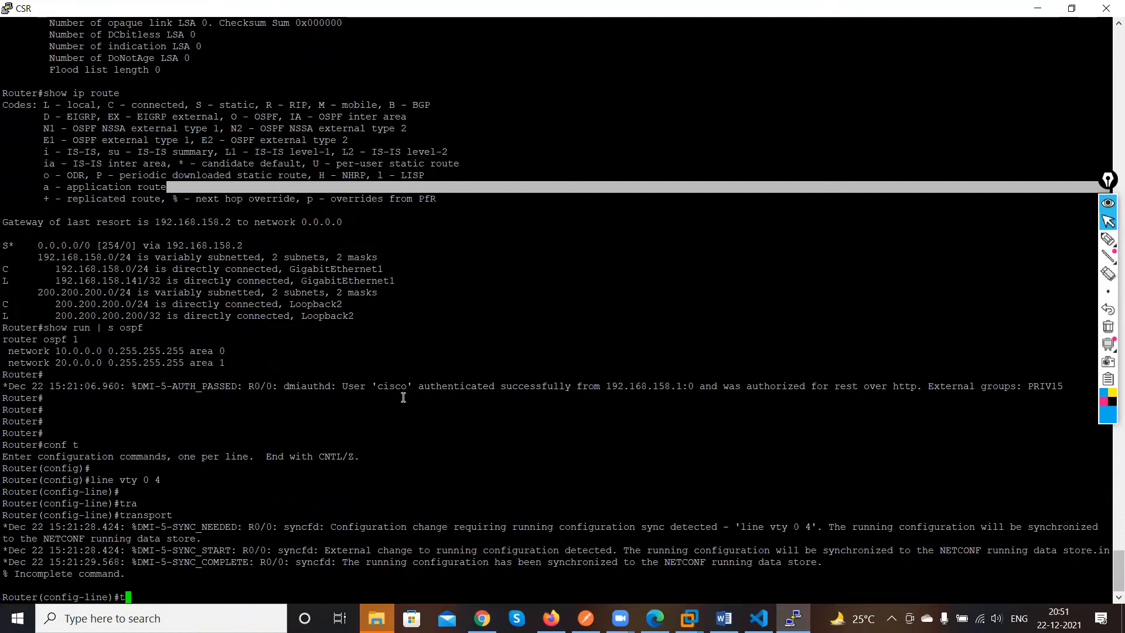
pyautogui.press('Tab')
pyautogui.write('in')
pyautogui.press('Tab')
pyautogui.write('all')
pyautogui.press('Return')
# Configure login local on the VTY lines and save the running configuration with do wr
pyautogui.write('log')
pyautogui.press('Tab')
pyautogui.write('in')
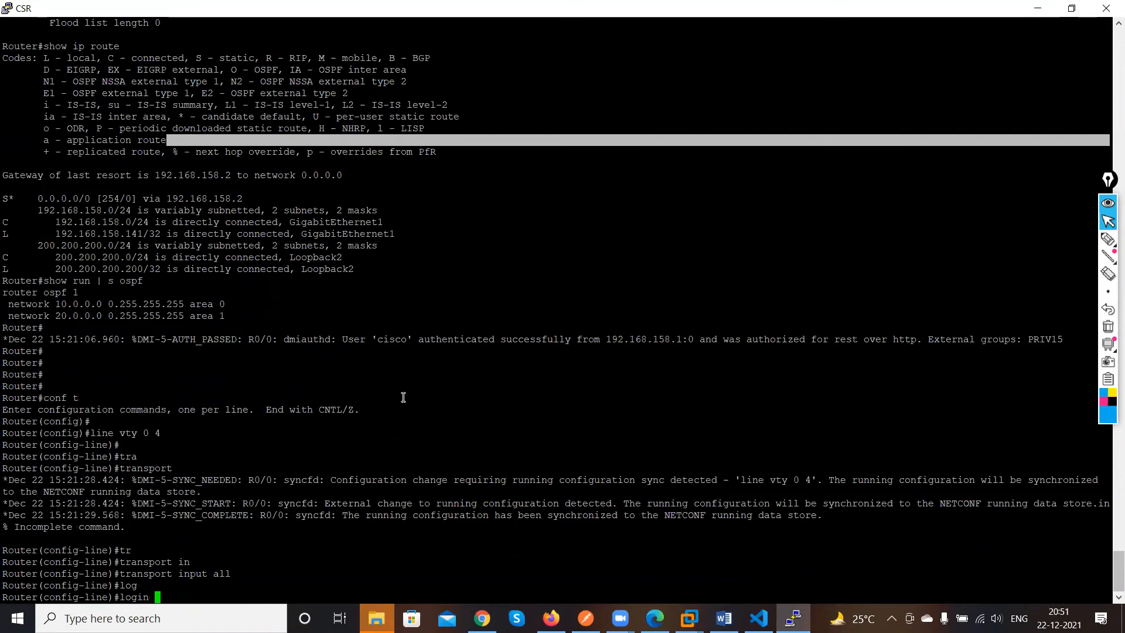
pyautogui.press('Tab')
pyautogui.write('lo')
pyautogui.press('Tab')
pyautogui.press('Return')
pyautogui.press('Return')
pyautogui.press('Return')
pyautogui.press('Return')
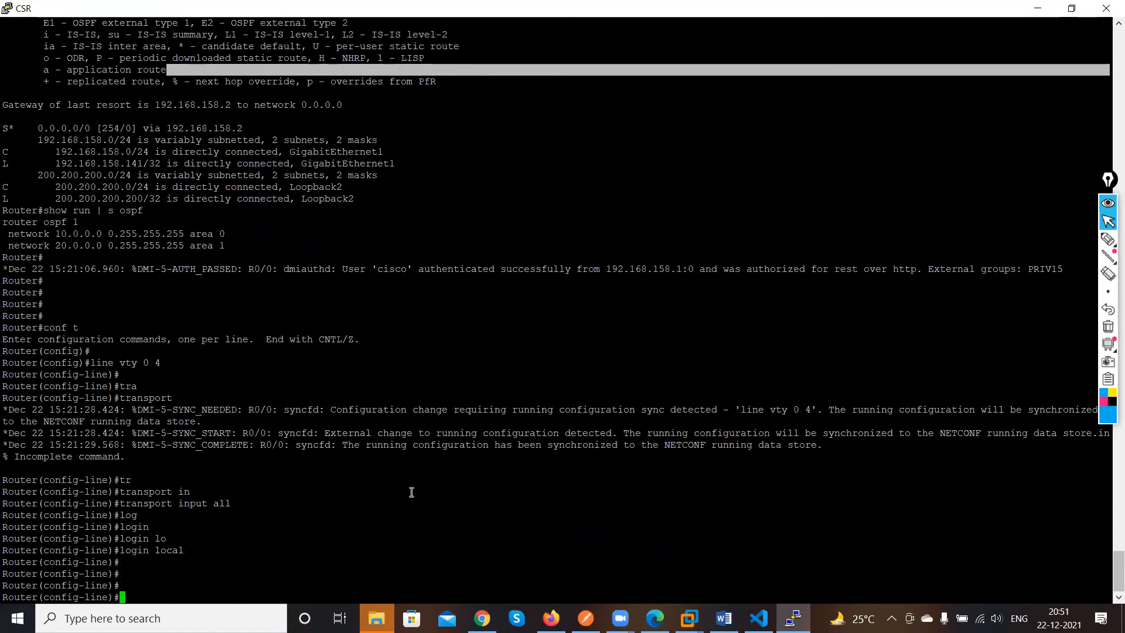
pyautogui.write('do wr')
pyautogui.press('Return')
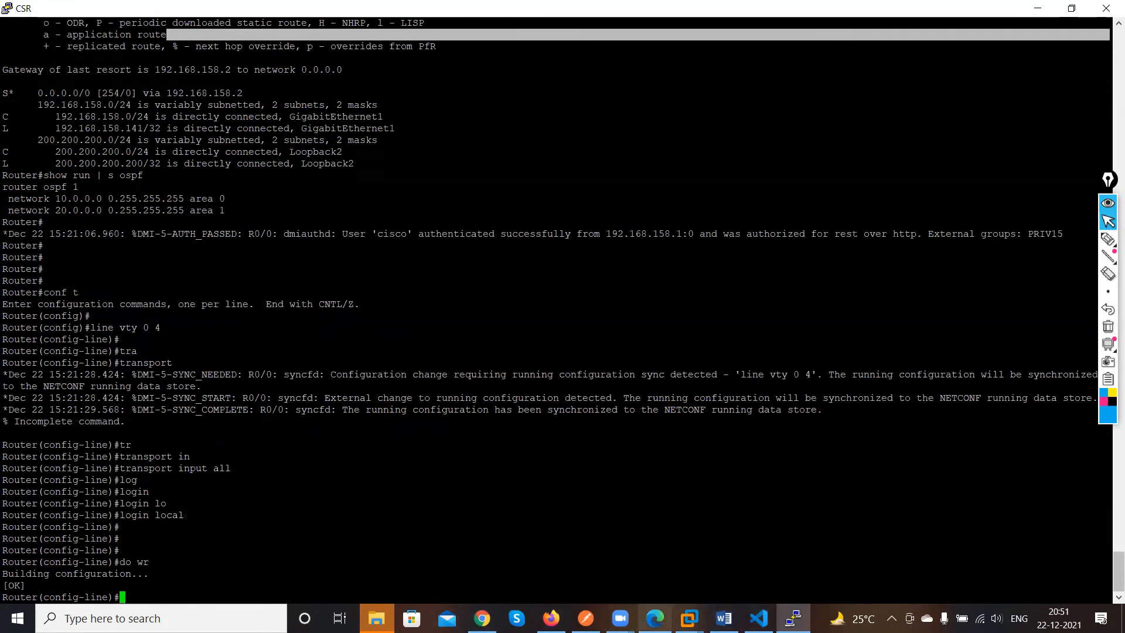
# Resend the line/vty GET request and scroll through the returned VTY configuration
pyautogui.click(586, 618)
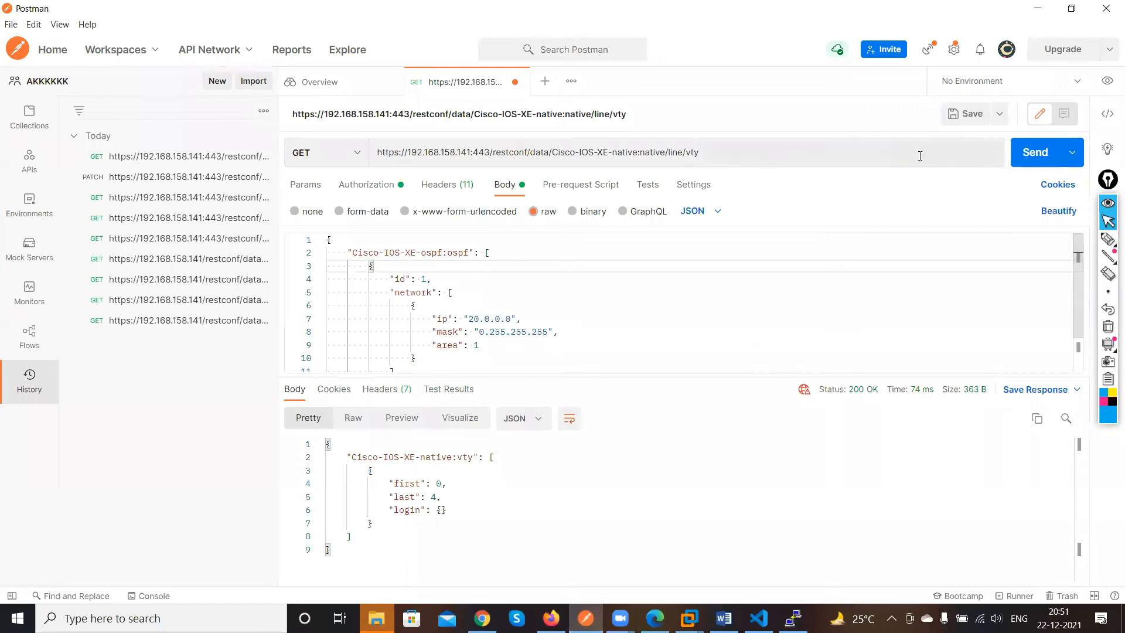
pyautogui.click(1037, 152)
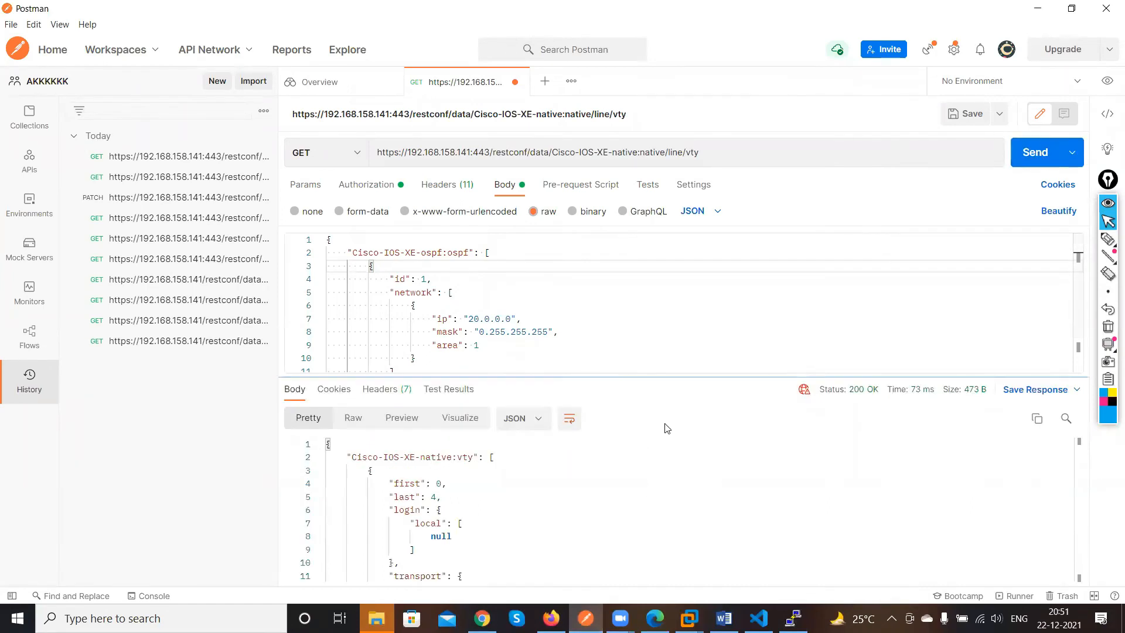
pyautogui.scroll(-1, 573, 457)
pyautogui.scroll(-2, 572, 463)
pyautogui.scroll(3, 572, 482)
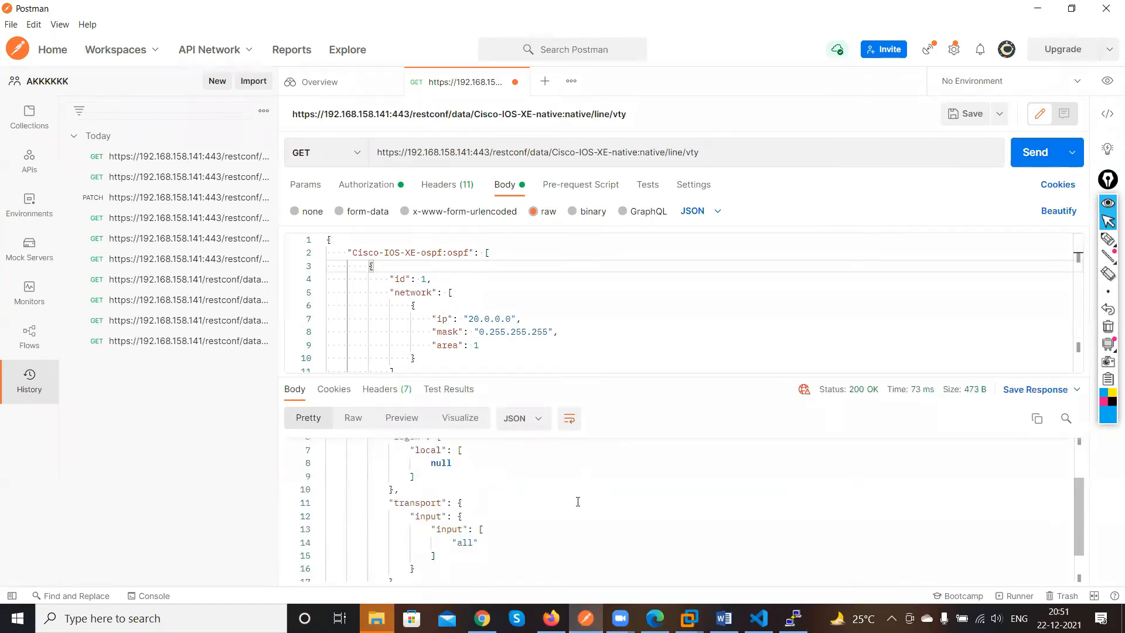
pyautogui.scroll(-1, 579, 506)
pyautogui.scroll(-2, 579, 505)
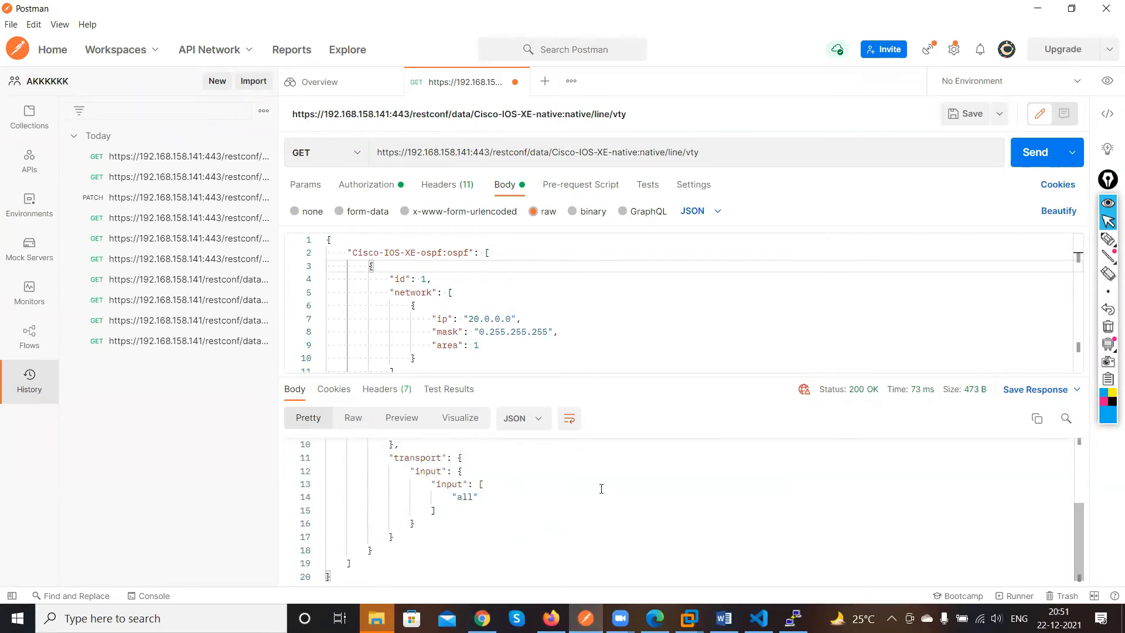
pyautogui.scroll(2, 601, 489)
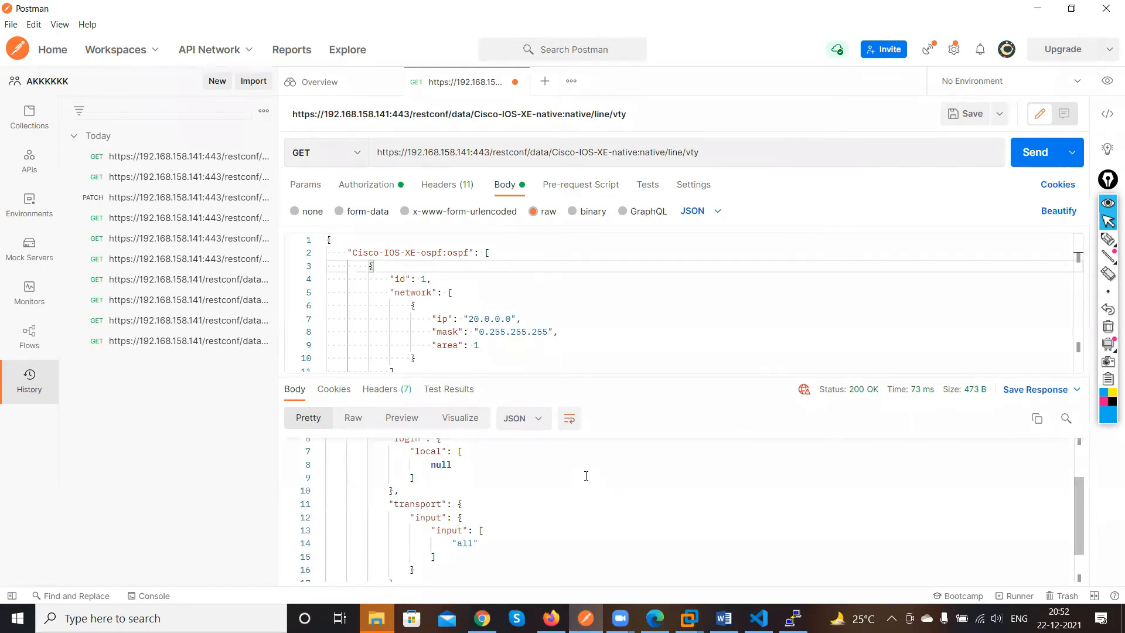
pyautogui.scroll(2, 586, 476)
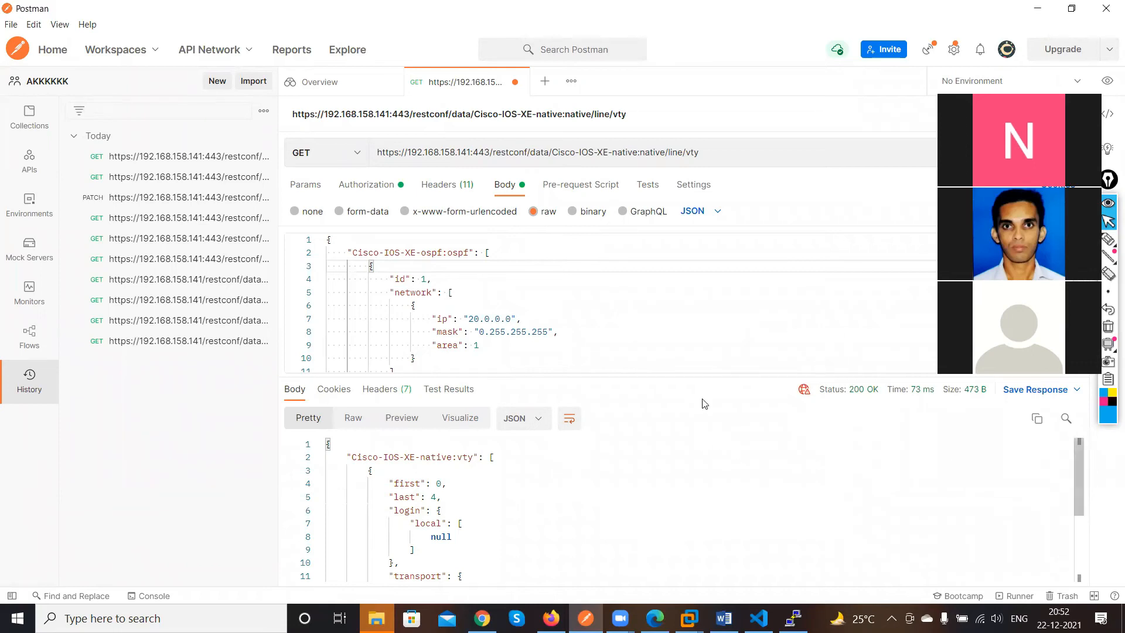
# Compare the router console's VTY commands with the VTY configuration in the GET response
pyautogui.click(1037, 8)
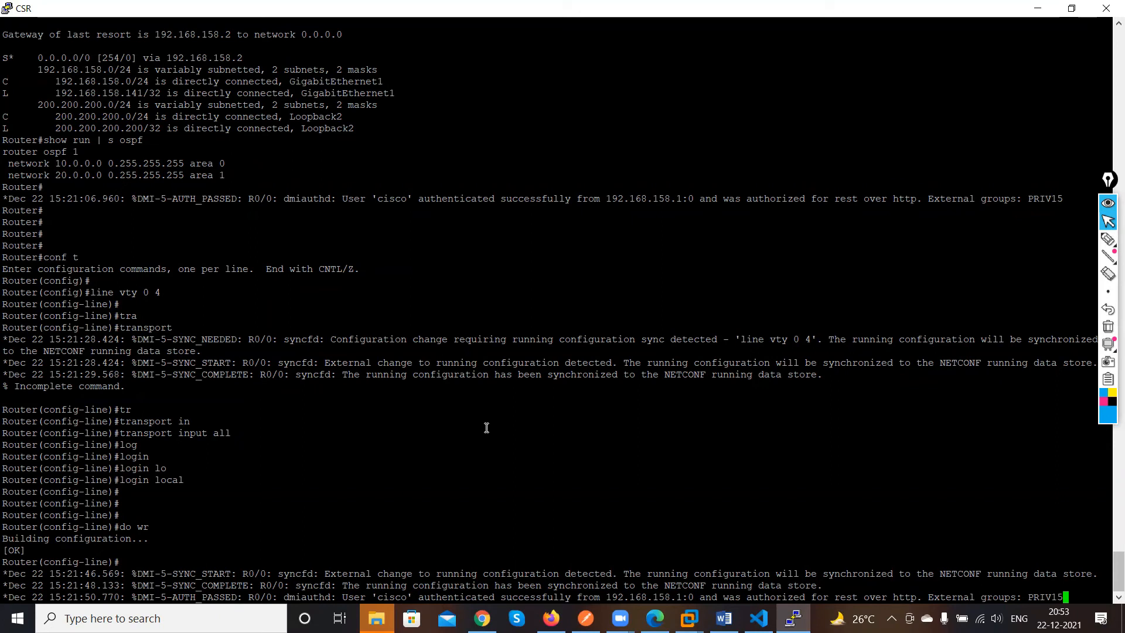
pyautogui.click(586, 619)
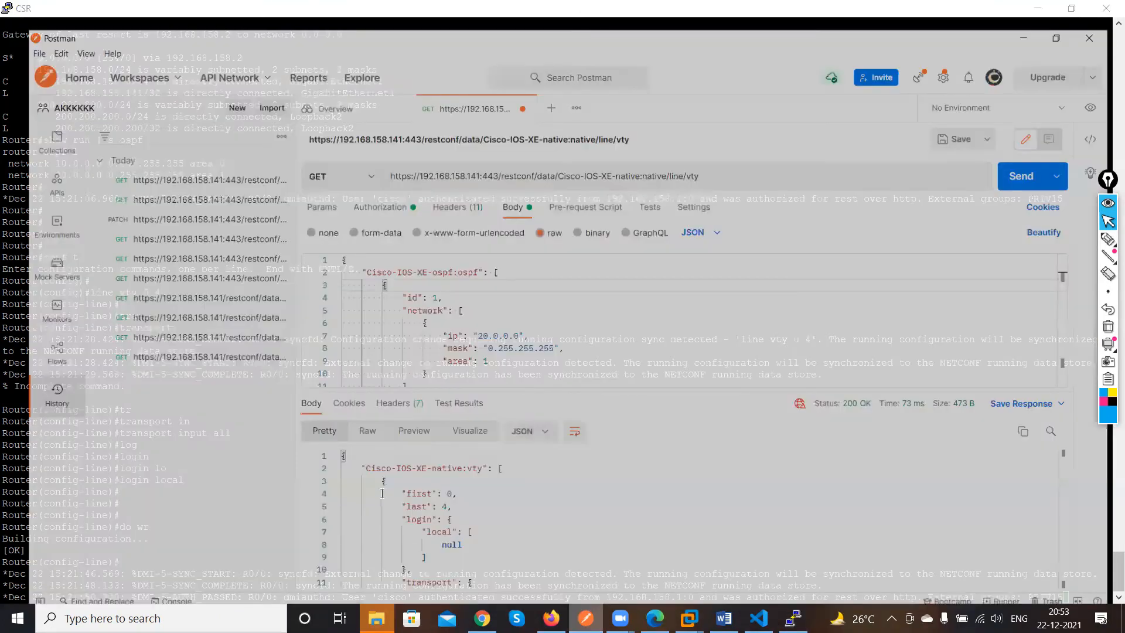
pyautogui.scroll(-3, 422, 499)
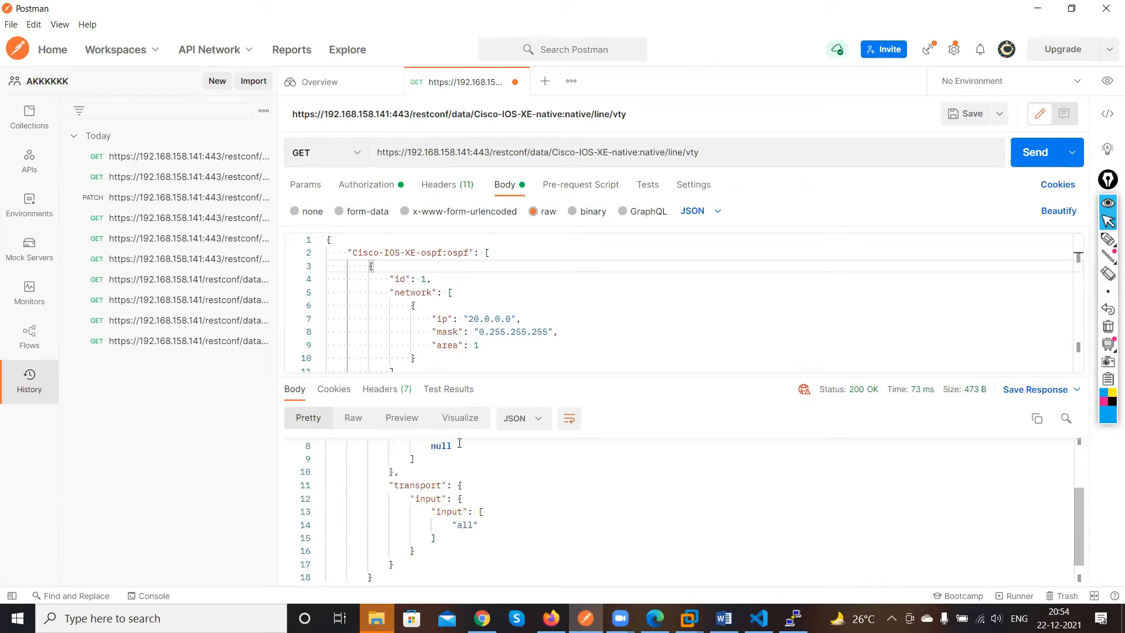
pyautogui.scroll(3, 539, 475)
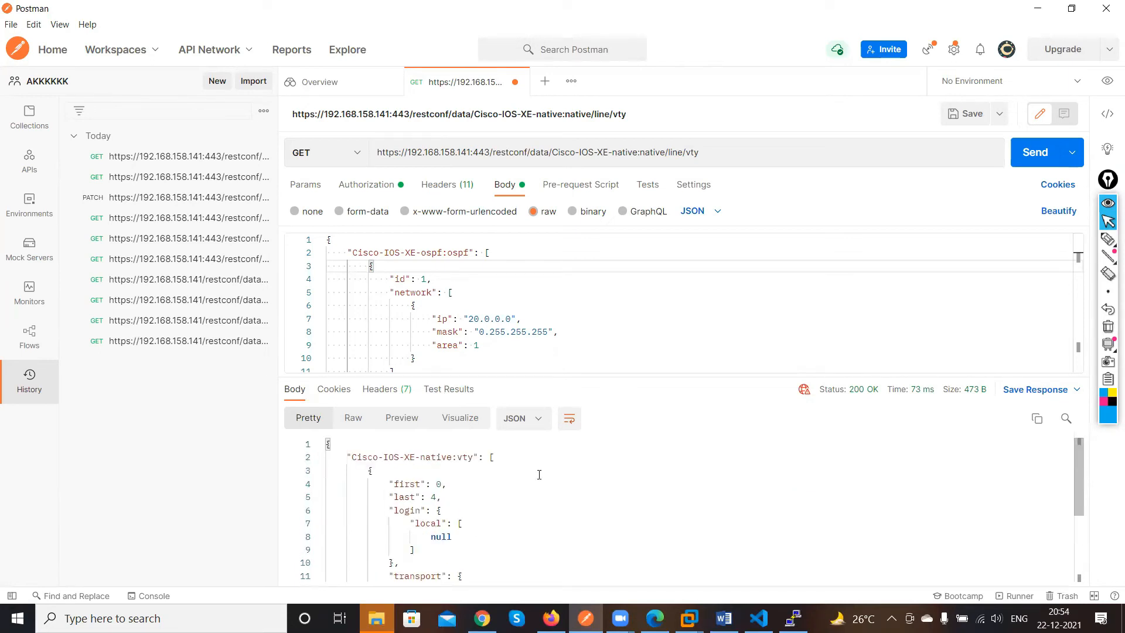
pyautogui.scroll(-4, 539, 475)
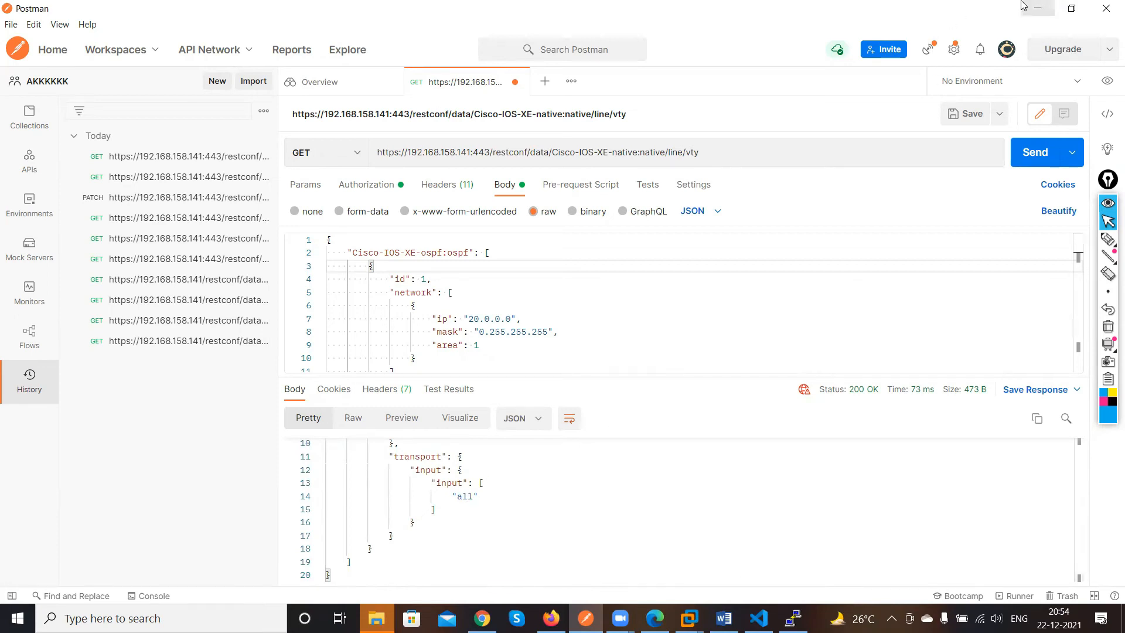
pyautogui.click(1038, 9)
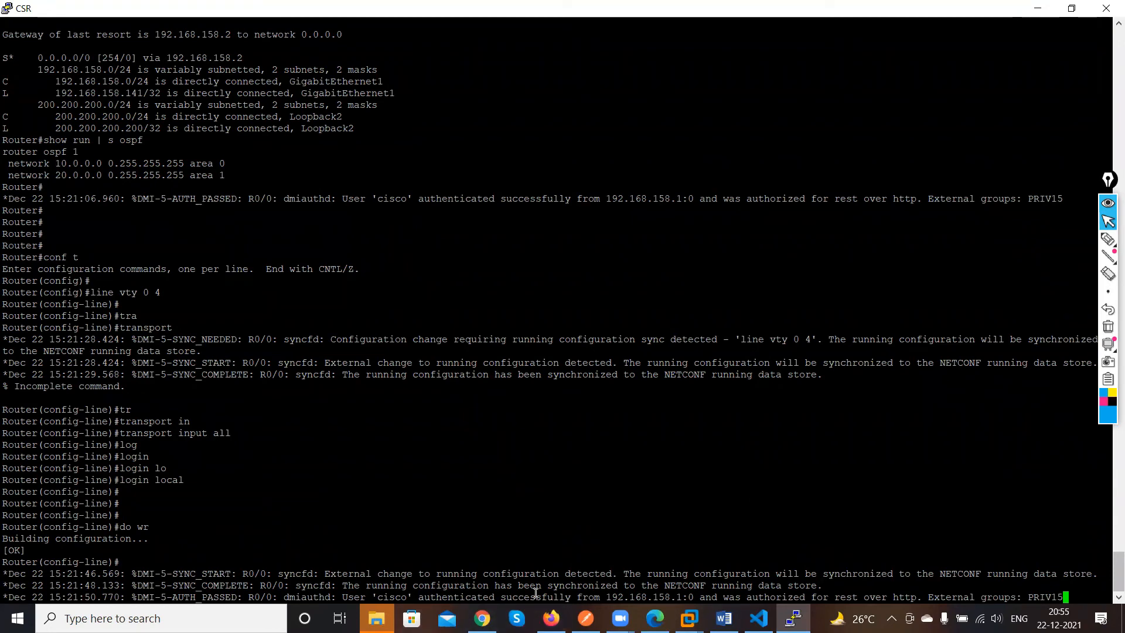
# Scroll through the OSPF request body and the VTY response to examine their JSON structure
pyautogui.click(586, 619)
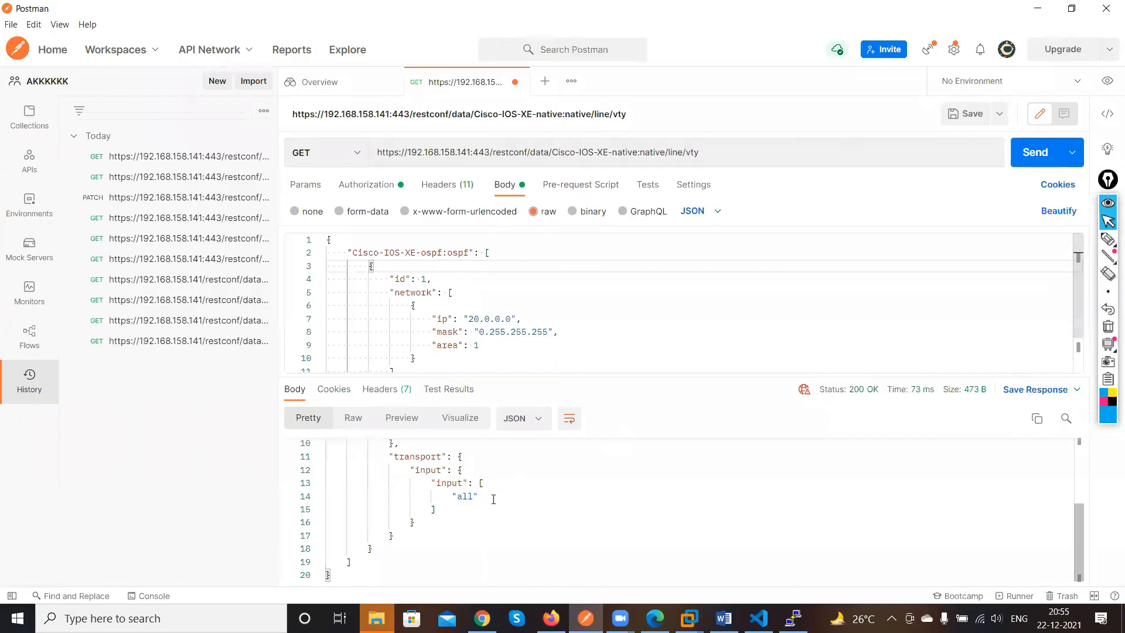
pyautogui.scroll(3, 495, 497)
pyautogui.scroll(-1, 495, 497)
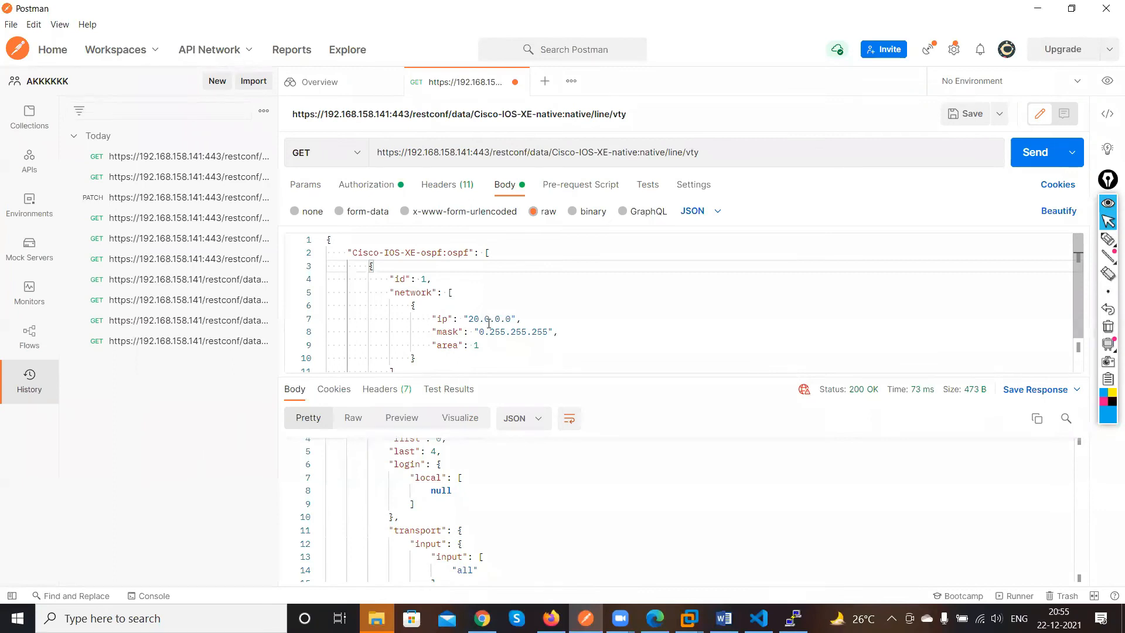
pyautogui.scroll(-2, 463, 334)
pyautogui.scroll(2, 474, 334)
pyautogui.moveTo(429, 305); pyautogui.dragTo(393, 292)
pyautogui.click(550, 339)
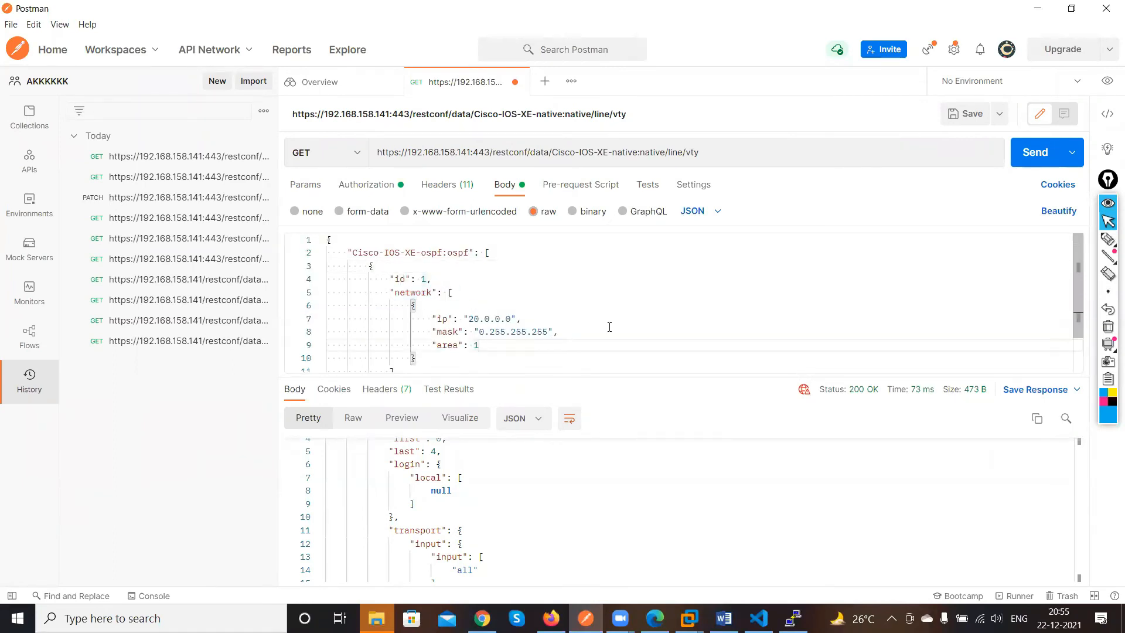
pyautogui.scroll(-2, 643, 315)
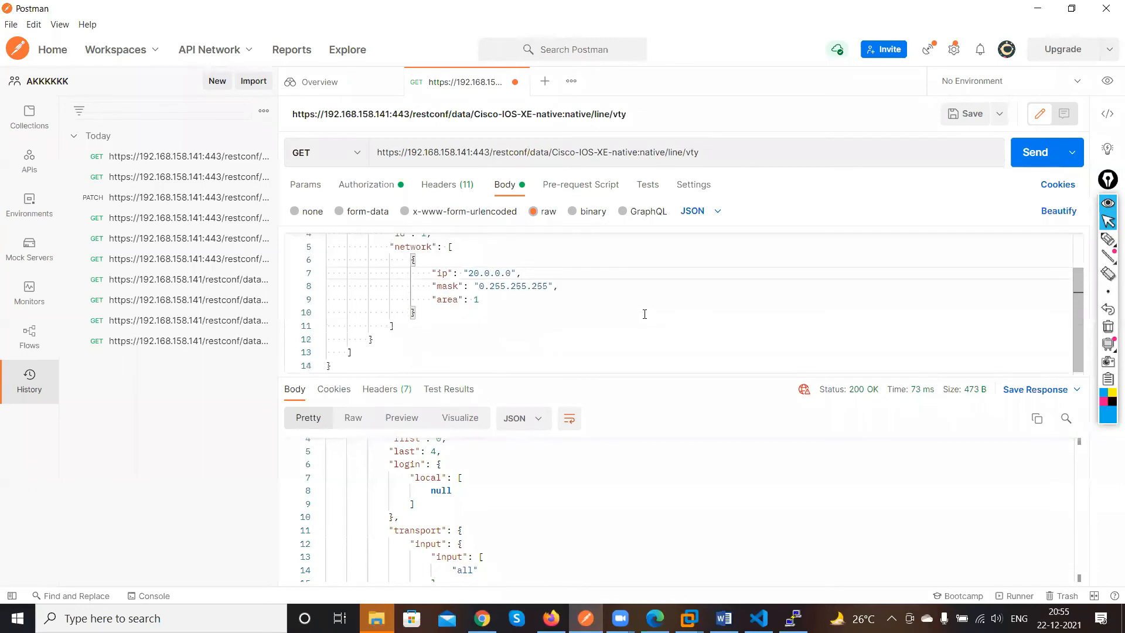
pyautogui.scroll(2, 644, 314)
pyautogui.scroll(-2, 644, 314)
pyautogui.click(733, 155)
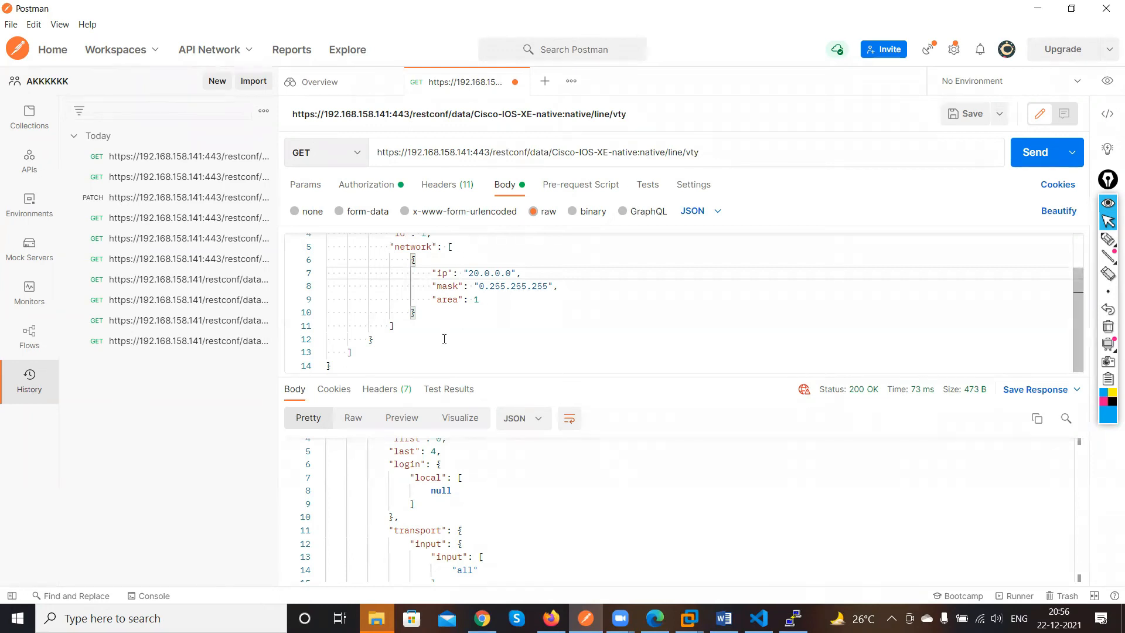
pyautogui.scroll(1, 444, 338)
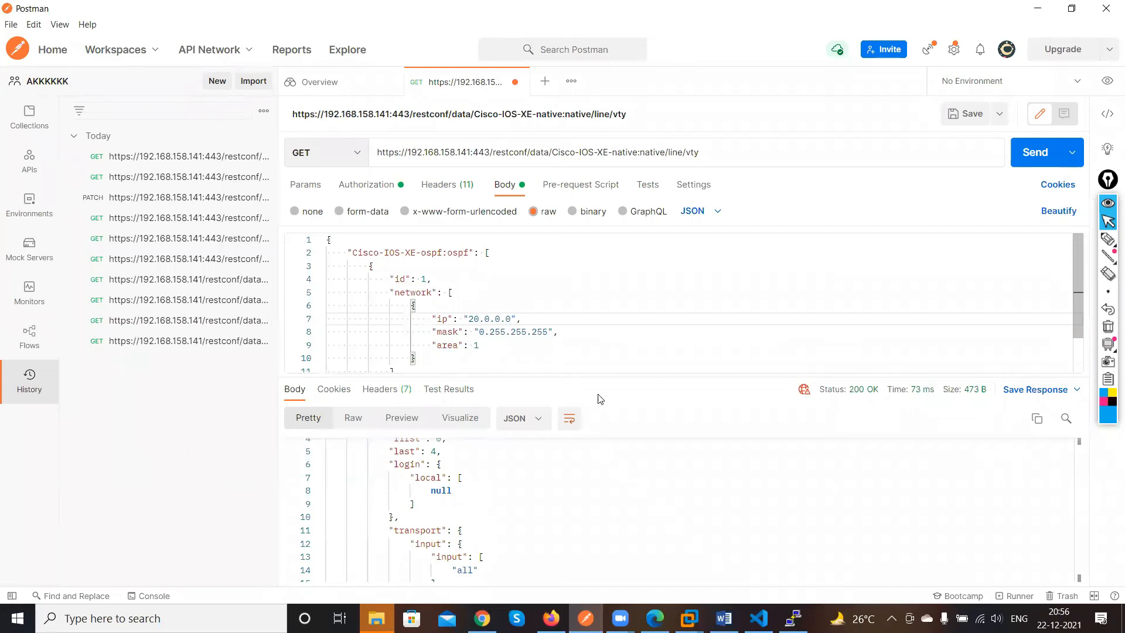
pyautogui.scroll(-1, 580, 317)
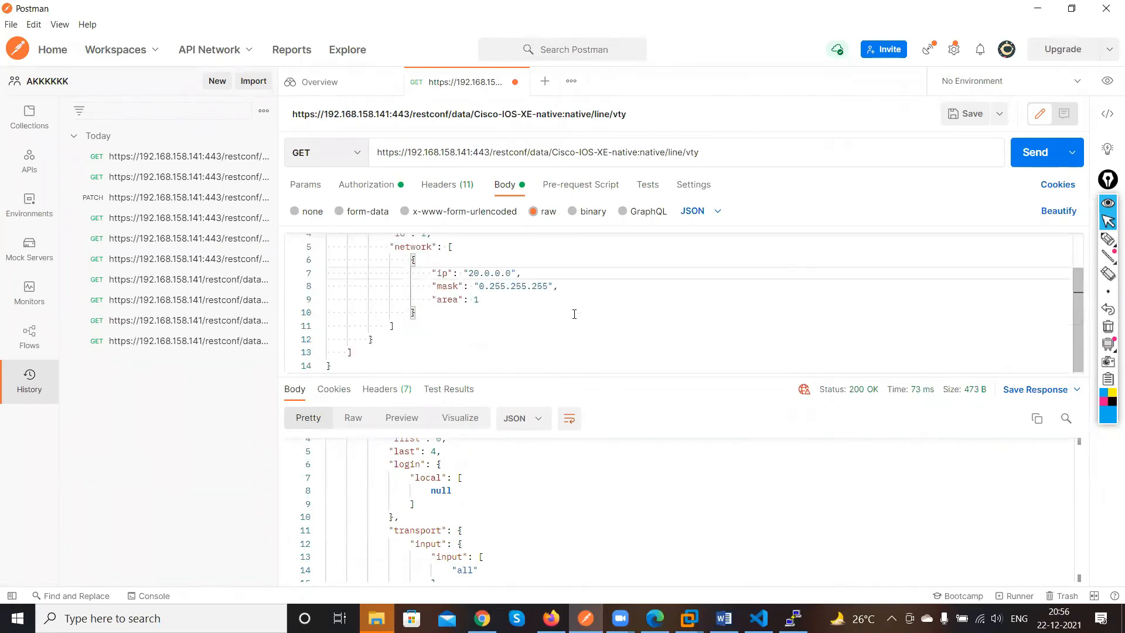
pyautogui.scroll(1, 599, 299)
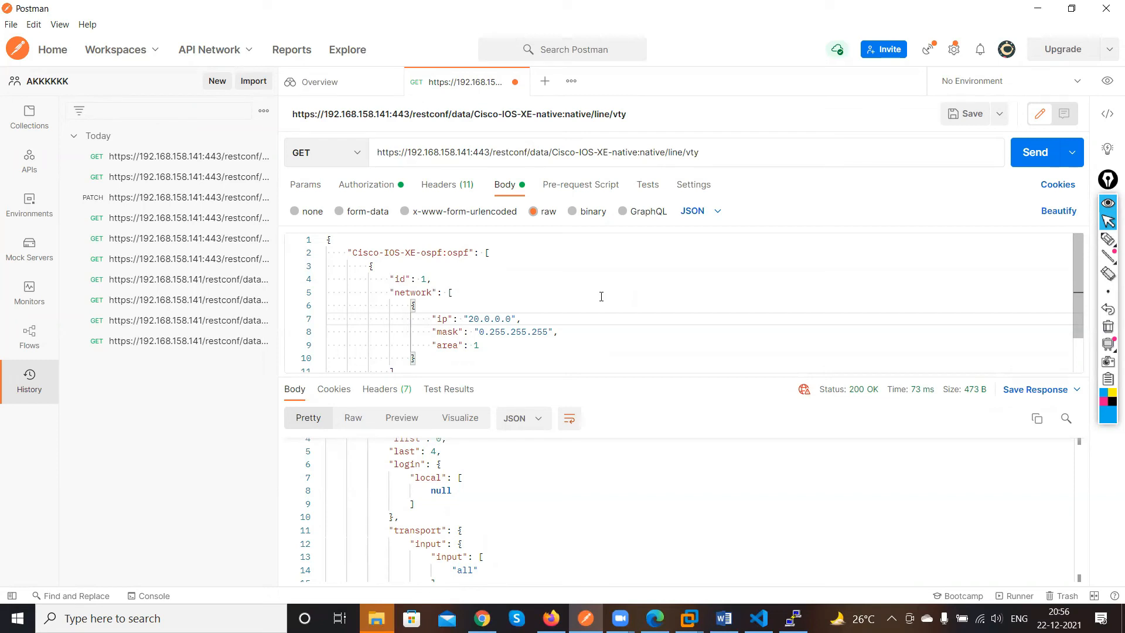
pyautogui.scroll(-2, 588, 310)
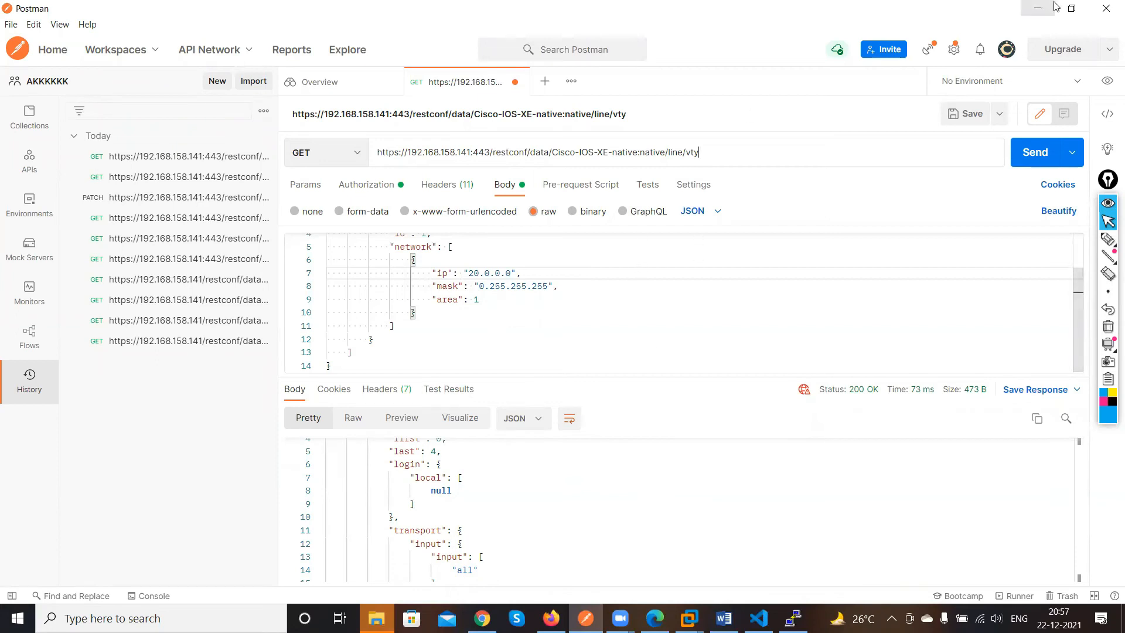
# Examine the EVE-NG topology and the restconf/data/Cisco-IOS-XE-native:native segment of the request URL
pyautogui.click(1038, 8)
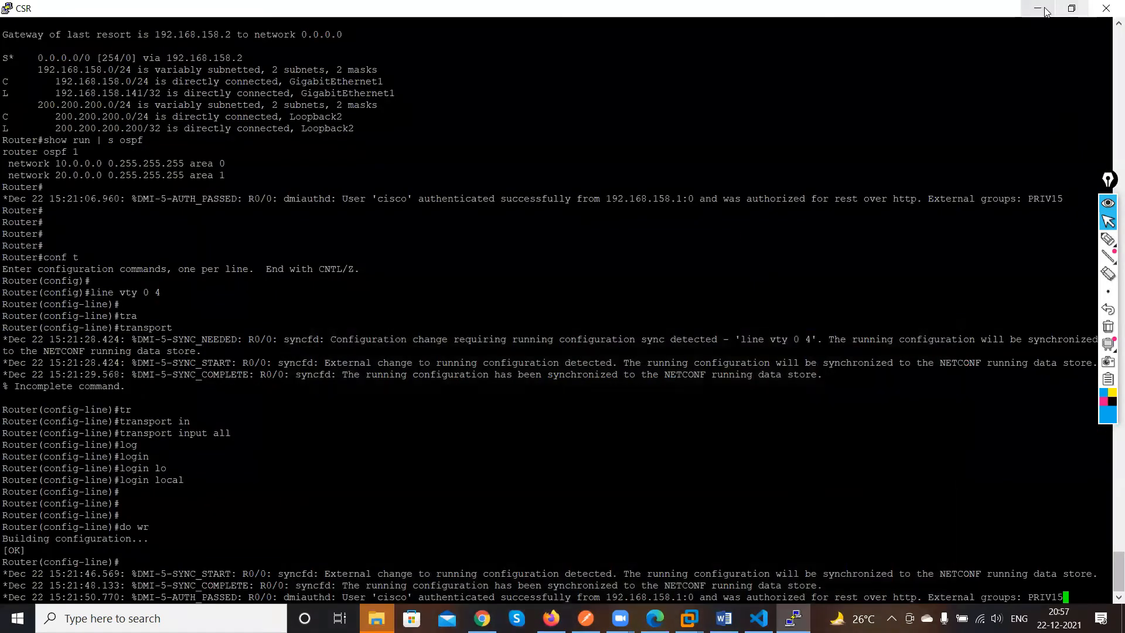
pyautogui.click(1042, 8)
pyautogui.click(1039, 8)
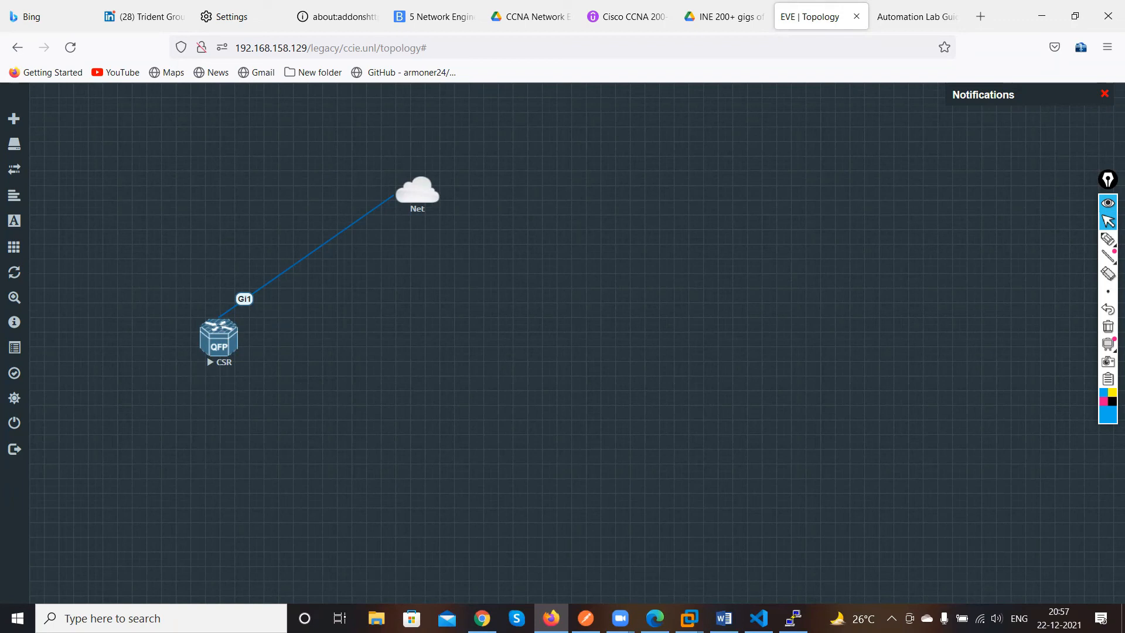
pyautogui.click(586, 618)
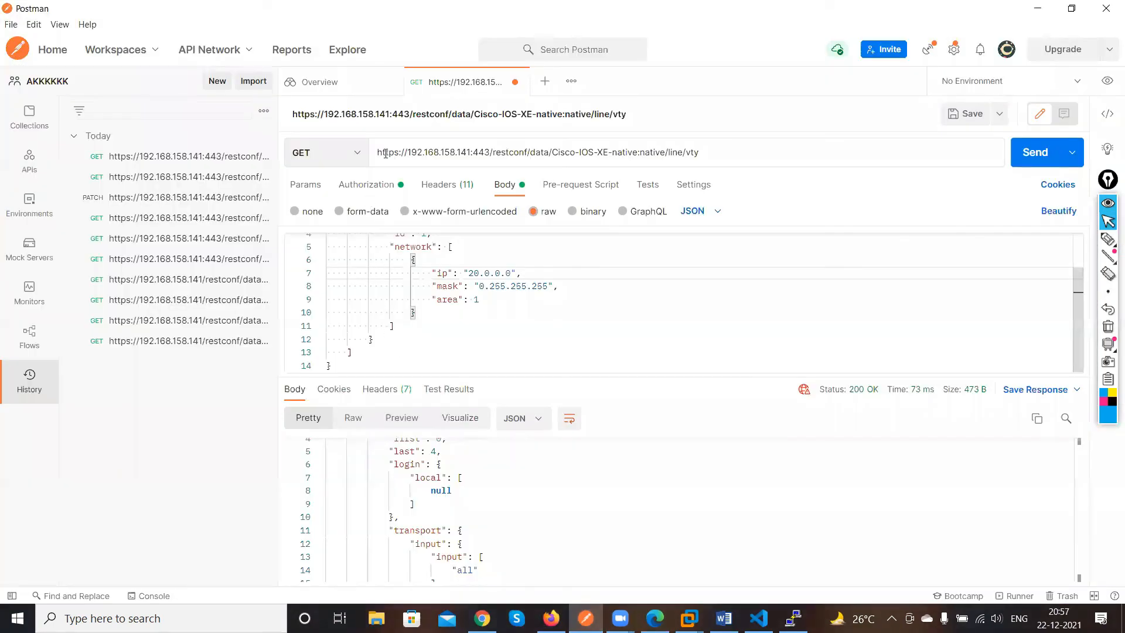
pyautogui.moveTo(383, 154); pyautogui.dragTo(521, 153)
pyautogui.click(528, 152)
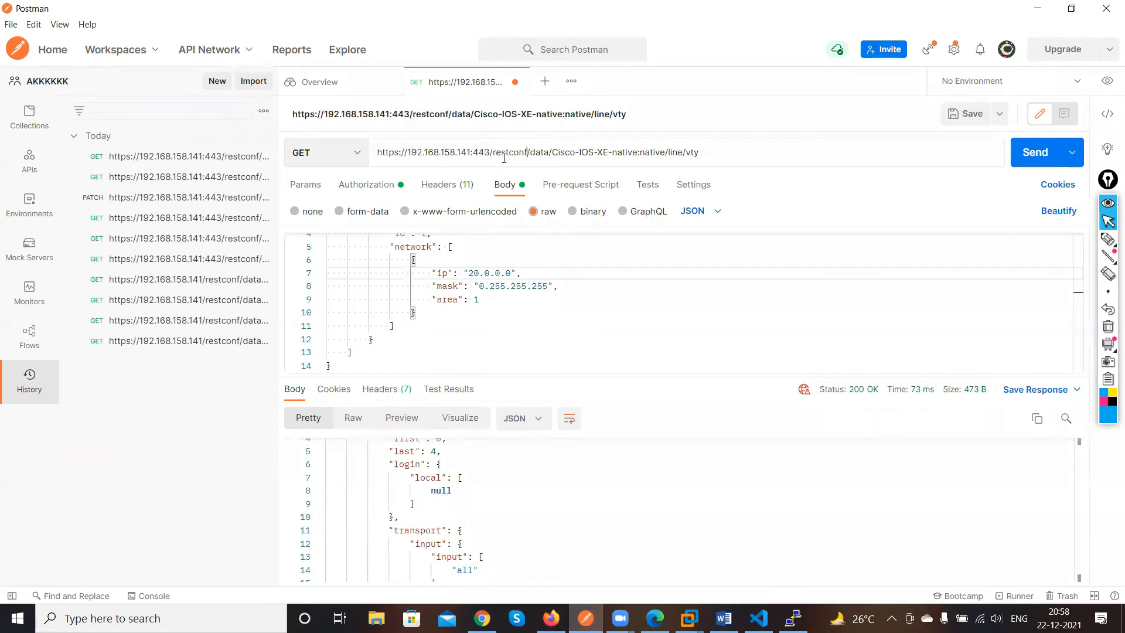
pyautogui.moveTo(490, 152); pyautogui.dragTo(661, 157)
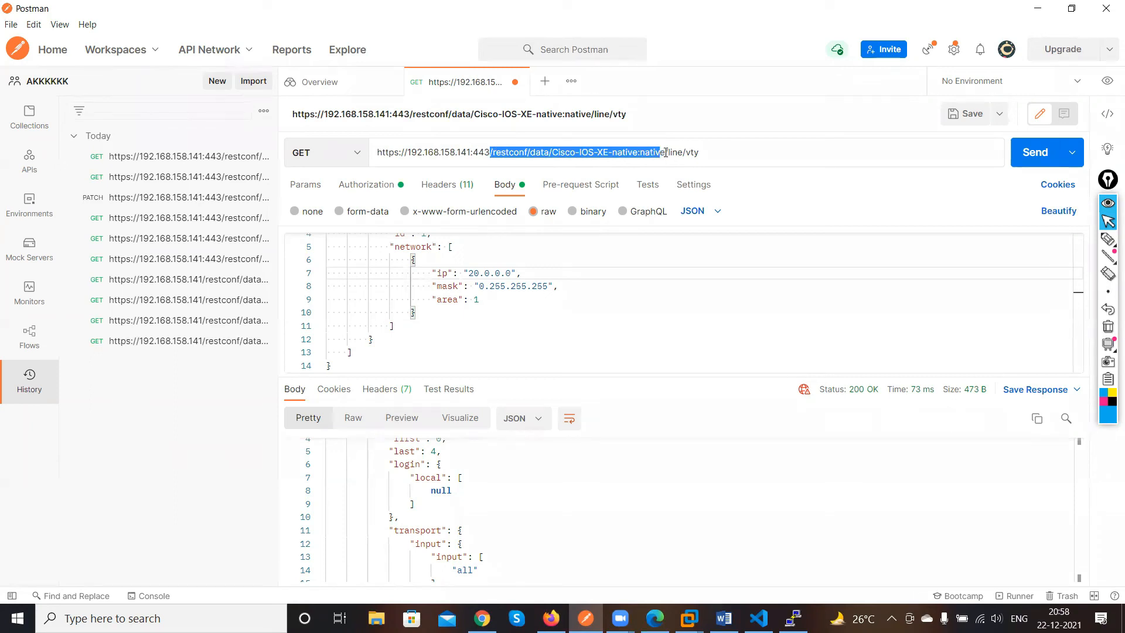
pyautogui.click(601, 152)
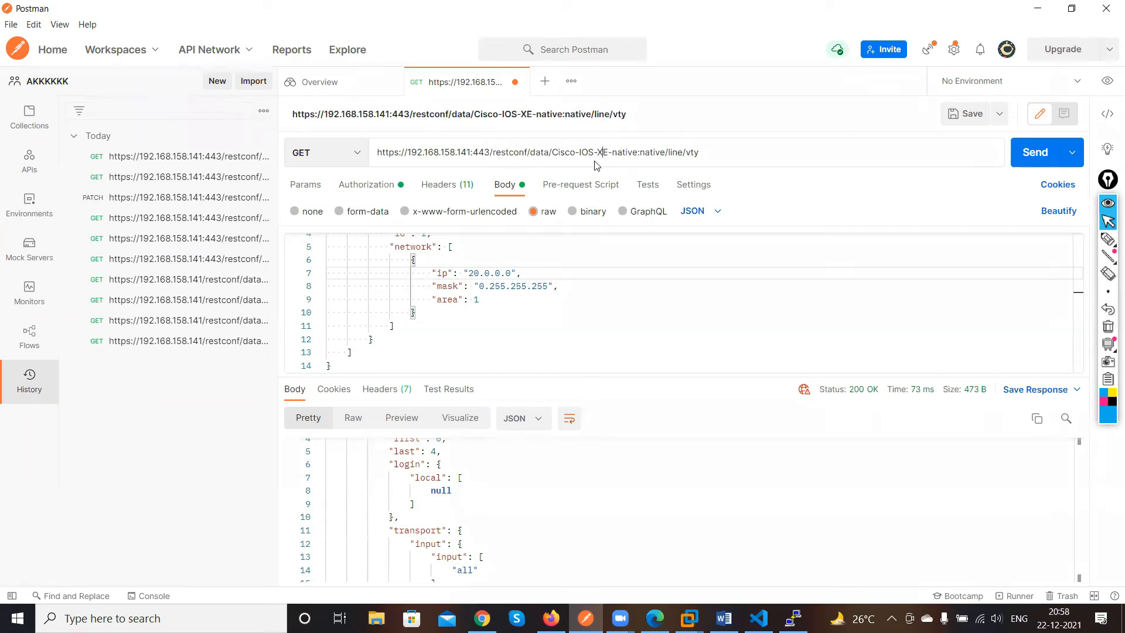